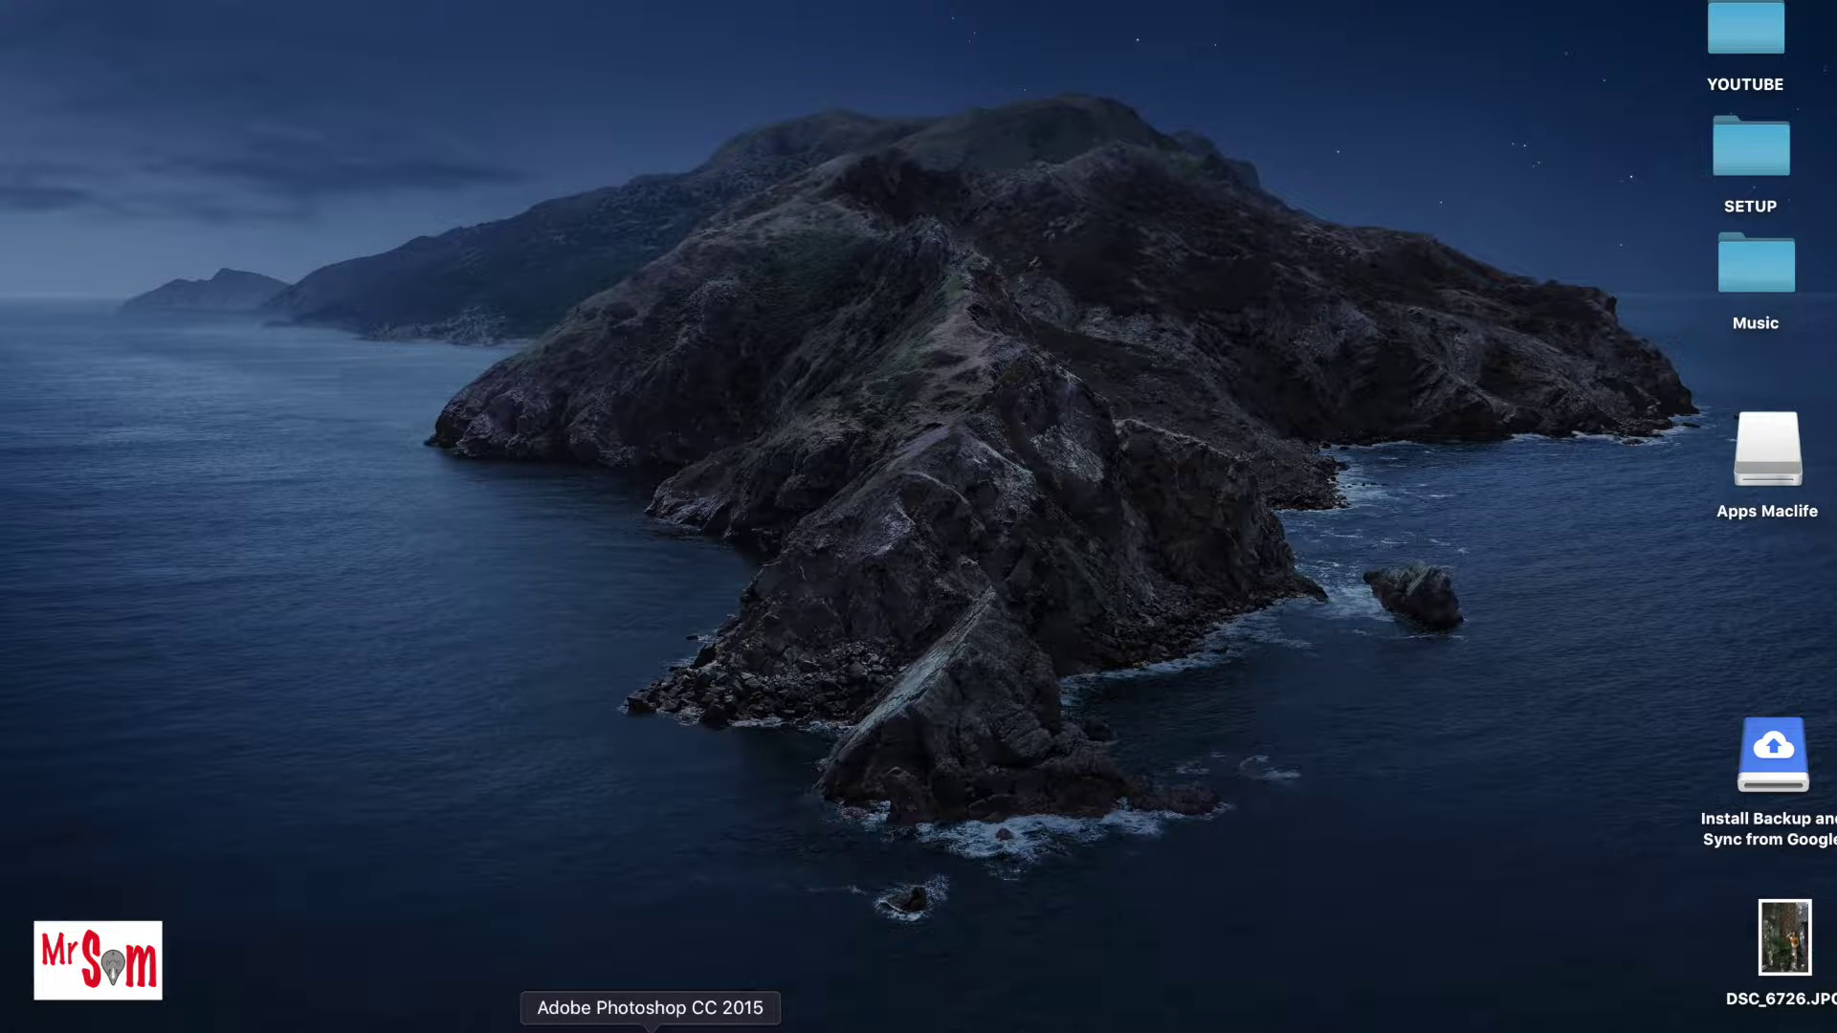
Launch Photoshop and open DSC_7006 copy.jpg unedited through Camera Raw as a Background layer.
{"action": "left_click", "coordinate": [651, 1030]}
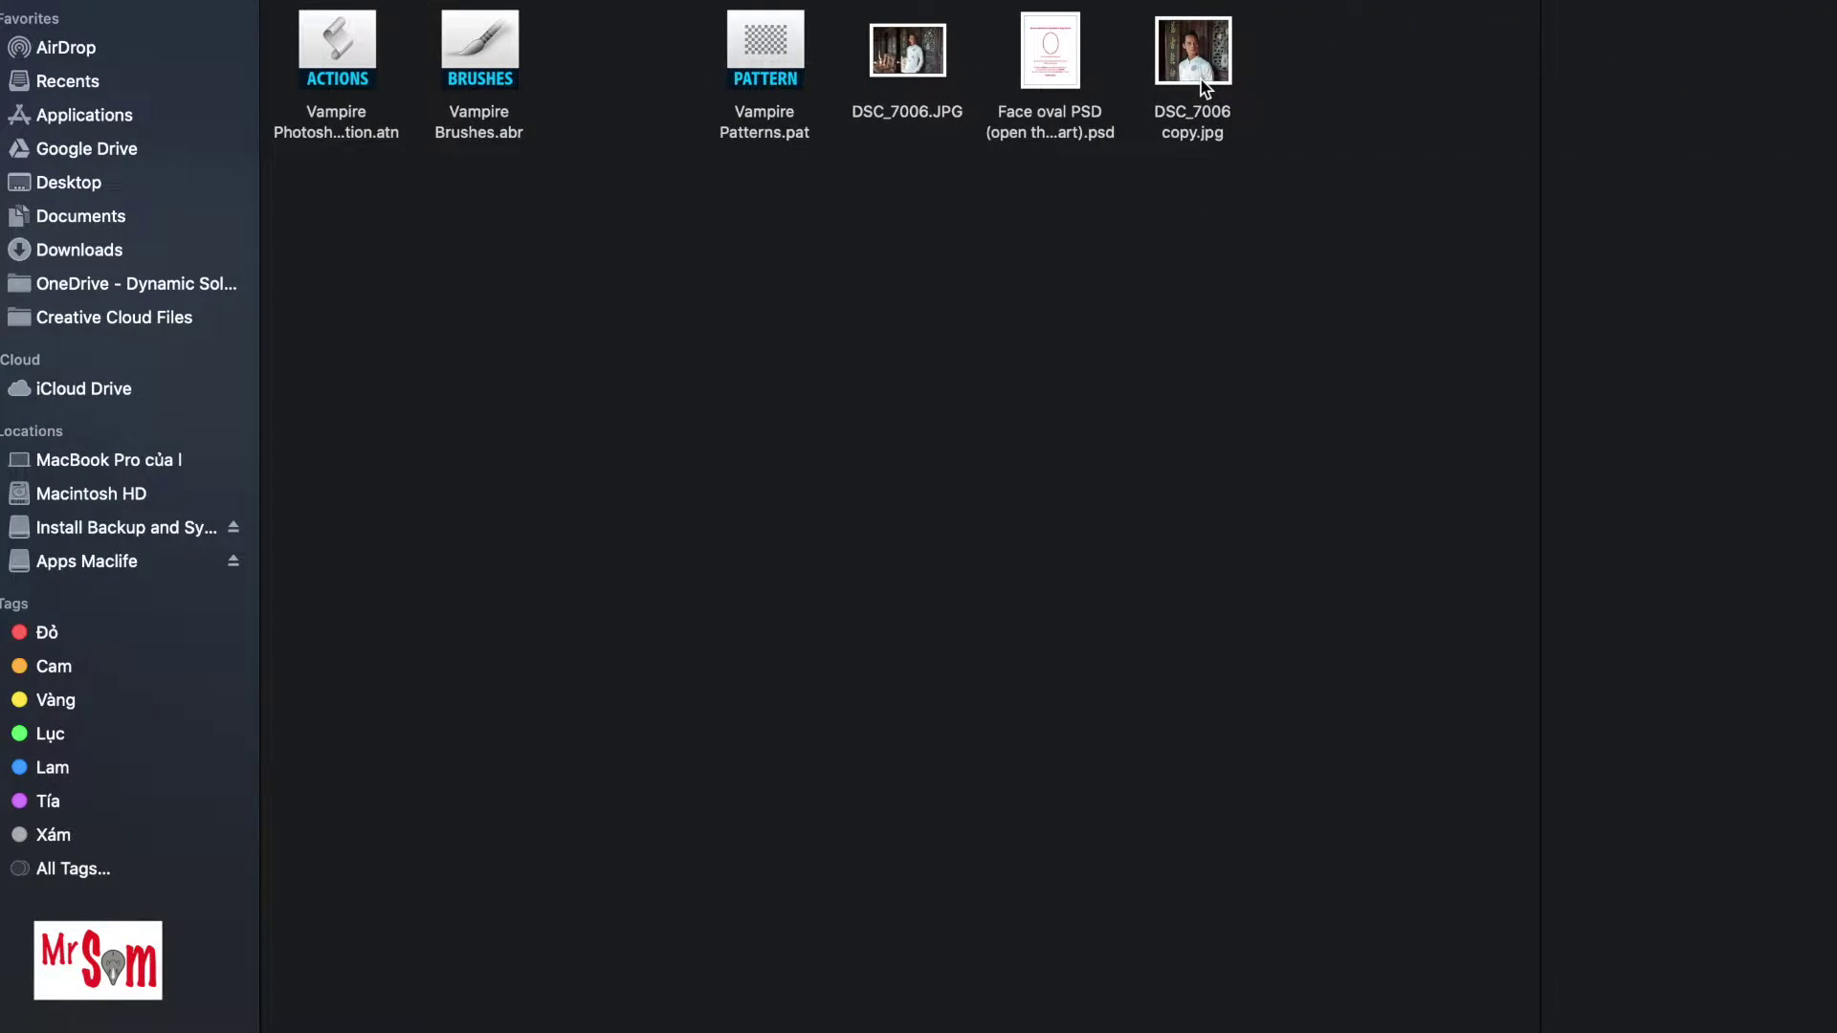
{"action": "mouse_move", "coordinate": [1203, 88]}
{"action": "left_mouse_down"}
{"action": "mouse_move", "coordinate": [1264, 122]}
{"action": "mouse_move", "coordinate": [666, 325]}
{"action": "left_mouse_up"}
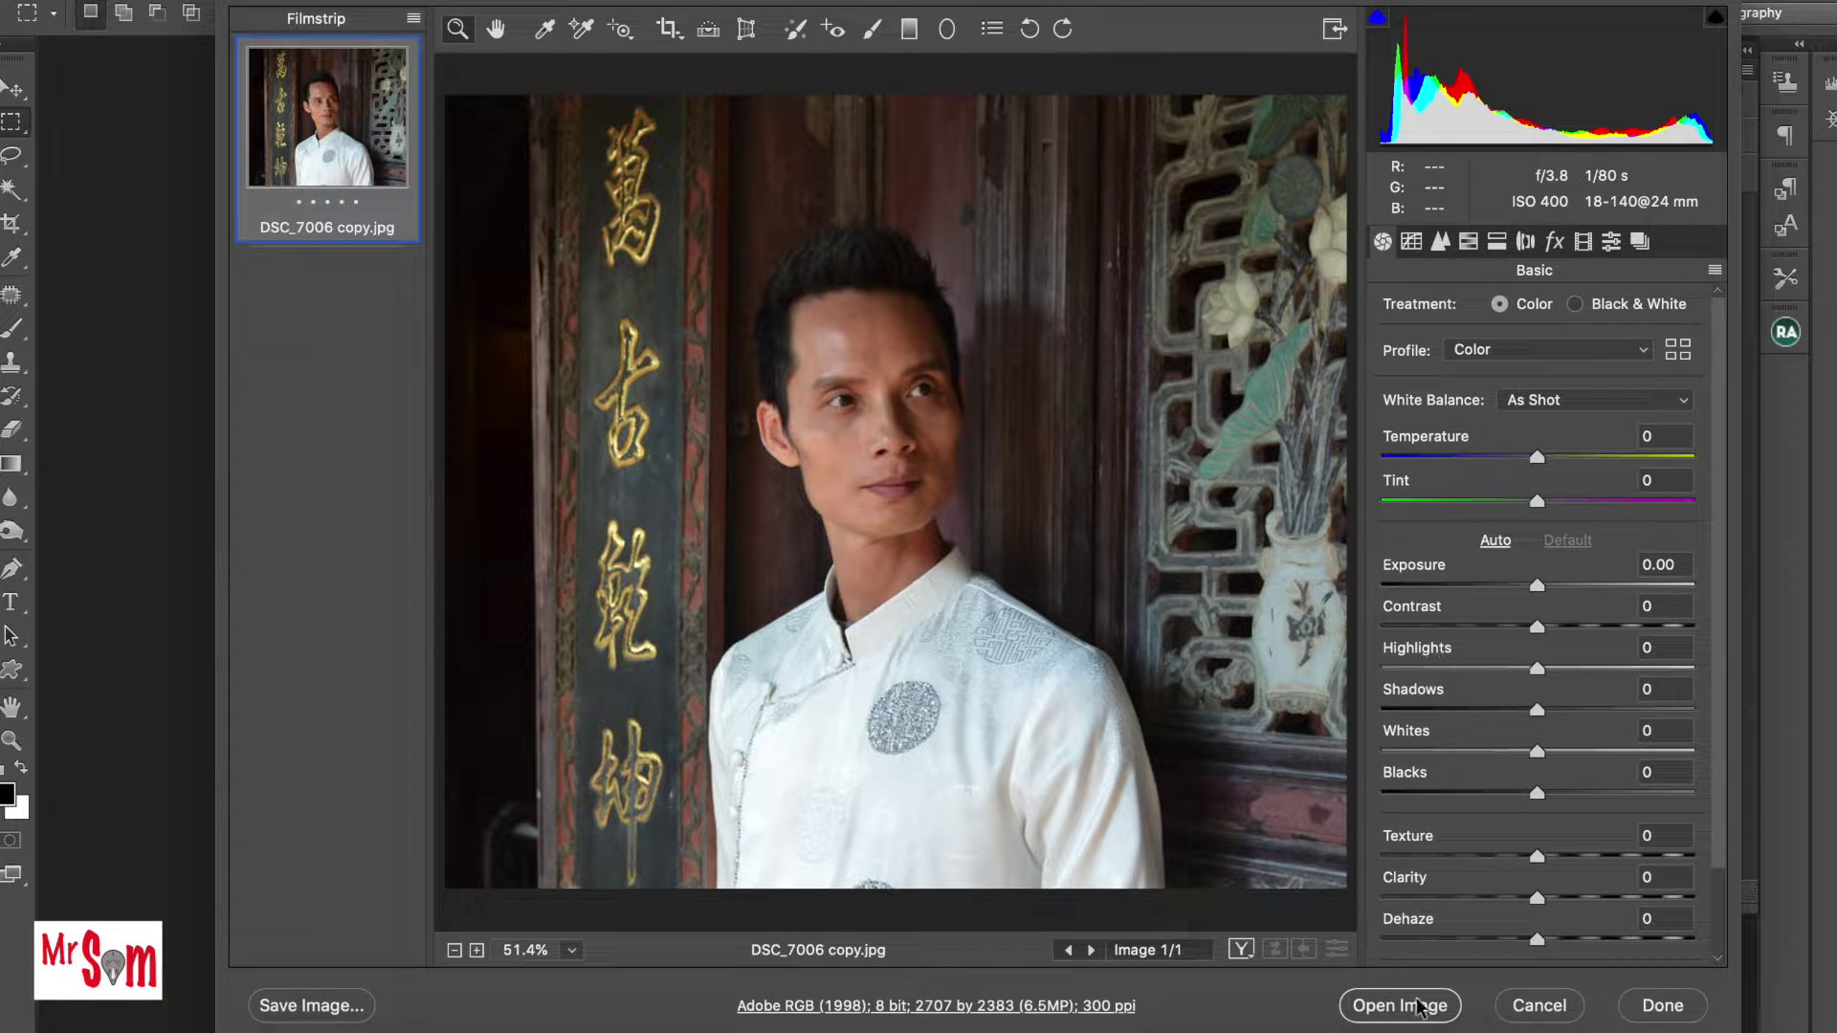
{"action": "left_click", "coordinate": [1399, 1005]}
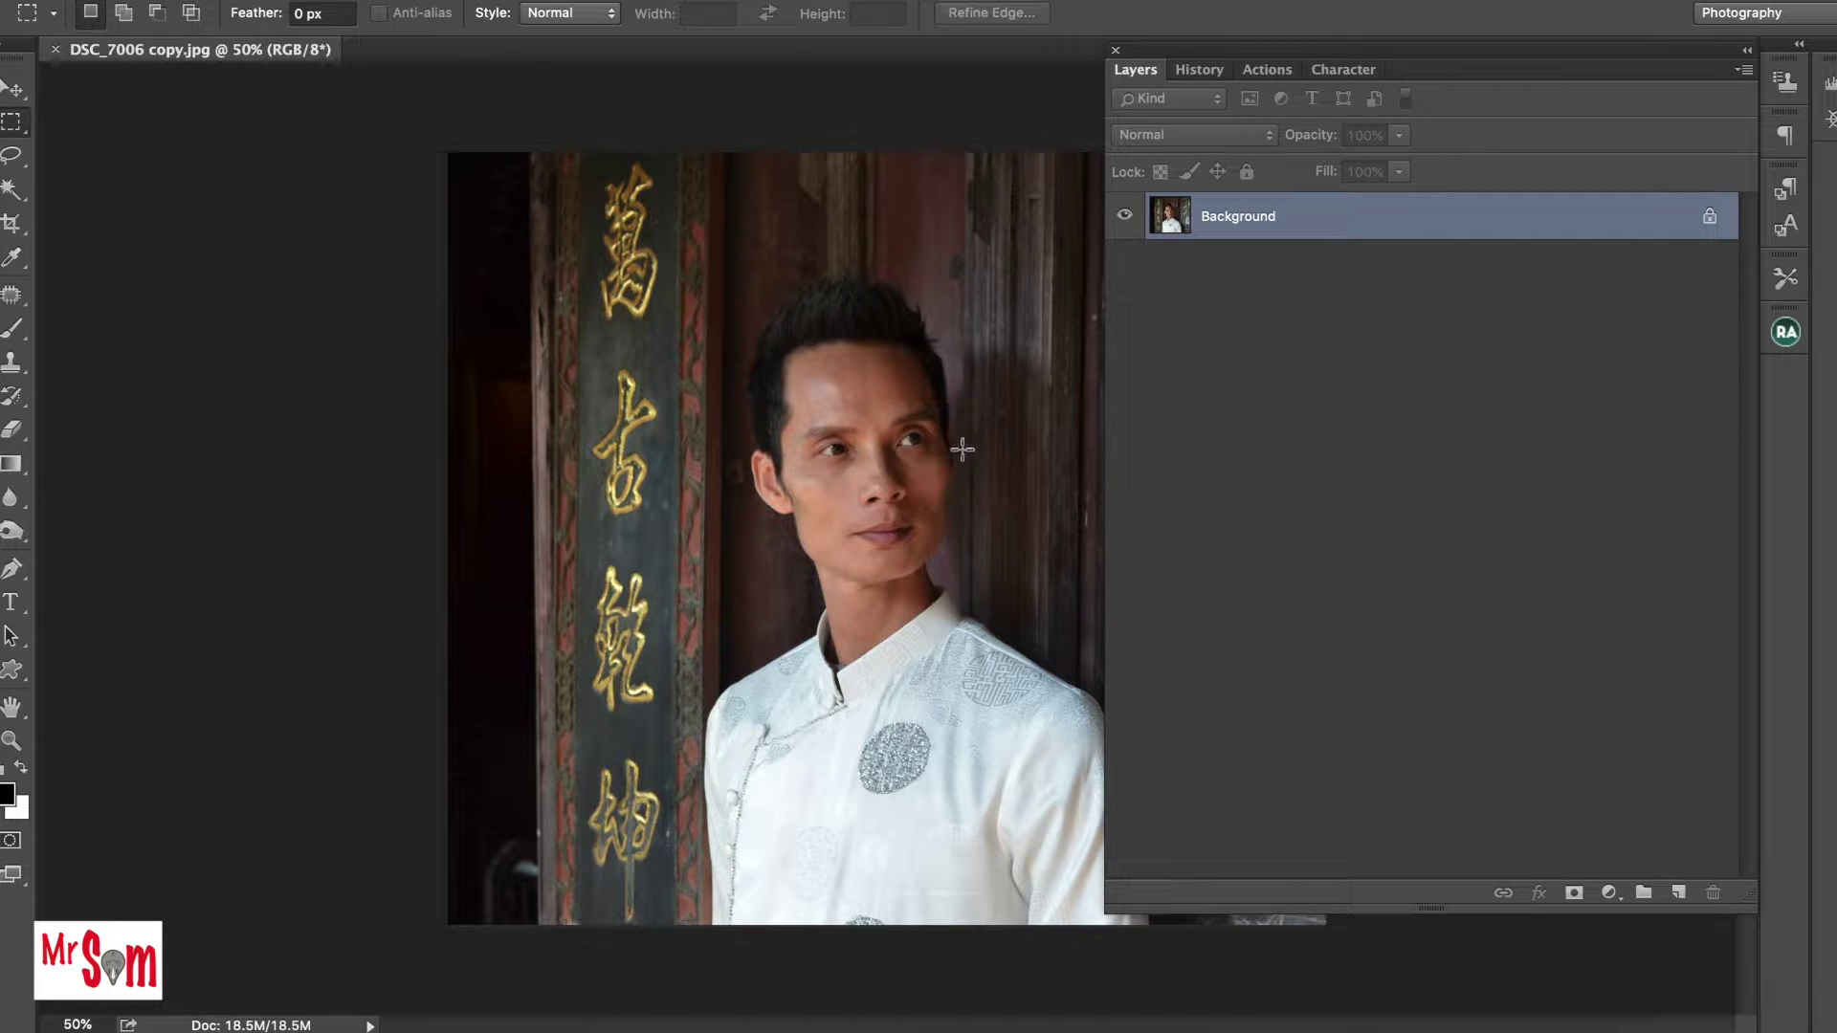
Switch to the Move tool and full-screen view, then review the Vampire action's two steps.
{"action": "key", "text": "v"}
{"action": "key", "text": "f"}
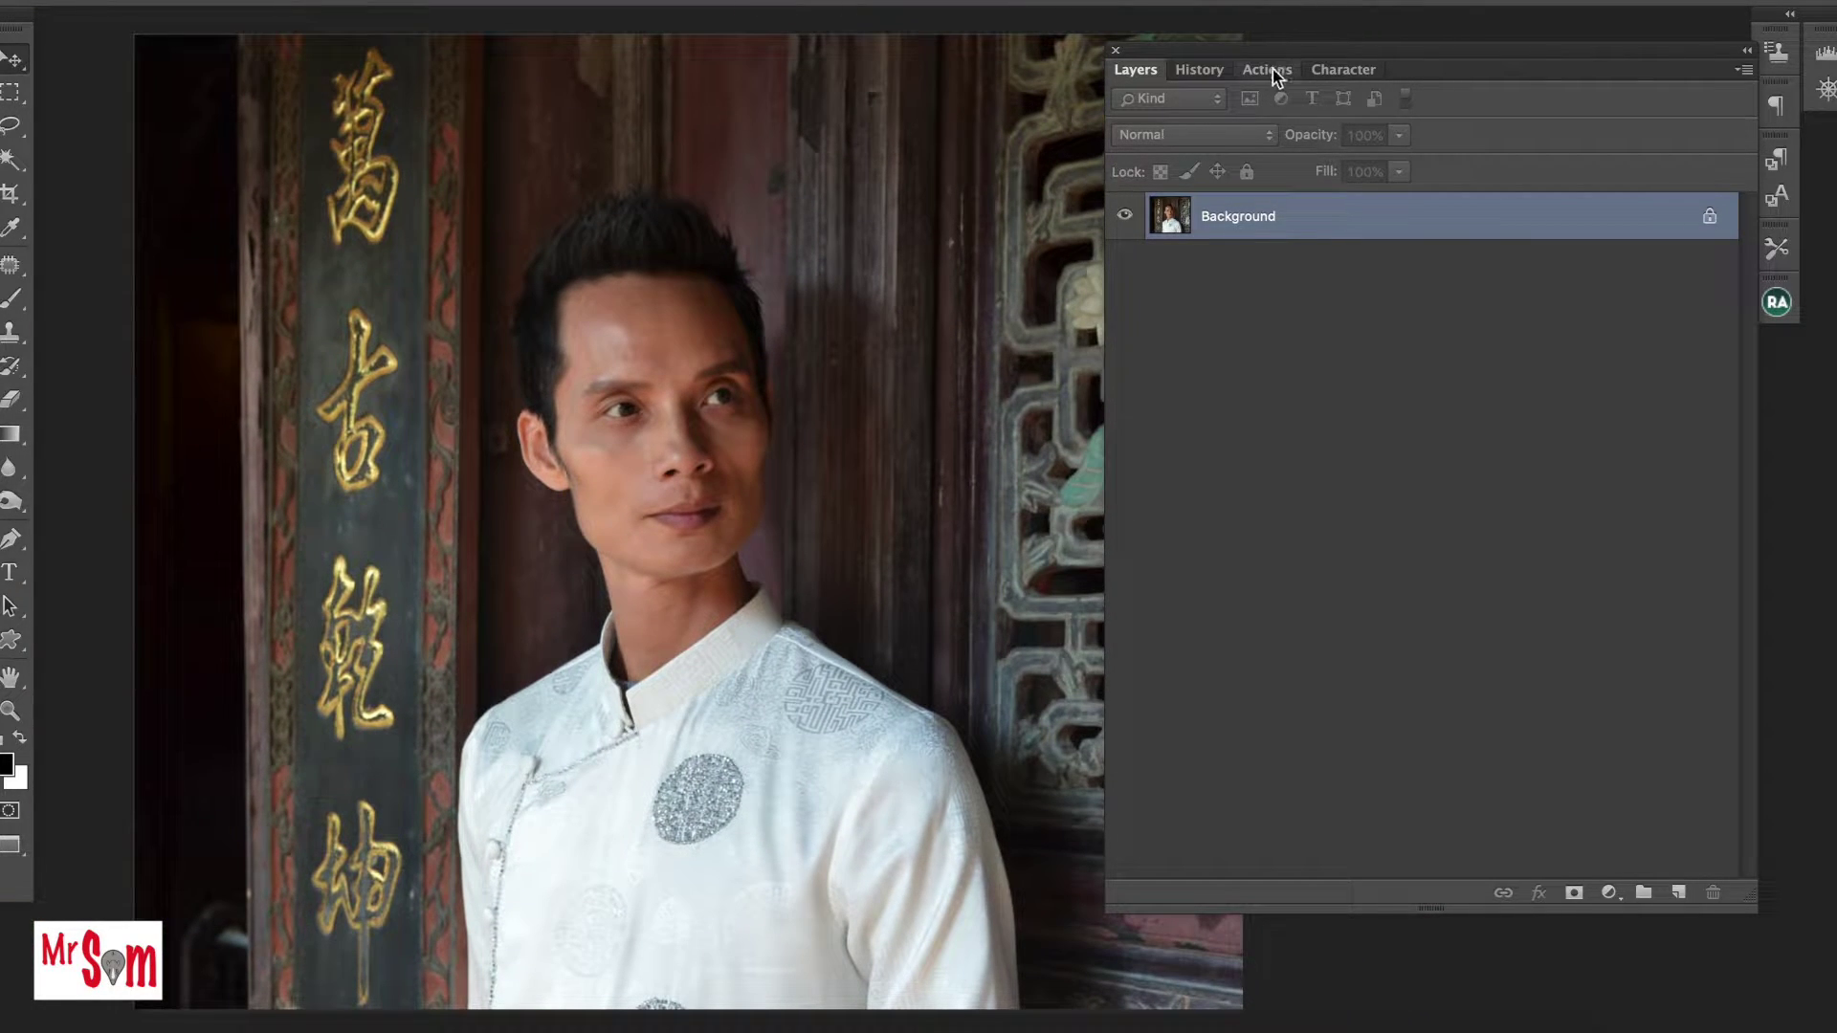
{"action": "left_click", "coordinate": [1268, 71]}
{"action": "left_click", "coordinate": [1192, 149]}
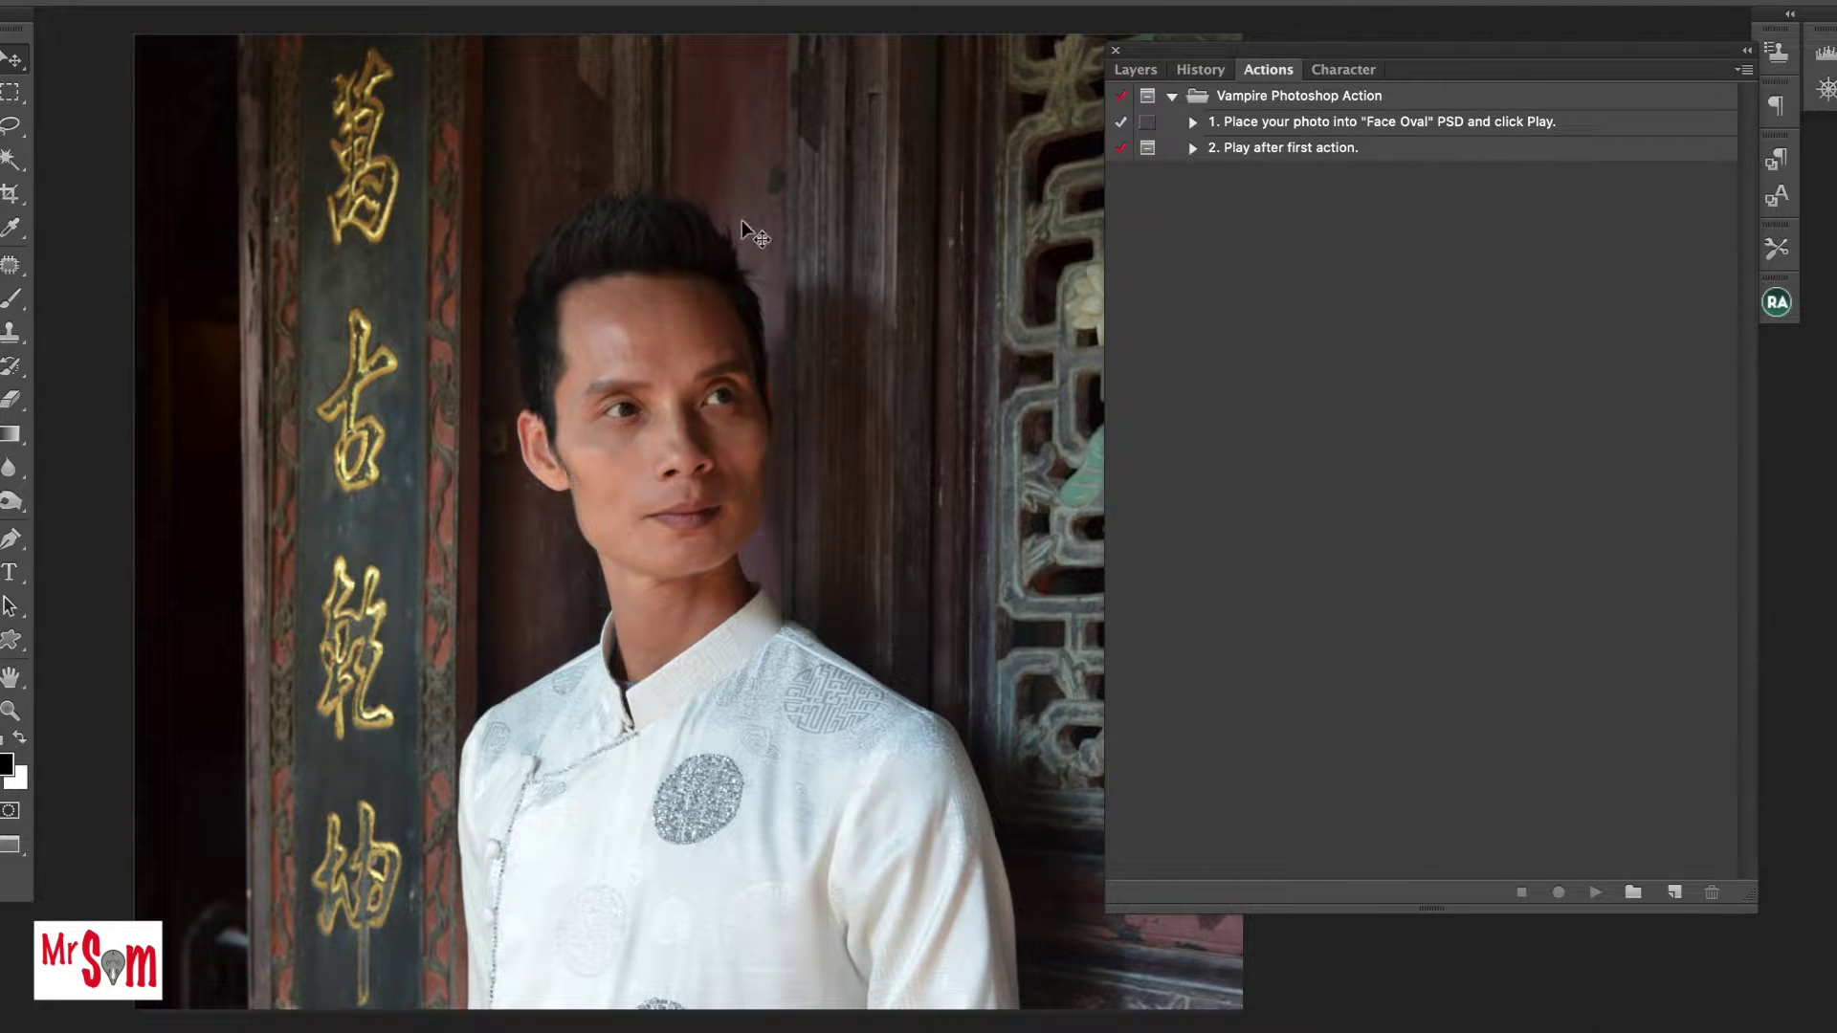
Duplicate the Background layer into Layer 1.
{"action": "left_click", "coordinate": [1136, 72]}
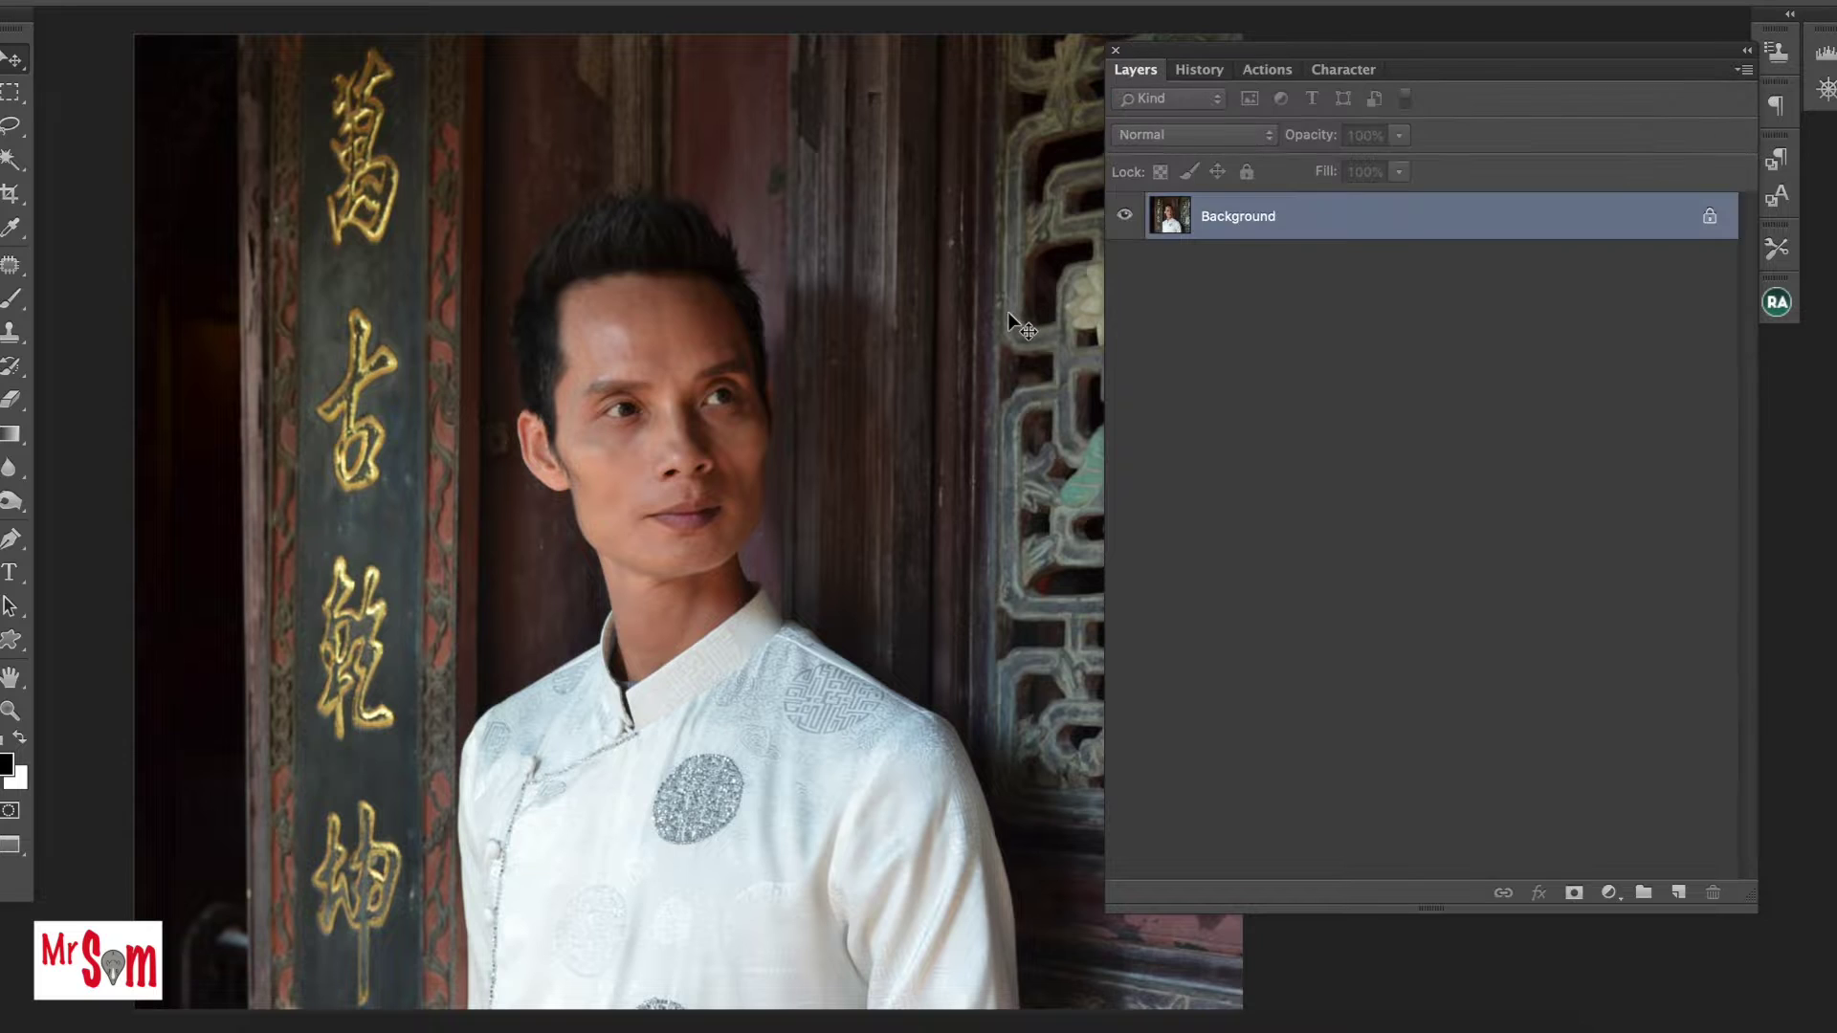
{"action": "key", "text": "ctrl+j"}
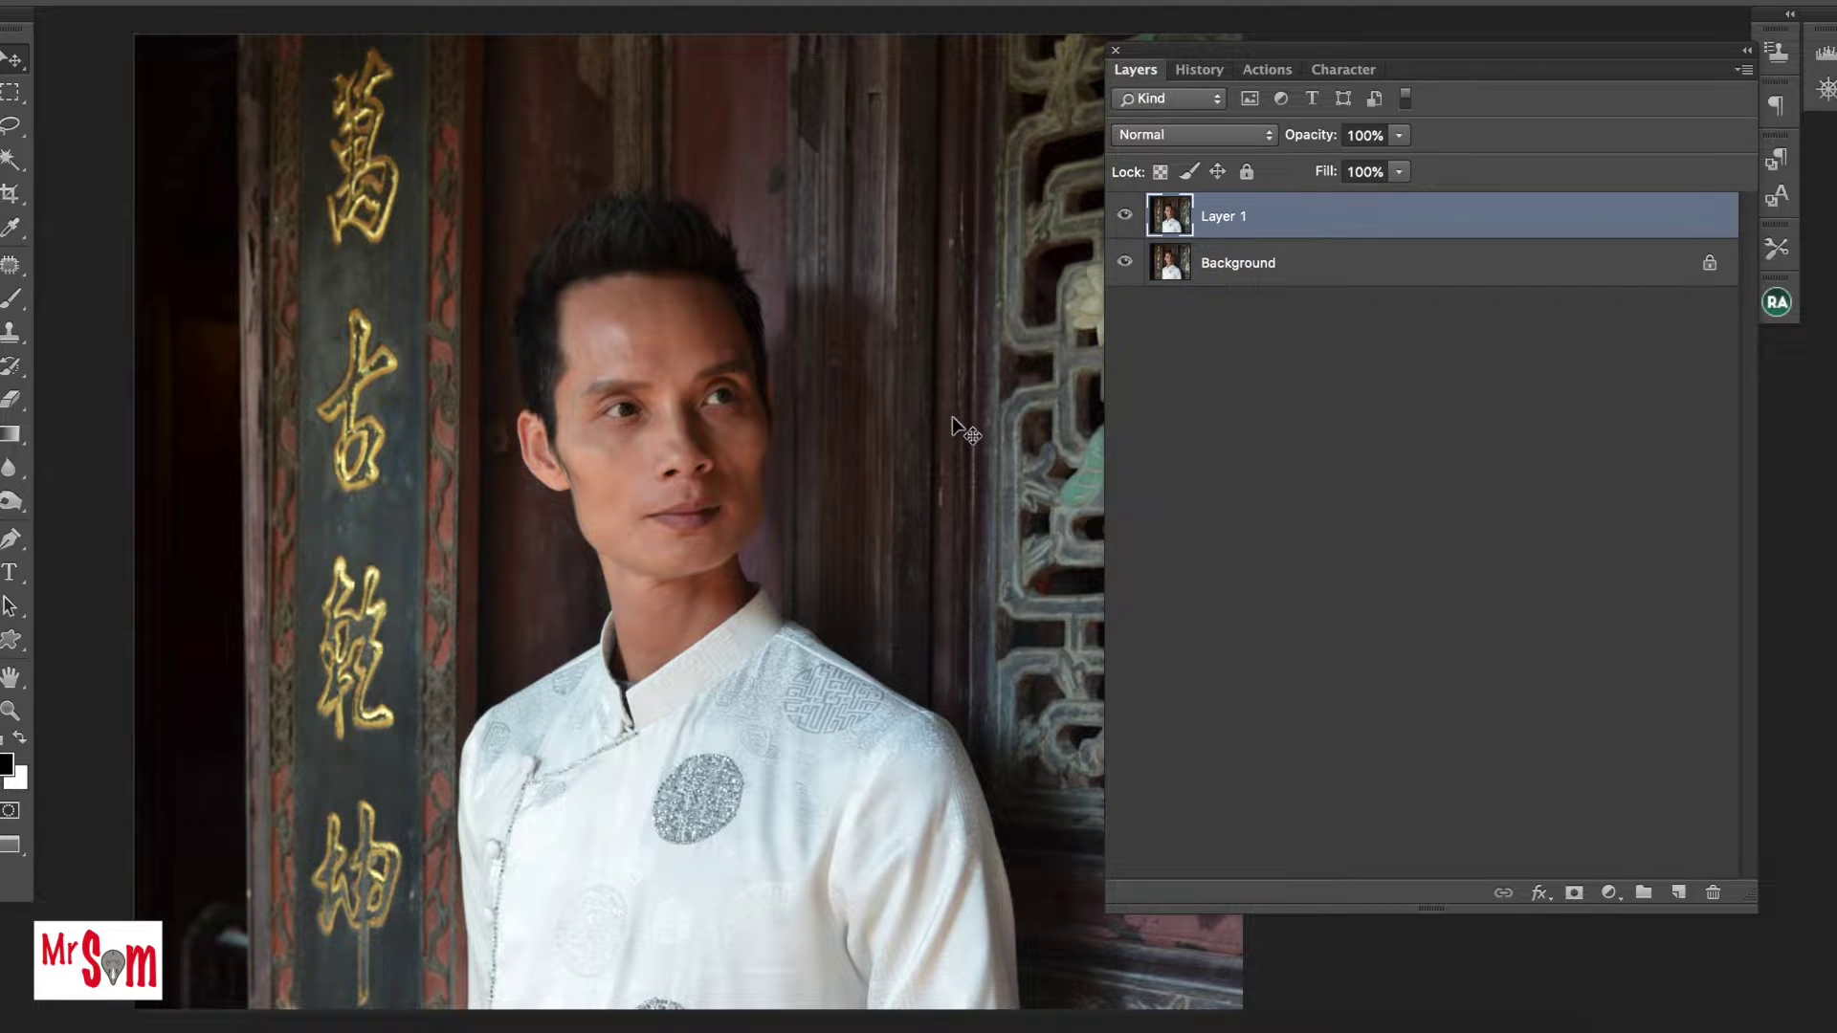
{"action": "left_click", "coordinate": [1536, 892]}
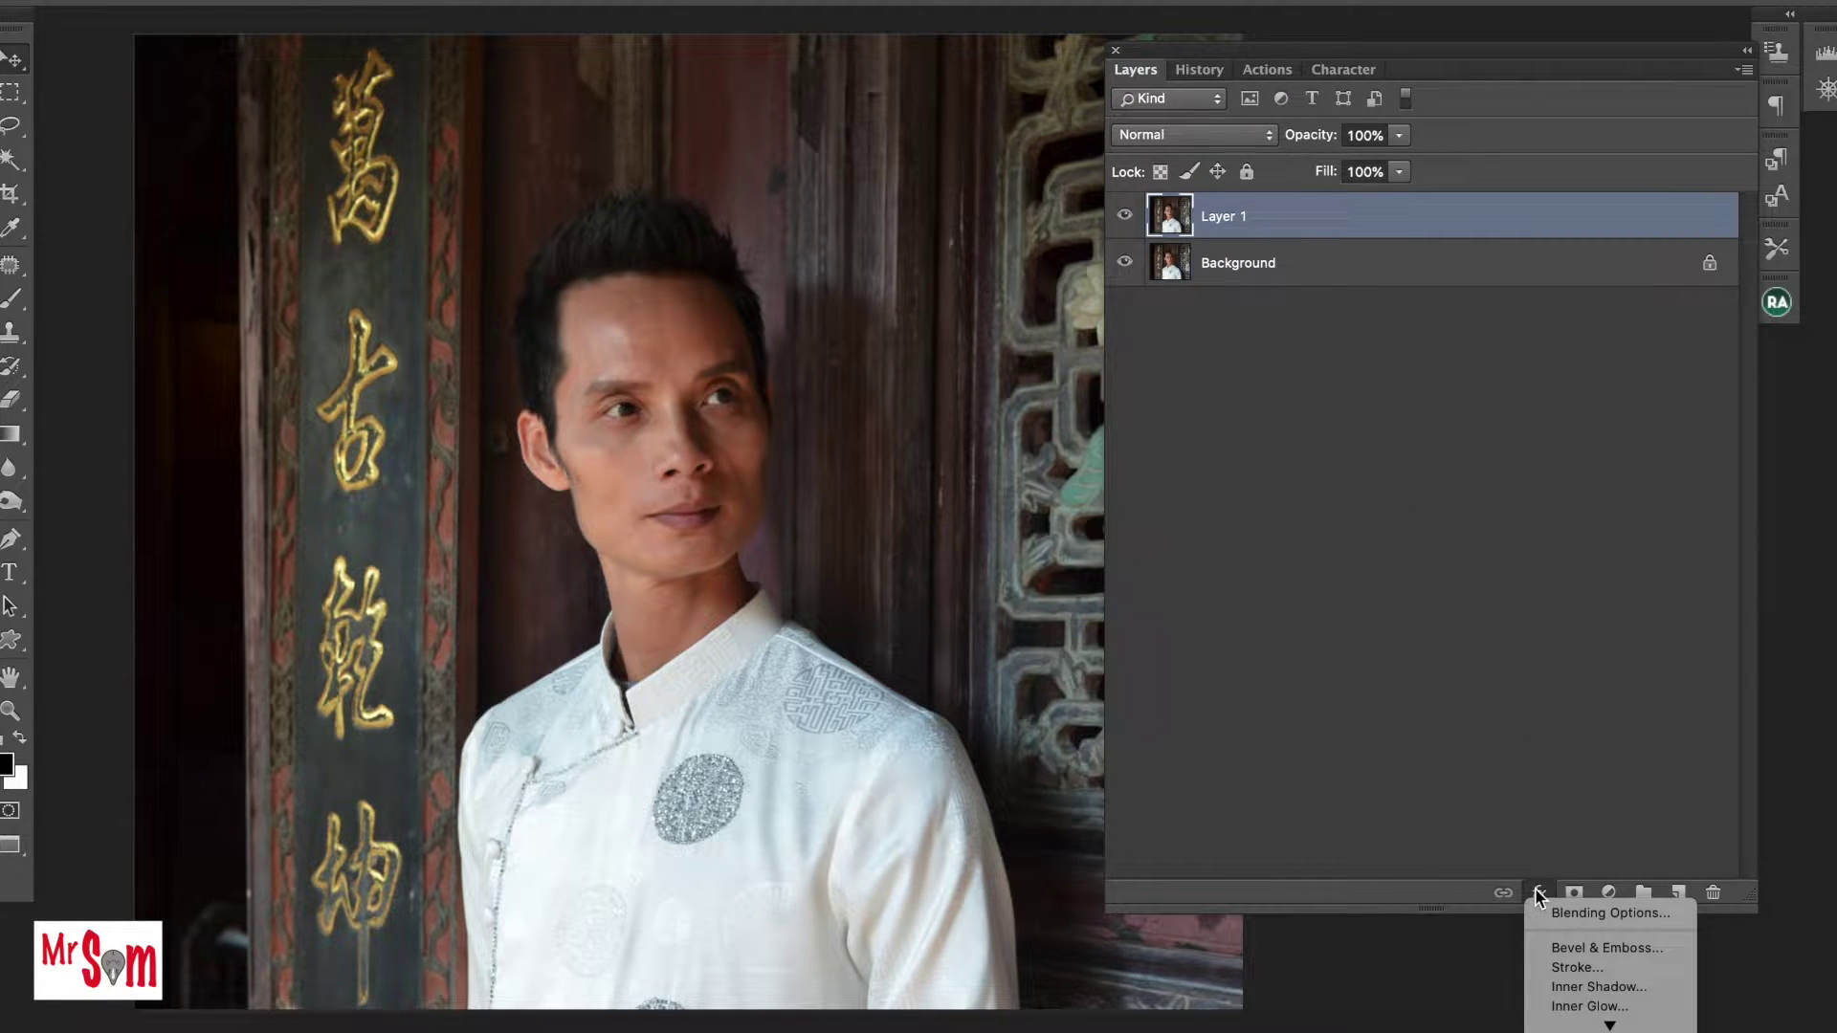
{"action": "left_click", "coordinate": [1601, 911]}
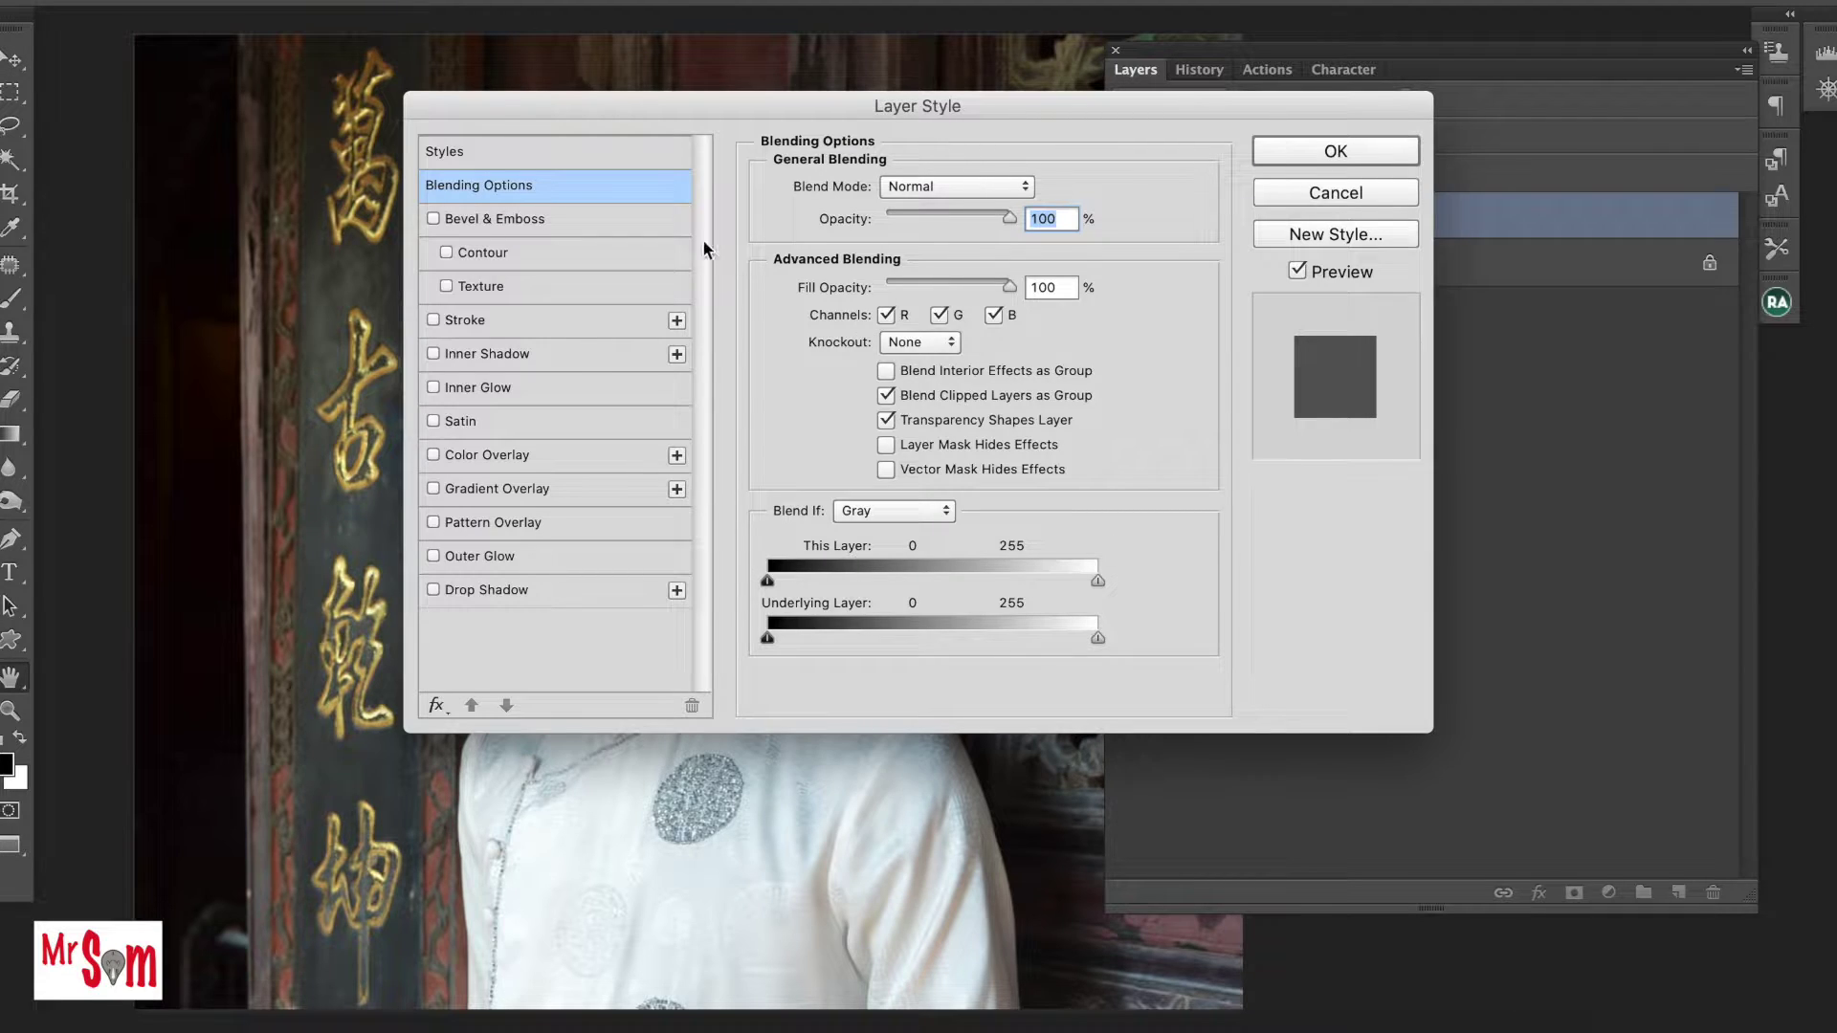
Give Layer 1 Bevel & Emboss with Texture, loading Vampire Patterns.pat for the pattern.
{"action": "left_click", "coordinate": [490, 288]}
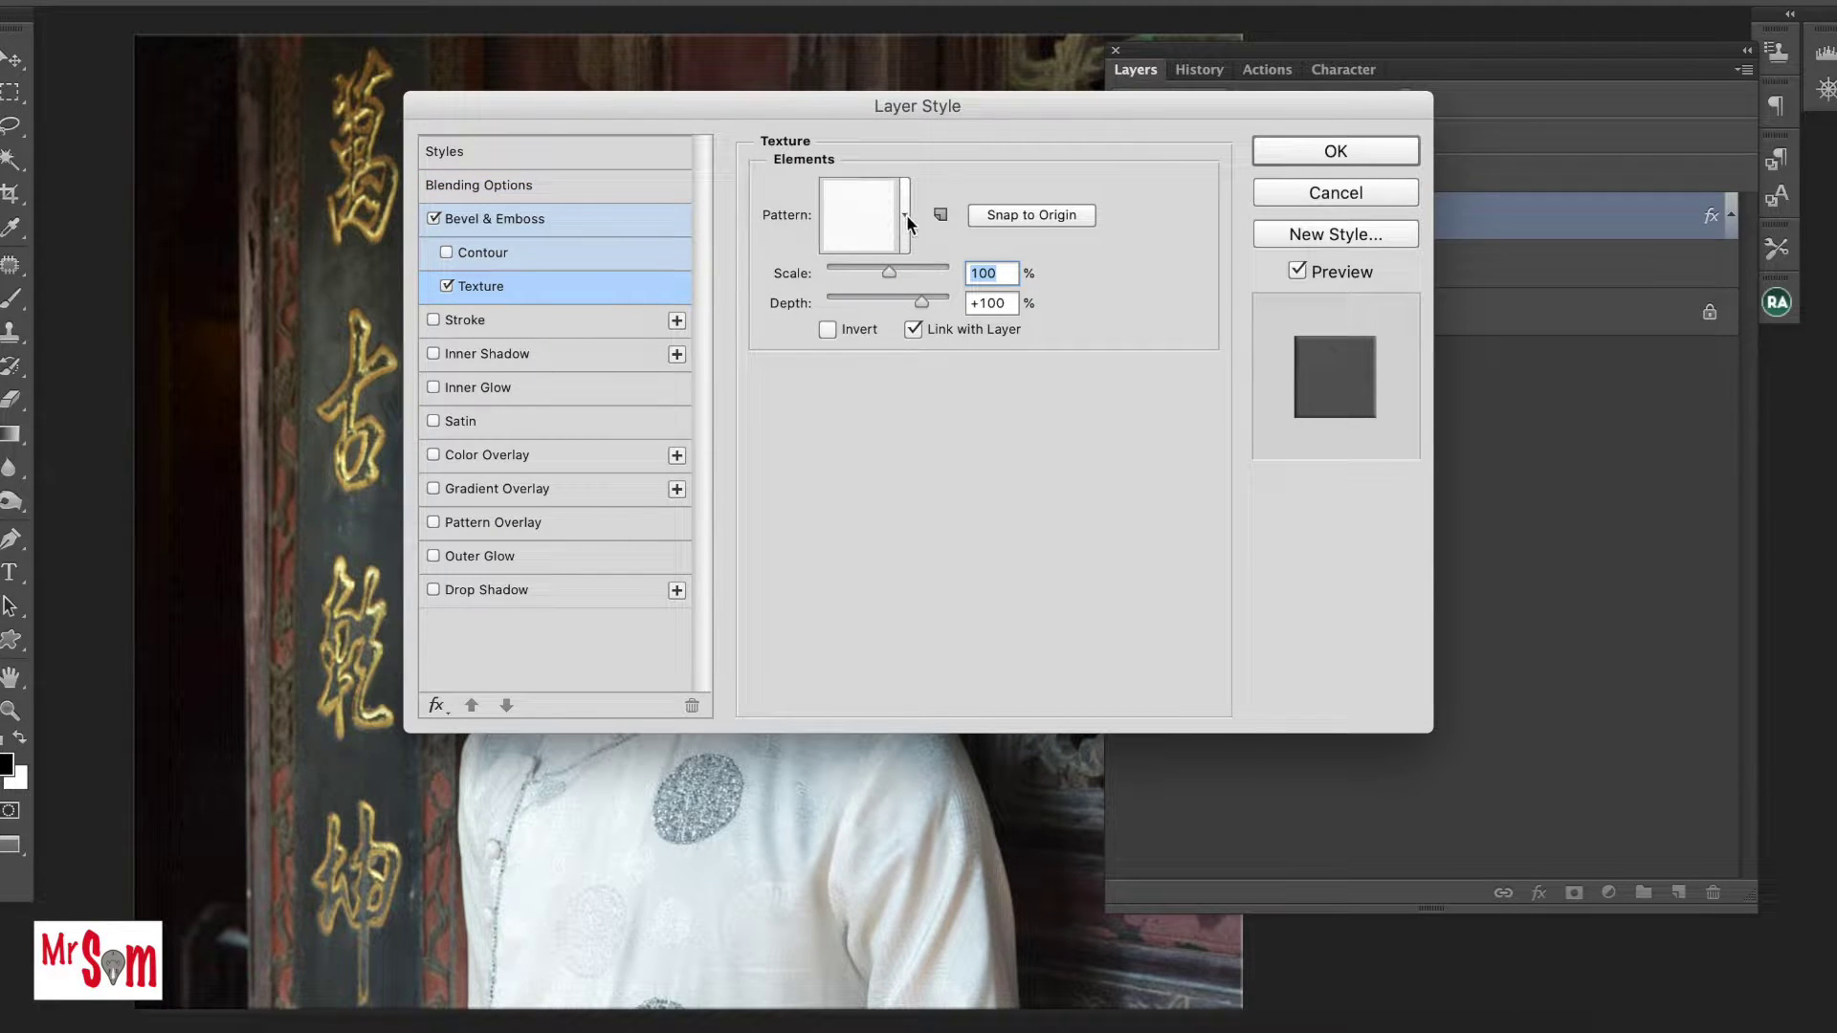
{"action": "left_click_drag", "start_coordinate": [920, 108], "coordinate": [1304, 195]}
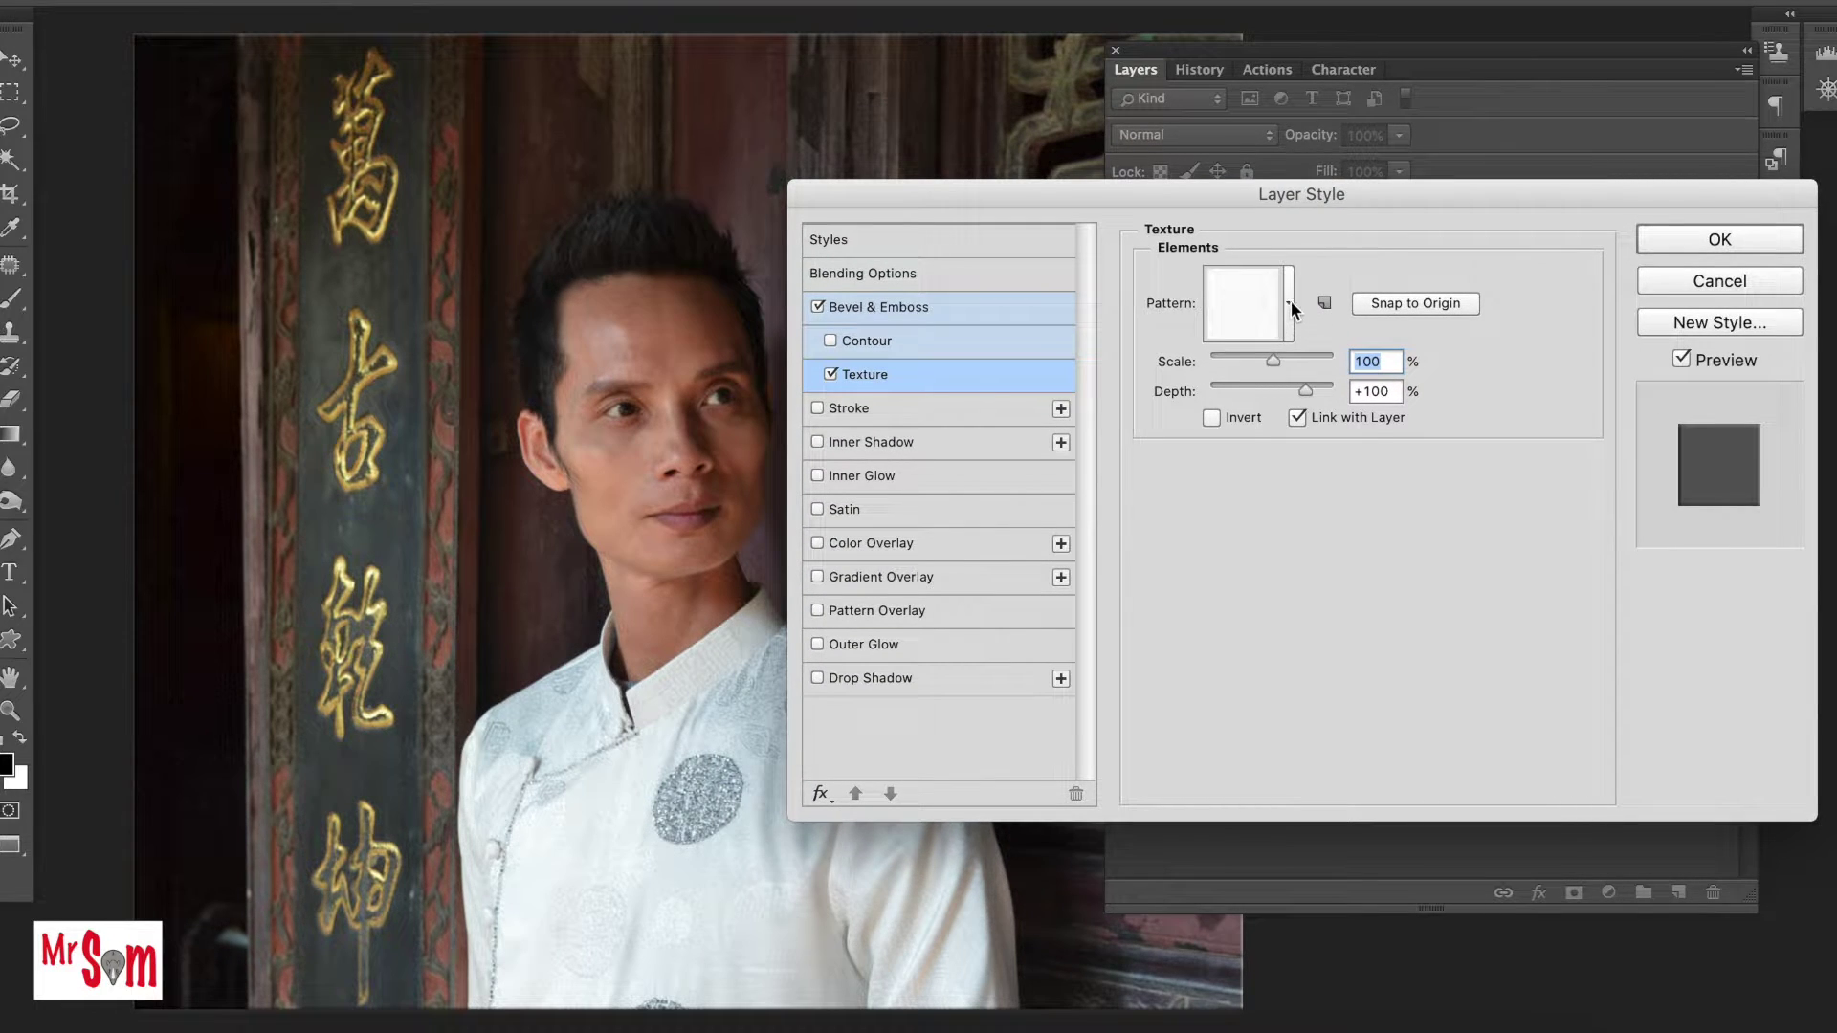
{"action": "left_click", "coordinate": [1289, 304]}
{"action": "left_click", "coordinate": [1391, 375]}
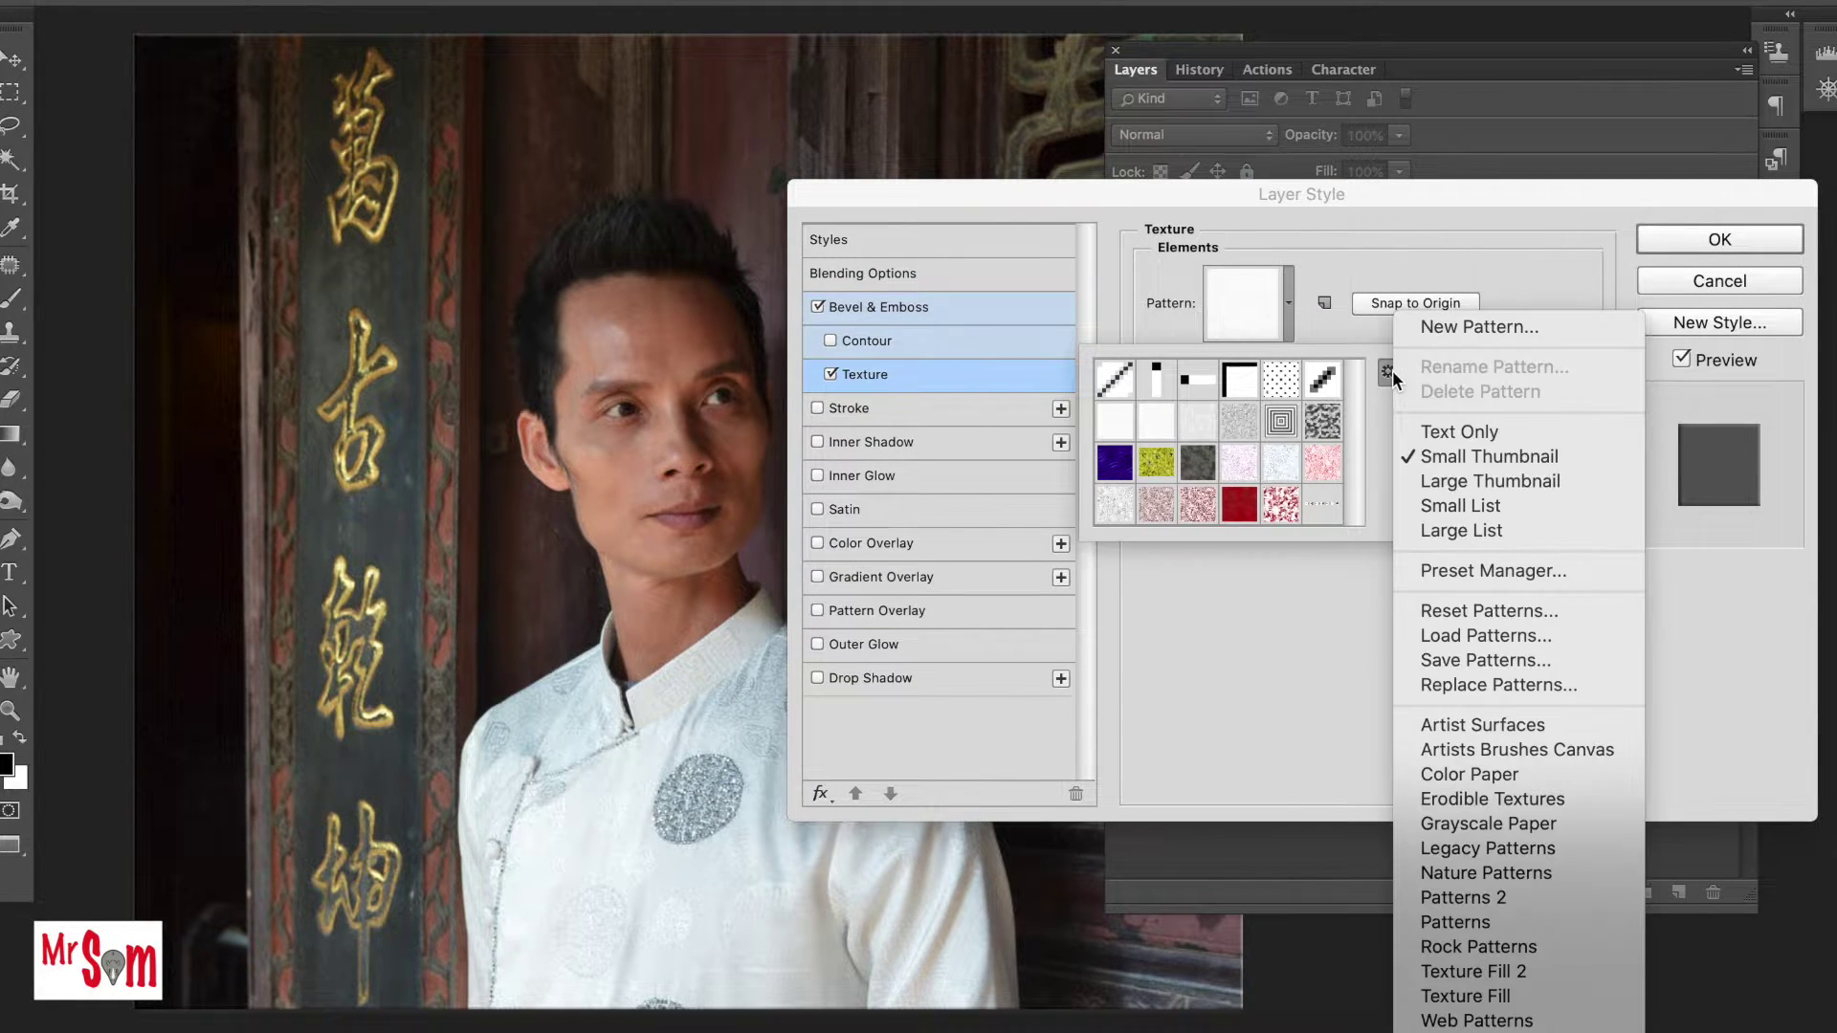
{"action": "left_click", "coordinate": [1483, 636]}
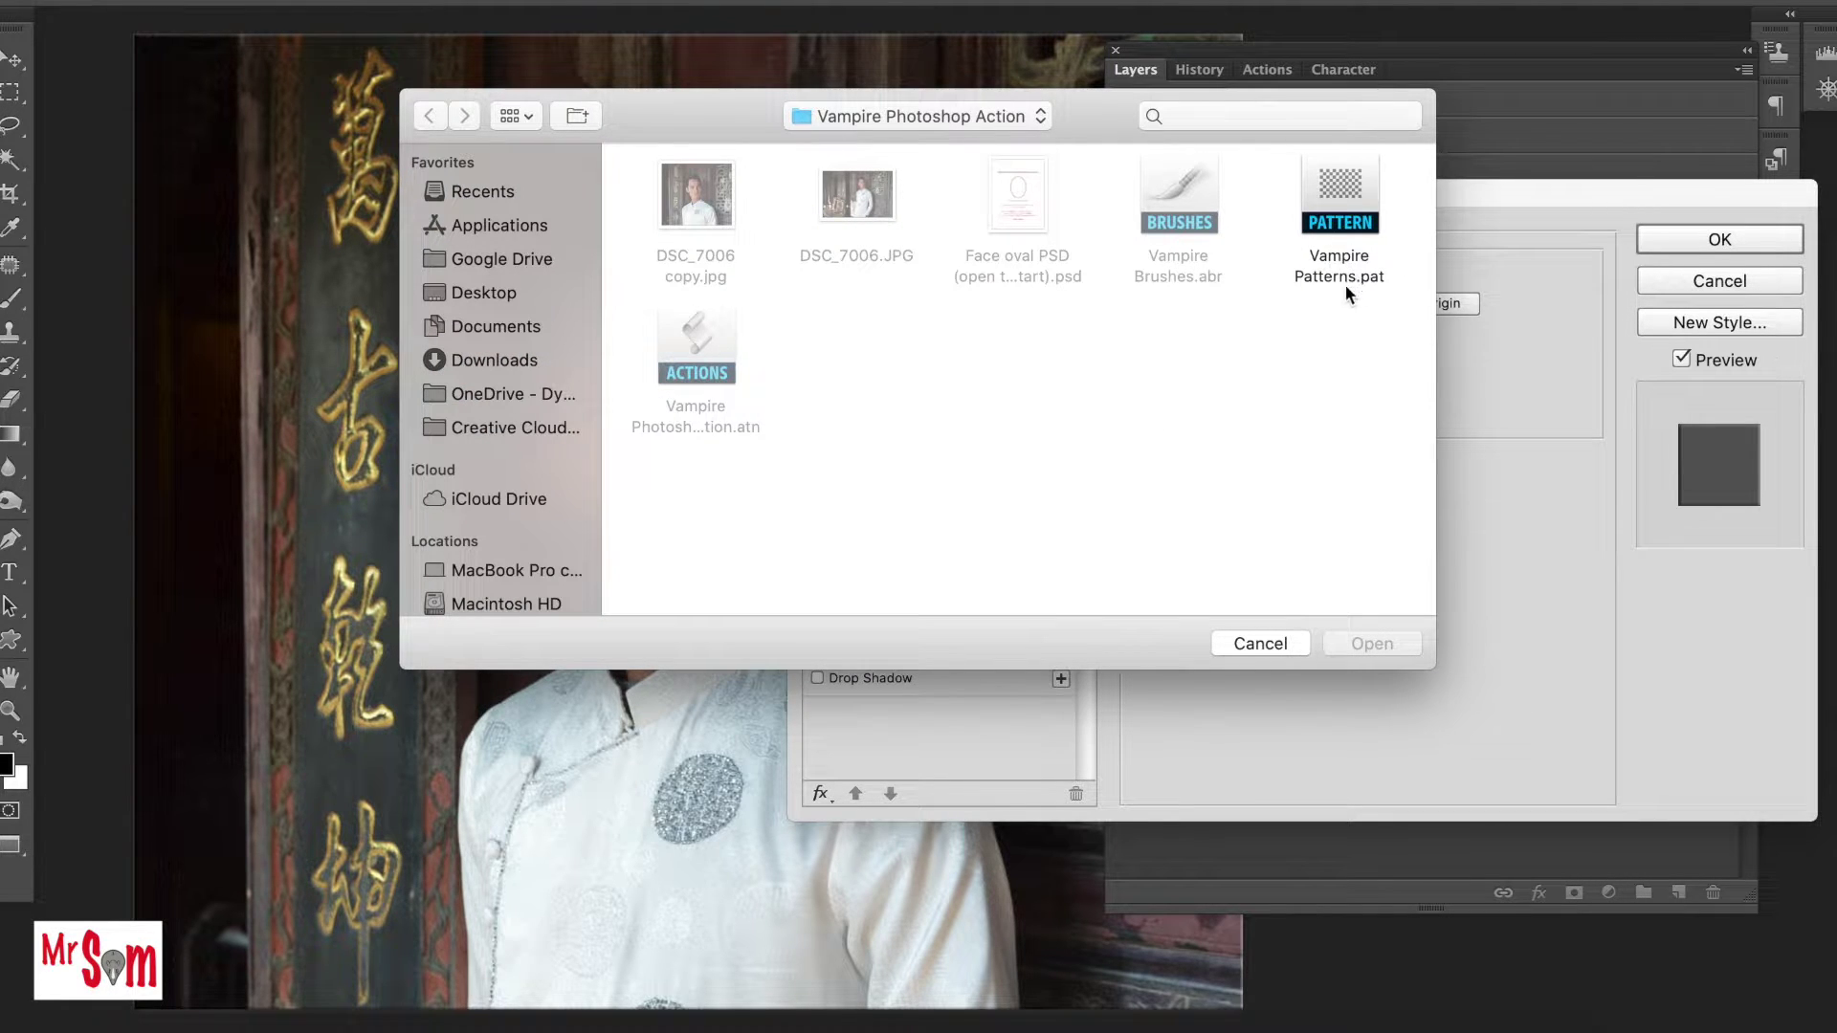
{"action": "left_click", "coordinate": [1359, 218]}
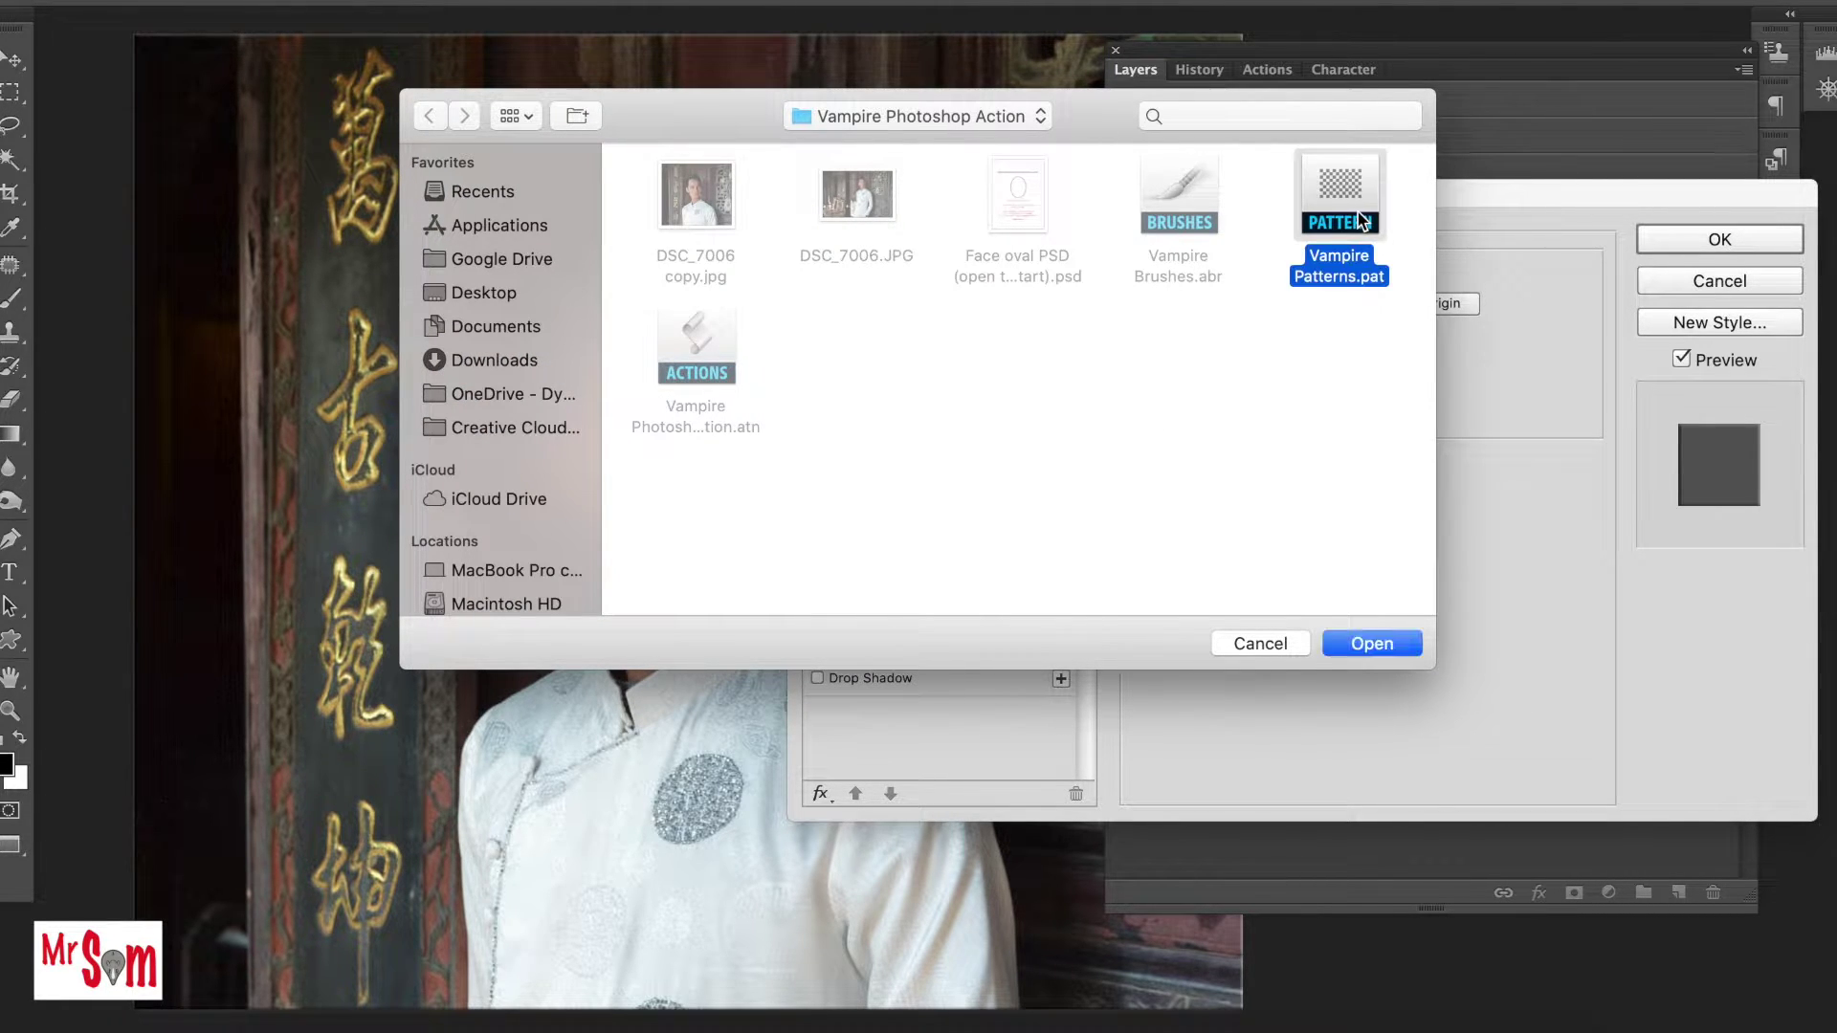
{"action": "left_click", "coordinate": [1368, 643]}
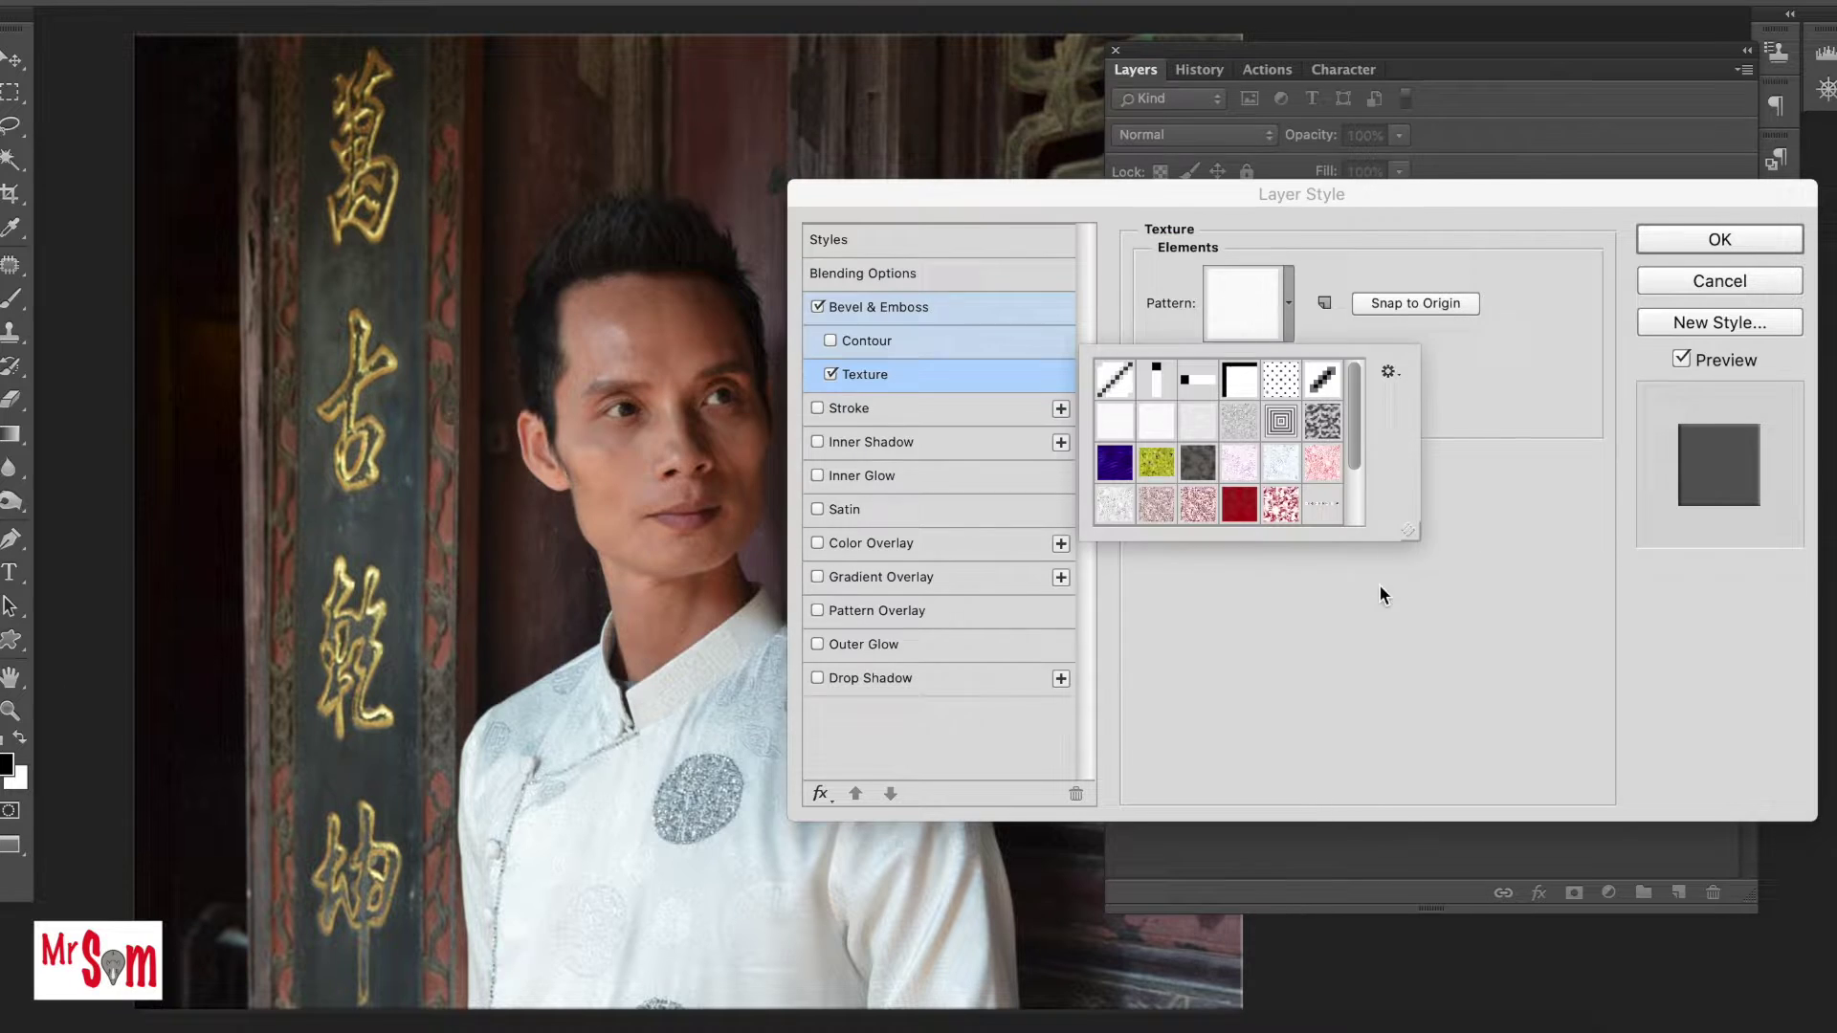
{"action": "left_click", "coordinate": [1671, 233]}
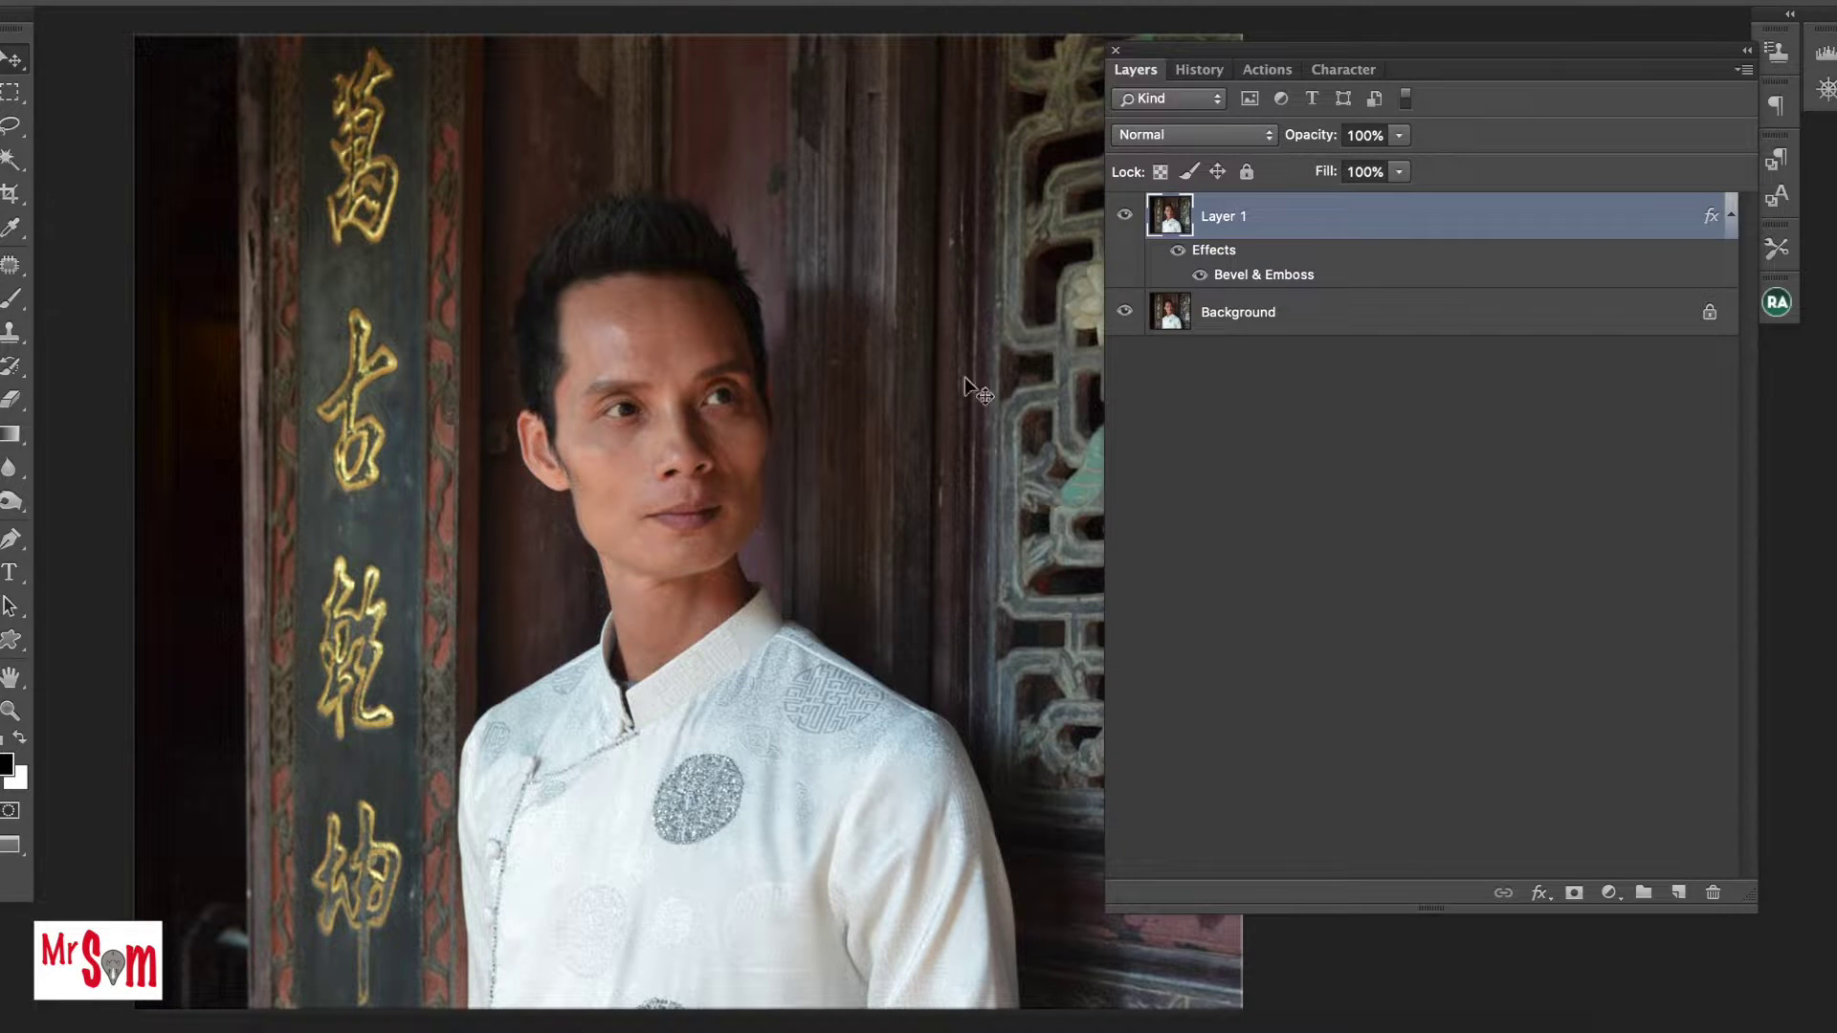
Load Vampire Brushes.abr into the brush presets and show the Vampire action set.
{"action": "key", "text": "b"}
{"action": "right_click", "coordinate": [677, 399]}
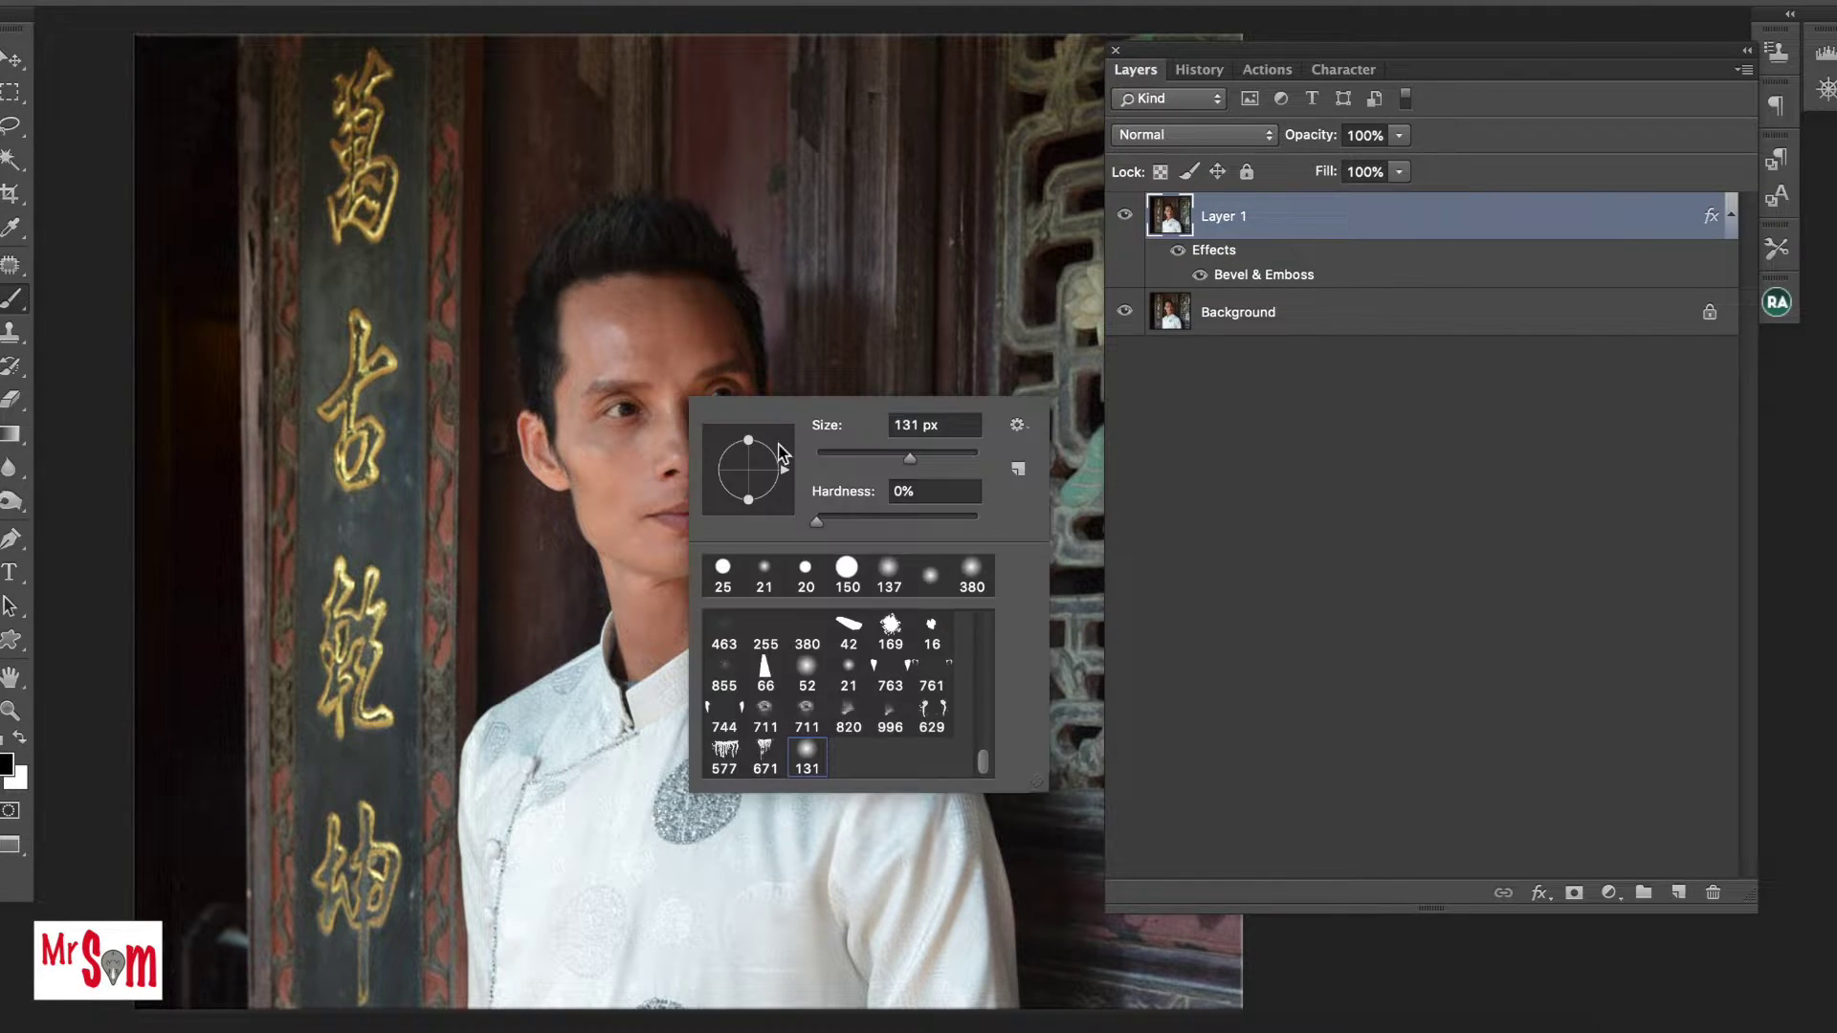
{"action": "left_click", "coordinate": [1019, 425]}
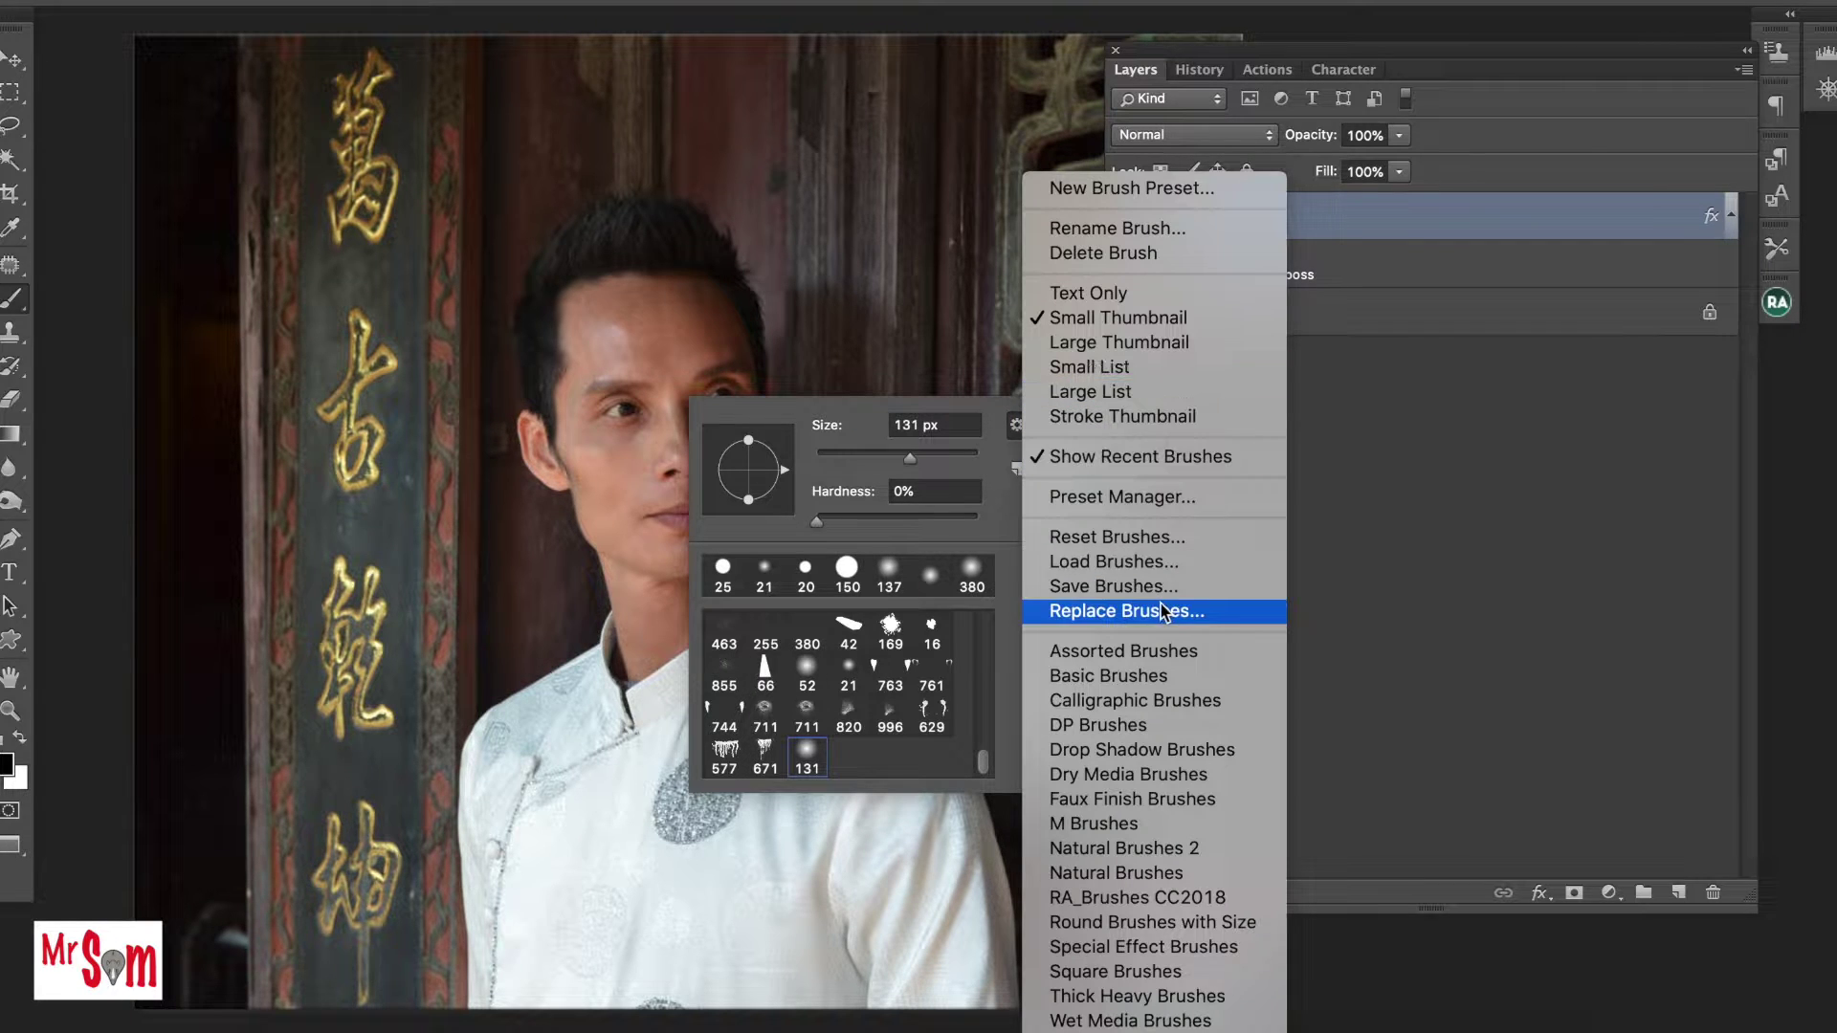
{"action": "left_click", "coordinate": [1163, 565]}
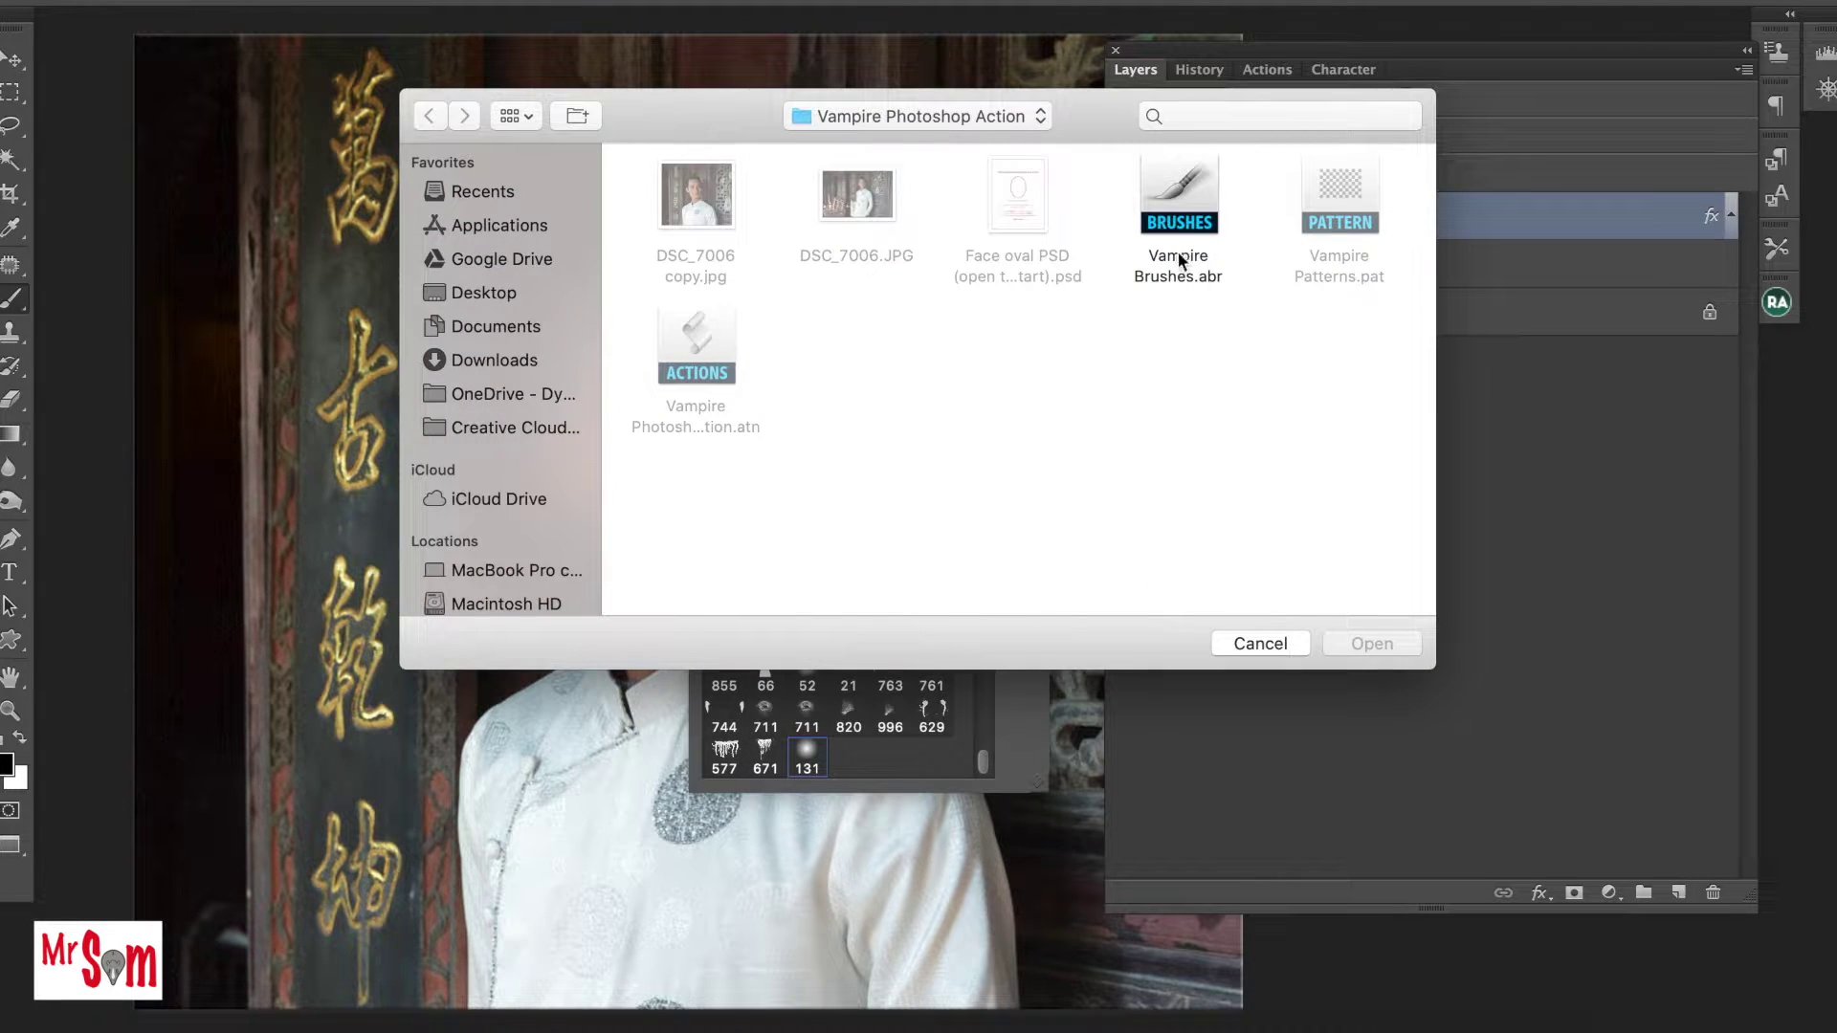
{"action": "left_click", "coordinate": [1193, 239]}
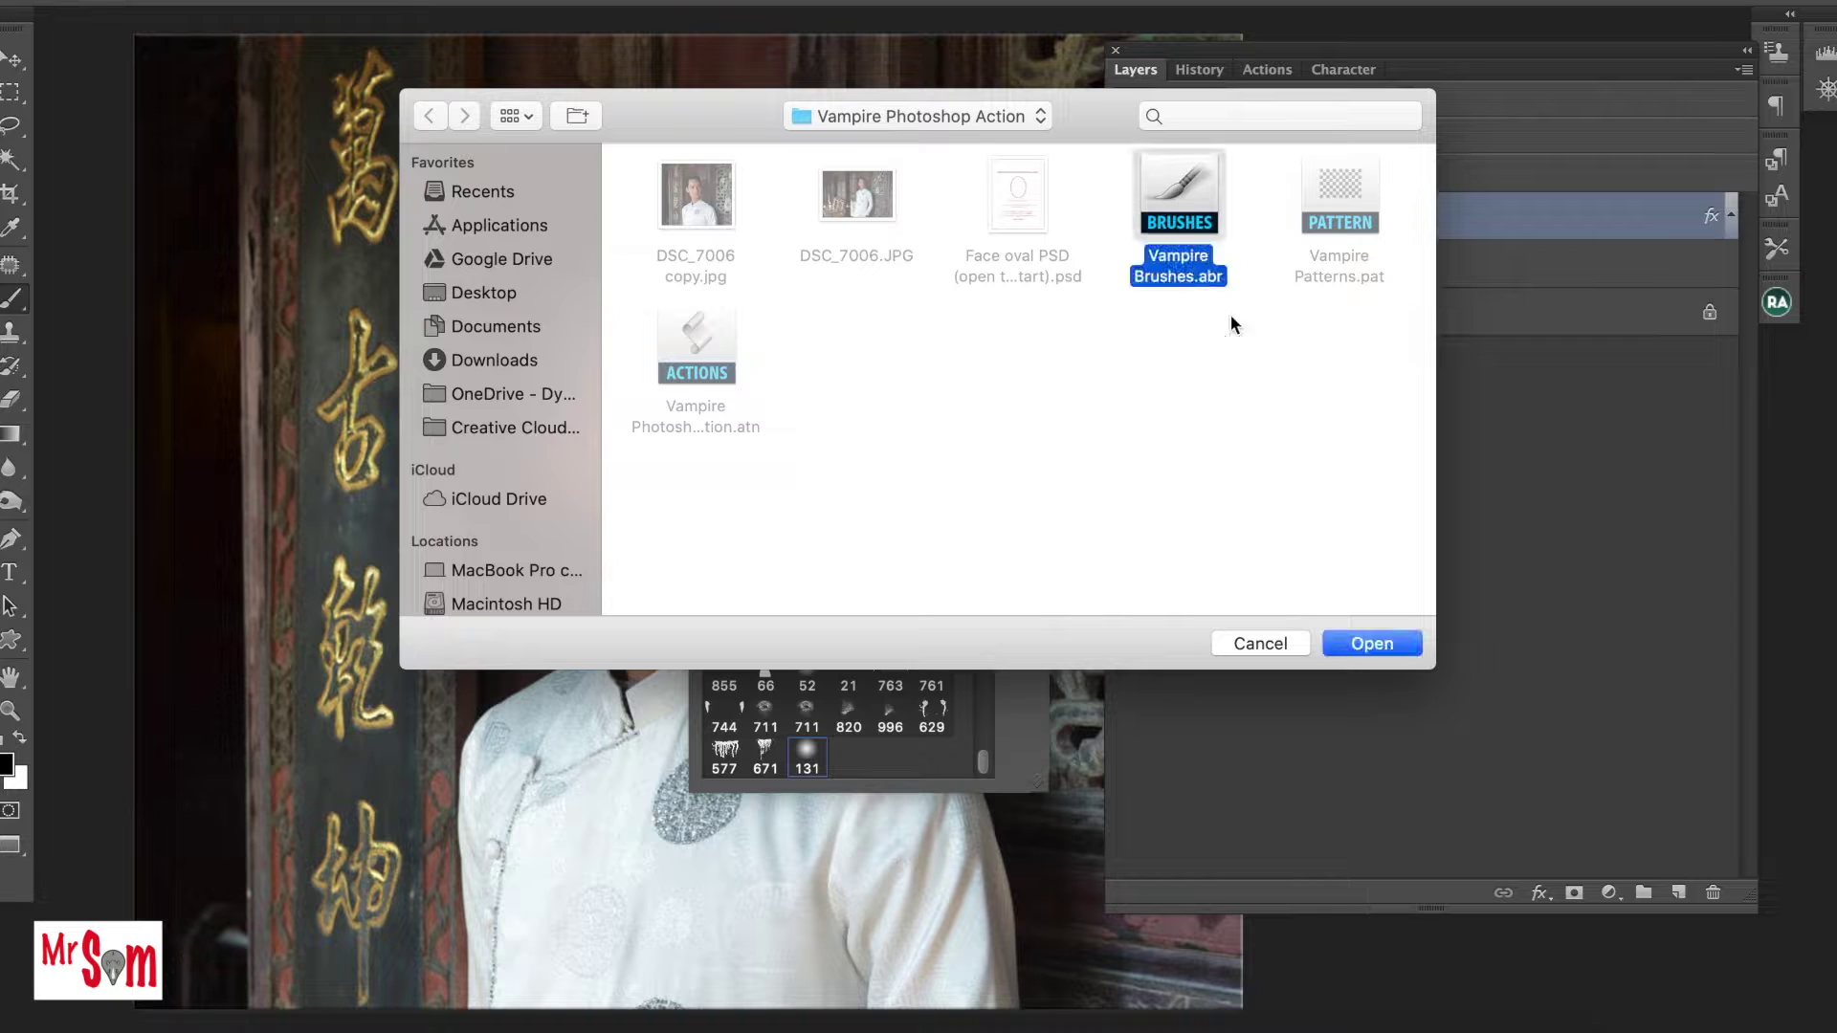
{"action": "left_click", "coordinate": [1377, 645]}
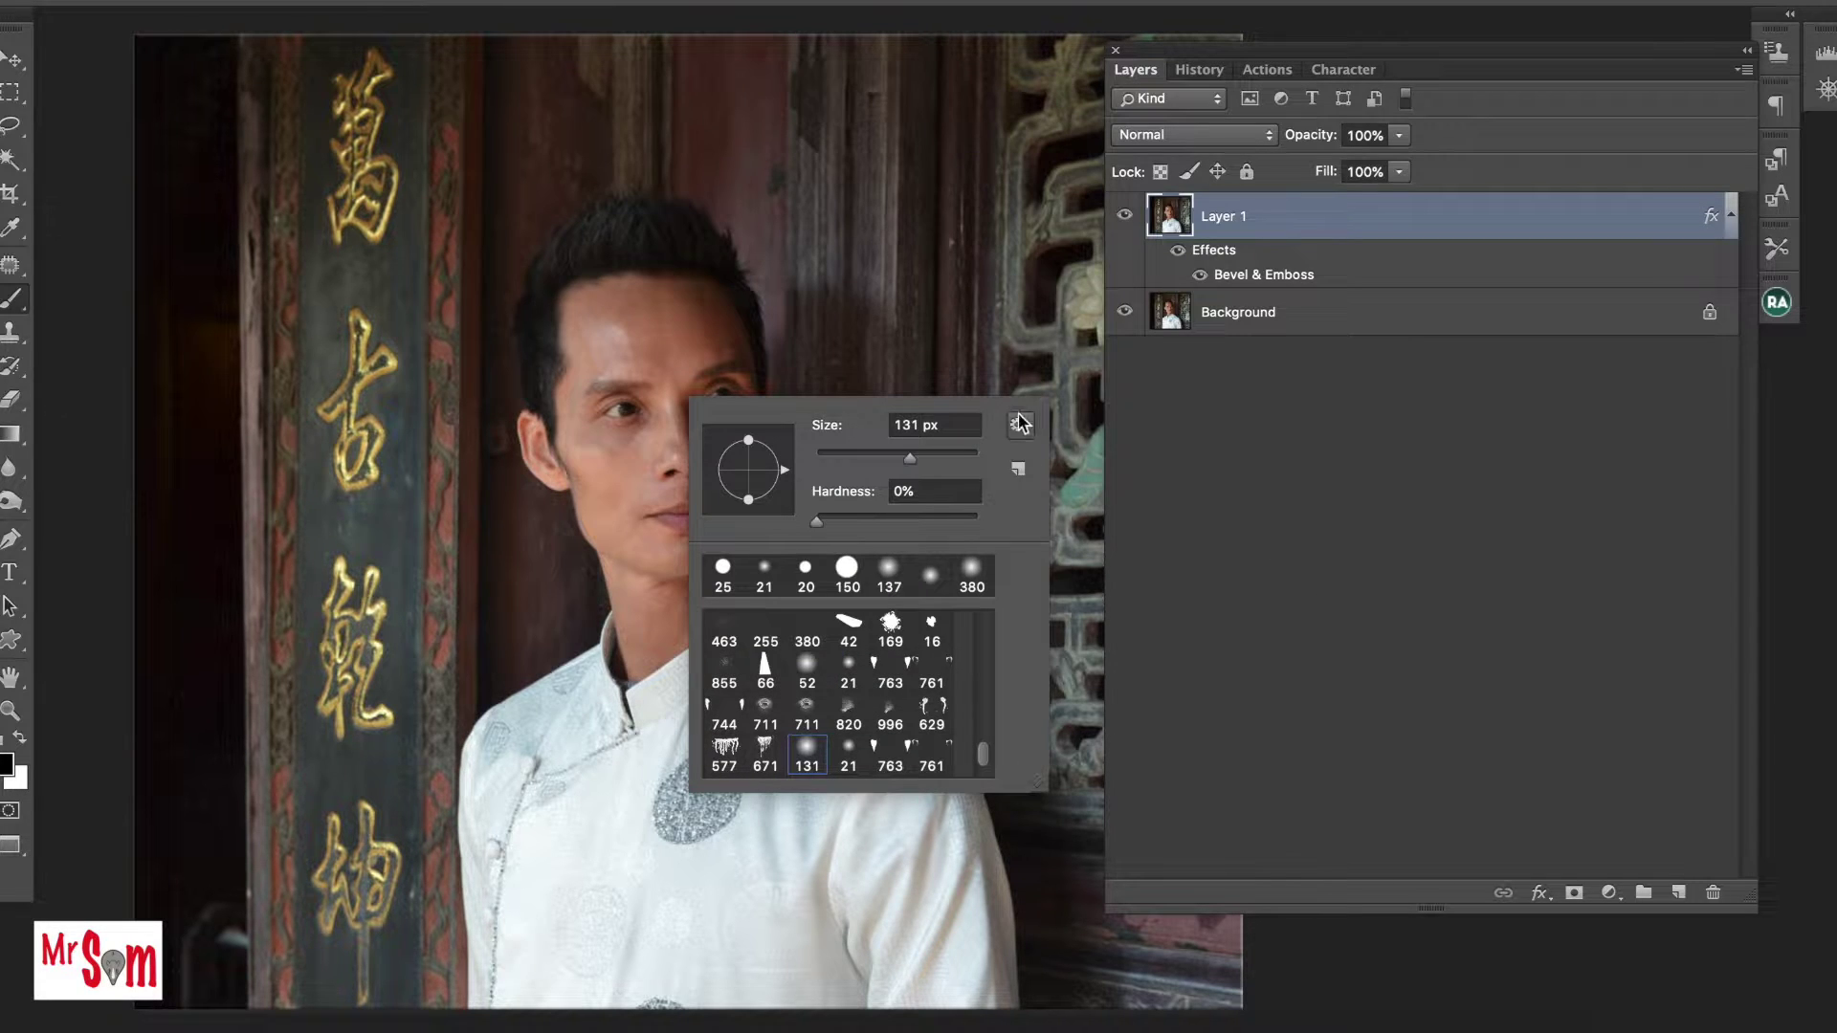
{"action": "key", "text": "Return"}
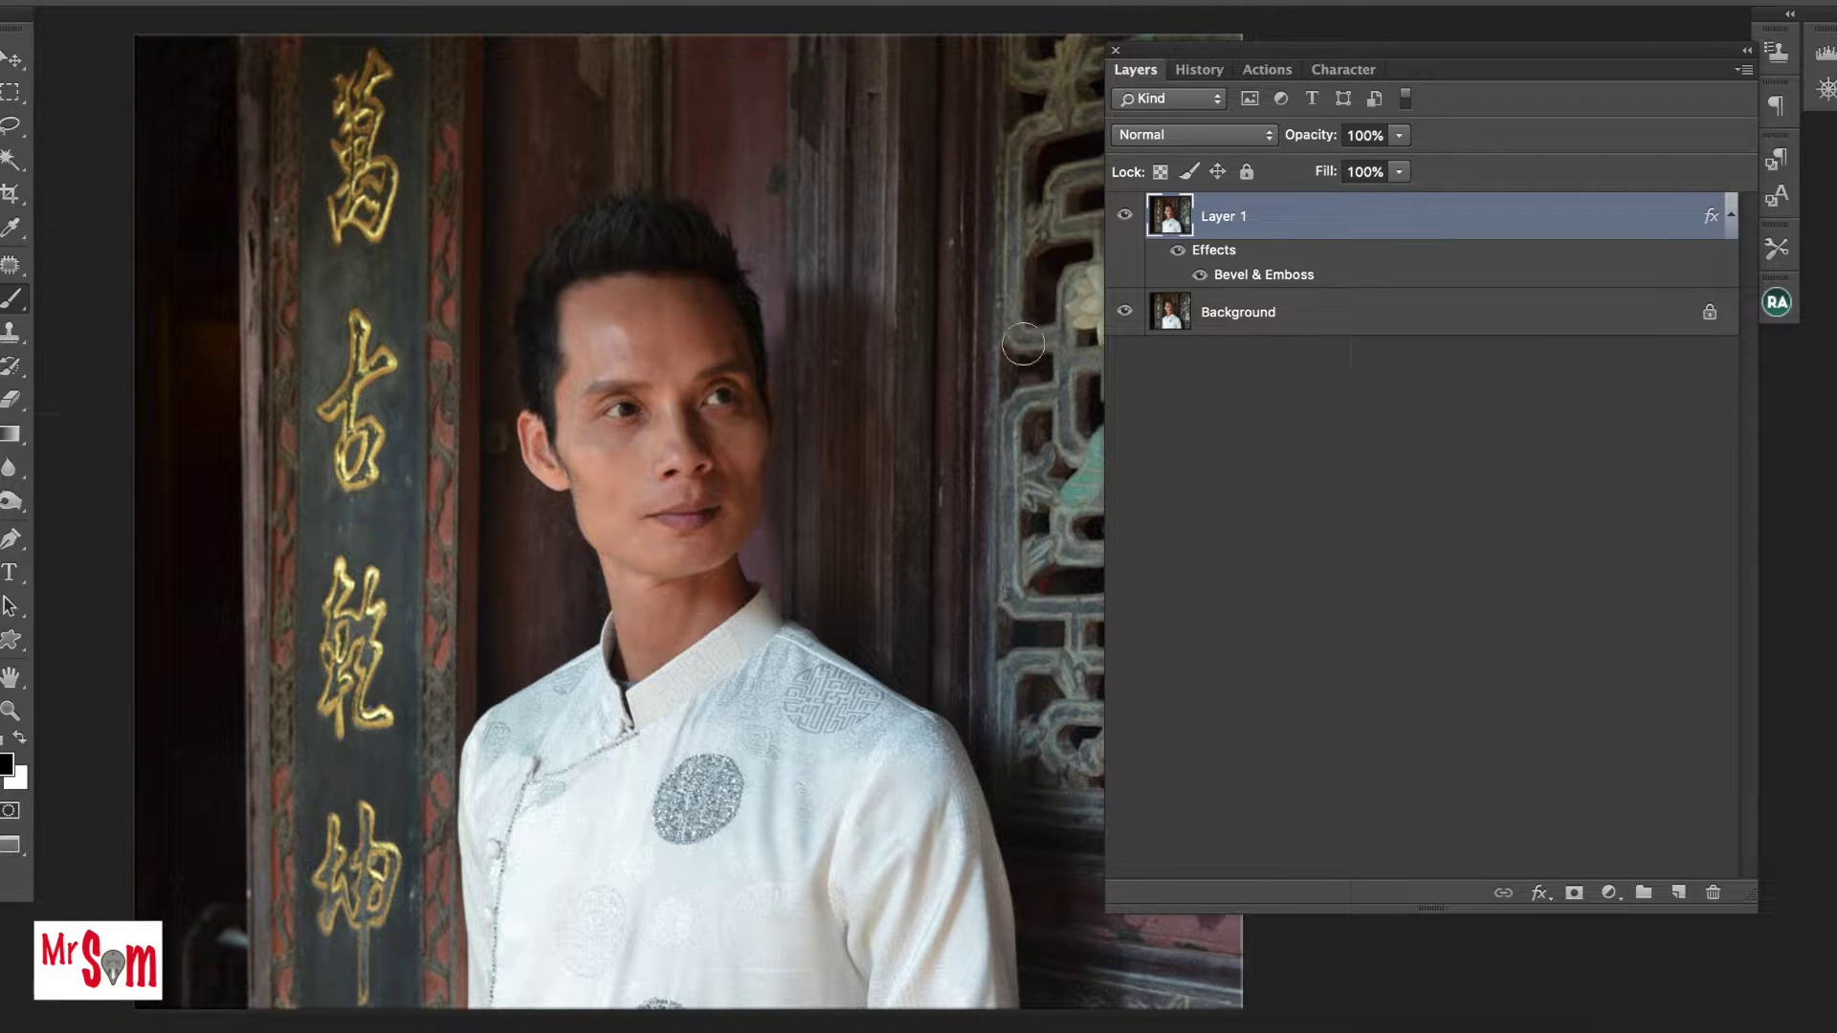
{"action": "left_click", "coordinate": [1267, 70]}
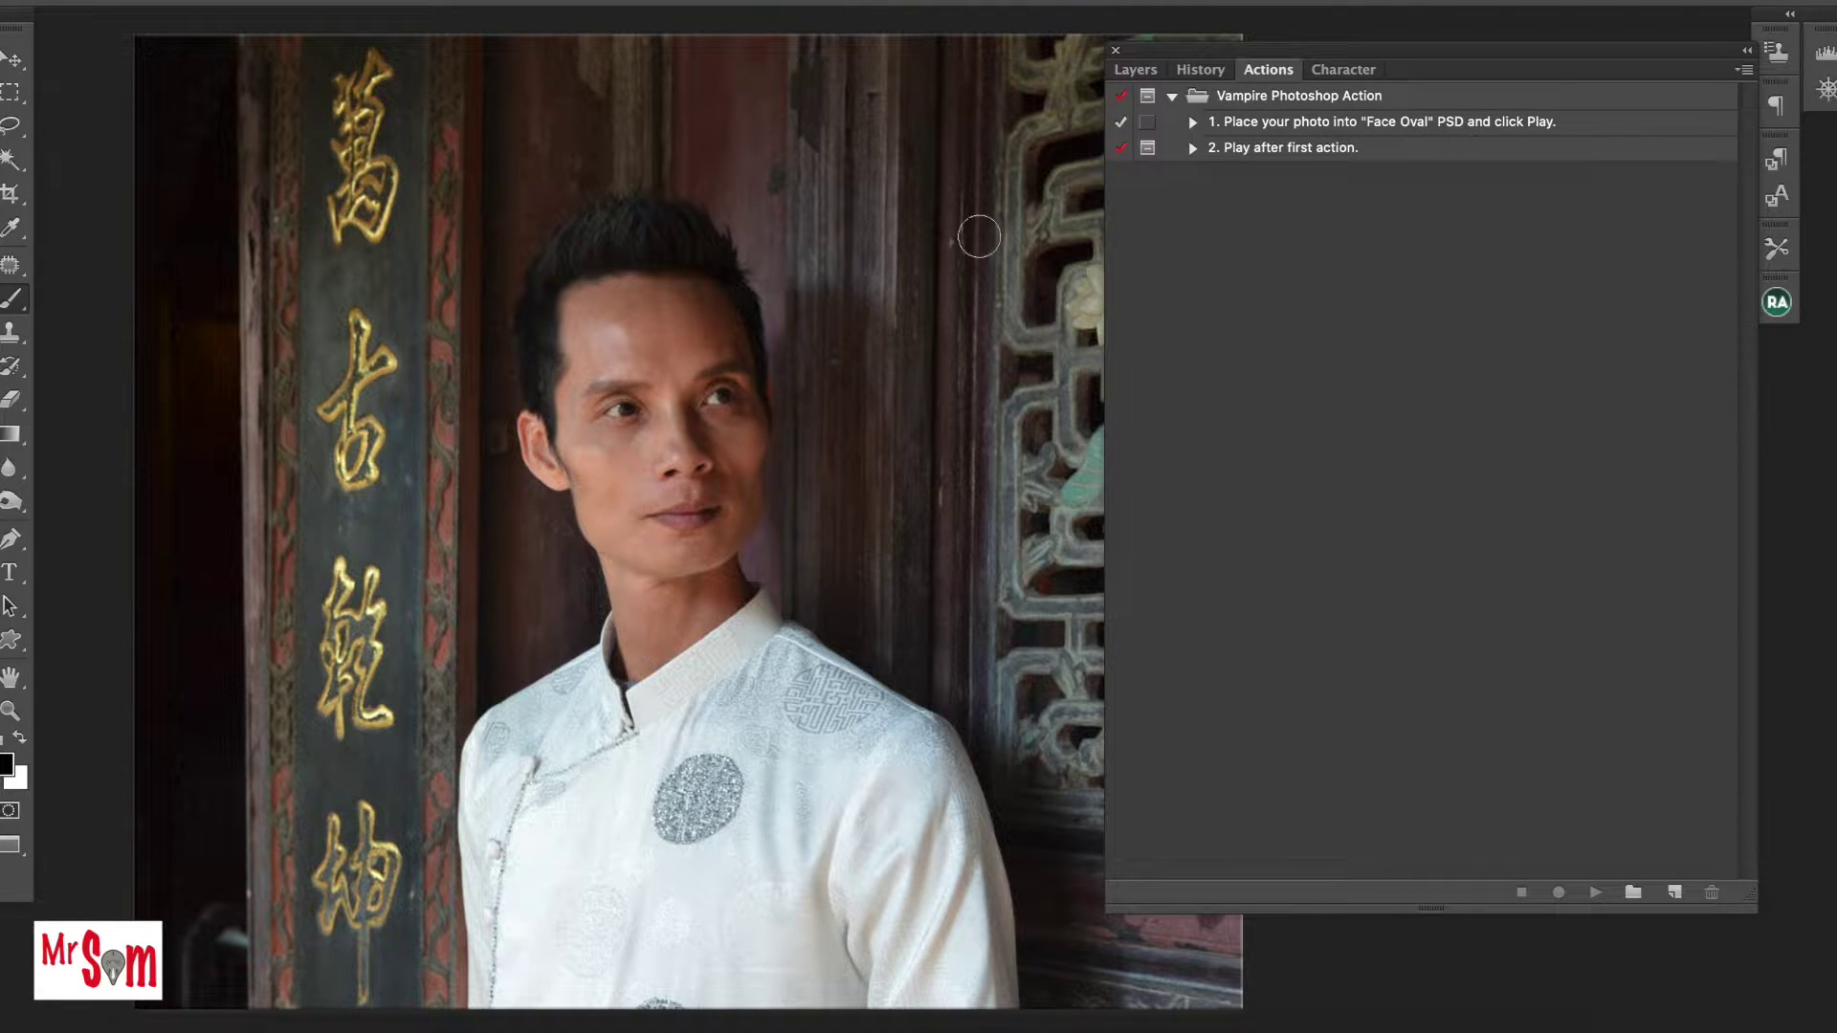
Close the photo without saving, open the Face oval PSD, and drop DSC_7006 copy.jpg onto it.
{"action": "key", "text": "ctrl+w"}
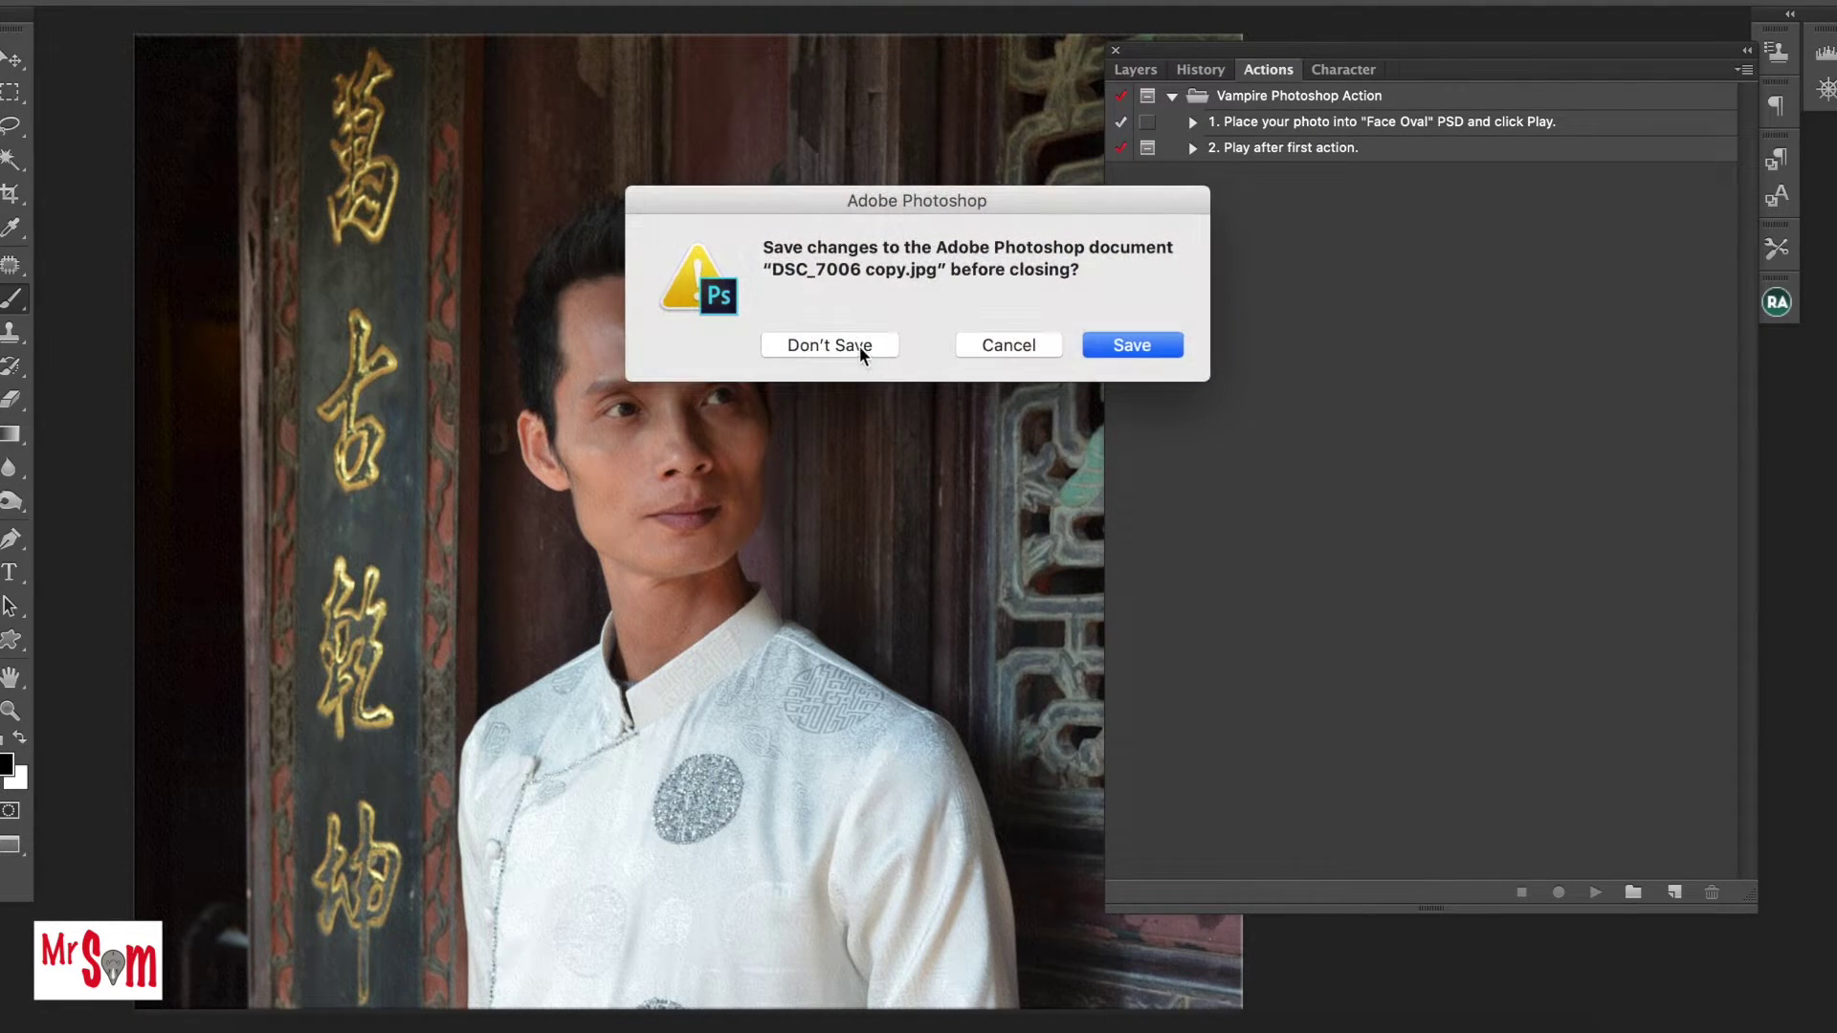
{"action": "left_click", "coordinate": [861, 352]}
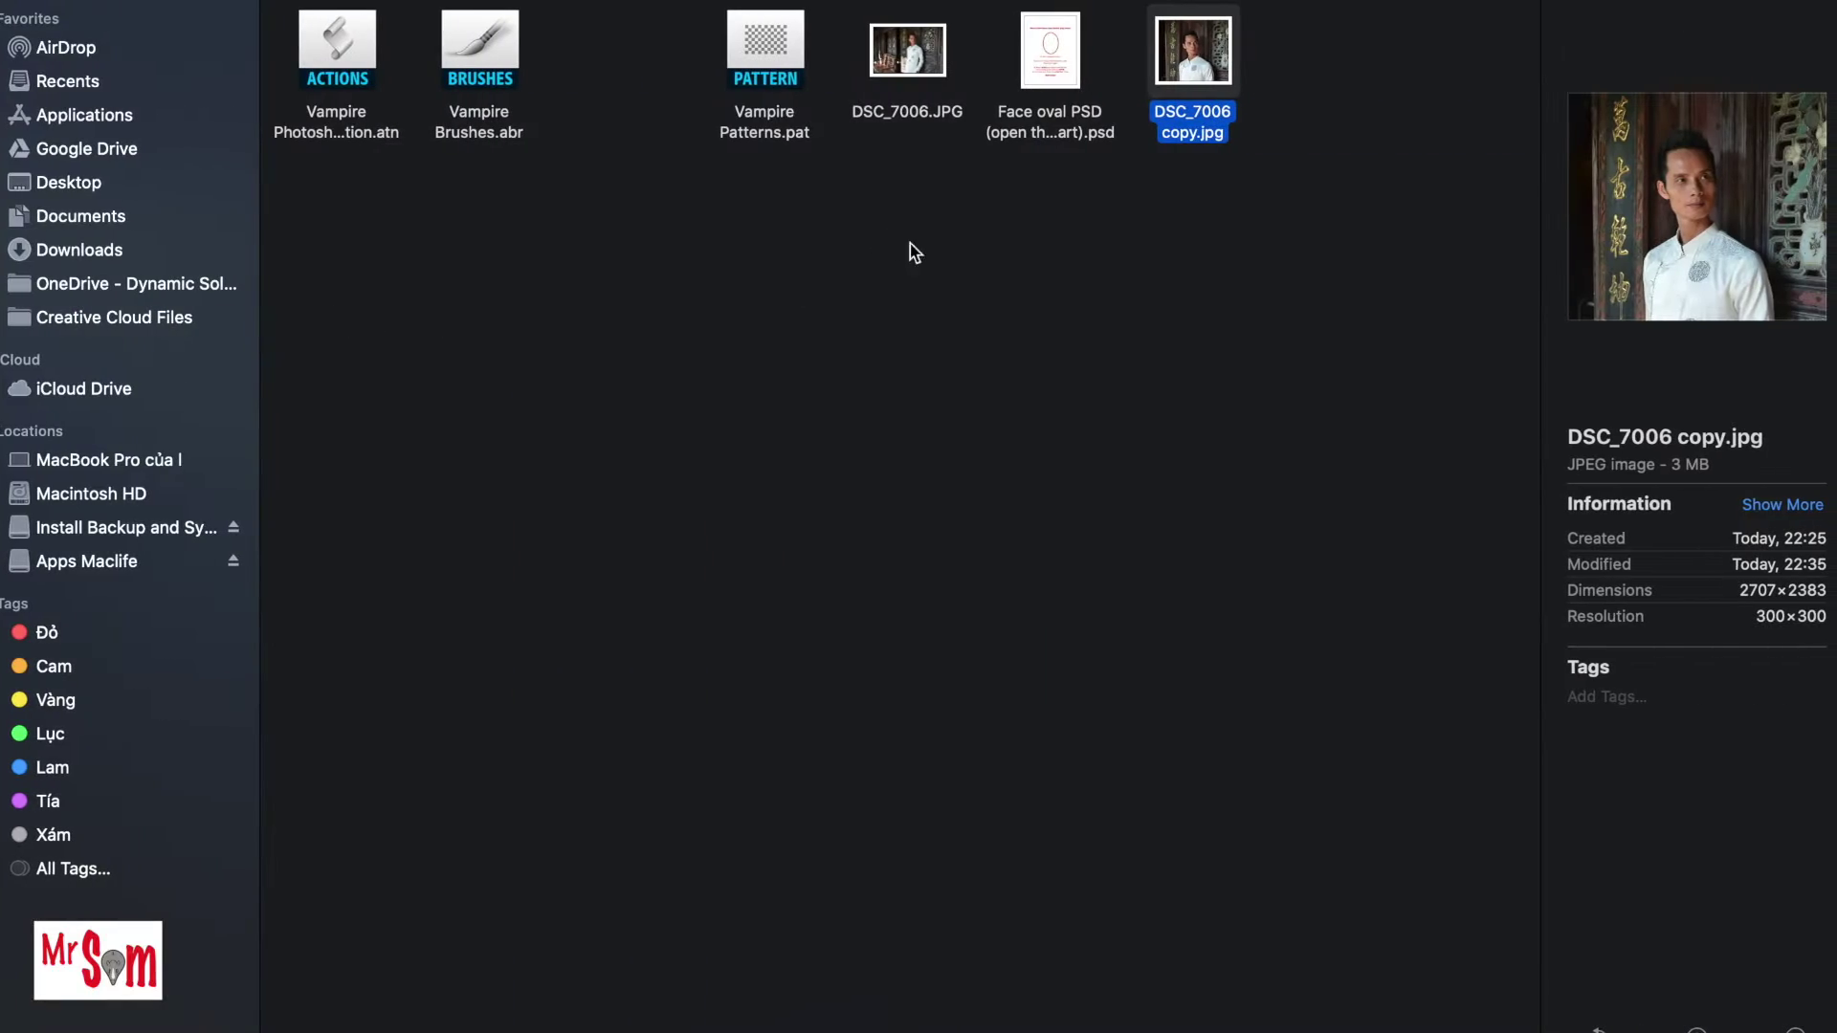
{"action": "left_click_drag", "start_coordinate": [1052, 53], "coordinate": [781, 384]}
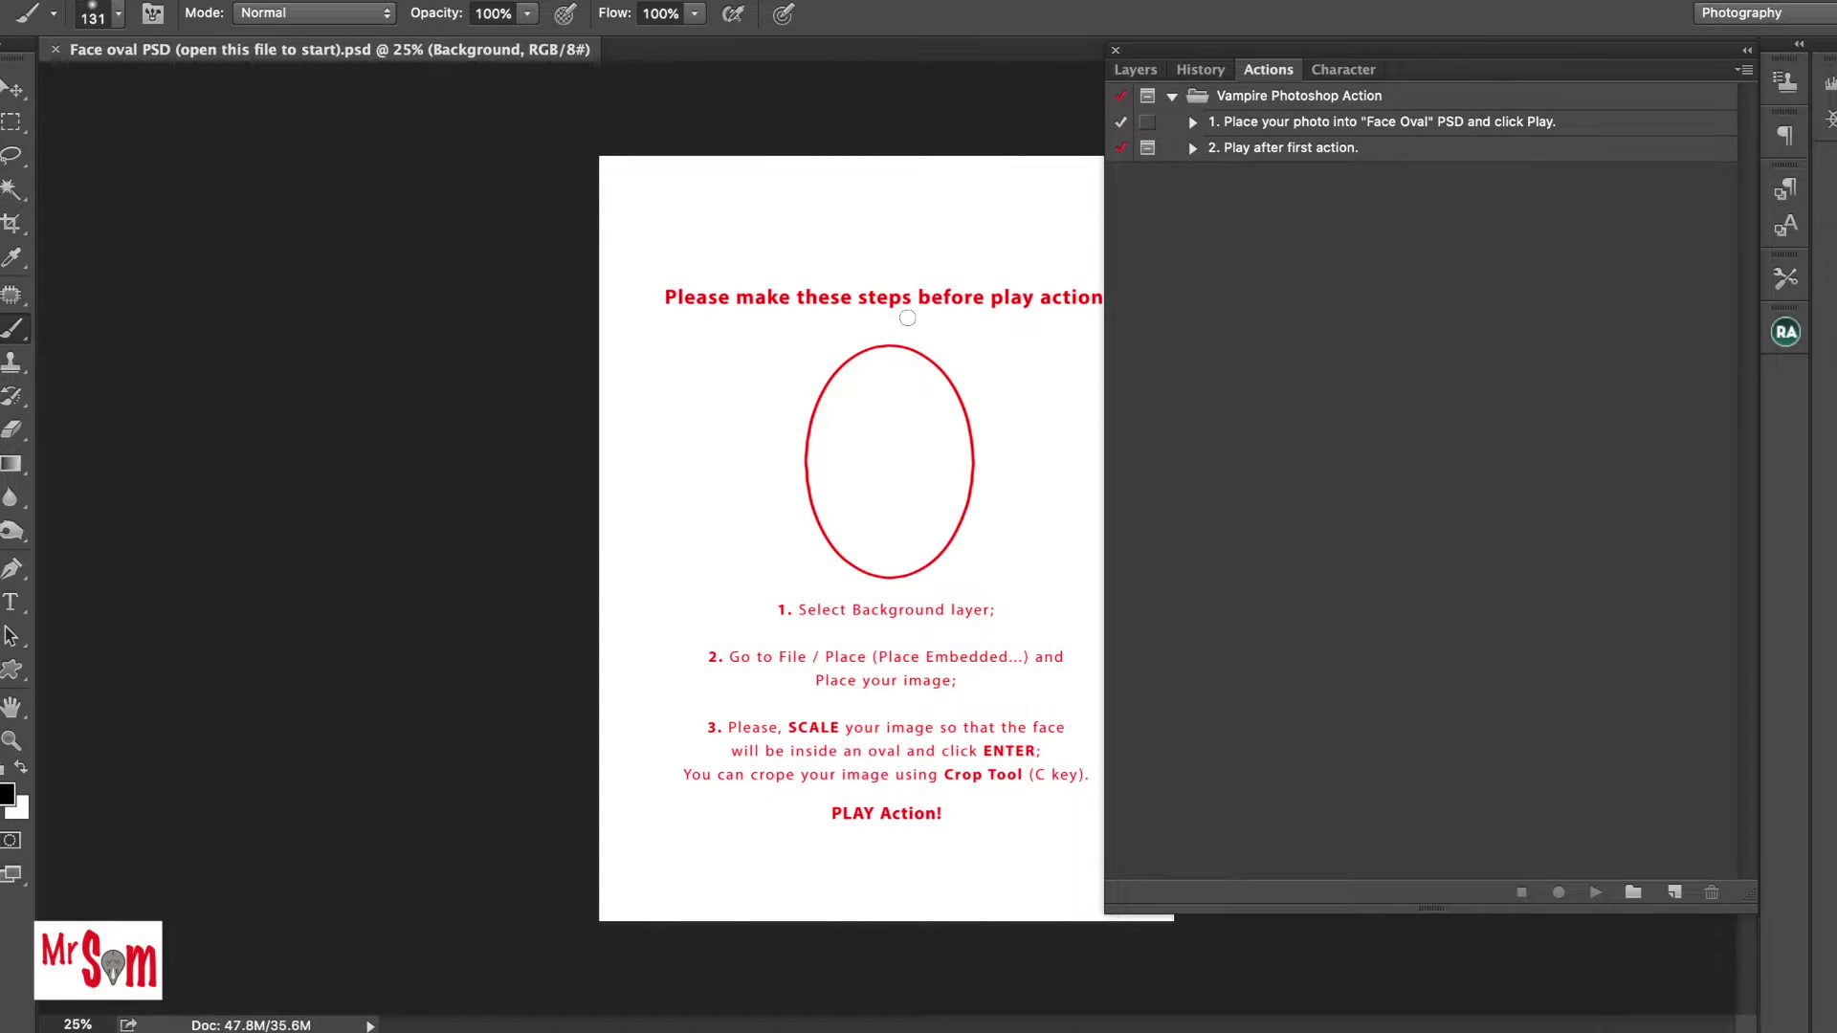
{"action": "key", "text": "f"}
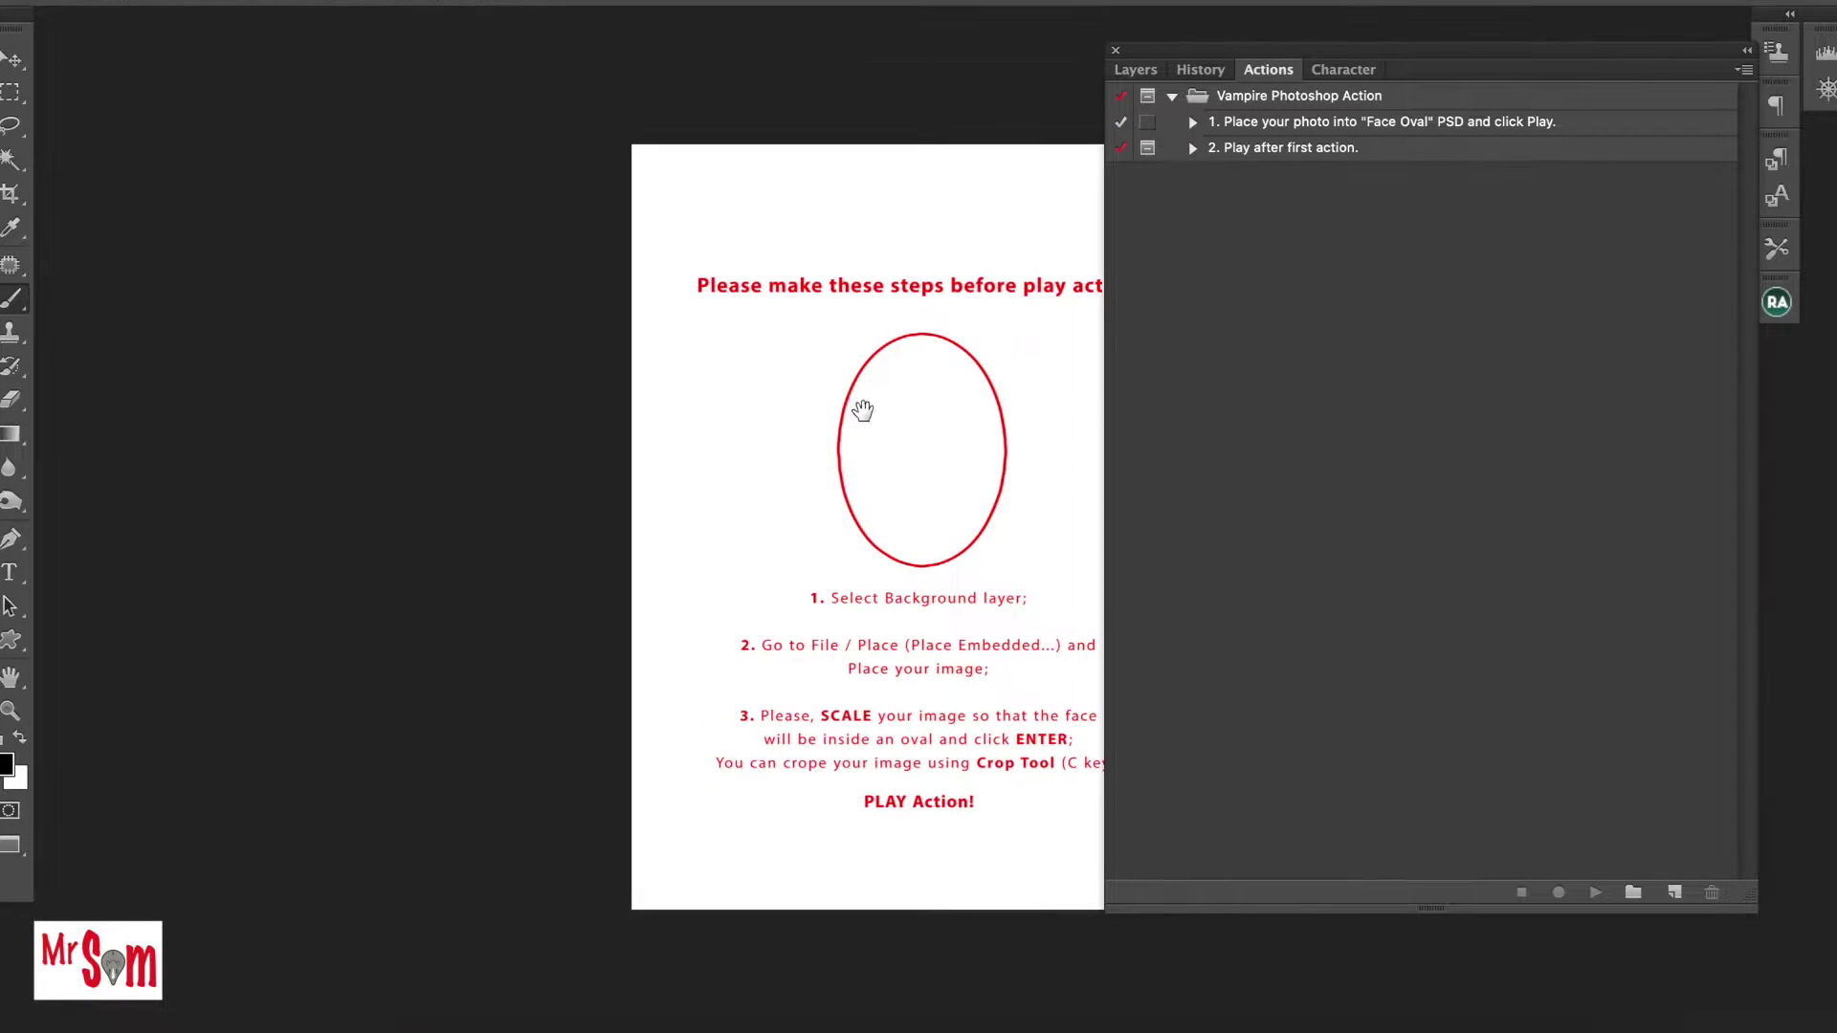
{"action": "left_click", "coordinate": [1134, 69]}
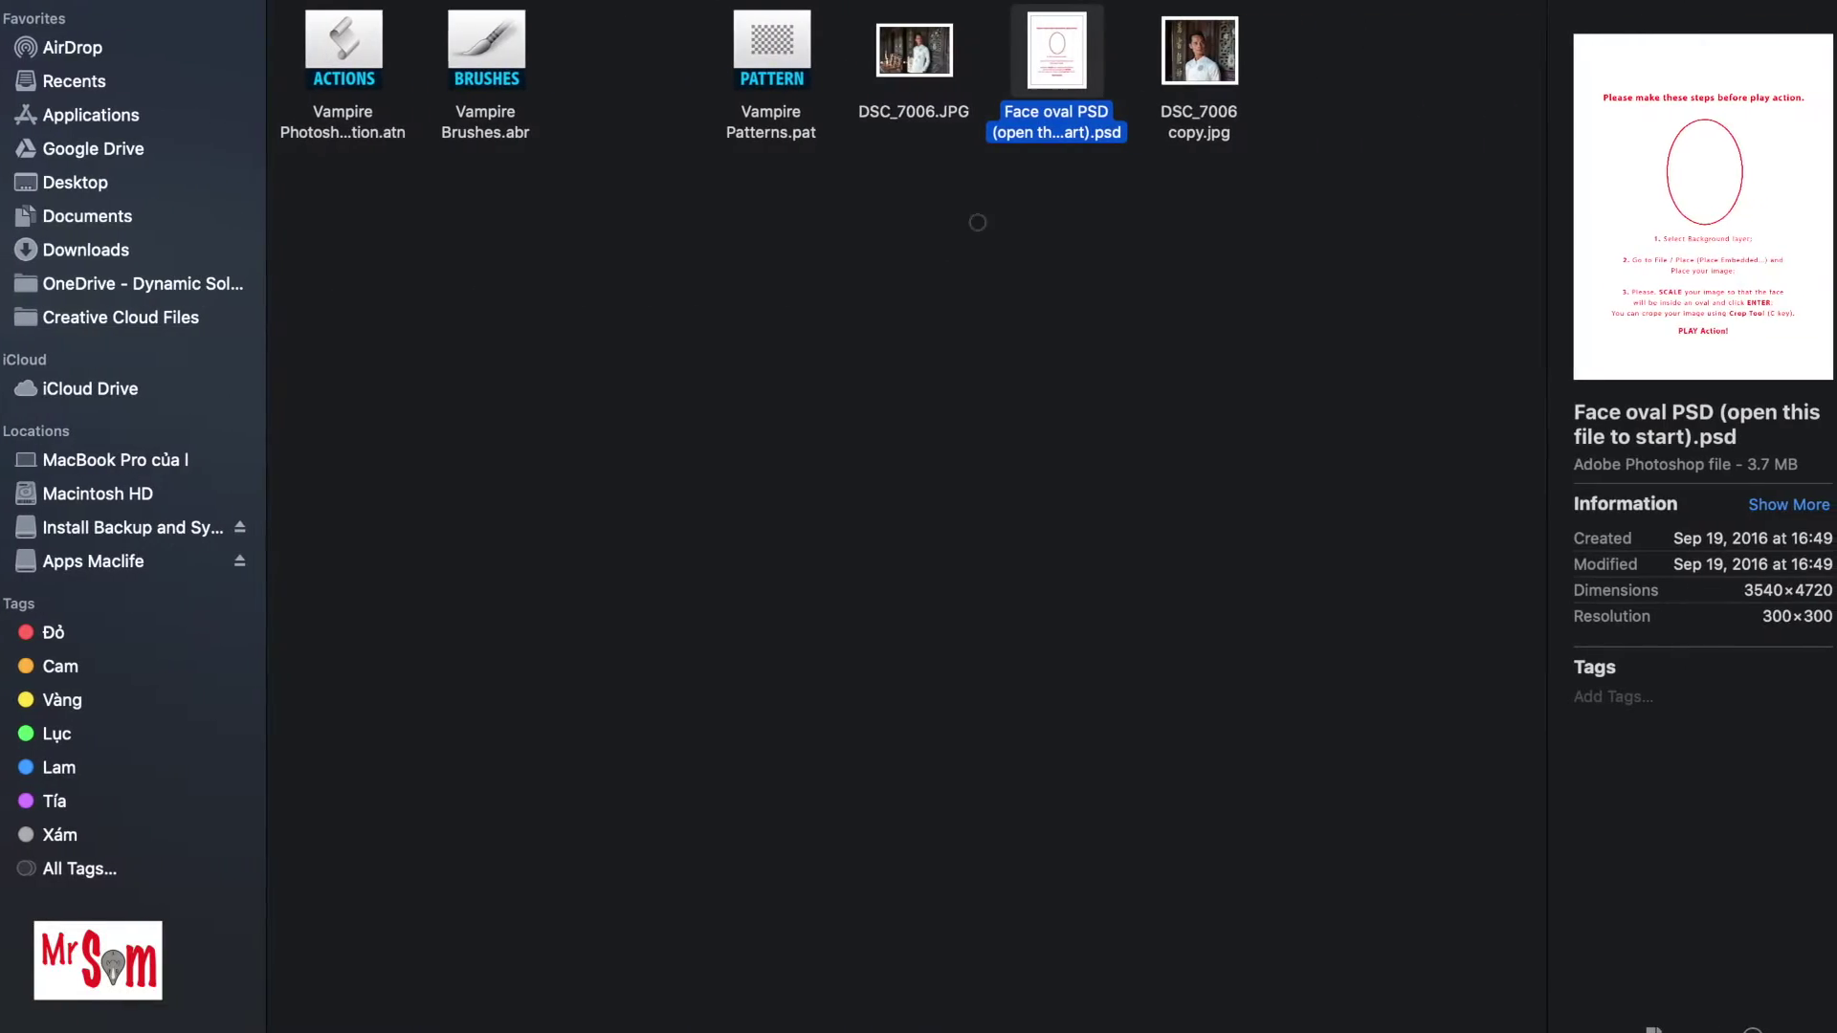
{"action": "mouse_move", "coordinate": [1208, 59]}
{"action": "left_mouse_down"}
{"action": "mouse_move", "coordinate": [1088, 31]}
{"action": "mouse_move", "coordinate": [1112, 3]}
{"action": "mouse_move", "coordinate": [879, 431]}
{"action": "left_mouse_up"}
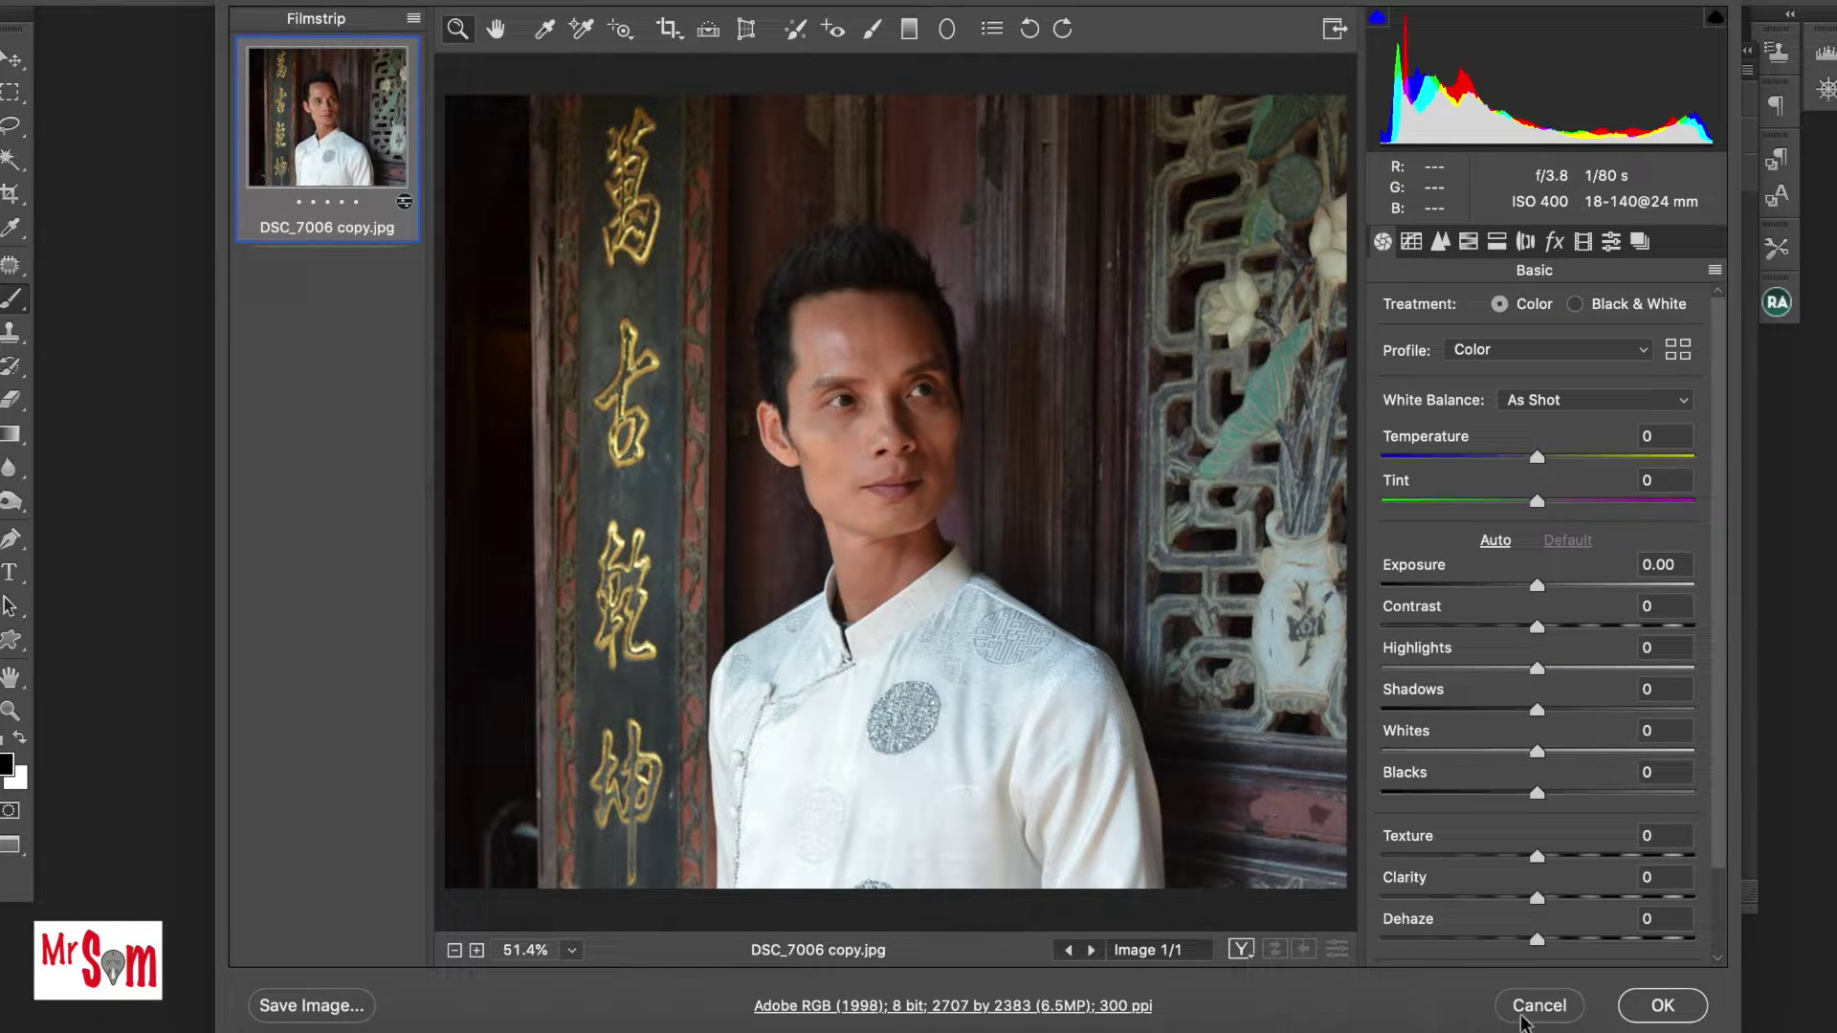
Place the photo unedited, scale and move it so the face fits the oval, then commit.
{"action": "left_click", "coordinate": [1664, 1006]}
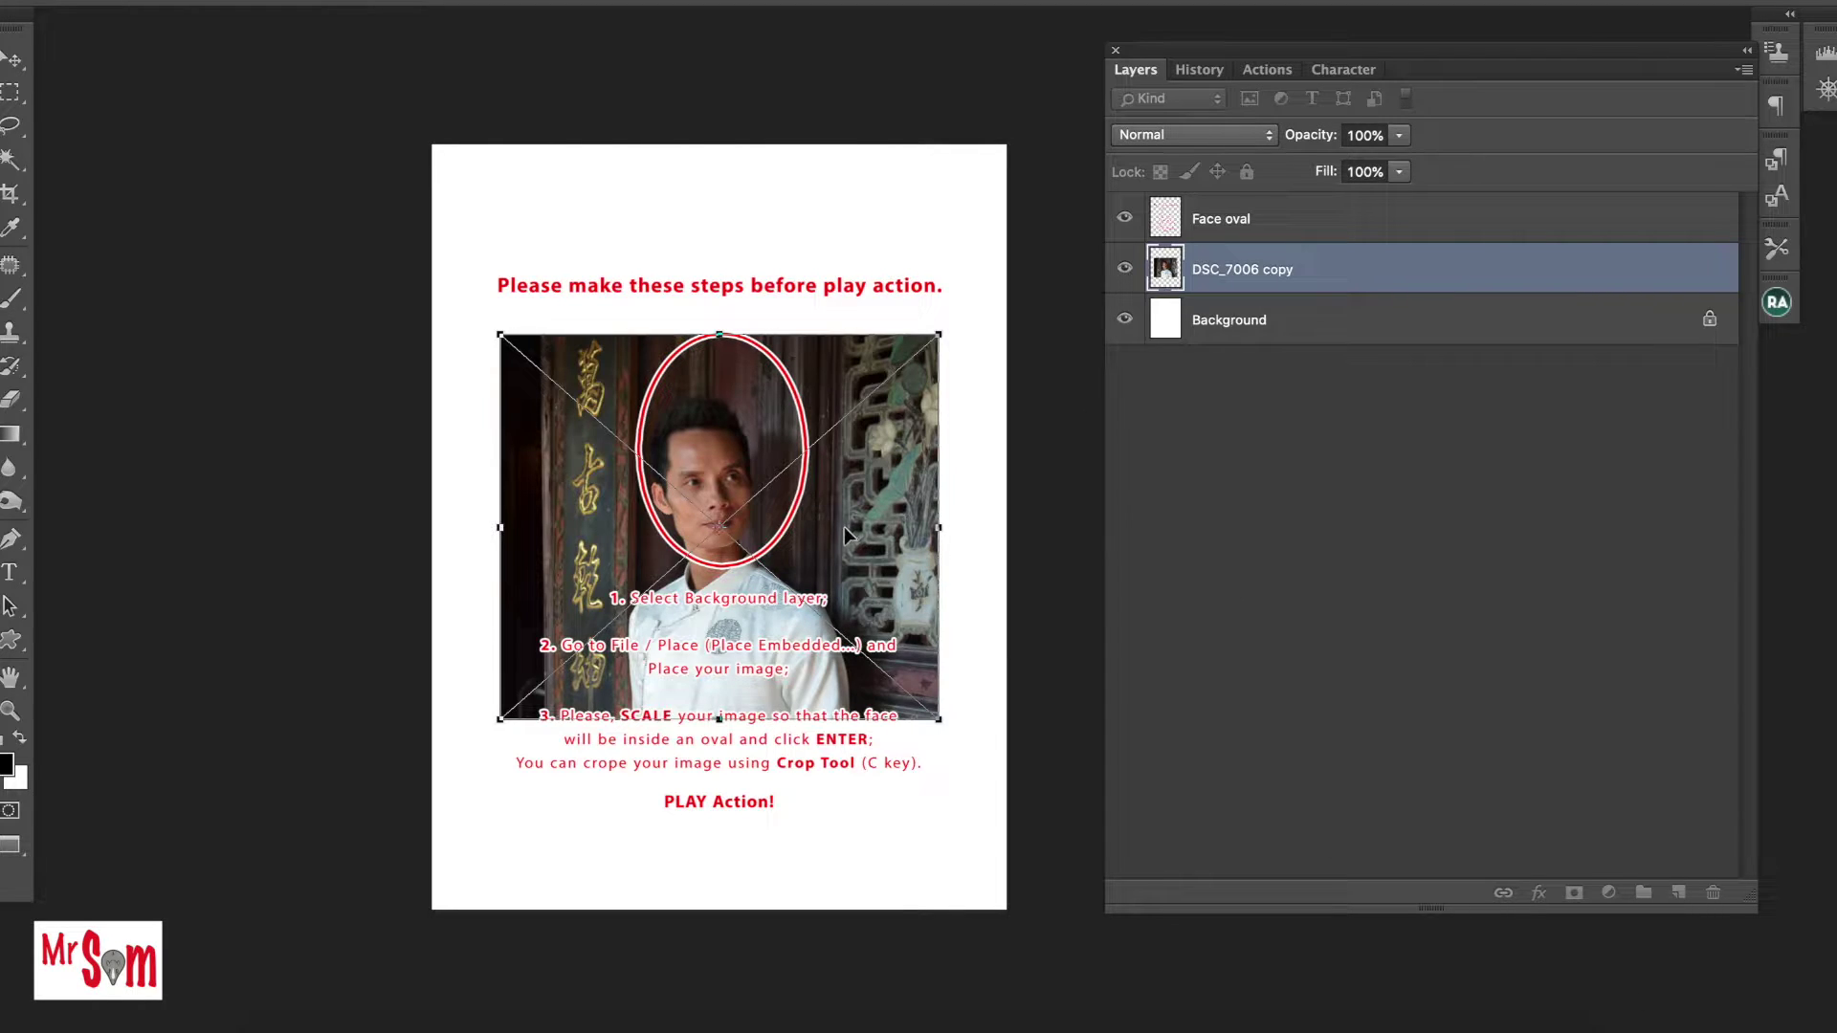
{"action": "left_click_drag", "start_coordinate": [808, 542], "coordinate": [825, 510]}
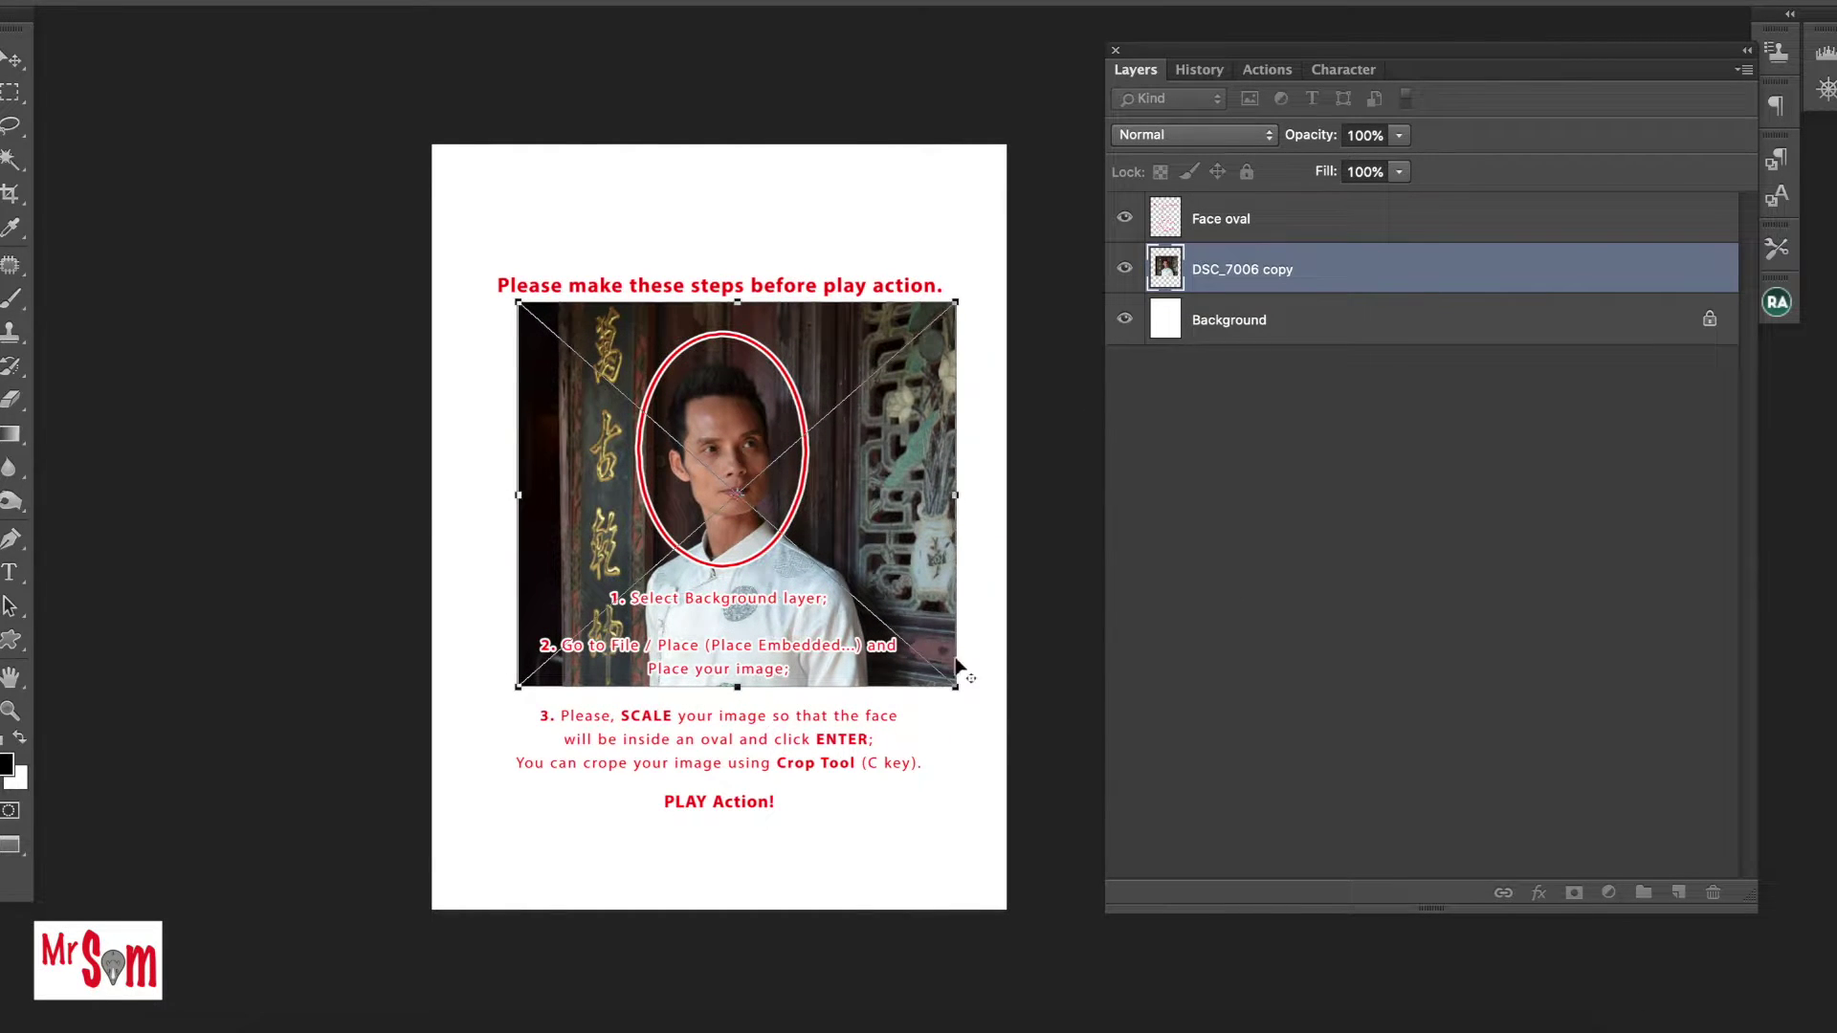
{"action": "left_click_drag", "start_coordinate": [960, 685], "coordinate": [1095, 783]}
{"action": "left_click_drag", "start_coordinate": [843, 630], "coordinate": [846, 643]}
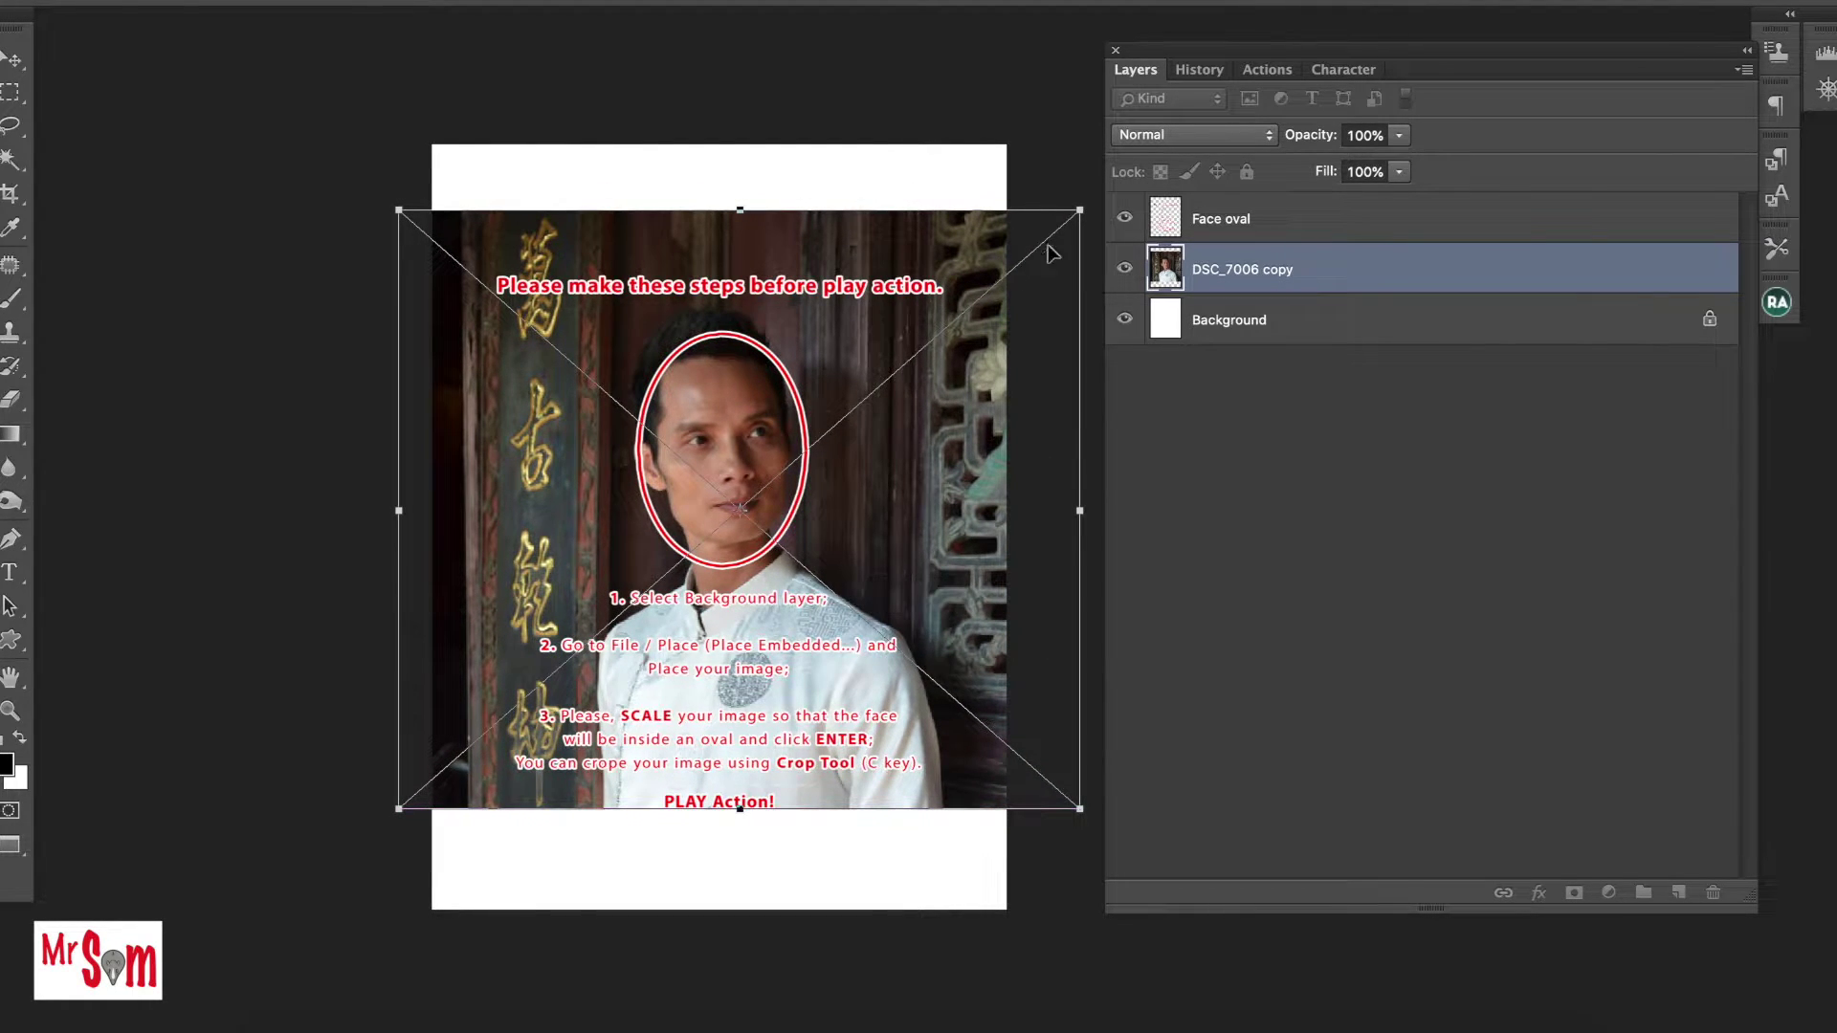
{"action": "left_click_drag", "start_coordinate": [1081, 209], "coordinate": [1103, 183]}
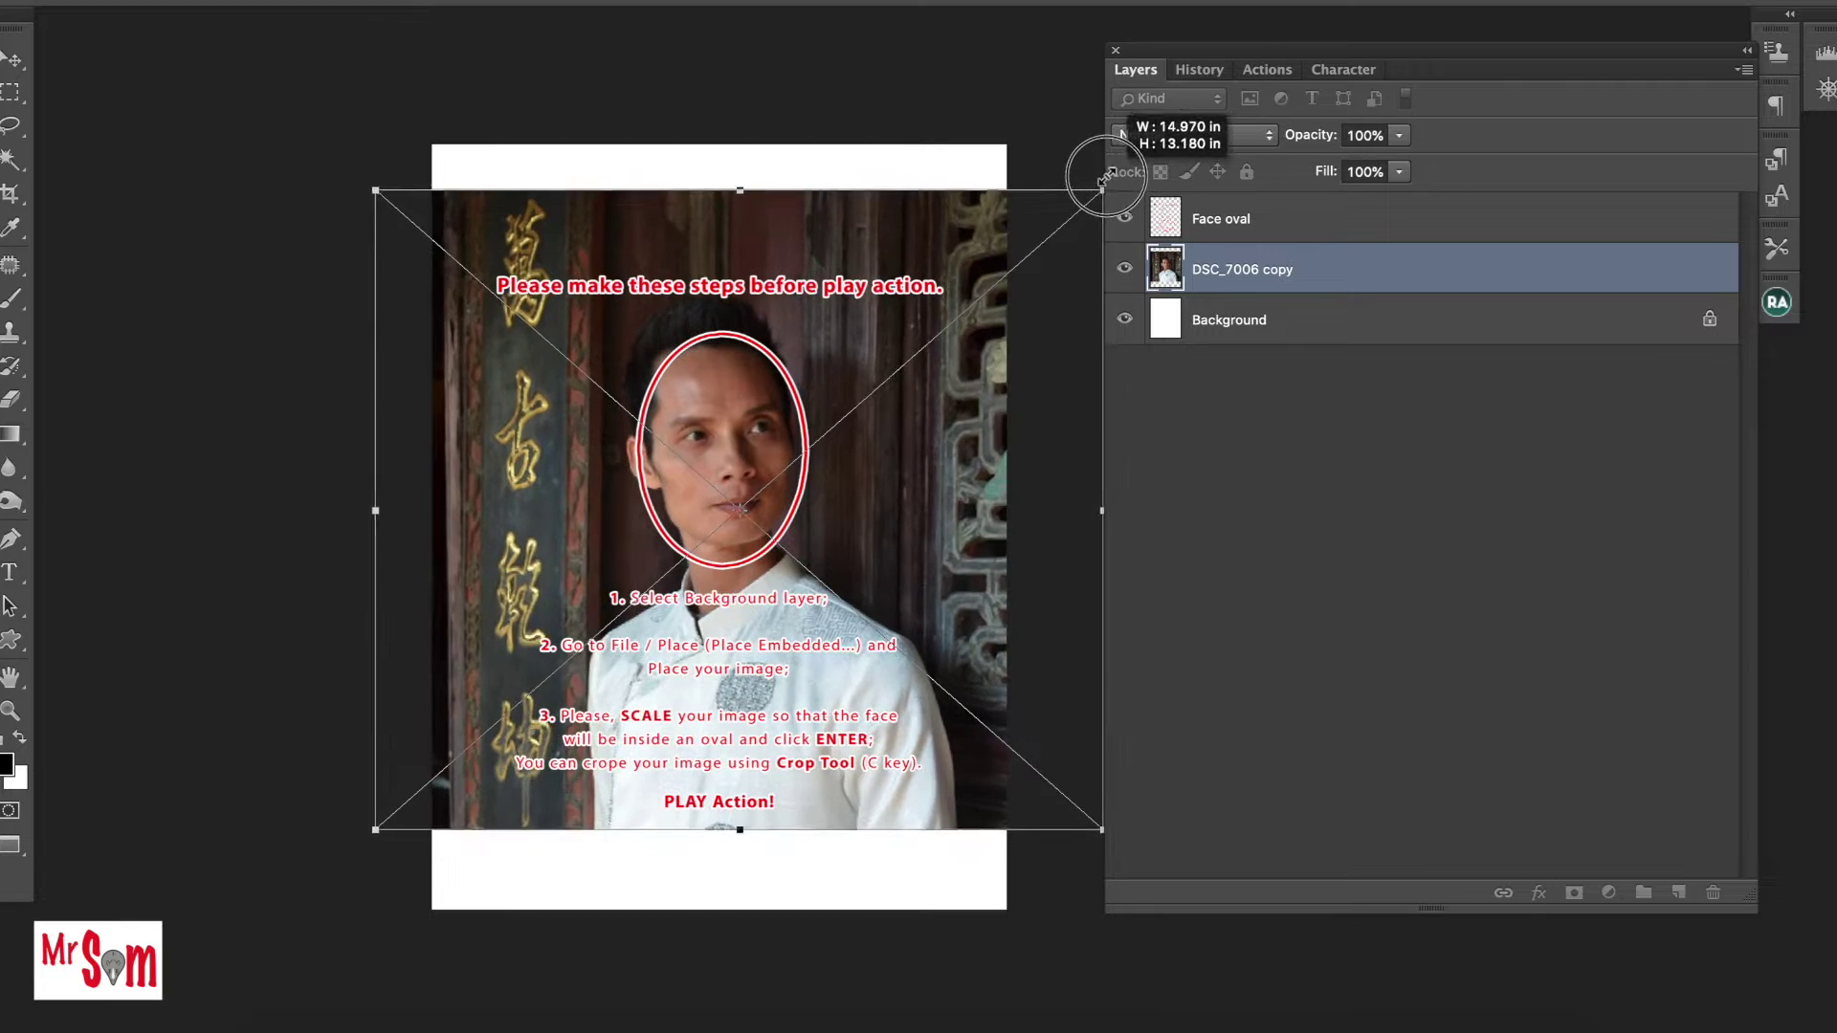
{"action": "left_click_drag", "start_coordinate": [858, 261], "coordinate": [854, 261]}
{"action": "left_click_drag", "start_coordinate": [370, 840], "coordinate": [391, 820]}
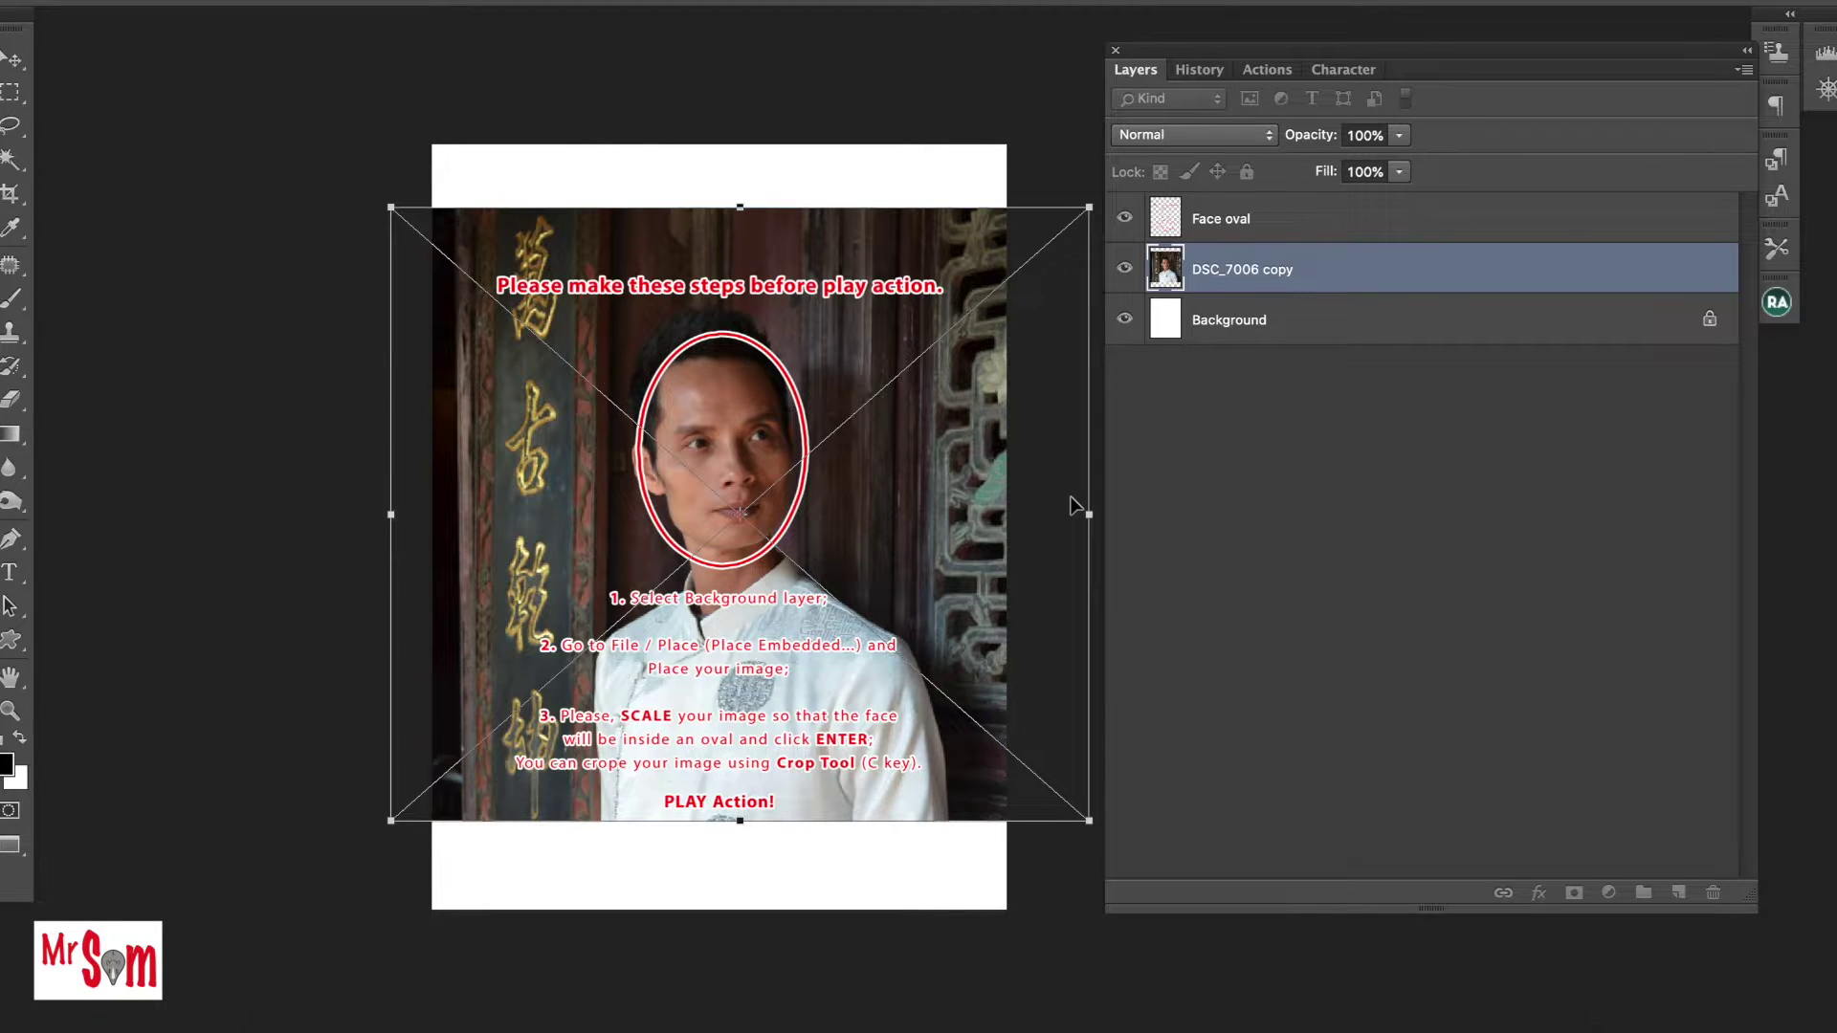
{"action": "key", "text": "Return"}
{"action": "key", "text": "v"}
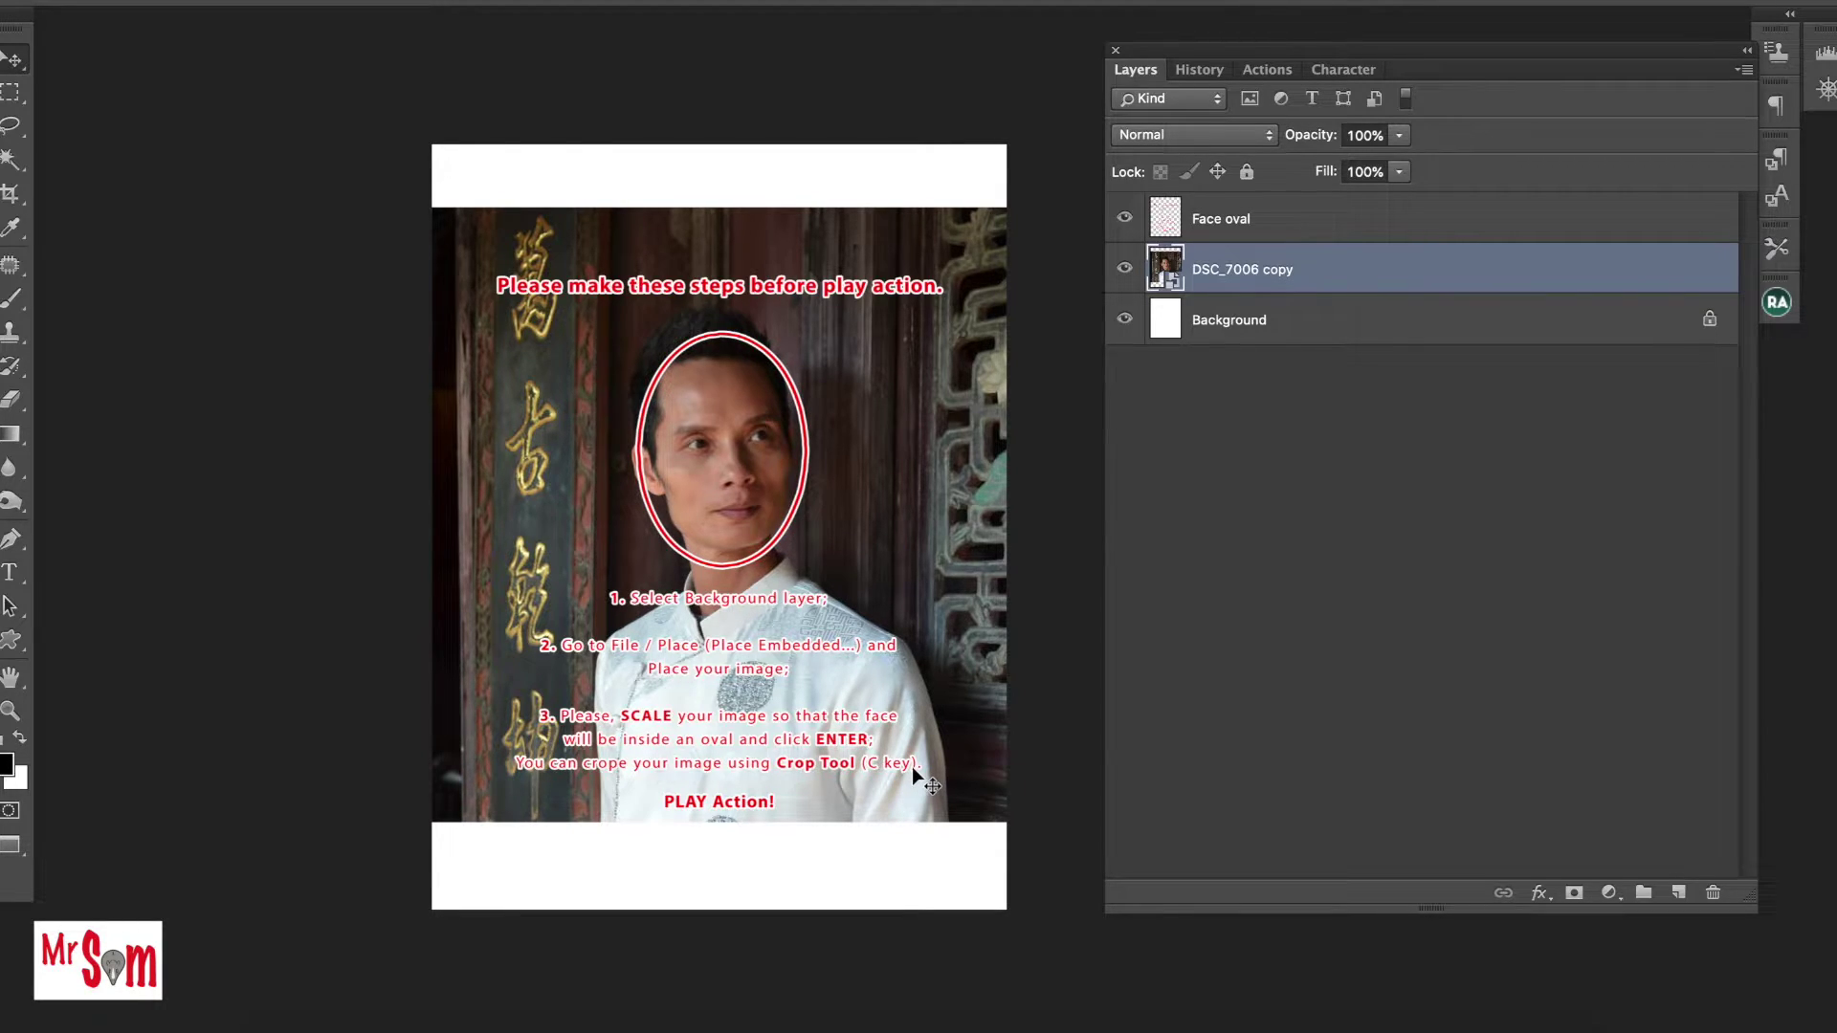
Crop the canvas to the photo's edges, trimming the top and bottom white strips.
{"action": "key", "text": "c"}
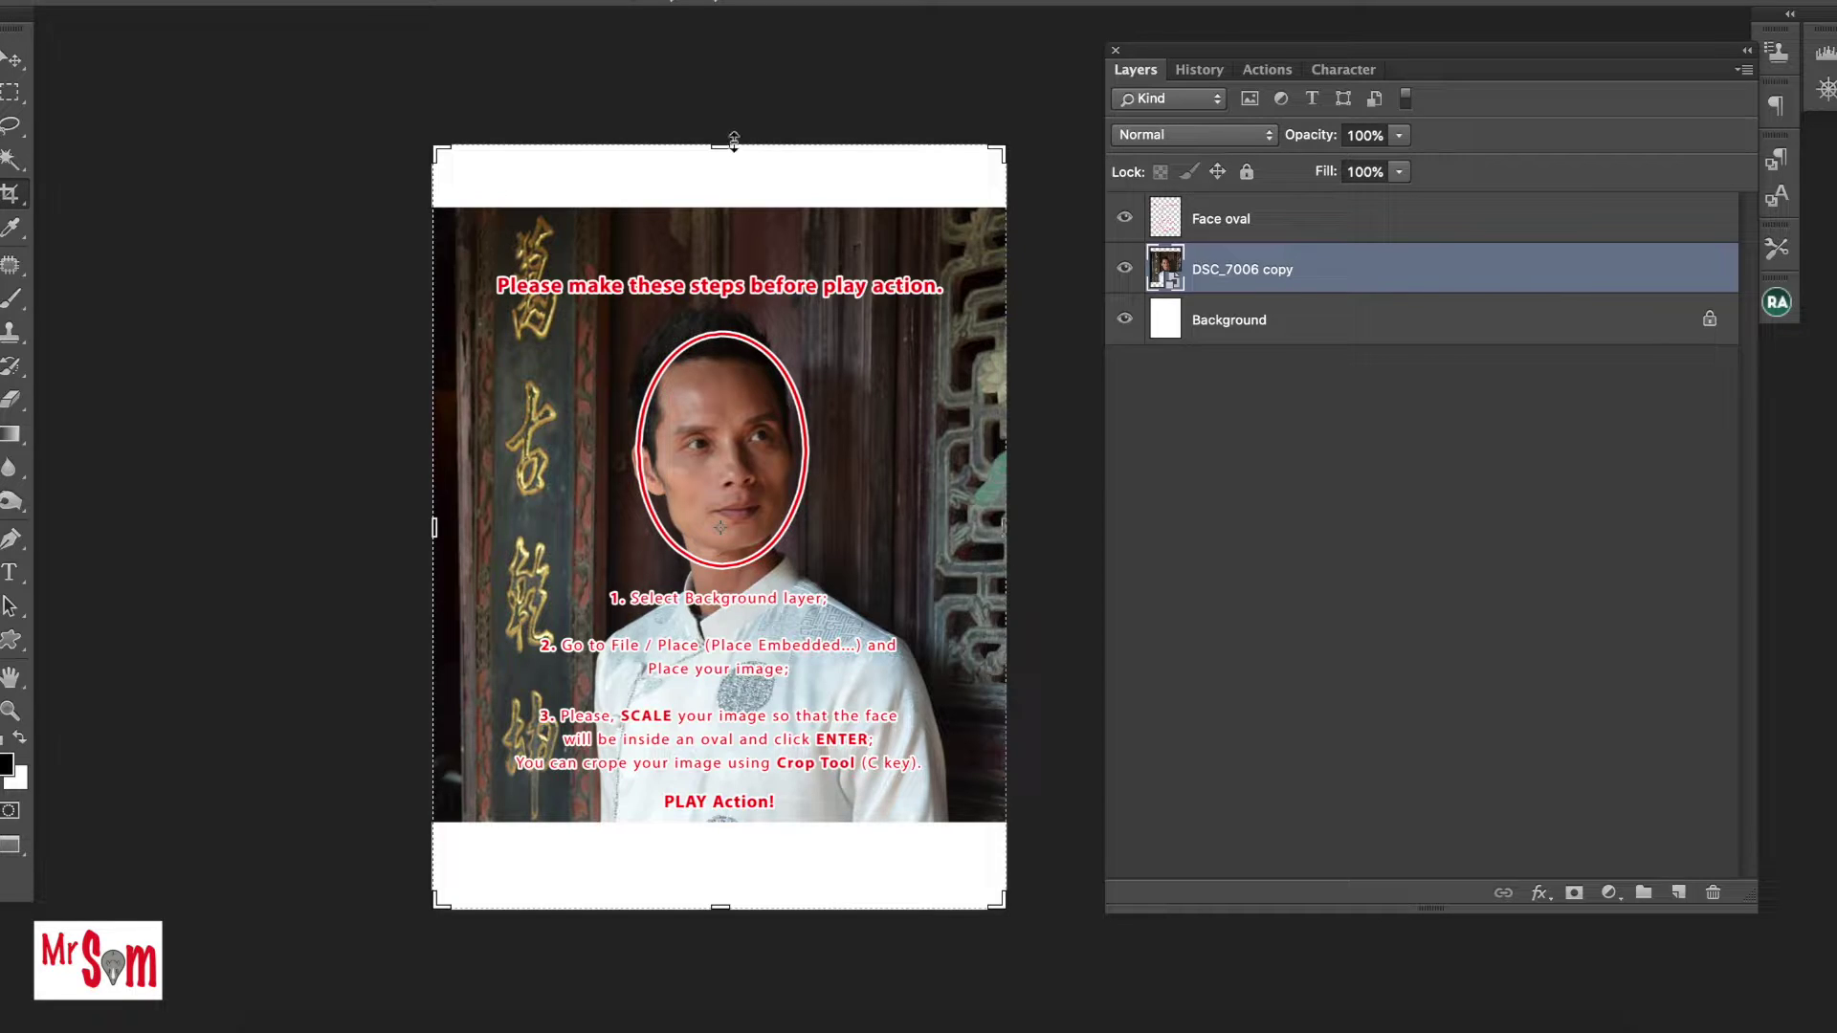
{"action": "left_click_drag", "start_coordinate": [720, 146], "coordinate": [732, 175]}
{"action": "left_click_drag", "start_coordinate": [720, 873], "coordinate": [719, 832]}
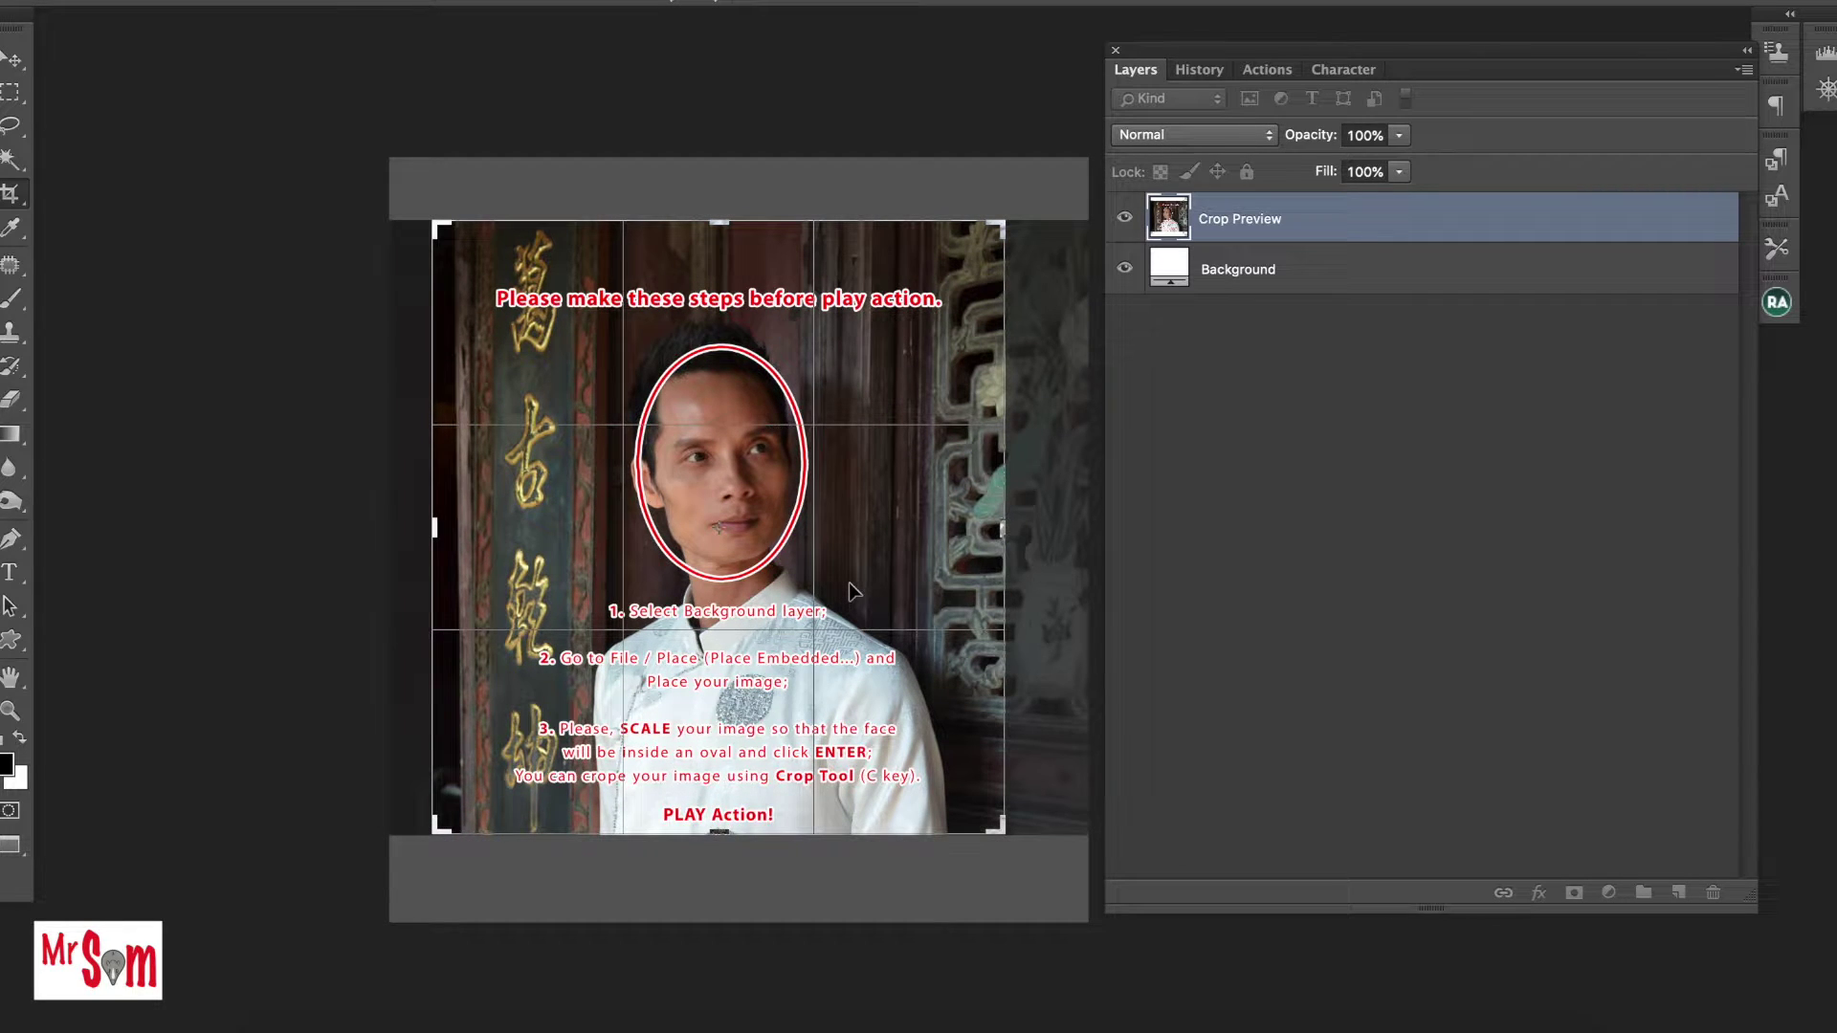
{"action": "key", "text": "Return"}
{"action": "left_click_drag", "start_coordinate": [847, 538], "coordinate": [663, 533]}
{"action": "left_click", "coordinate": [1268, 69]}
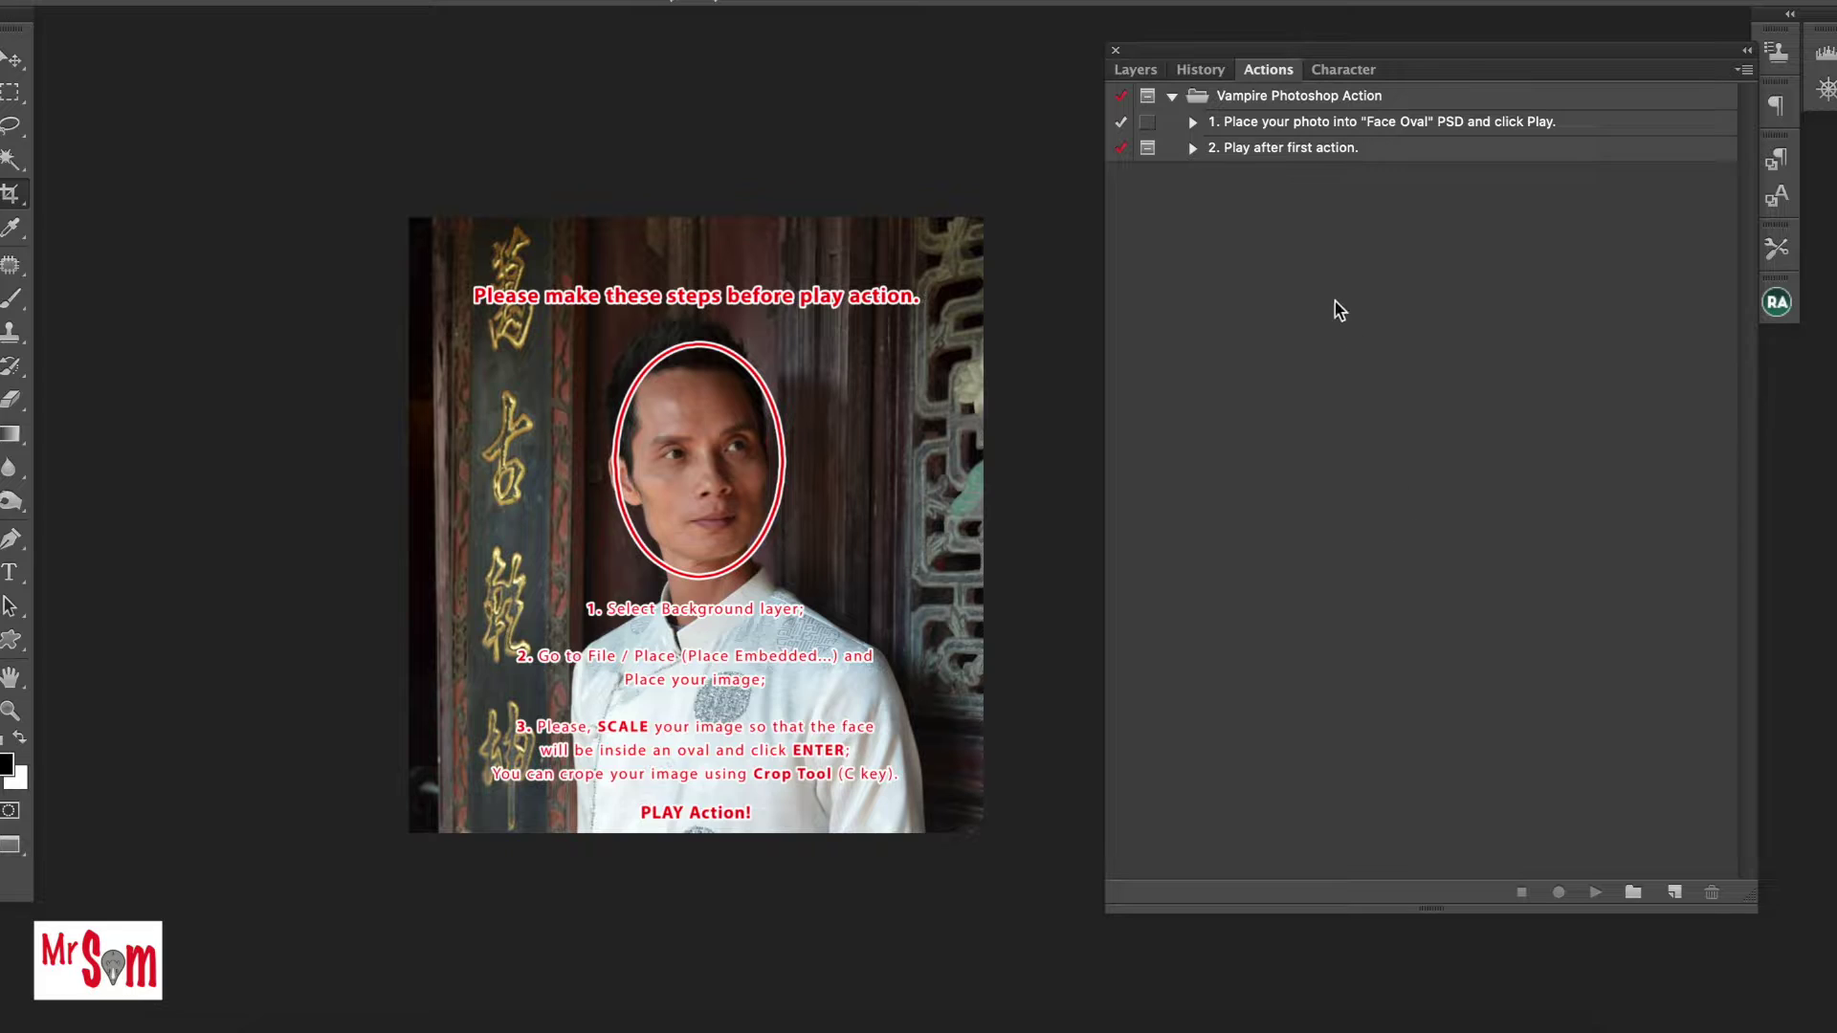
Play vampire action step 1 to strip the template, then play '2. Play after first action.'.
{"action": "left_click", "coordinate": [1372, 126]}
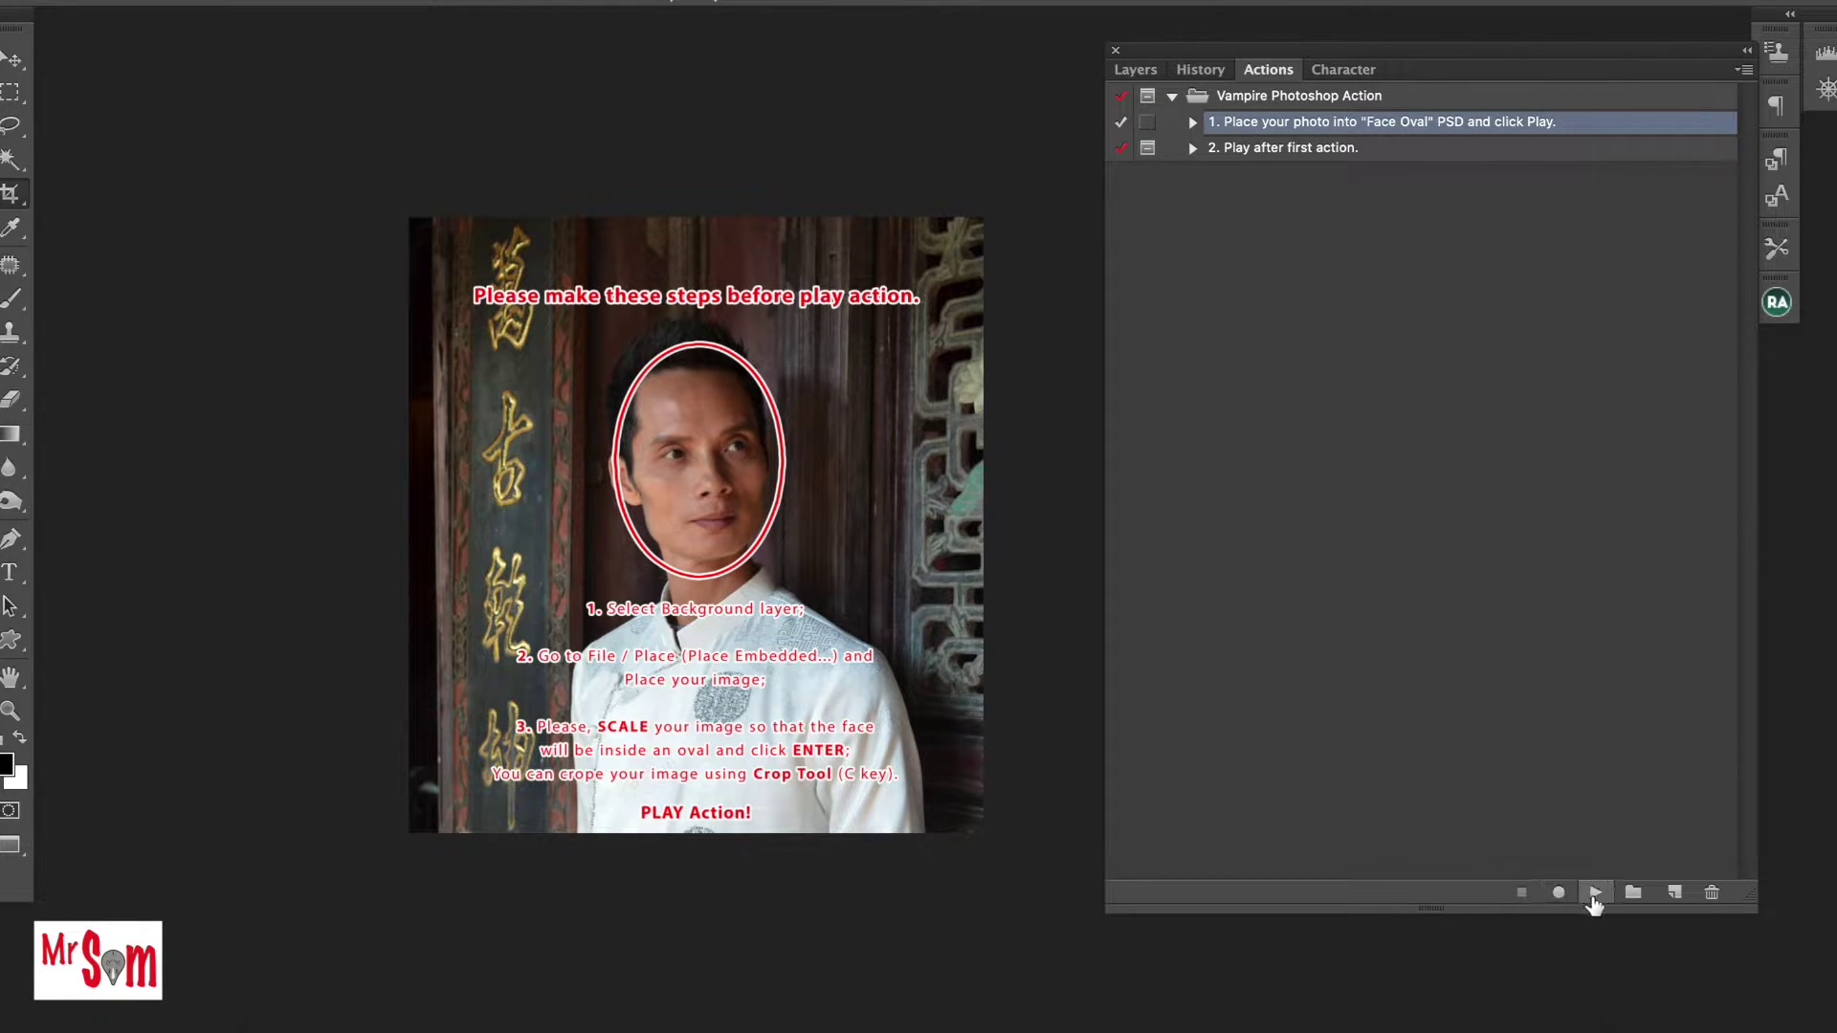
{"action": "left_click", "coordinate": [1595, 891]}
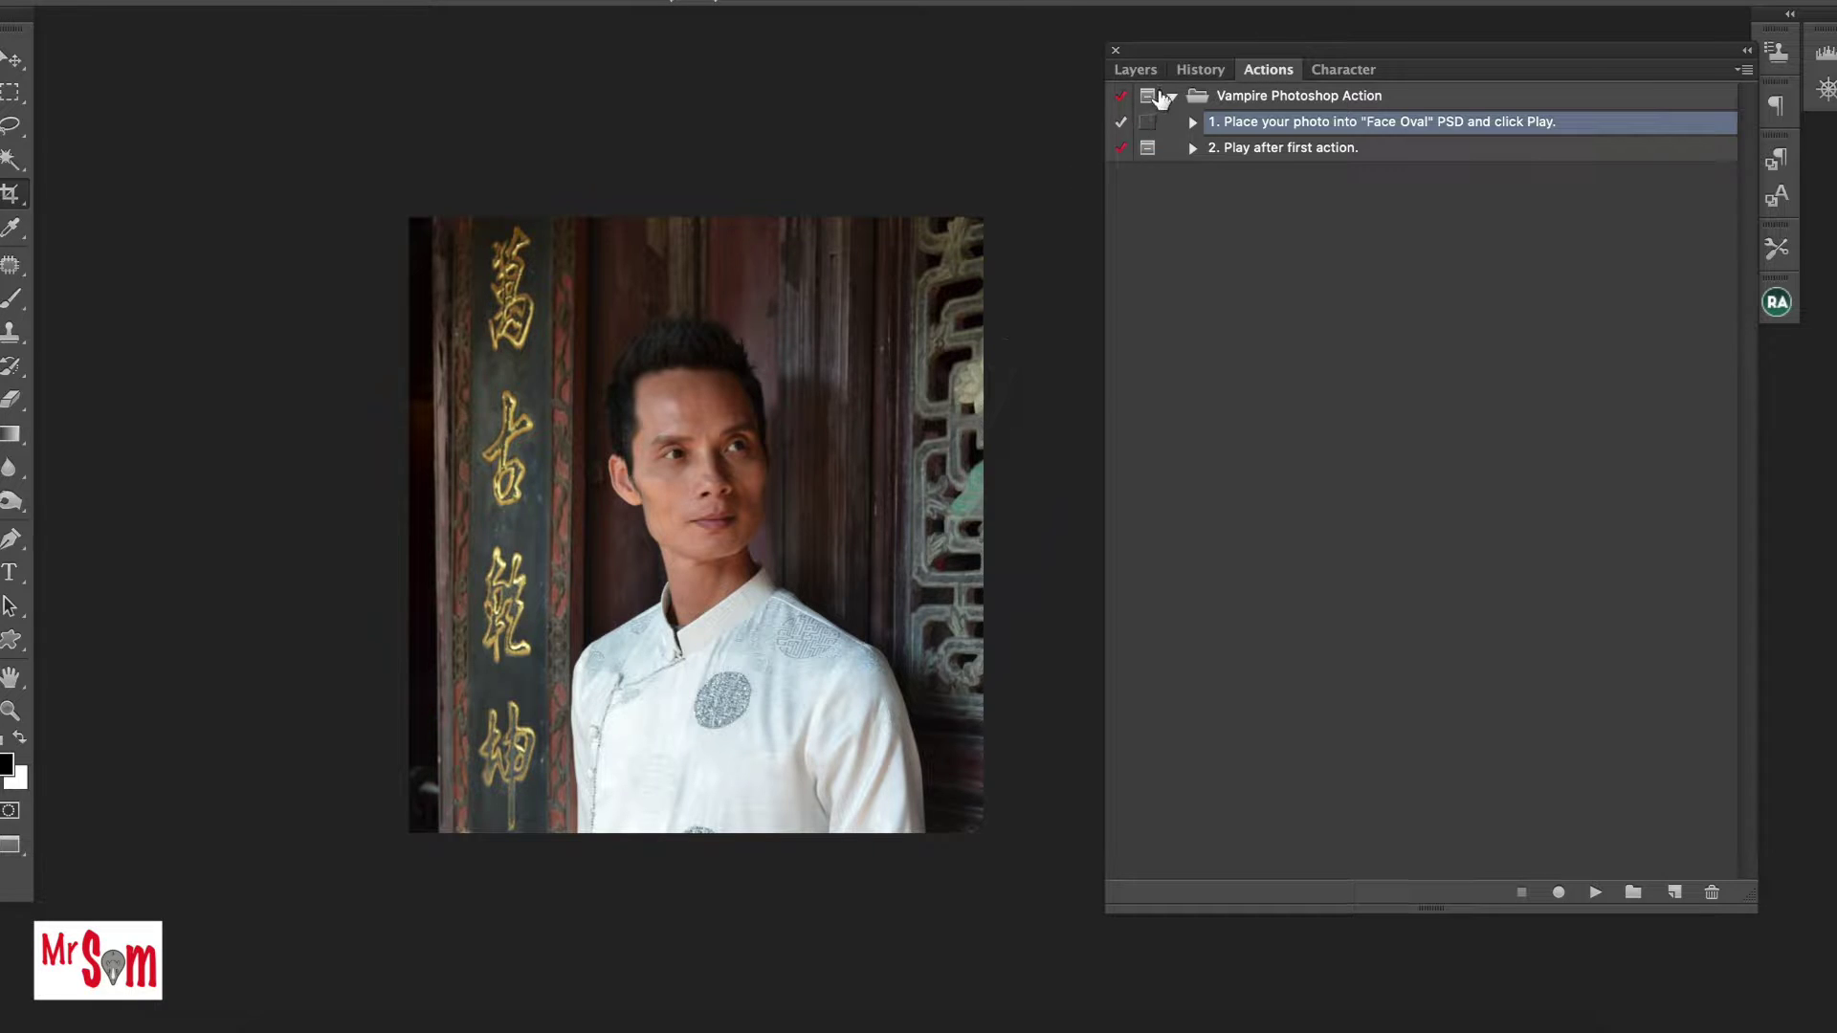
{"action": "left_click", "coordinate": [1266, 155]}
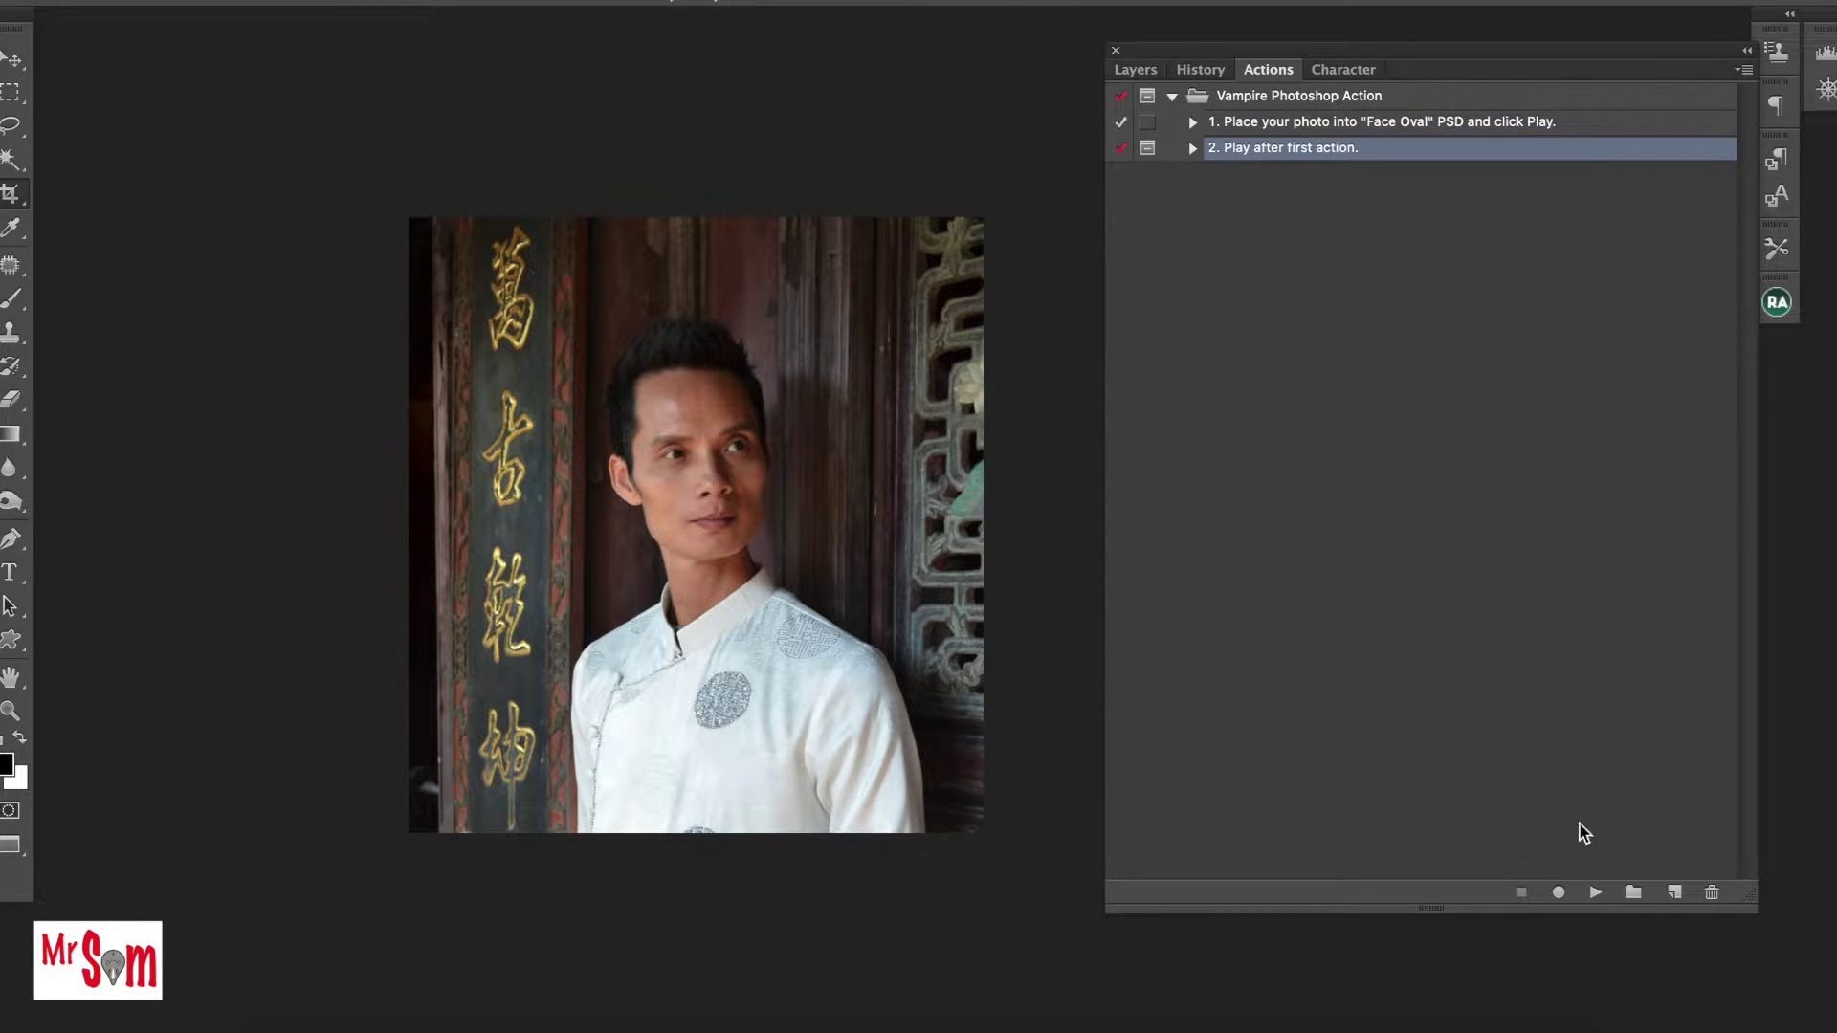
{"action": "left_click", "coordinate": [1595, 893]}
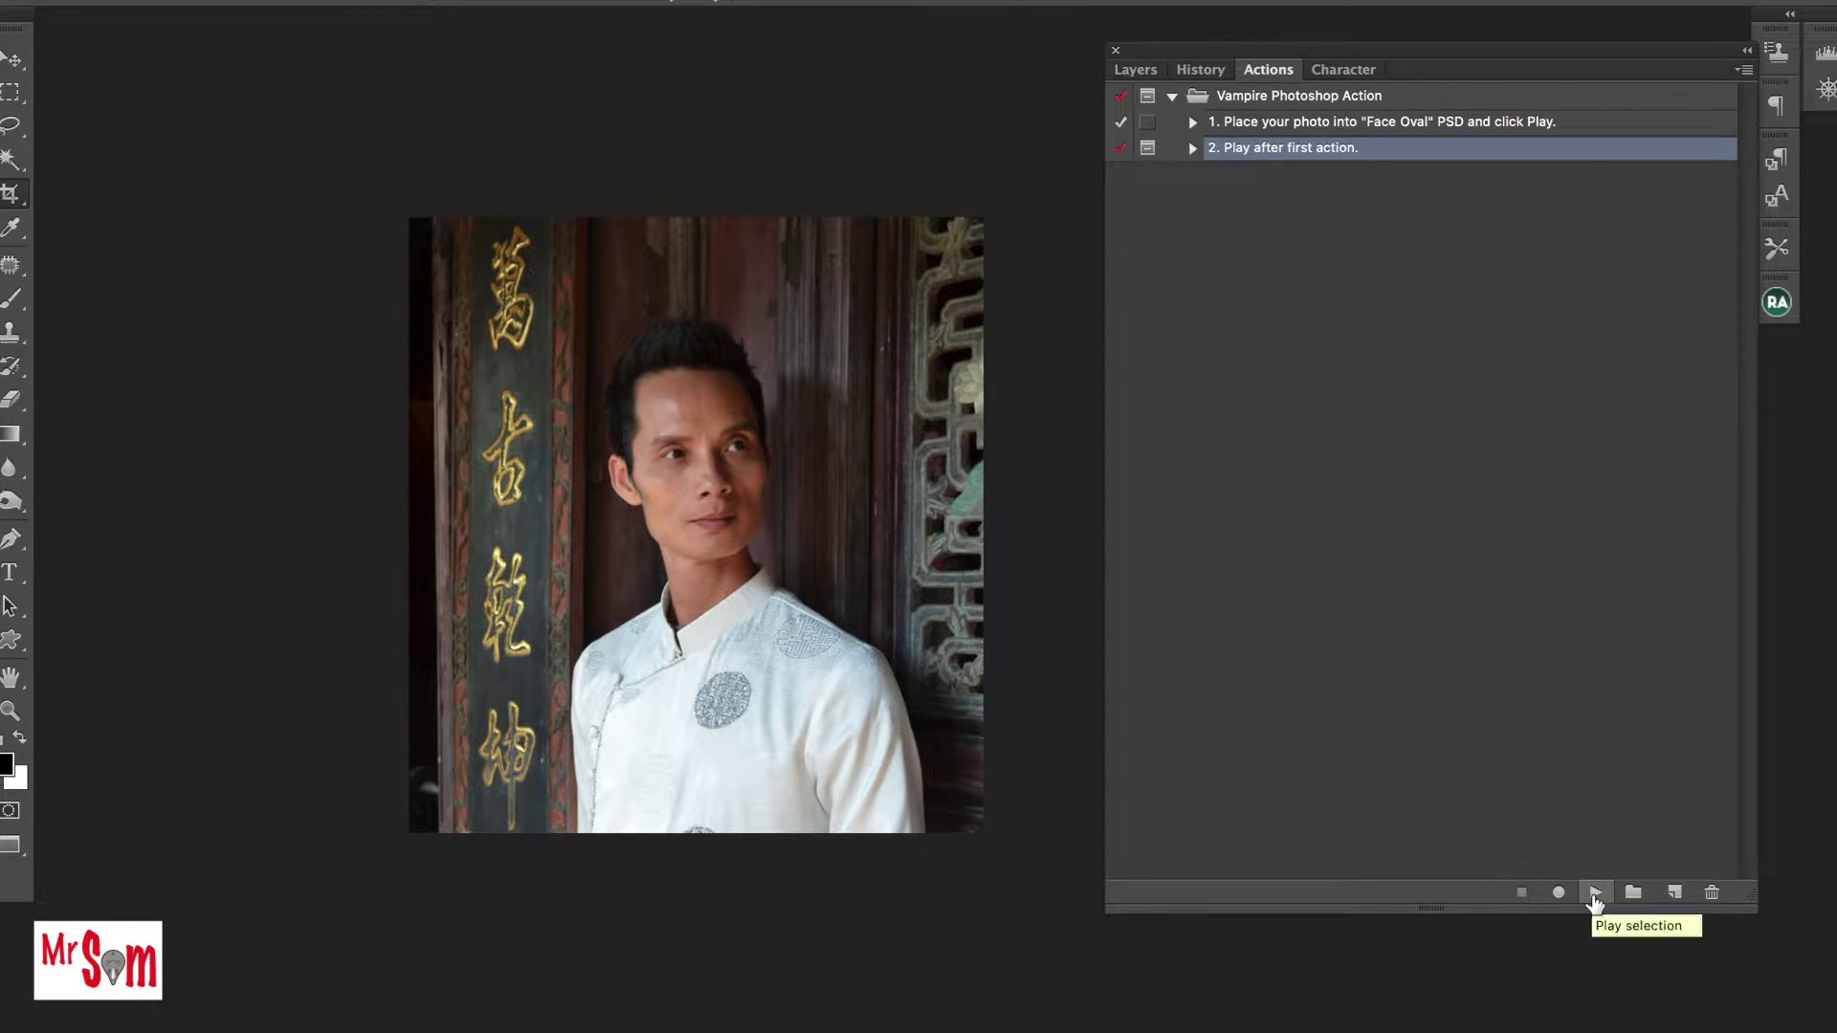
{"action": "left_click", "coordinate": [1595, 892]}
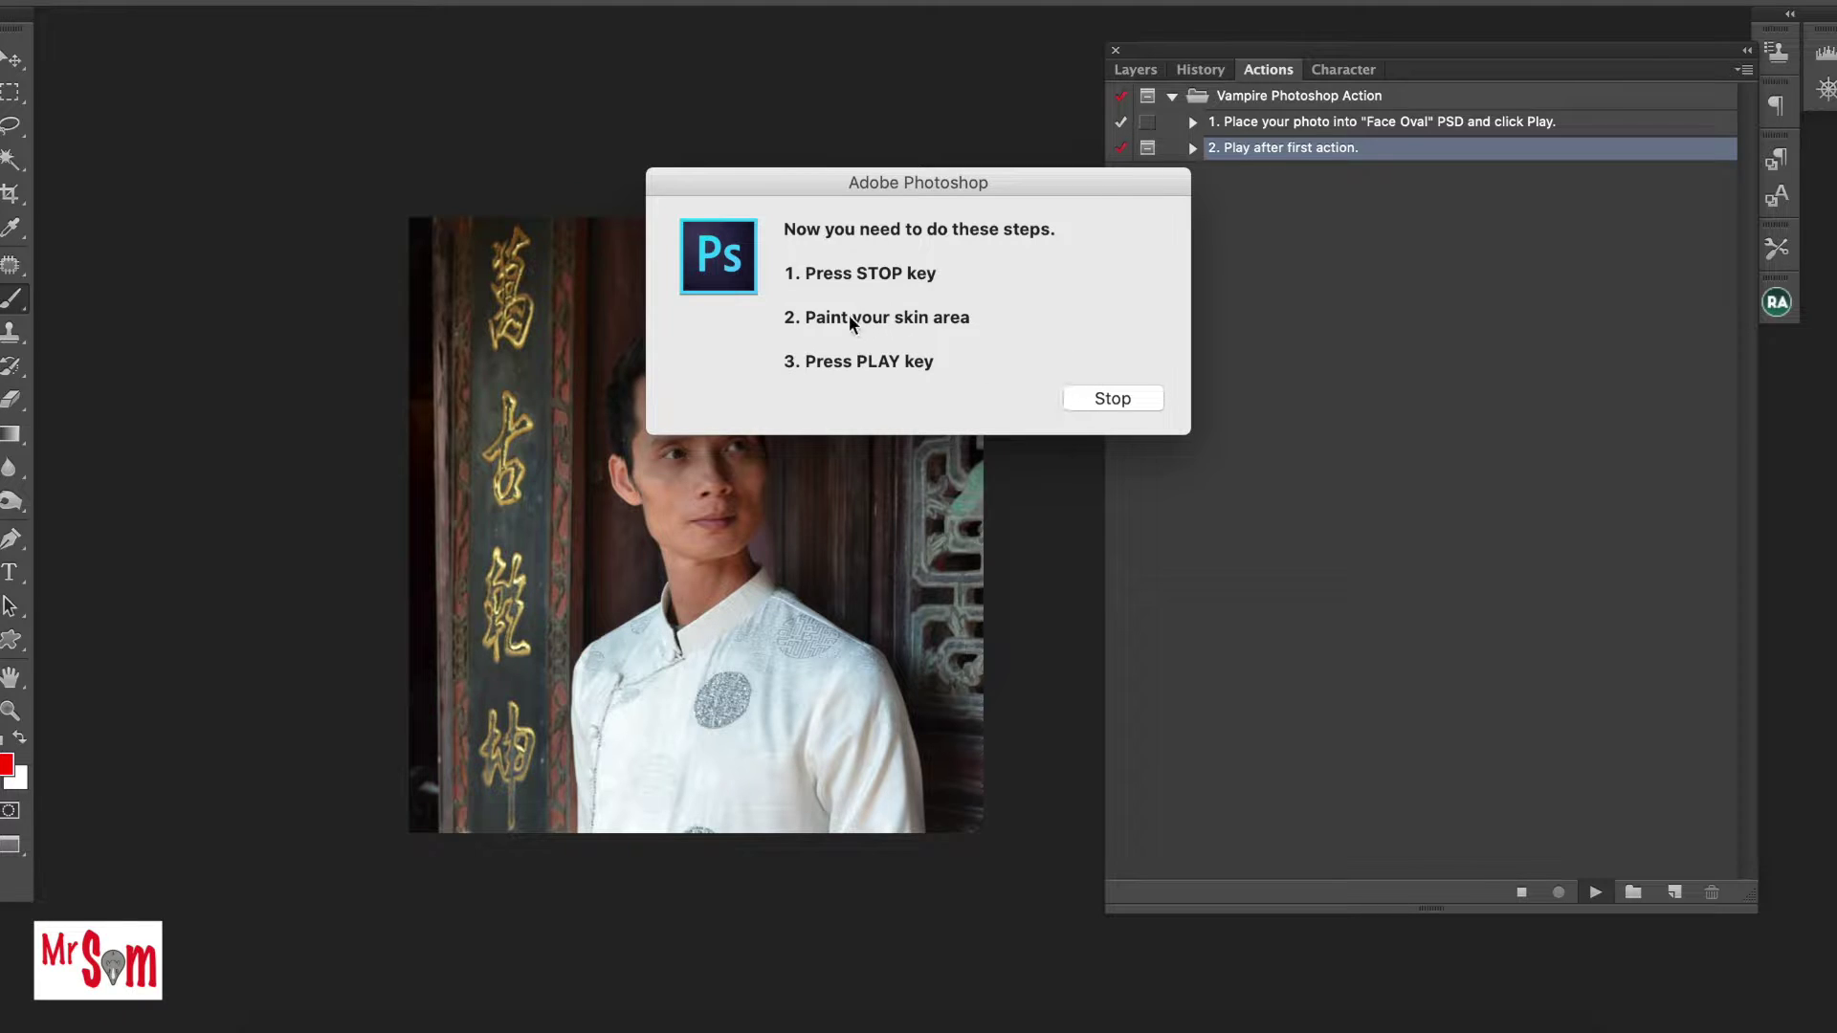
Stop the action, pick a 146 px hard round brush, and paint red on the forehead.
{"action": "left_click", "coordinate": [1110, 398]}
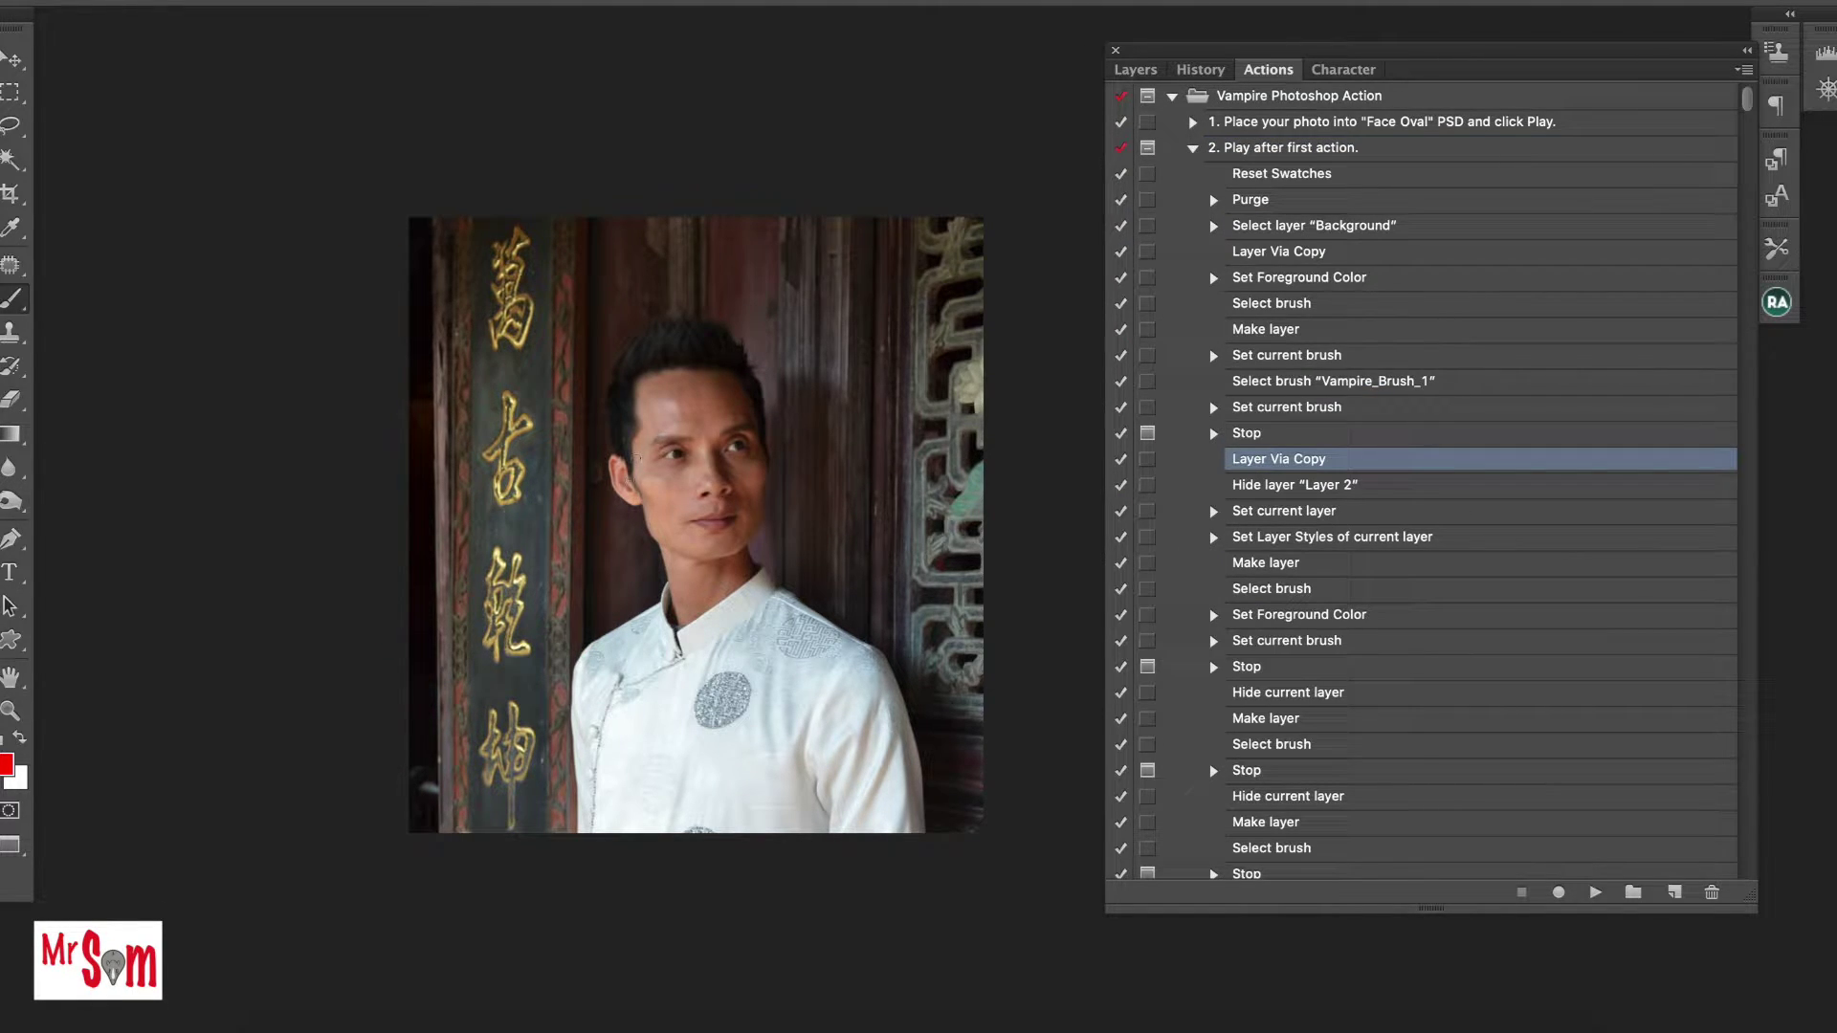
{"action": "right_click", "coordinate": [665, 454]}
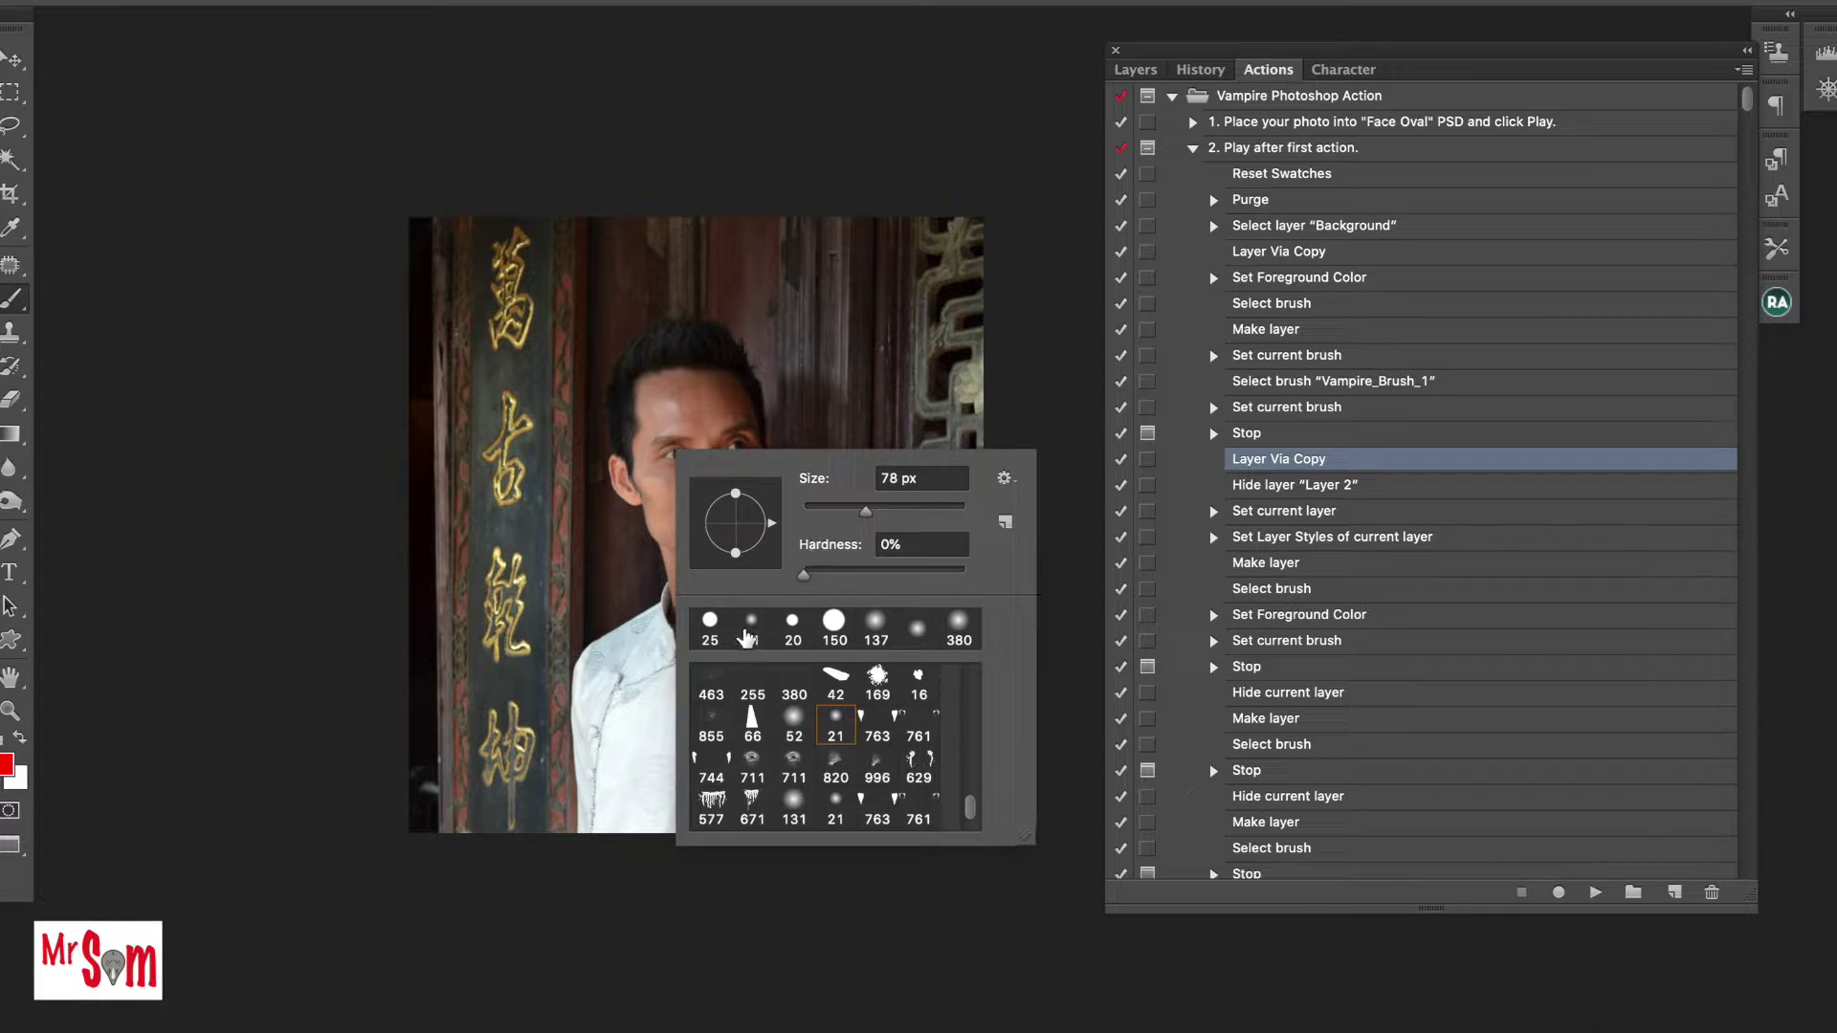
{"action": "left_click", "coordinate": [834, 622]}
{"action": "left_click_drag", "start_coordinate": [894, 518], "coordinate": [890, 518]}
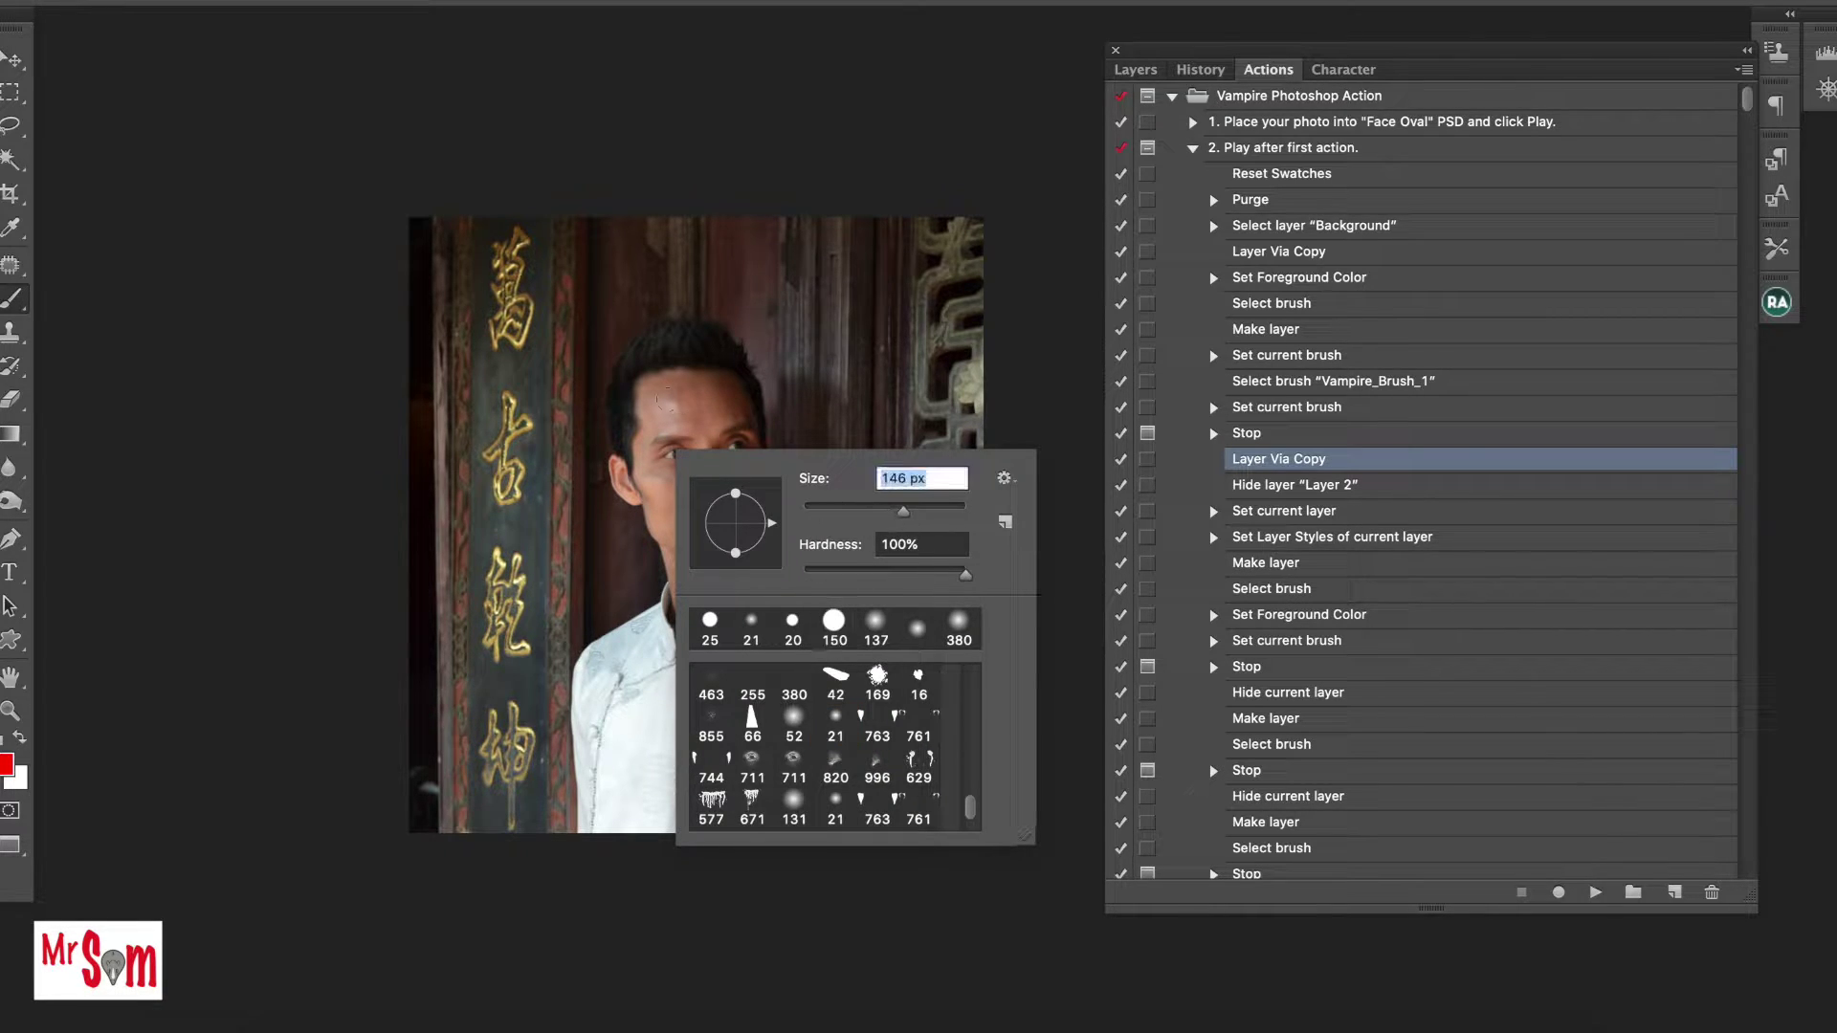
{"action": "left_click", "coordinate": [677, 398]}
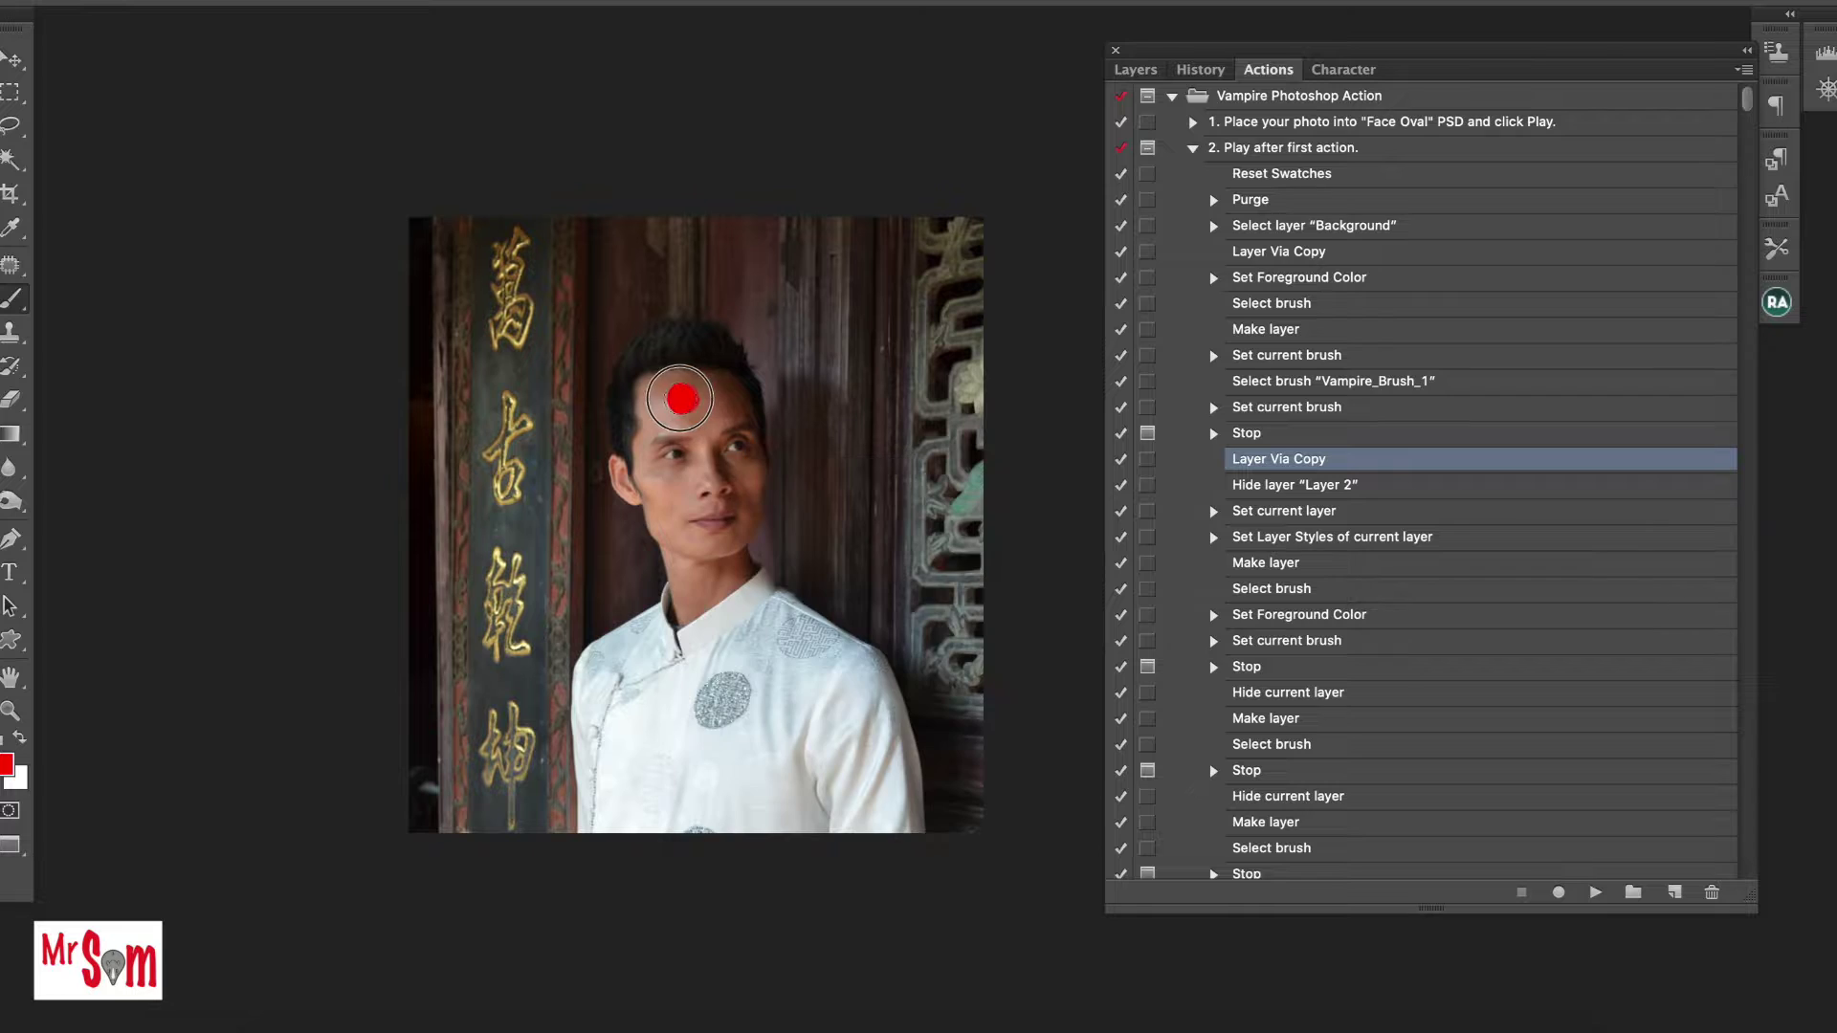
{"action": "left_click_drag", "start_coordinate": [677, 398], "coordinate": [669, 390]}
Paint the rest of the face skin red, then resume the action to turn it pale grey.
{"action": "key", "text": "ctrl+plus"}
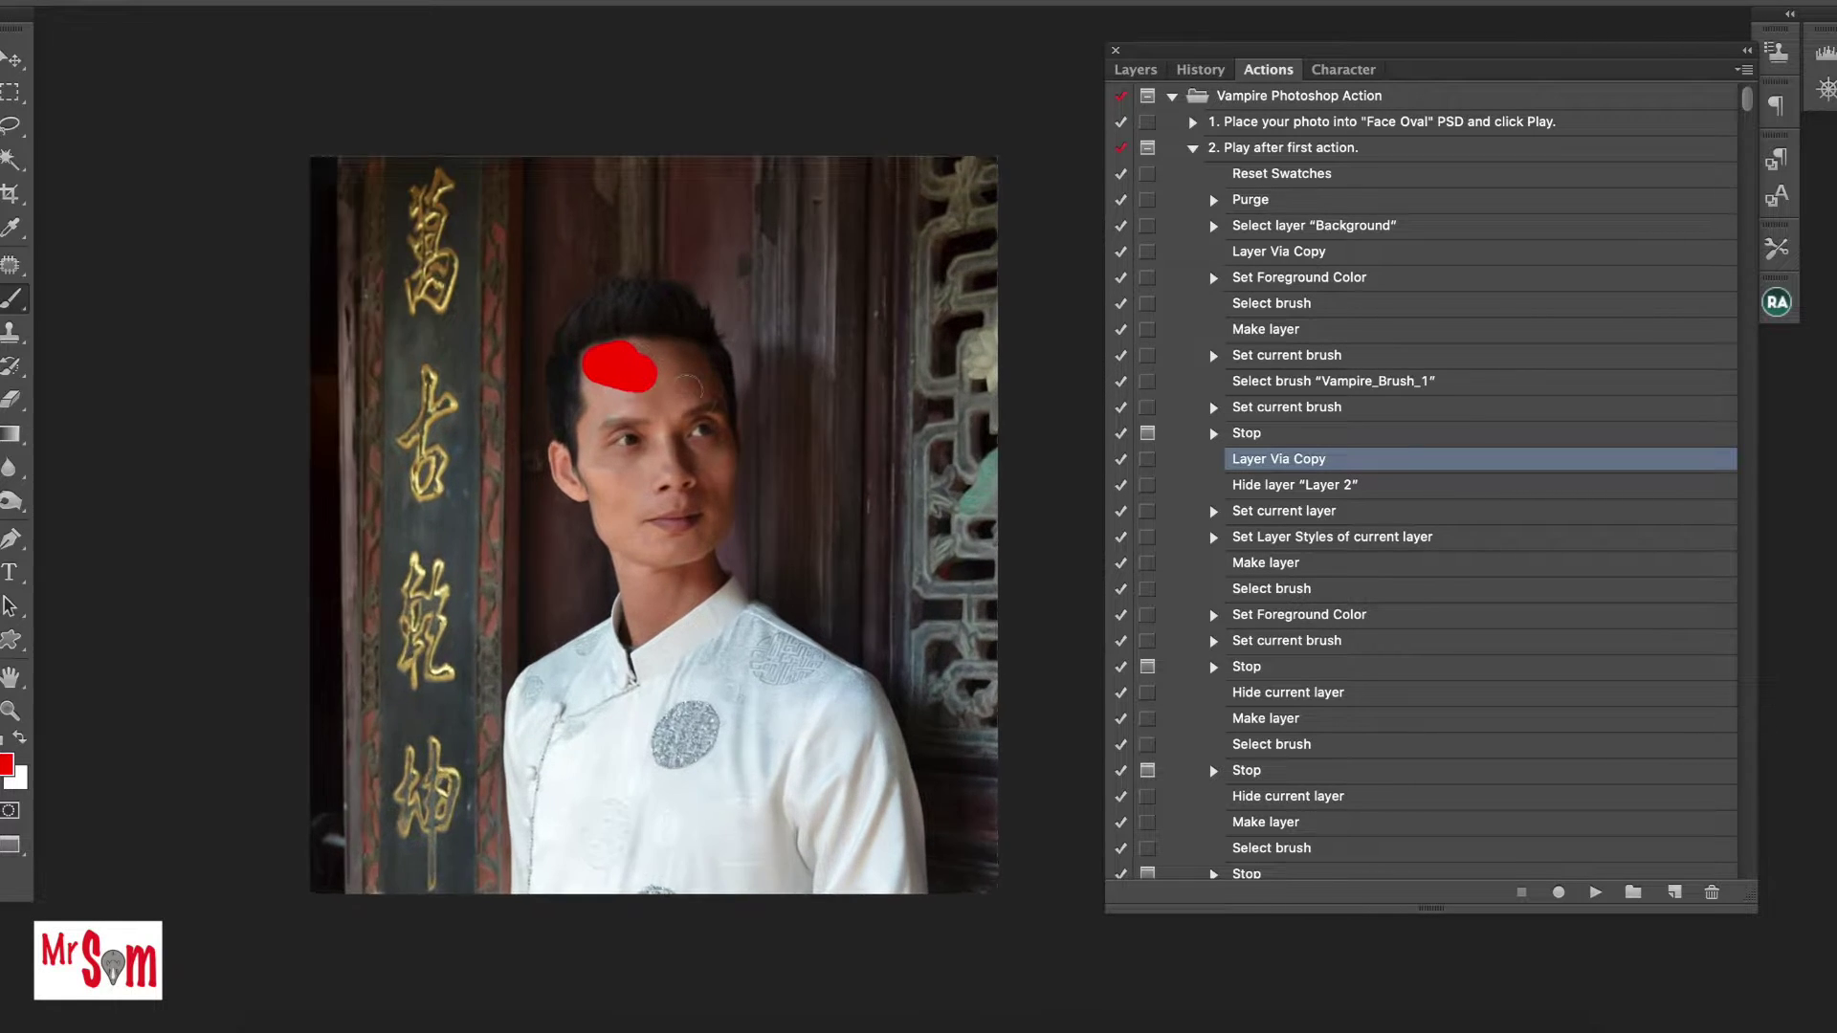
{"action": "key", "text": "ctrl+plus"}
{"action": "scroll", "coordinate": [480, 303], "scroll_direction": "left", "scroll_amount": 2}
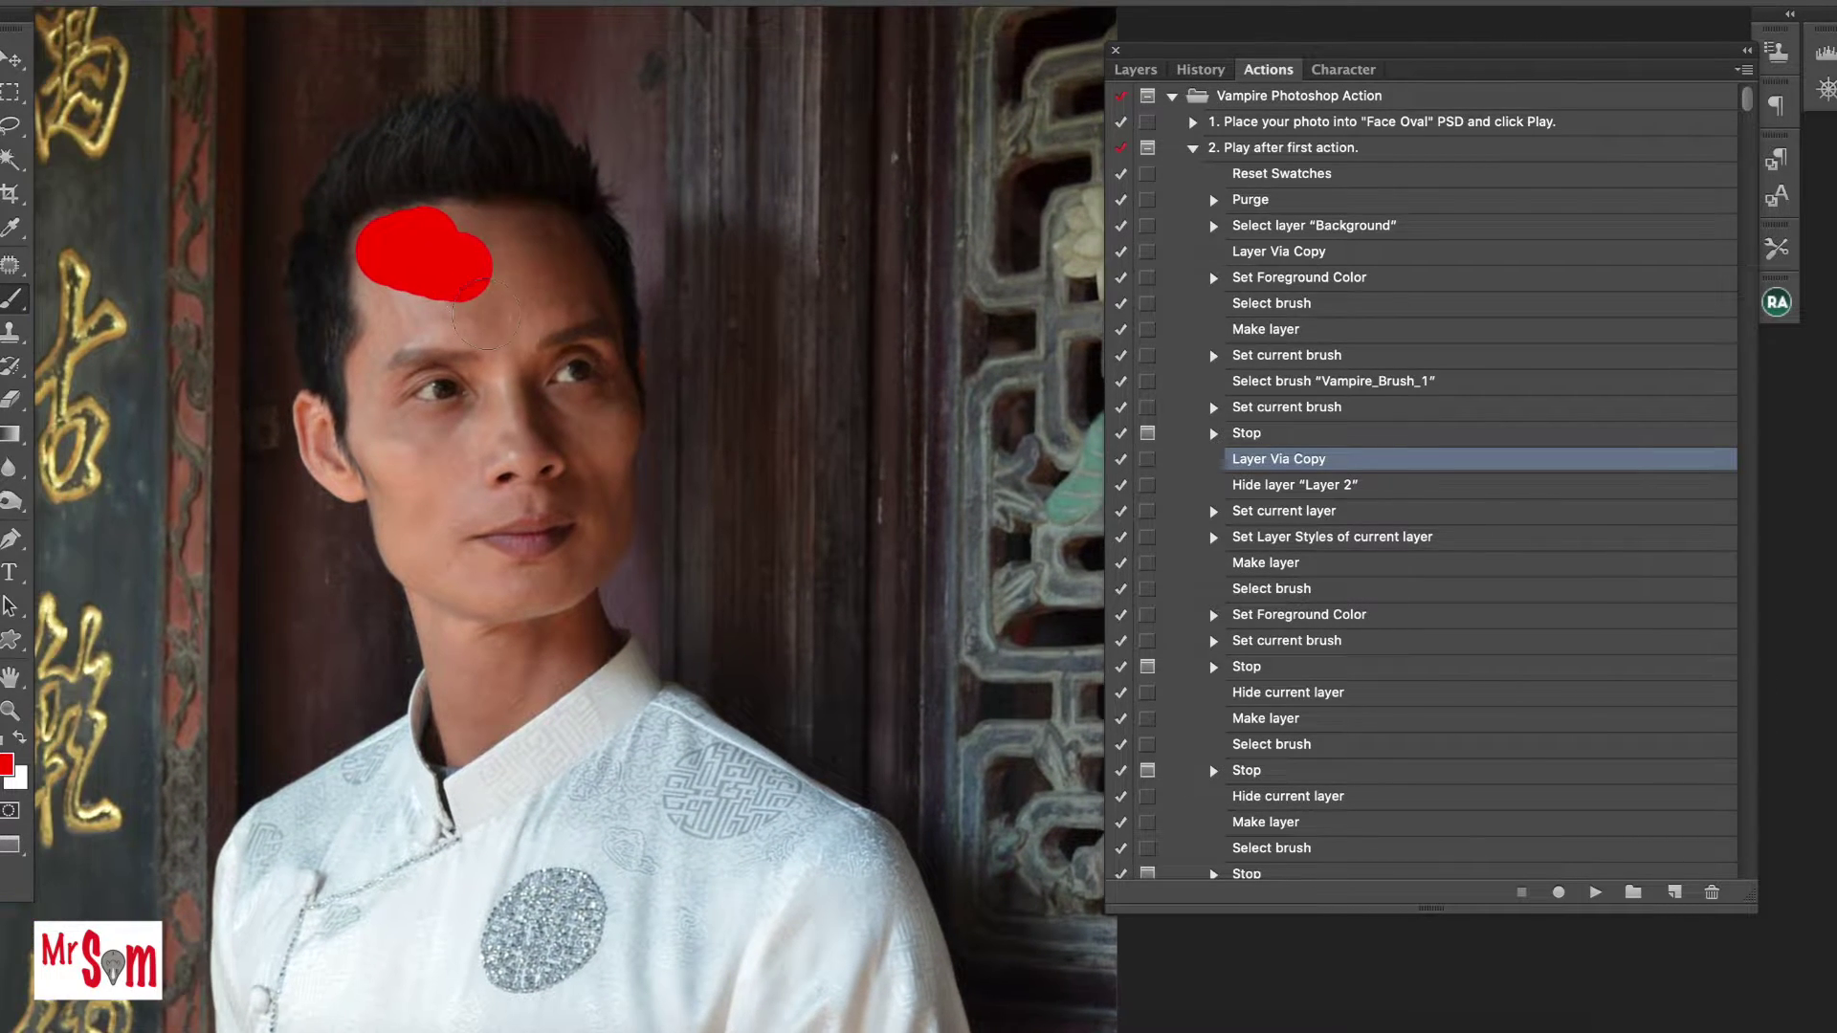
{"action": "mouse_move", "coordinate": [442, 239]}
{"action": "left_mouse_down"}
{"action": "mouse_move", "coordinate": [569, 309]}
{"action": "mouse_move", "coordinate": [600, 472]}
{"action": "mouse_move", "coordinate": [565, 565]}
{"action": "mouse_move", "coordinate": [480, 582]}
{"action": "mouse_move", "coordinate": [522, 581]}
{"action": "mouse_move", "coordinate": [407, 543]}
{"action": "mouse_move", "coordinate": [374, 387]}
{"action": "mouse_move", "coordinate": [386, 316]}
{"action": "mouse_move", "coordinate": [450, 316]}
{"action": "mouse_move", "coordinate": [431, 411]}
{"action": "mouse_move", "coordinate": [468, 522]}
{"action": "mouse_move", "coordinate": [406, 321]}
{"action": "left_mouse_up"}
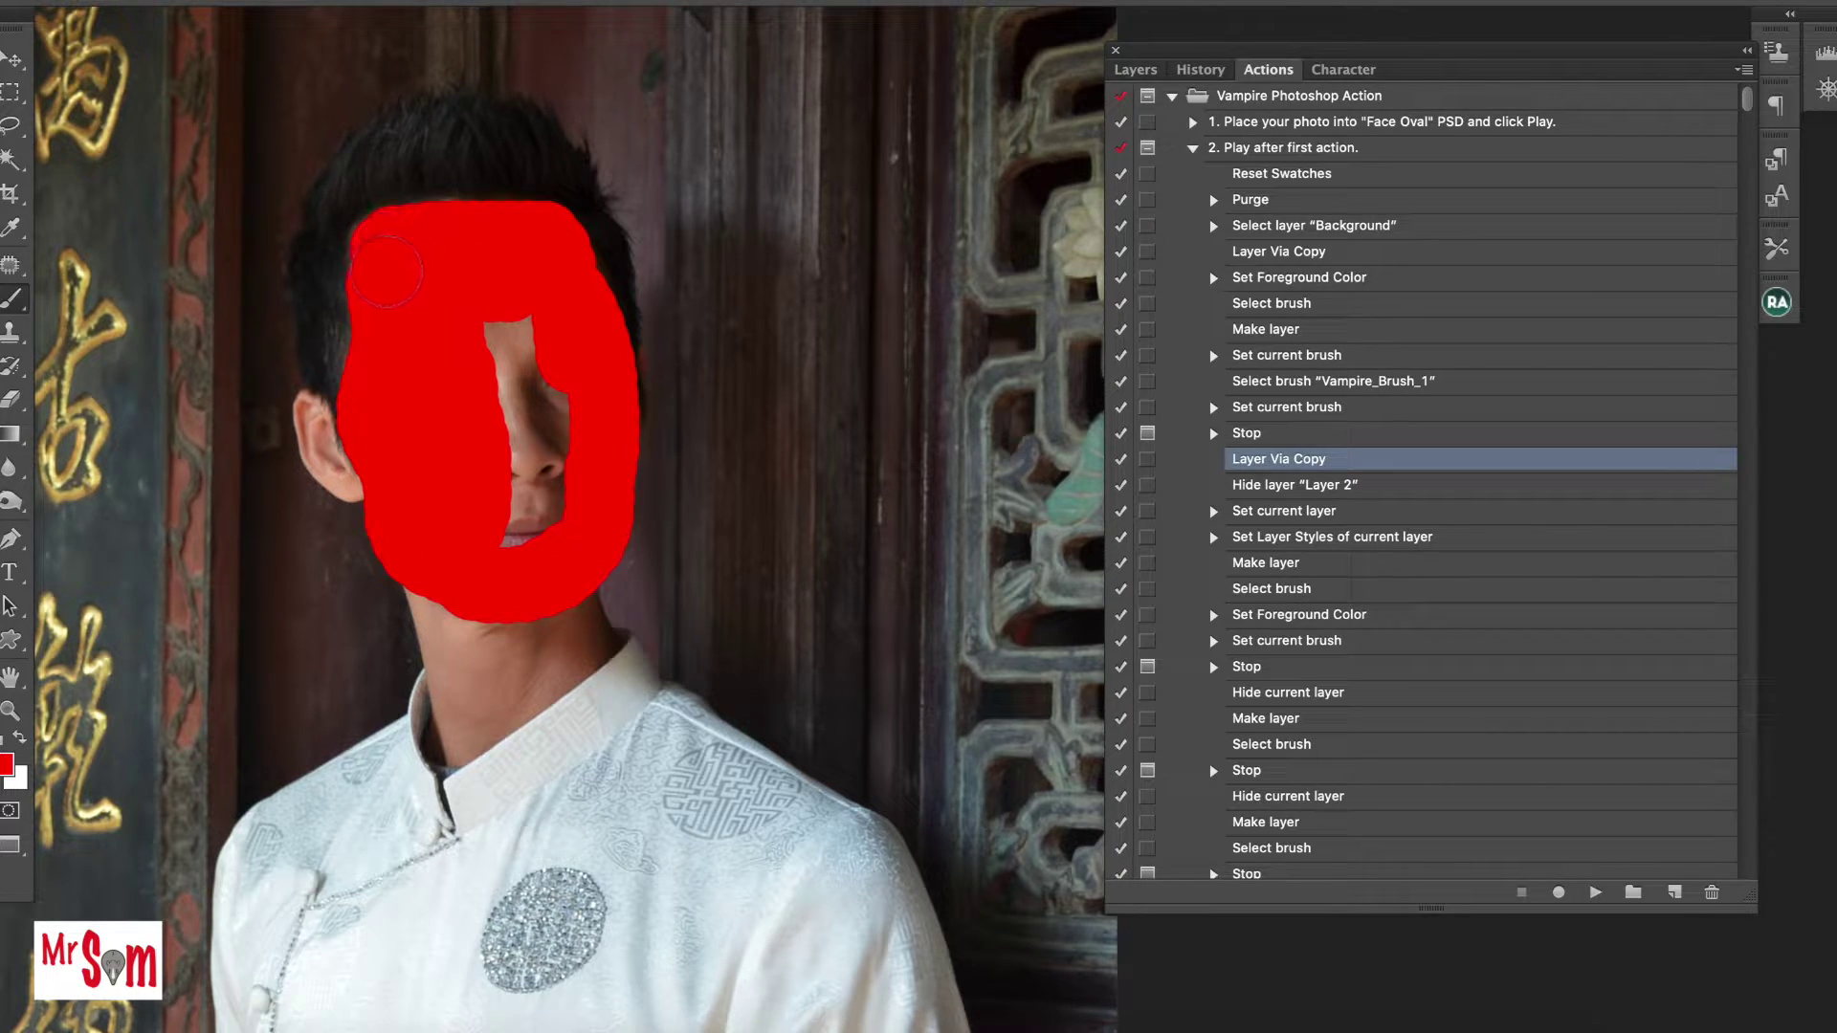
{"action": "mouse_move", "coordinate": [565, 273]}
{"action": "left_mouse_down"}
{"action": "mouse_move", "coordinate": [511, 373]}
{"action": "mouse_move", "coordinate": [531, 464]}
{"action": "mouse_move", "coordinate": [543, 388]}
{"action": "left_mouse_up"}
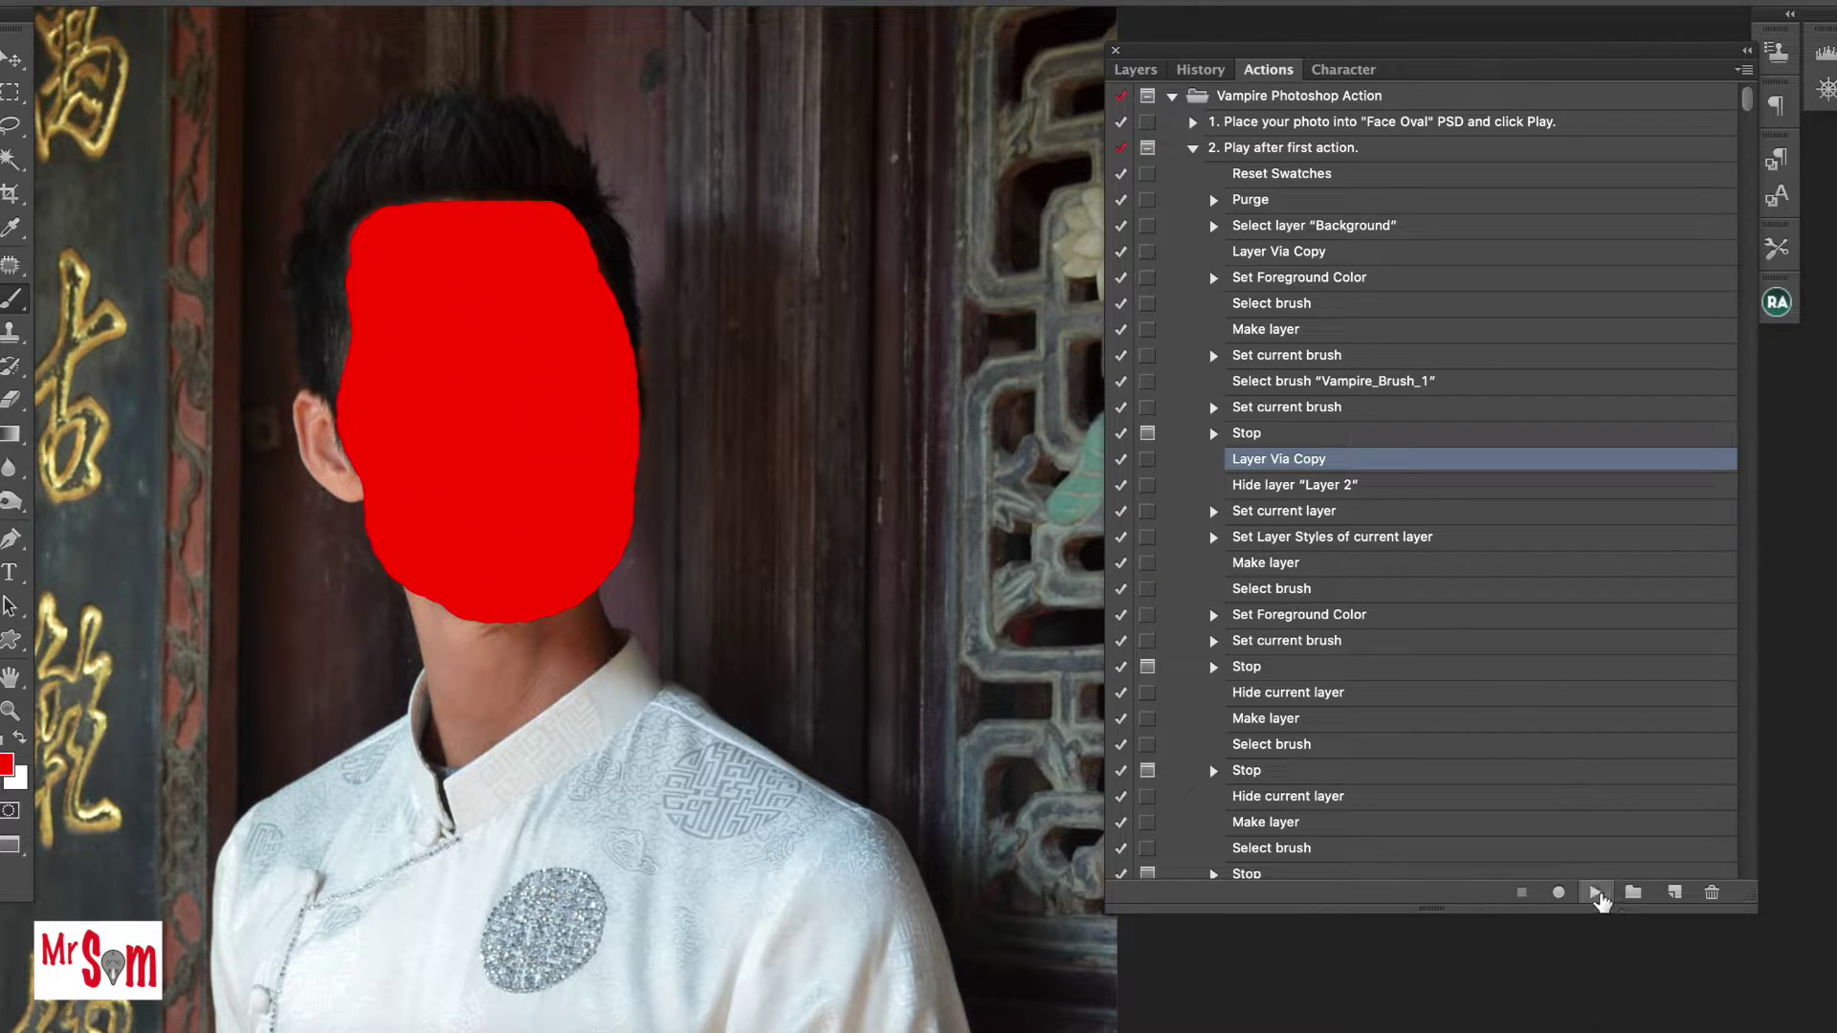
{"action": "left_click", "coordinate": [1596, 892]}
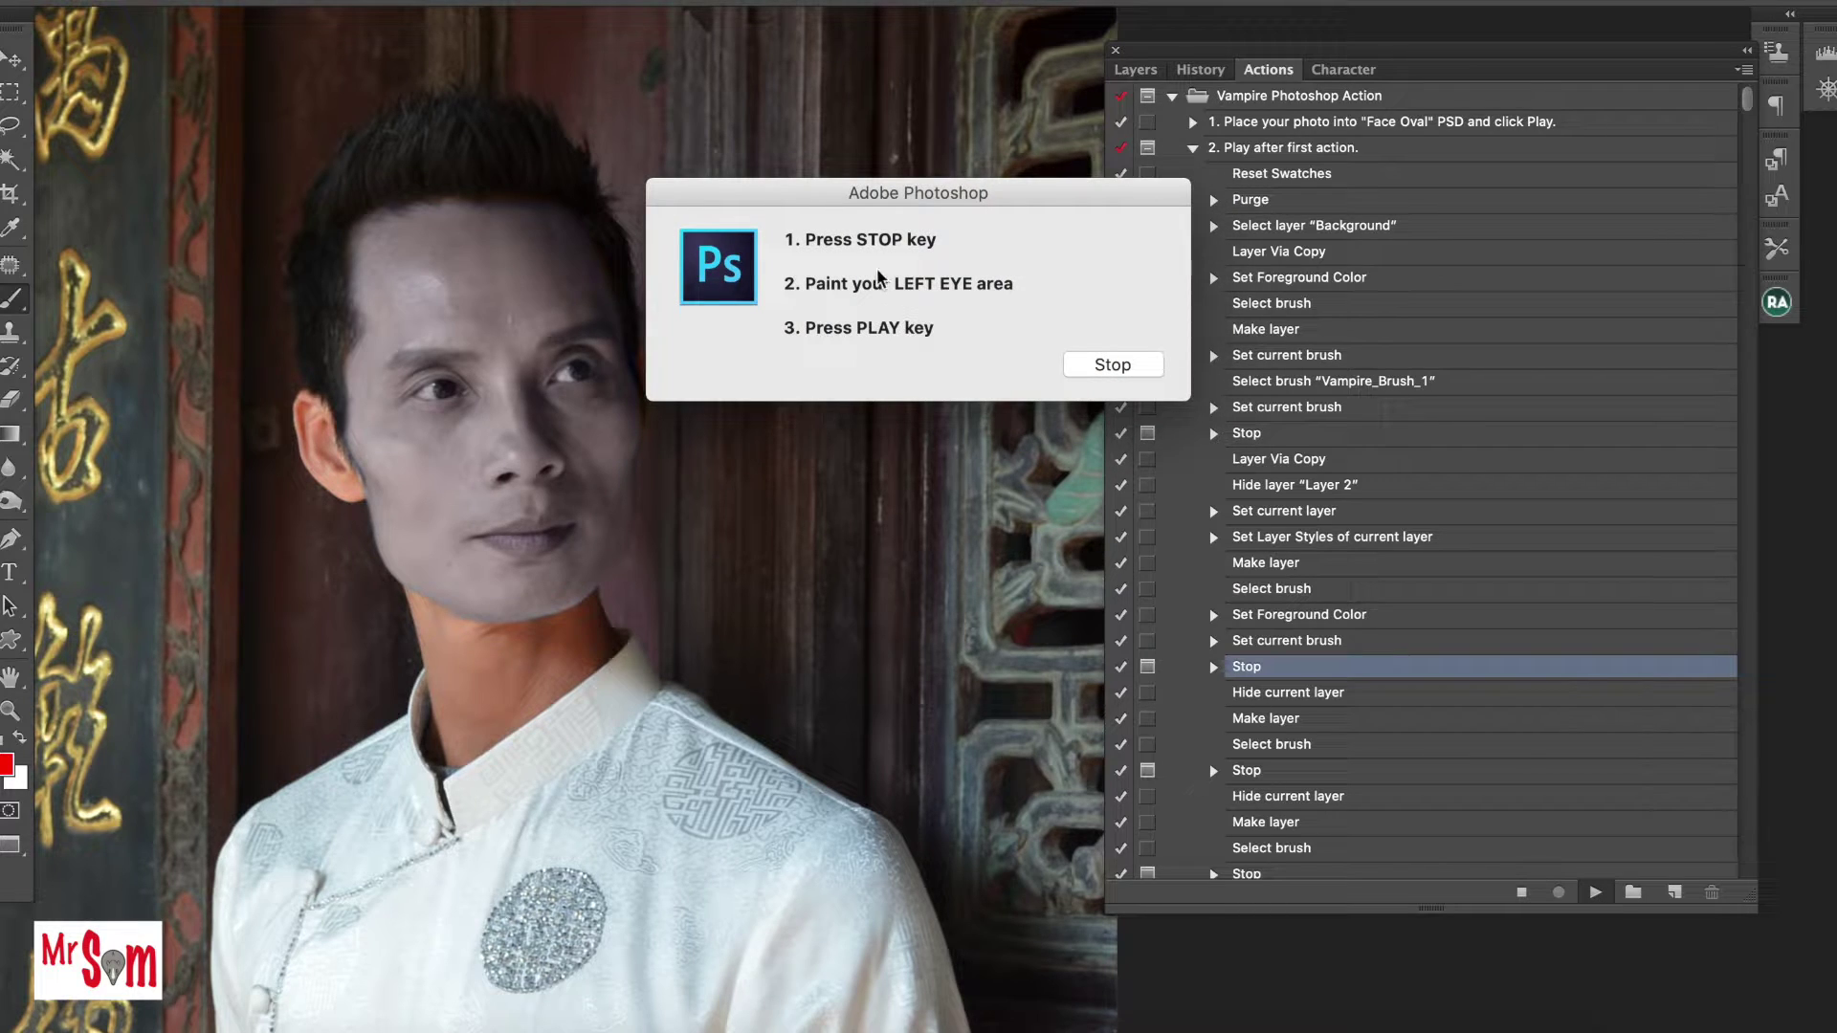
Highlight the 'paint LEFT EYE' message, then stop the action for painting.
{"action": "left_click_drag", "start_coordinate": [846, 239], "coordinate": [904, 239]}
{"action": "left_click_drag", "start_coordinate": [803, 283], "coordinate": [1022, 283]}
{"action": "left_click_drag", "start_coordinate": [893, 283], "coordinate": [996, 283]}
{"action": "left_click", "coordinate": [1123, 331]}
{"action": "left_click", "coordinate": [1125, 365]}
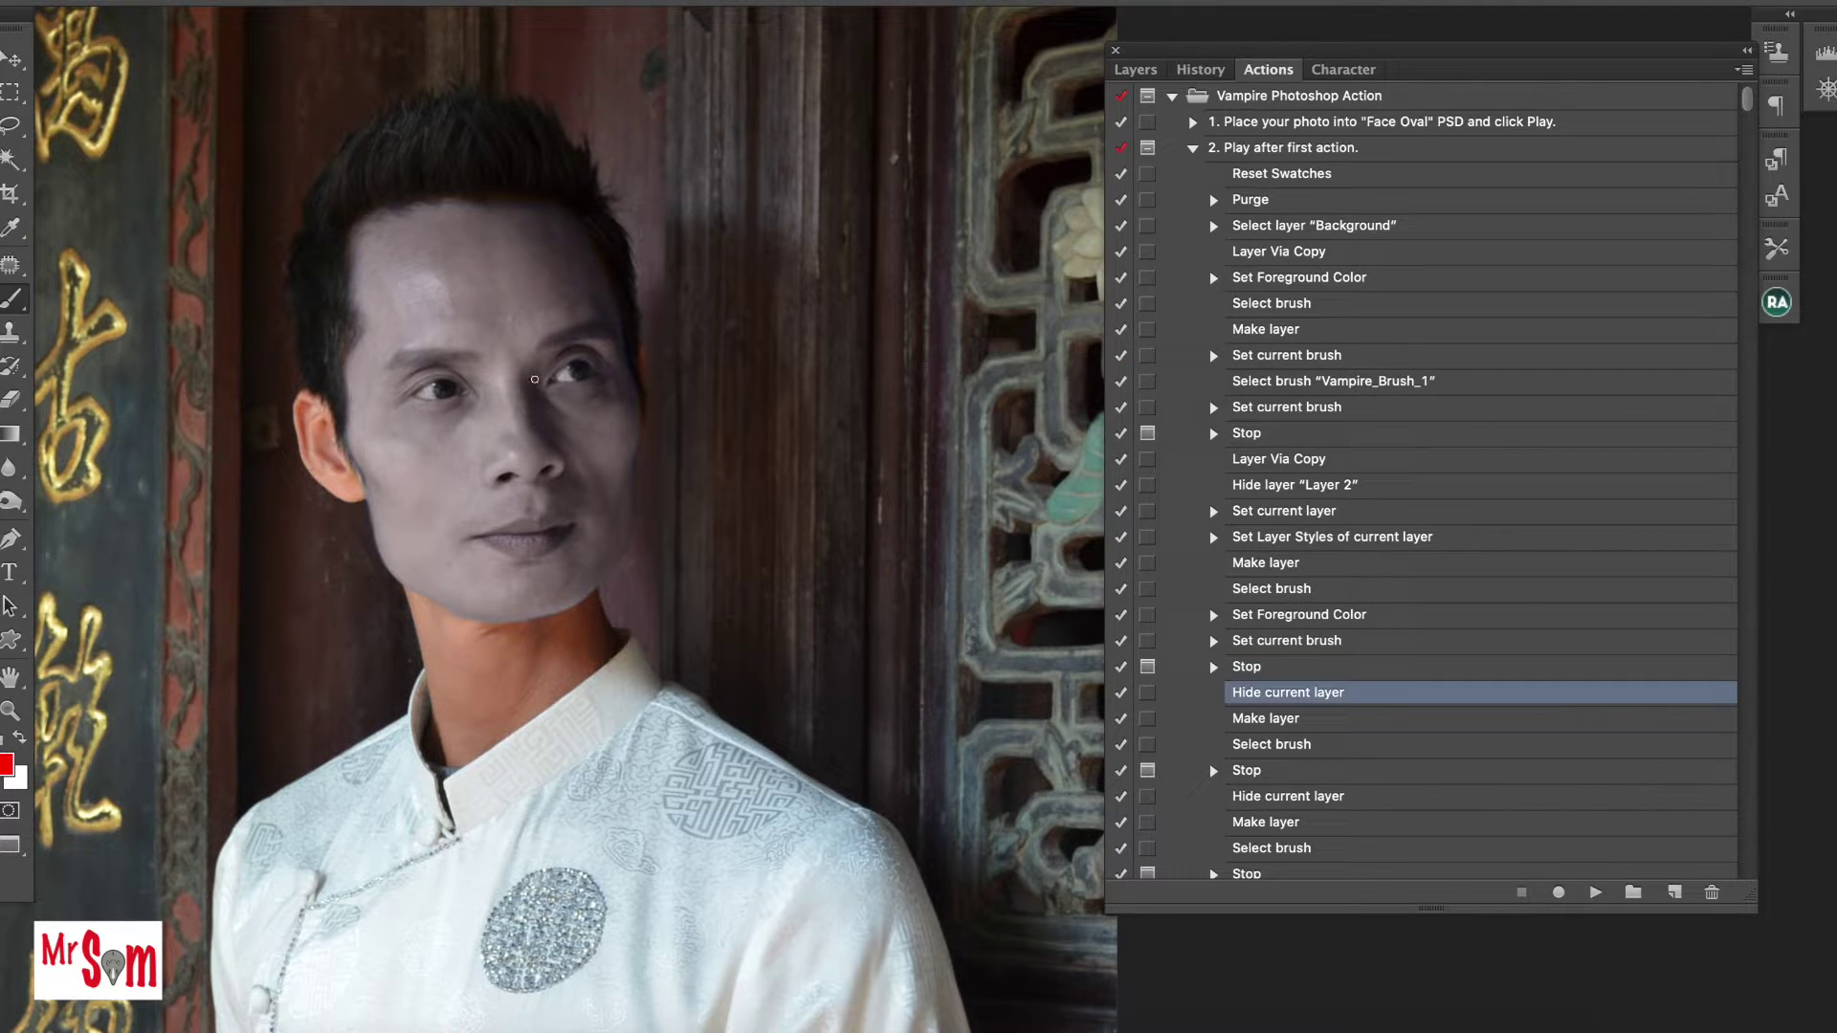
Set the brush to 28 px and paint red across the left eye, undoing a stray cheek dot.
{"action": "key", "text": "ctrl+plus"}
{"action": "right_click", "coordinate": [450, 395]}
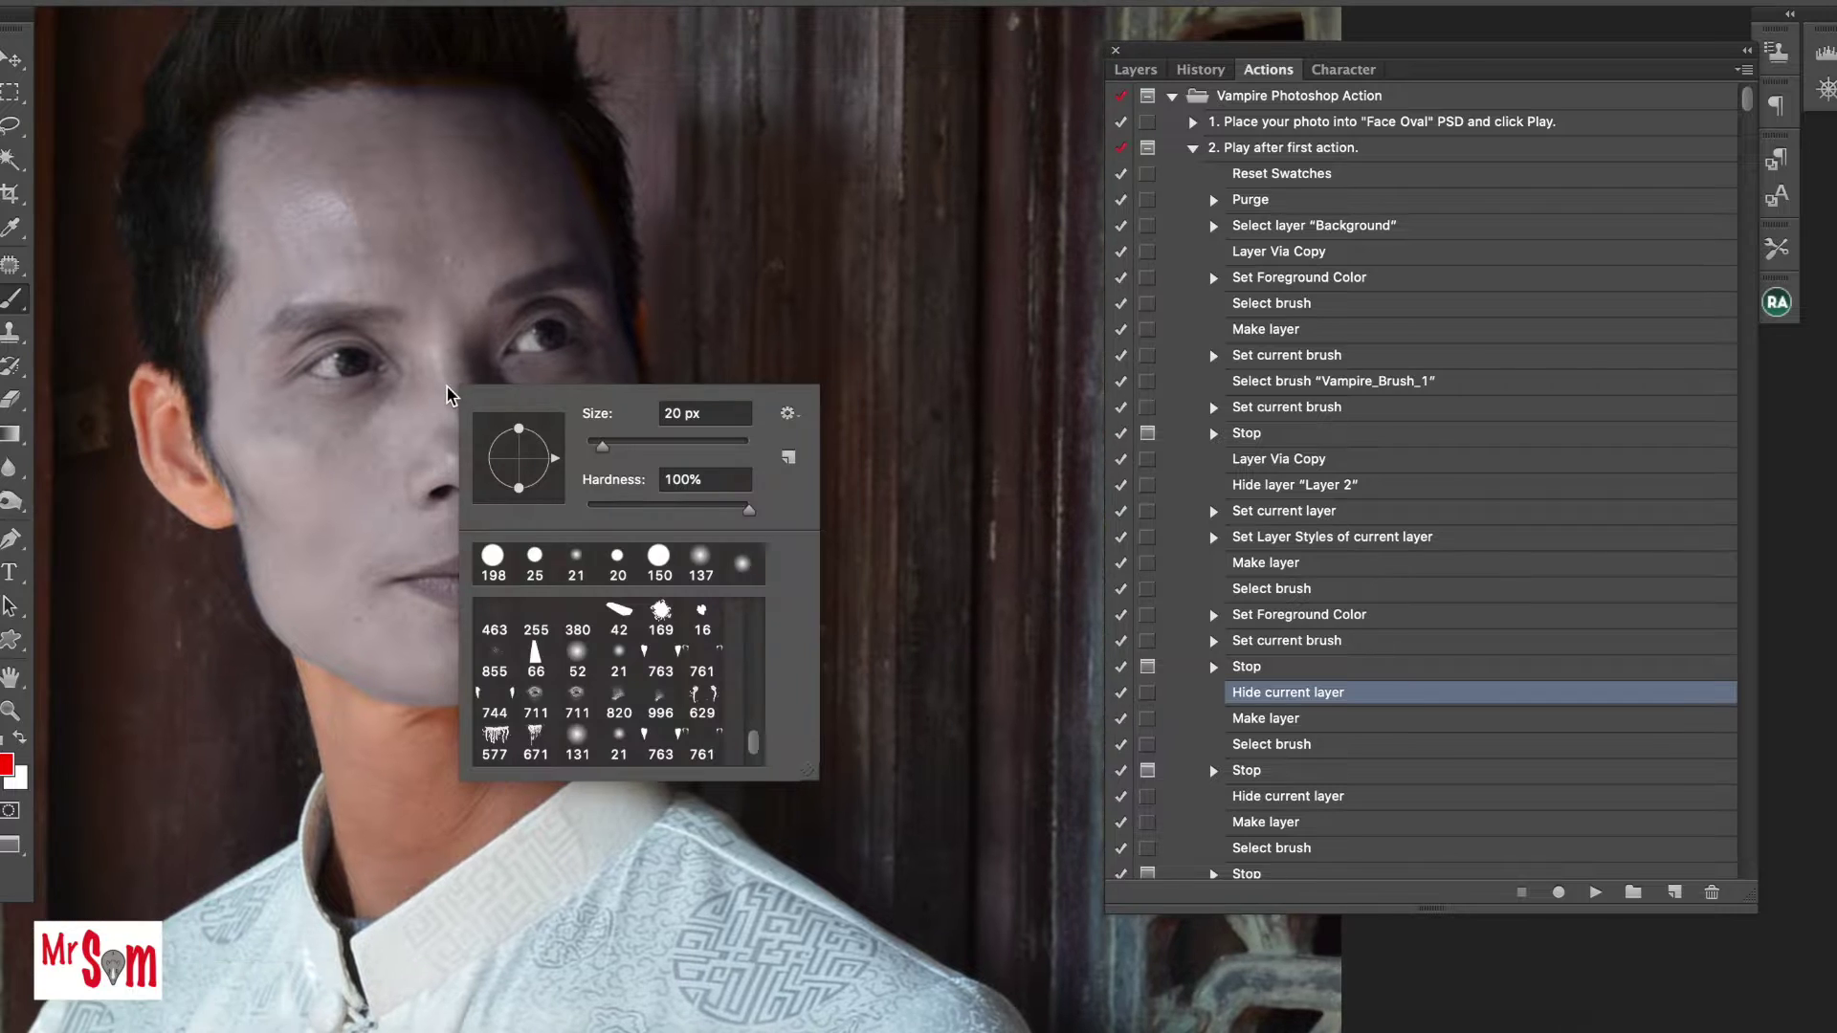
{"action": "left_click", "coordinate": [493, 560]}
{"action": "type", "text": "28"}
{"action": "key", "text": "Return"}
{"action": "left_click_drag", "start_coordinate": [344, 369], "coordinate": [330, 363]}
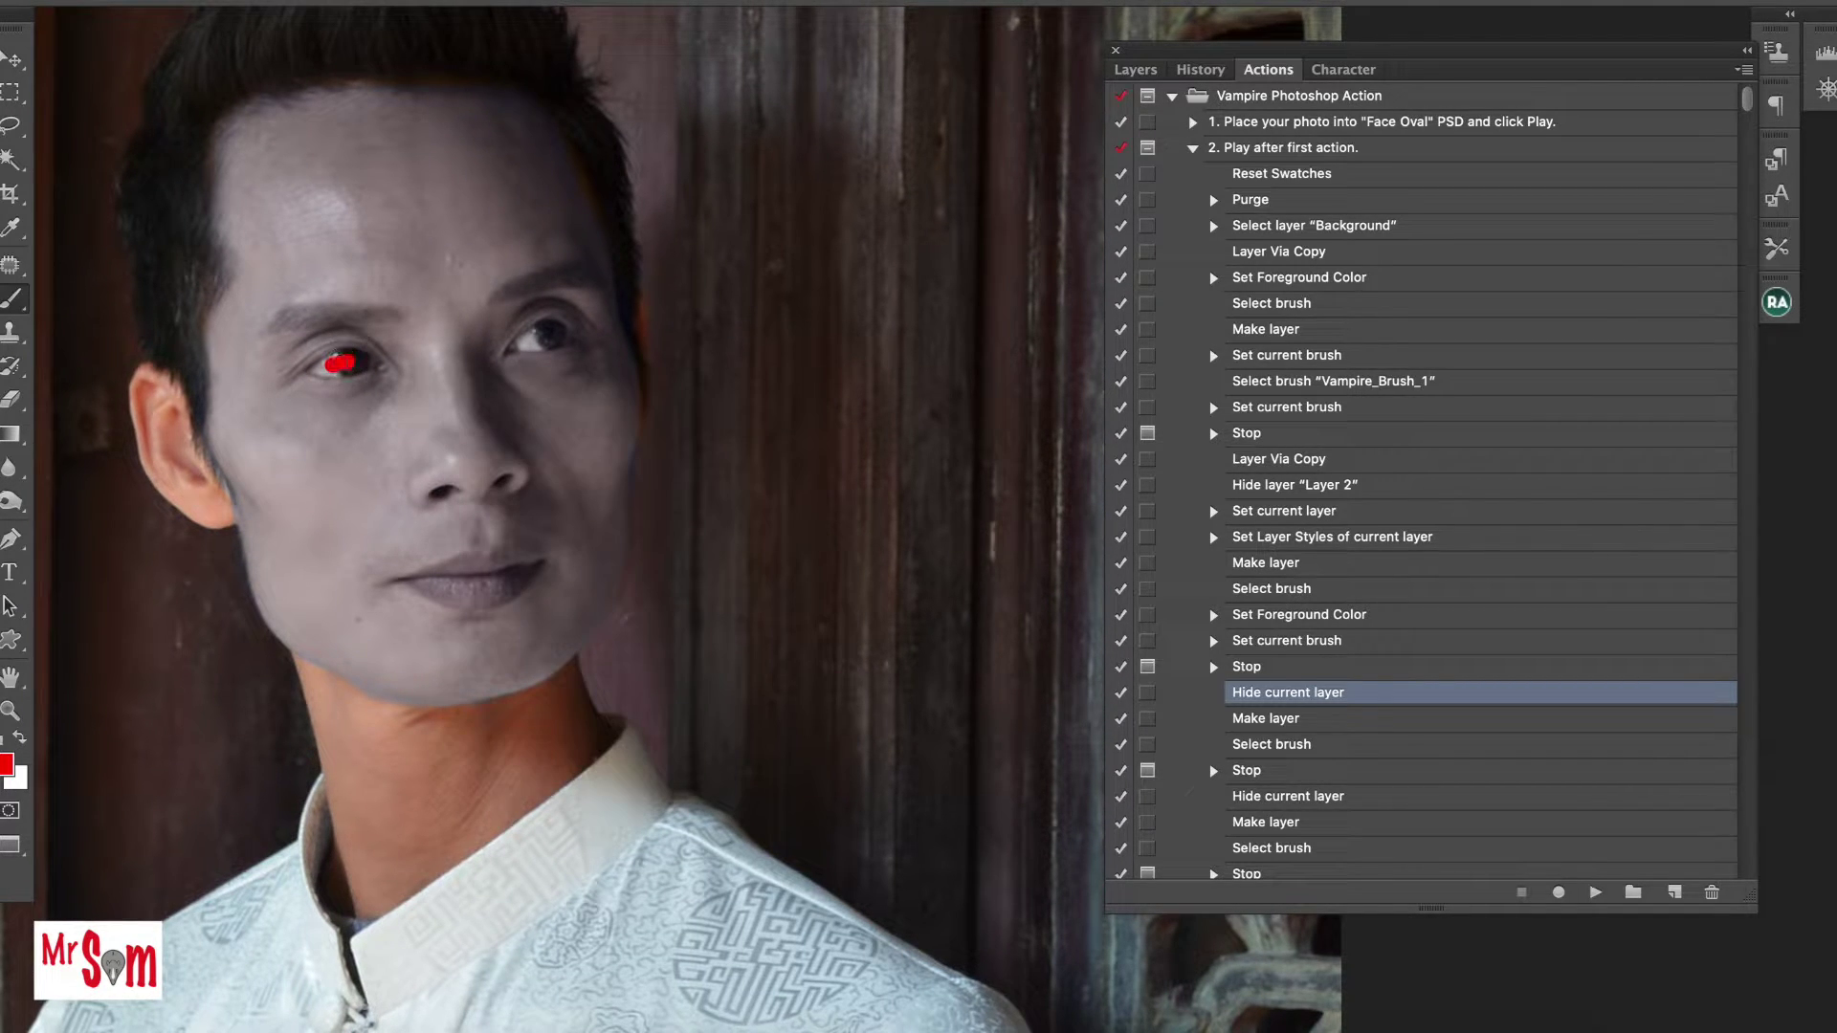
{"action": "key", "text": "ctrl+plus"}
{"action": "left_click", "coordinate": [492, 423]}
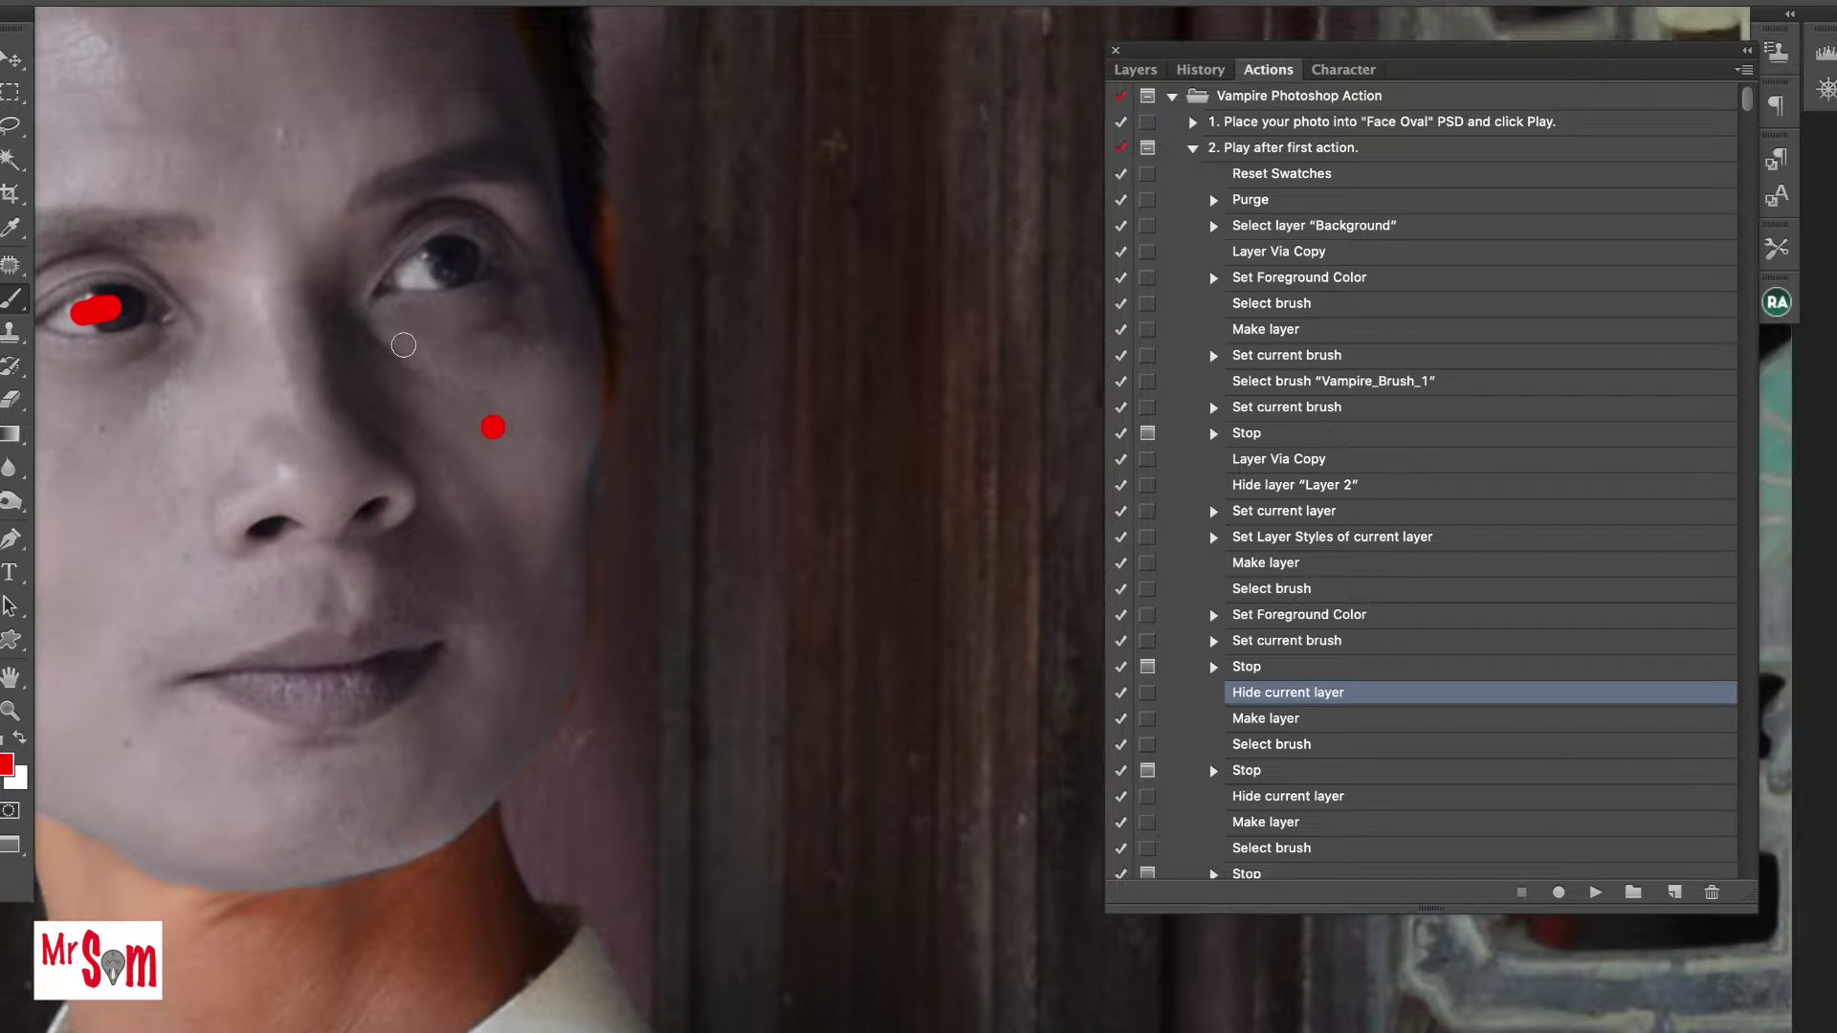
{"action": "scroll", "coordinate": [404, 345], "scroll_direction": "up", "scroll_amount": 3}
{"action": "key", "text": "ctrl+z"}
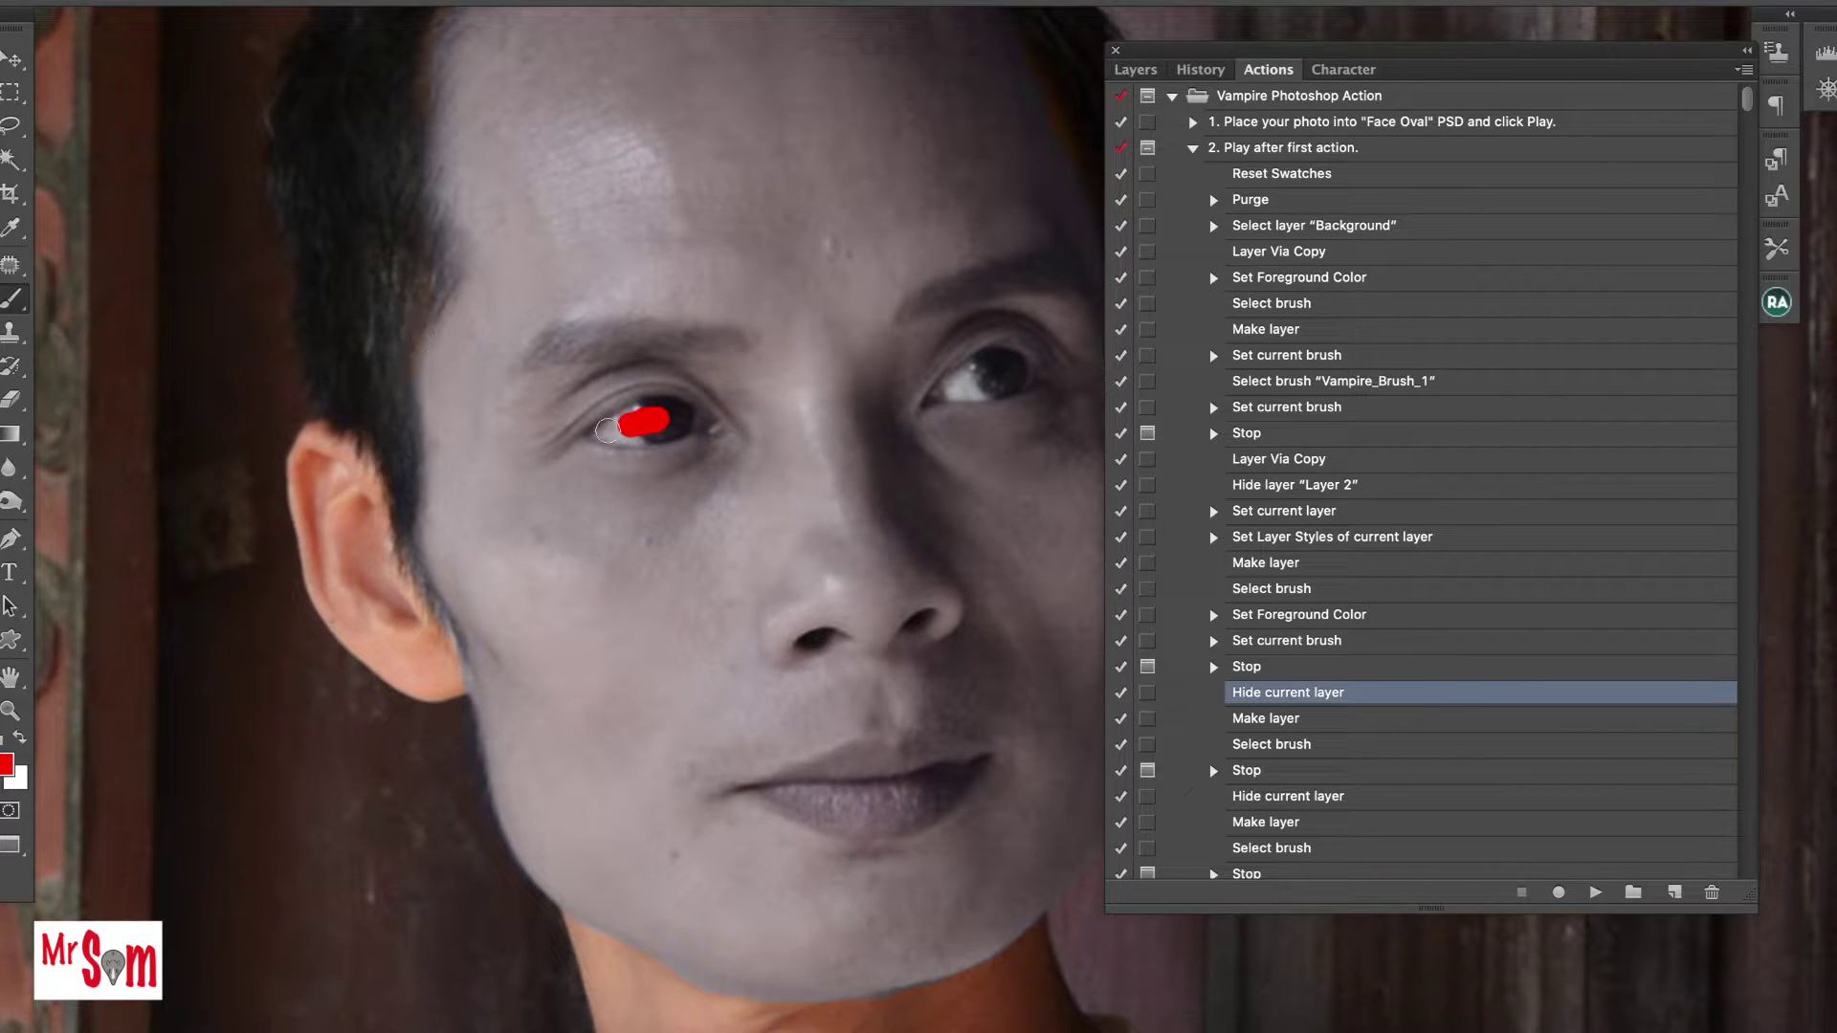
{"action": "left_click_drag", "start_coordinate": [643, 421], "coordinate": [691, 409]}
Shrink the brush to 19 px and paint red to the eye's outer corner and lower lid.
{"action": "right_click", "coordinate": [703, 416]}
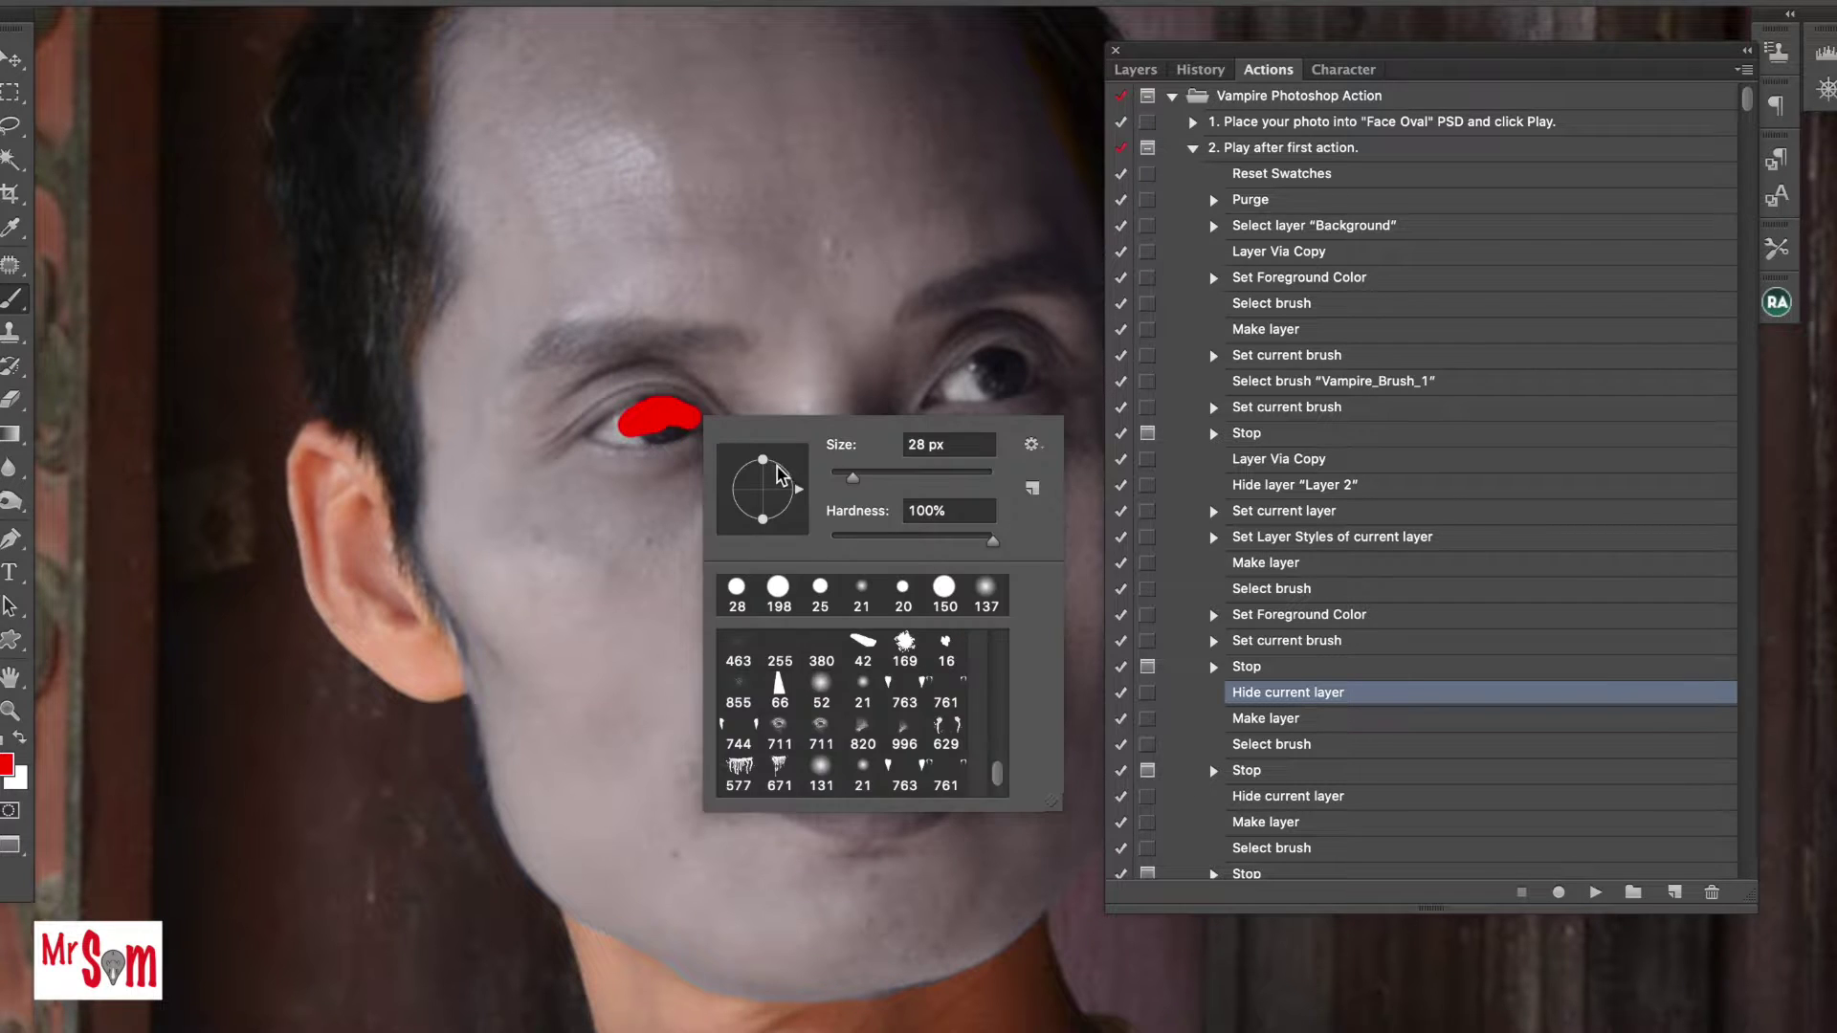
{"action": "left_click_drag", "start_coordinate": [872, 483], "coordinate": [847, 483]}
{"action": "key", "text": "Return"}
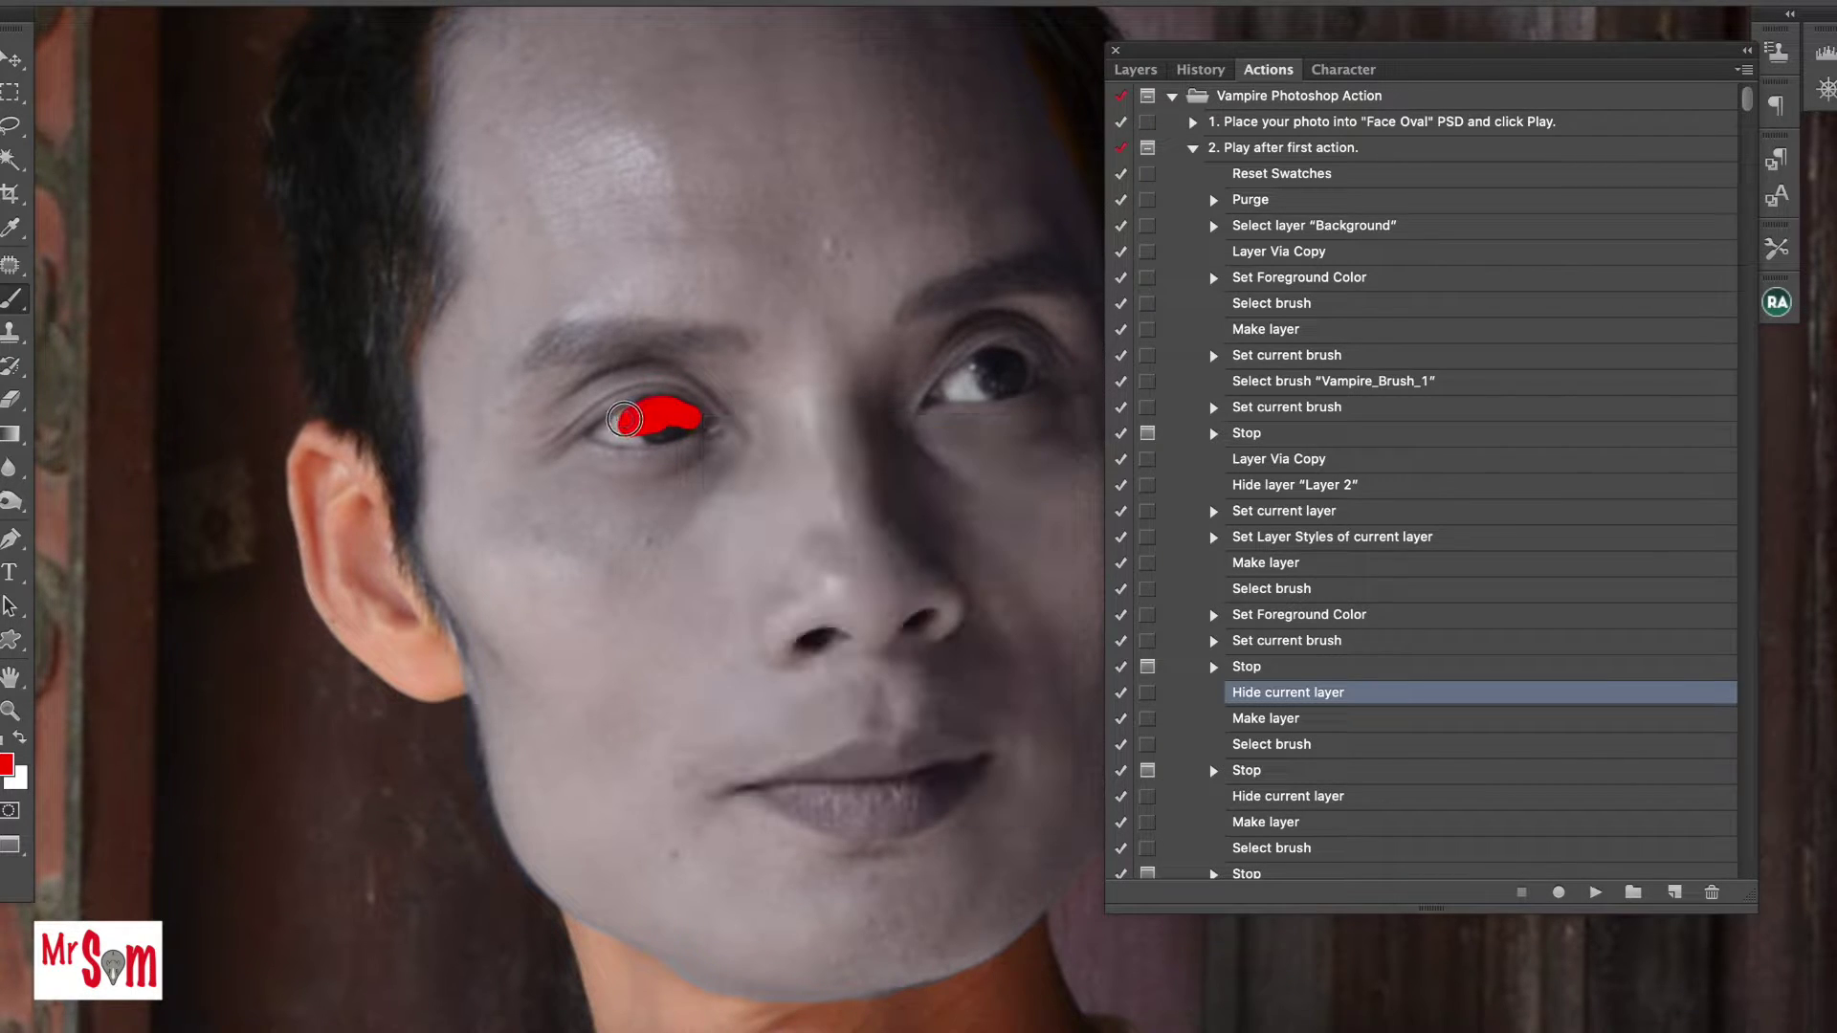
{"action": "mouse_move", "coordinate": [618, 419]}
{"action": "left_mouse_down"}
{"action": "mouse_move", "coordinate": [613, 435]}
{"action": "mouse_move", "coordinate": [684, 427]}
{"action": "mouse_move", "coordinate": [660, 419]}
{"action": "mouse_move", "coordinate": [681, 410]}
{"action": "left_mouse_up"}
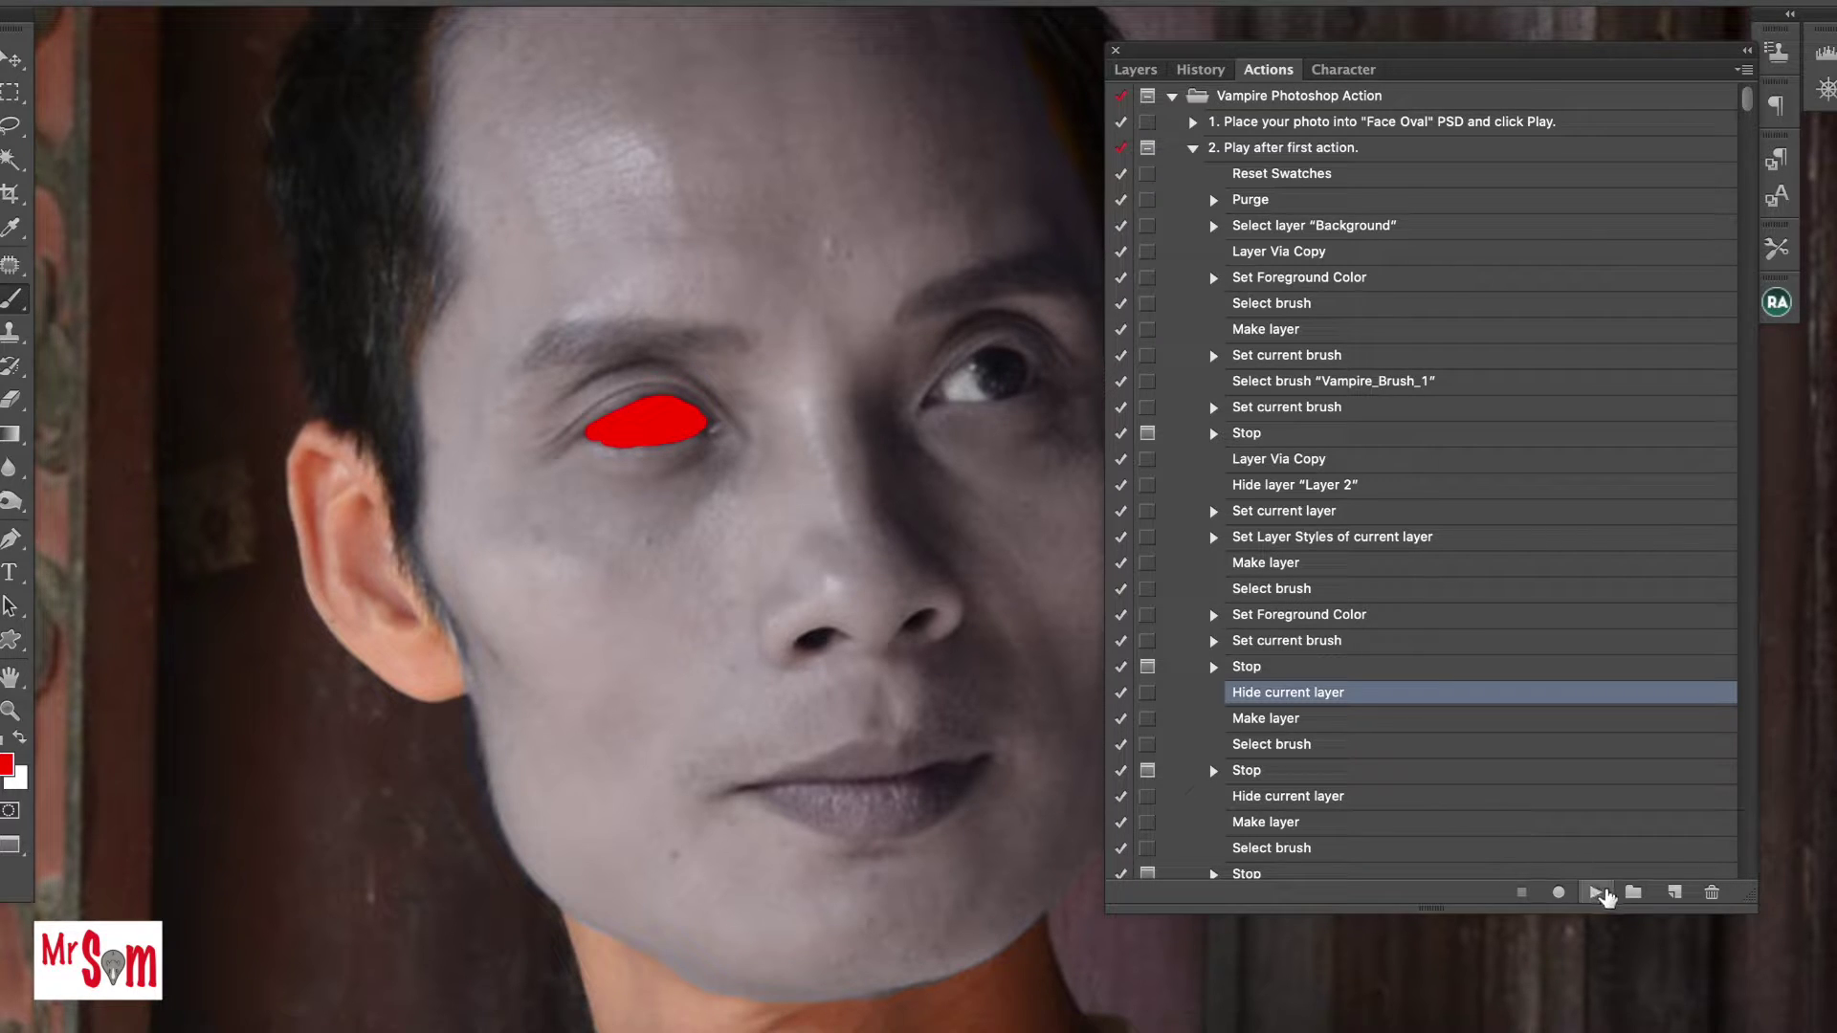
Stop at the right-eye prompt, paint the right eye red, and resume the action.
{"action": "left_click", "coordinate": [1596, 893]}
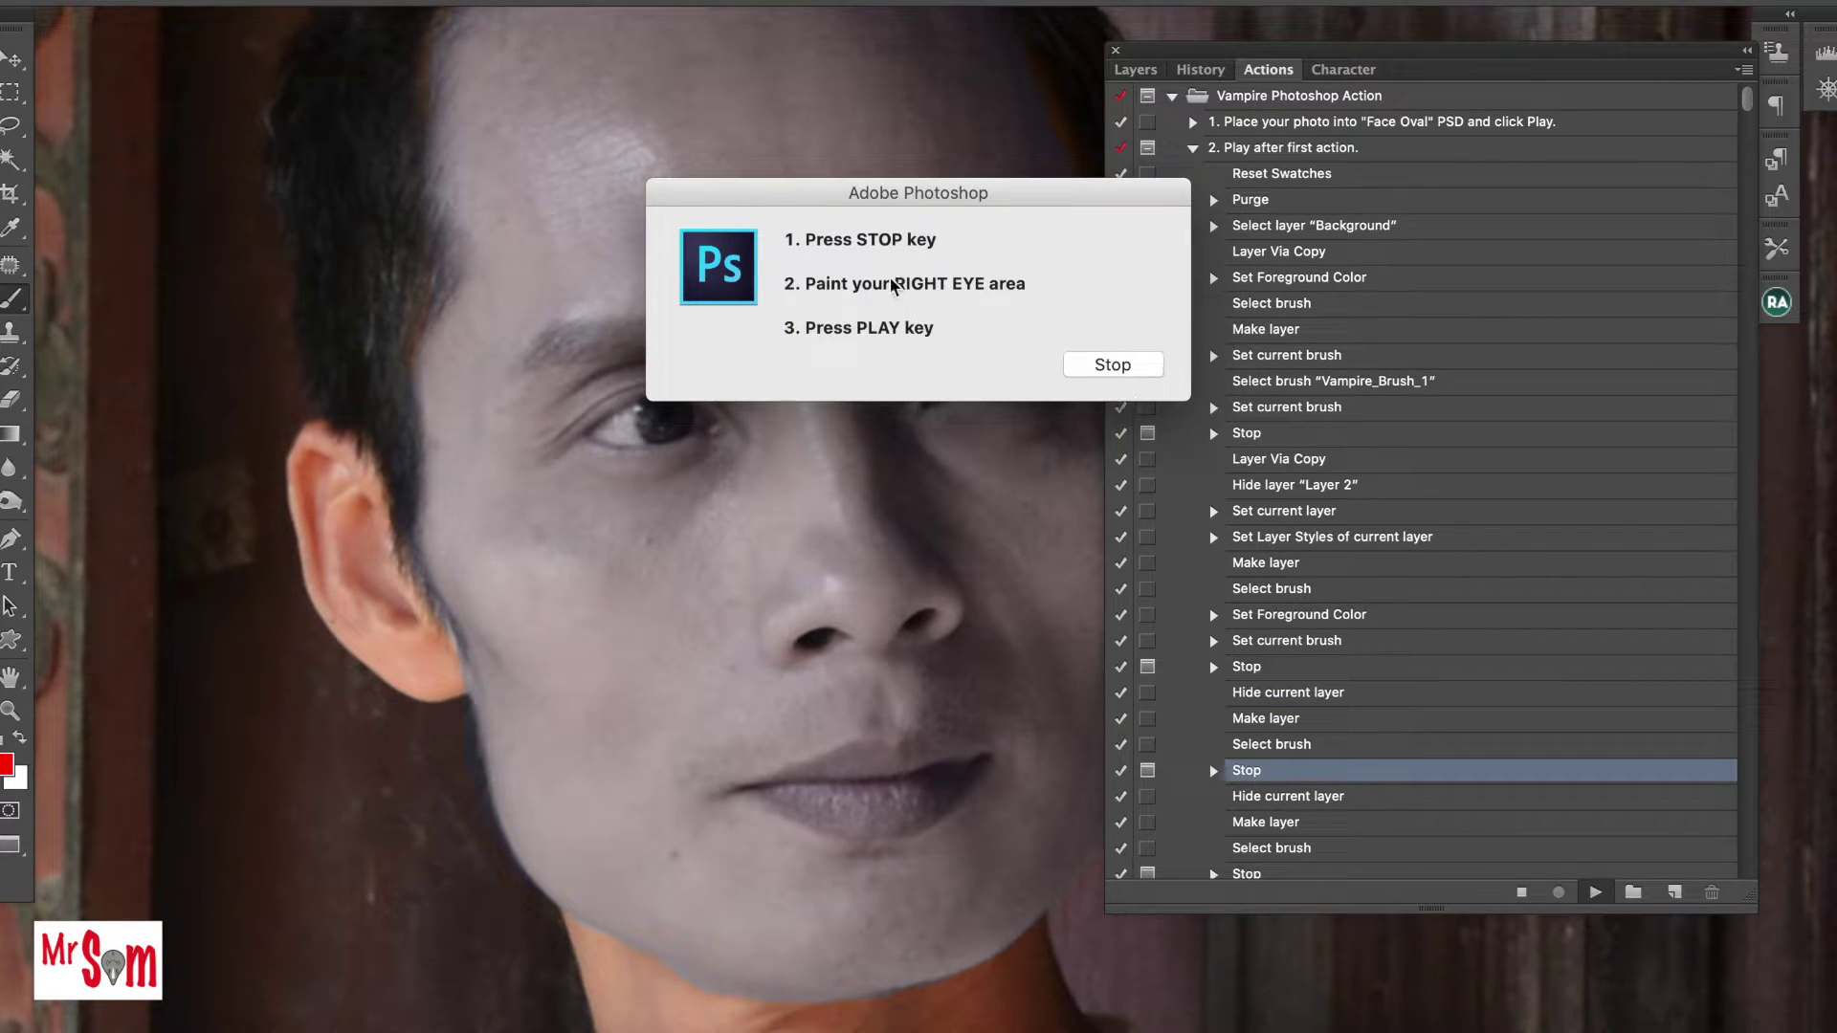
{"action": "left_click_drag", "start_coordinate": [896, 285], "coordinate": [976, 285]}
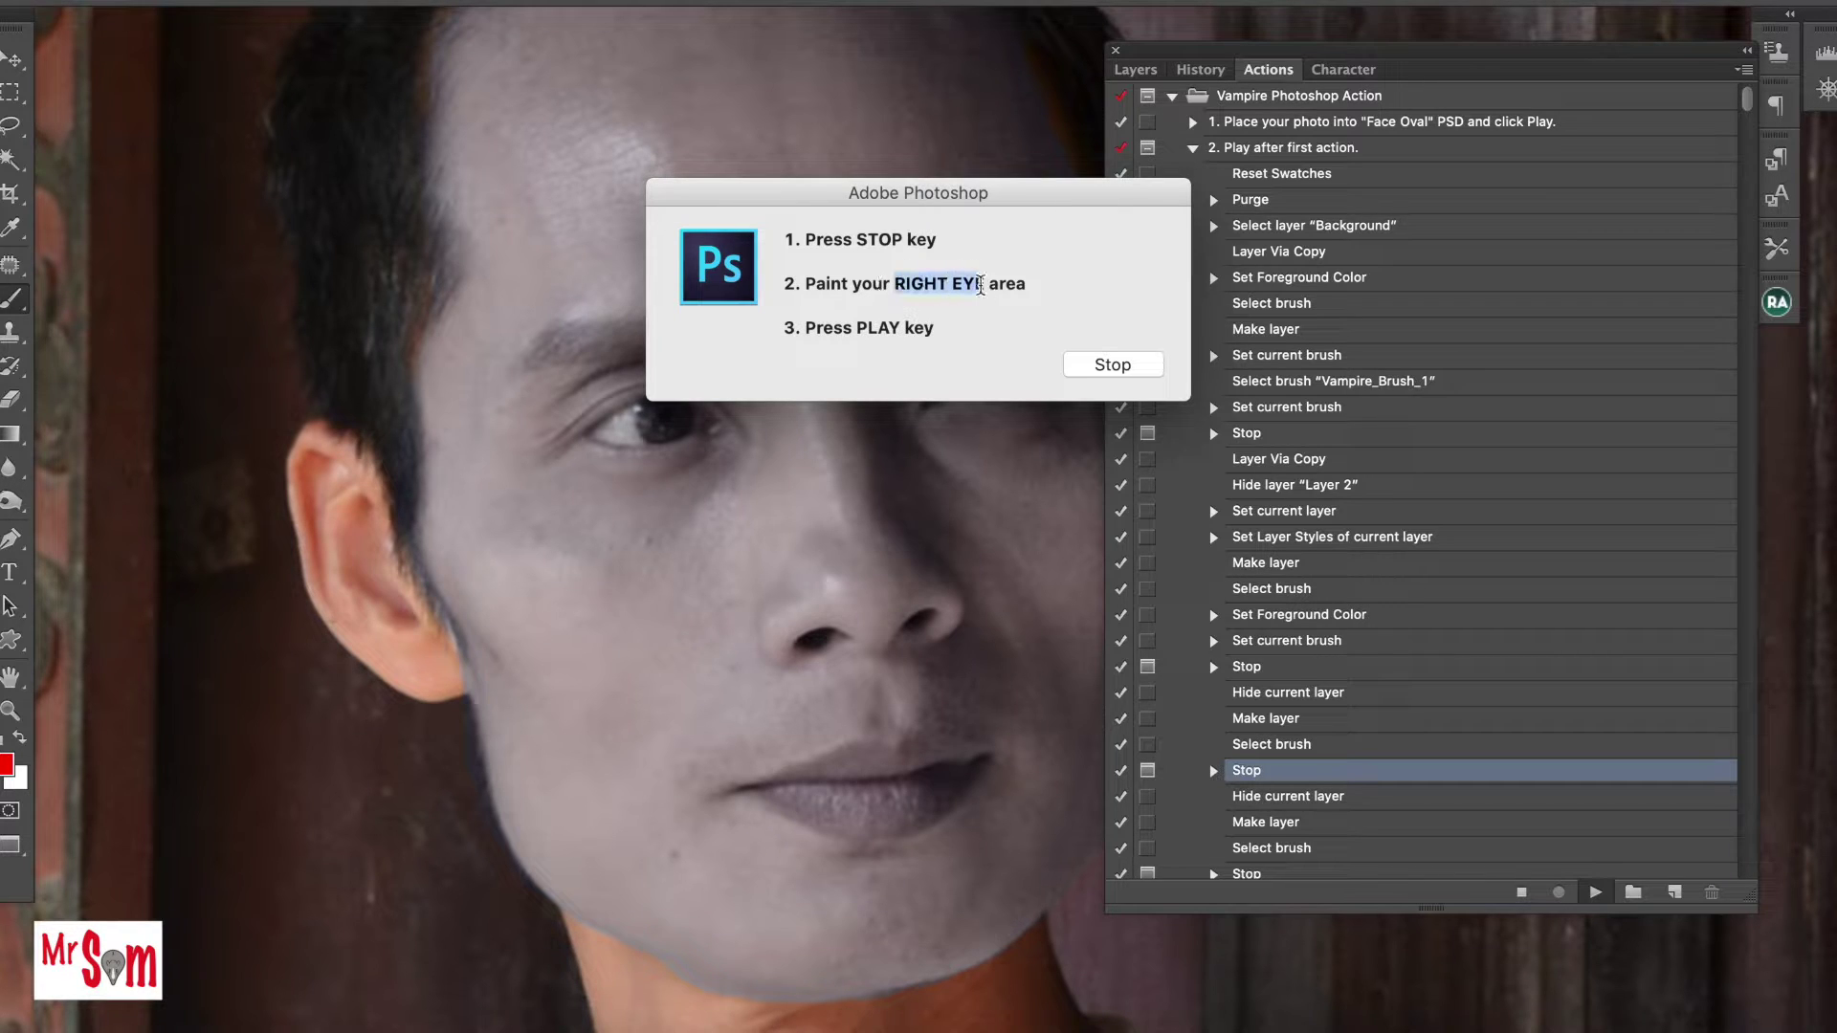
{"action": "left_click", "coordinate": [1112, 364]}
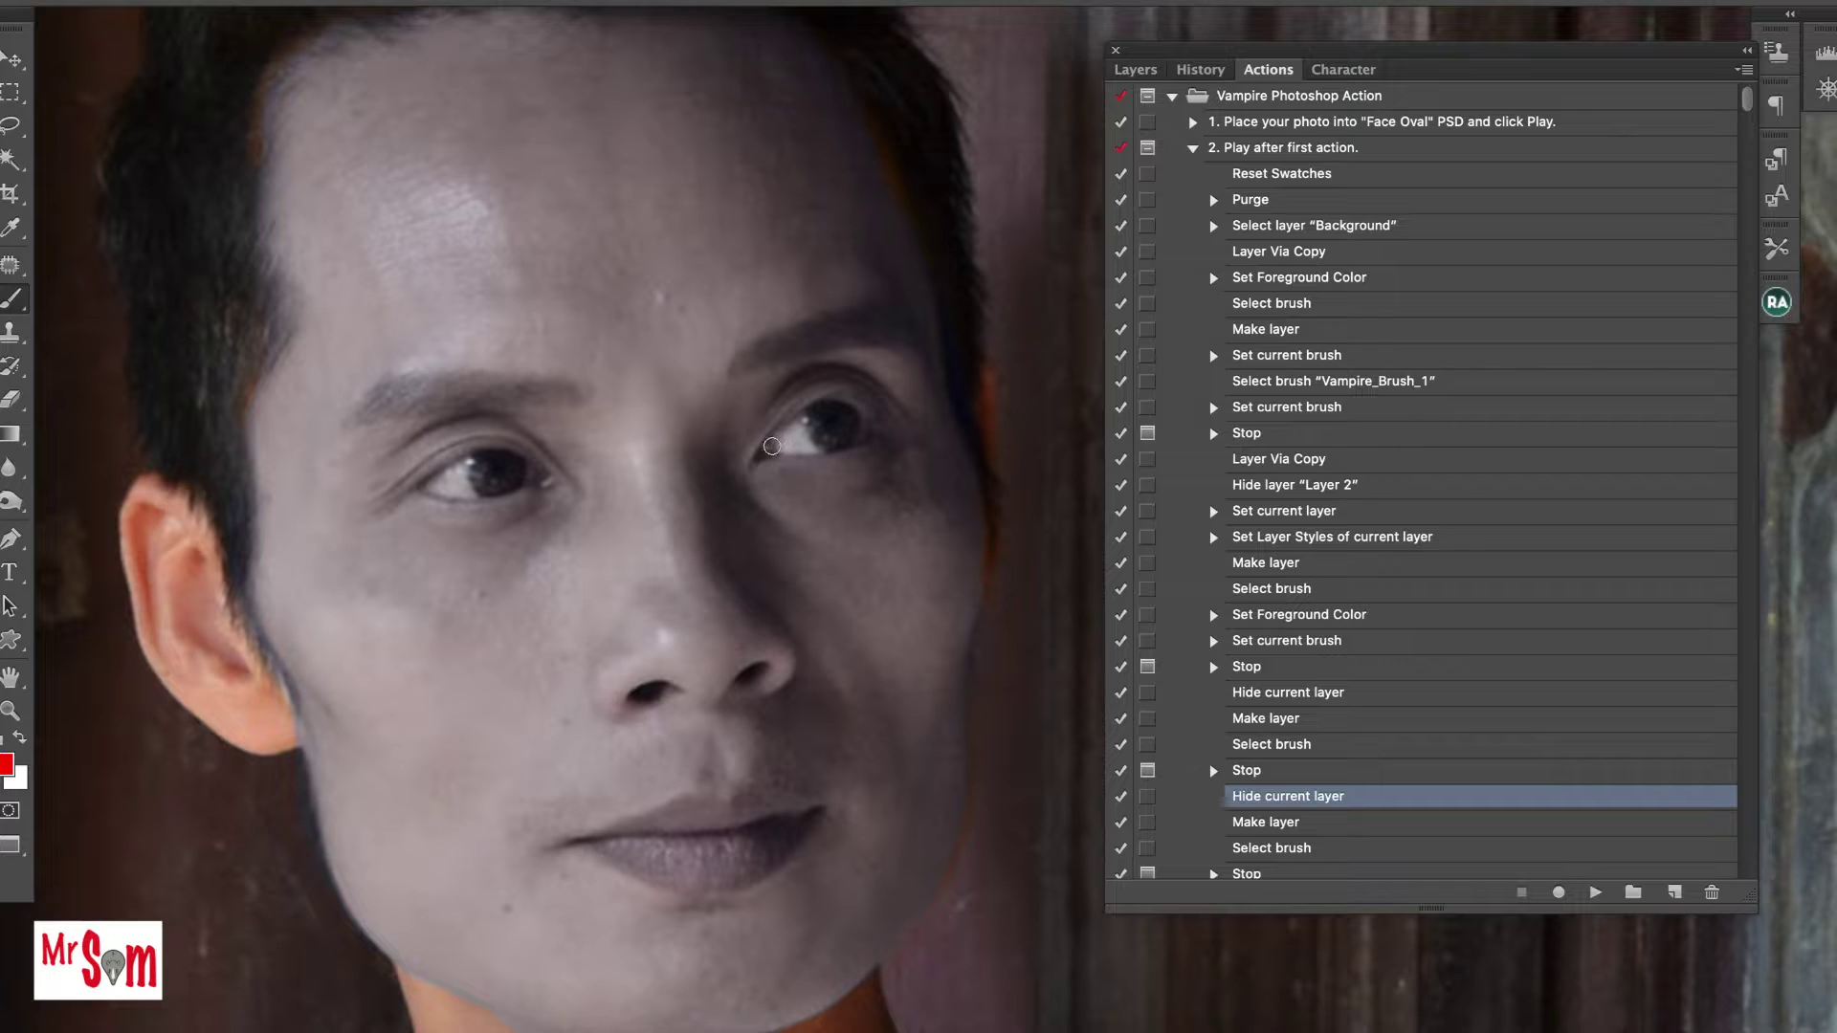
{"action": "mouse_move", "coordinate": [770, 446]}
{"action": "left_mouse_down"}
{"action": "mouse_move", "coordinate": [823, 410]}
{"action": "mouse_move", "coordinate": [801, 443]}
{"action": "left_mouse_up"}
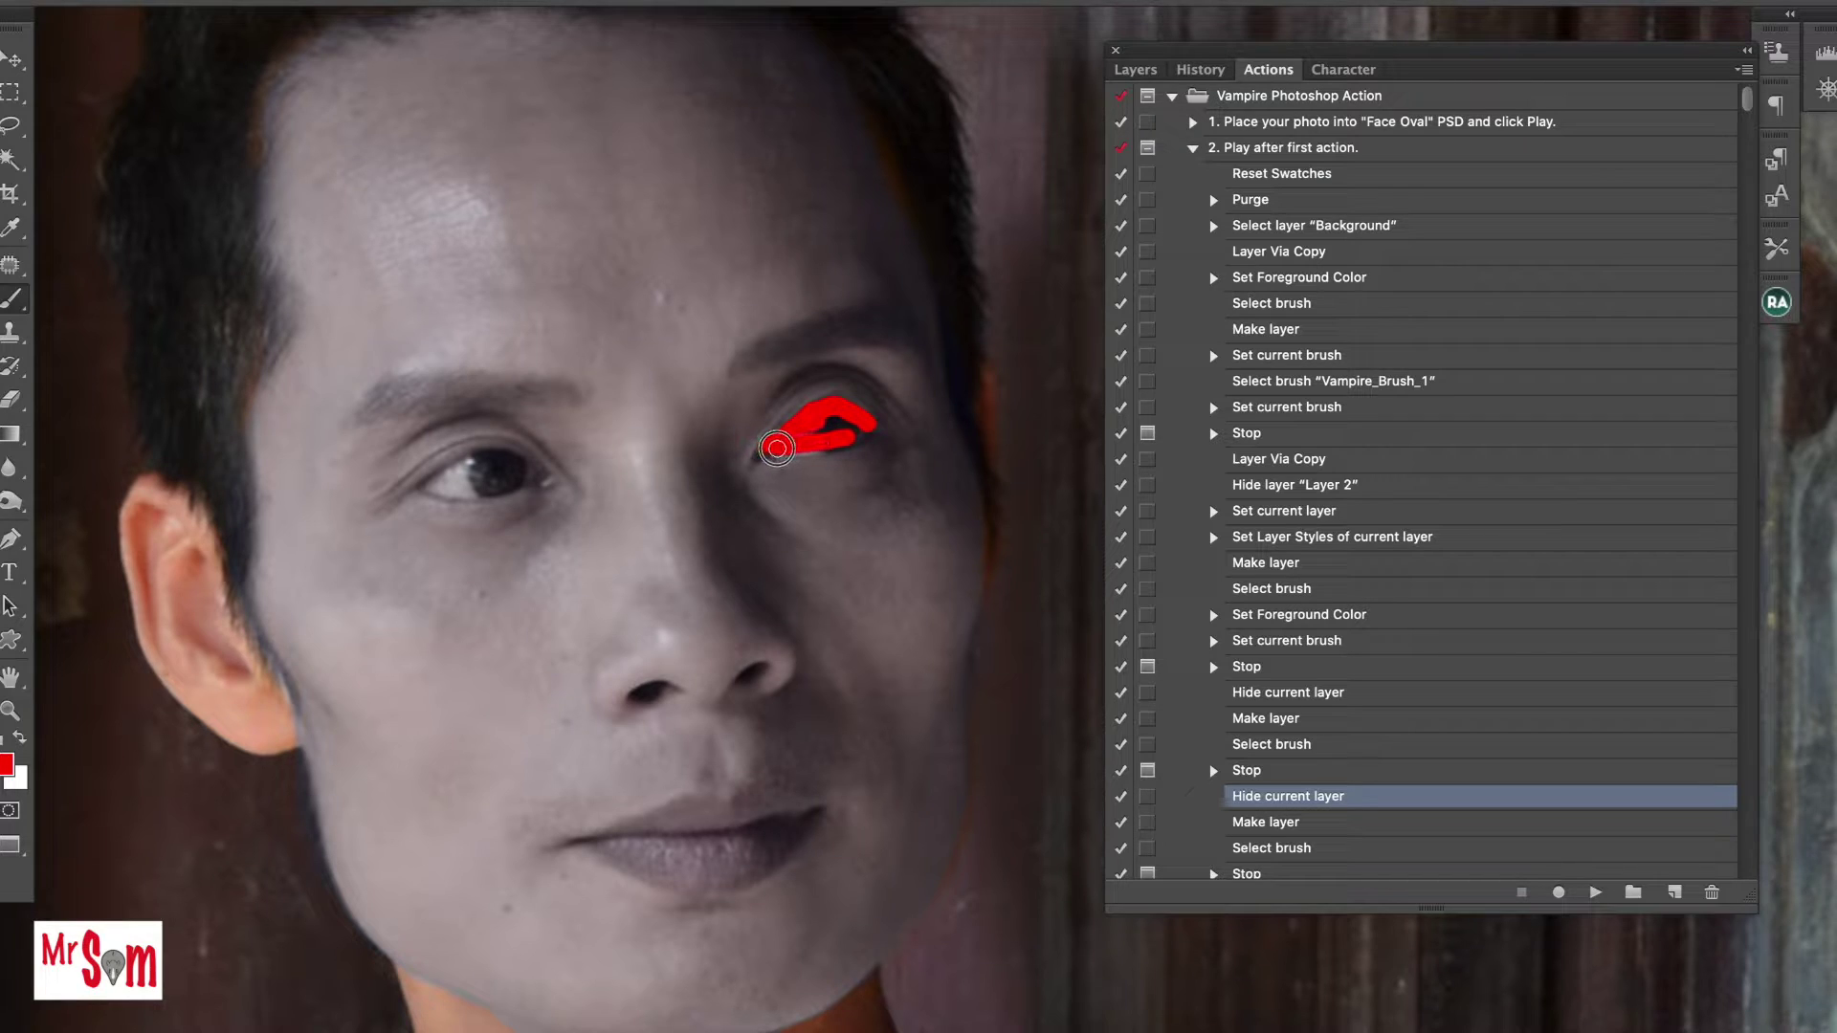
{"action": "mouse_move", "coordinate": [798, 445]}
{"action": "left_mouse_down"}
{"action": "mouse_move", "coordinate": [858, 426]}
{"action": "mouse_move", "coordinate": [822, 444]}
{"action": "left_mouse_up"}
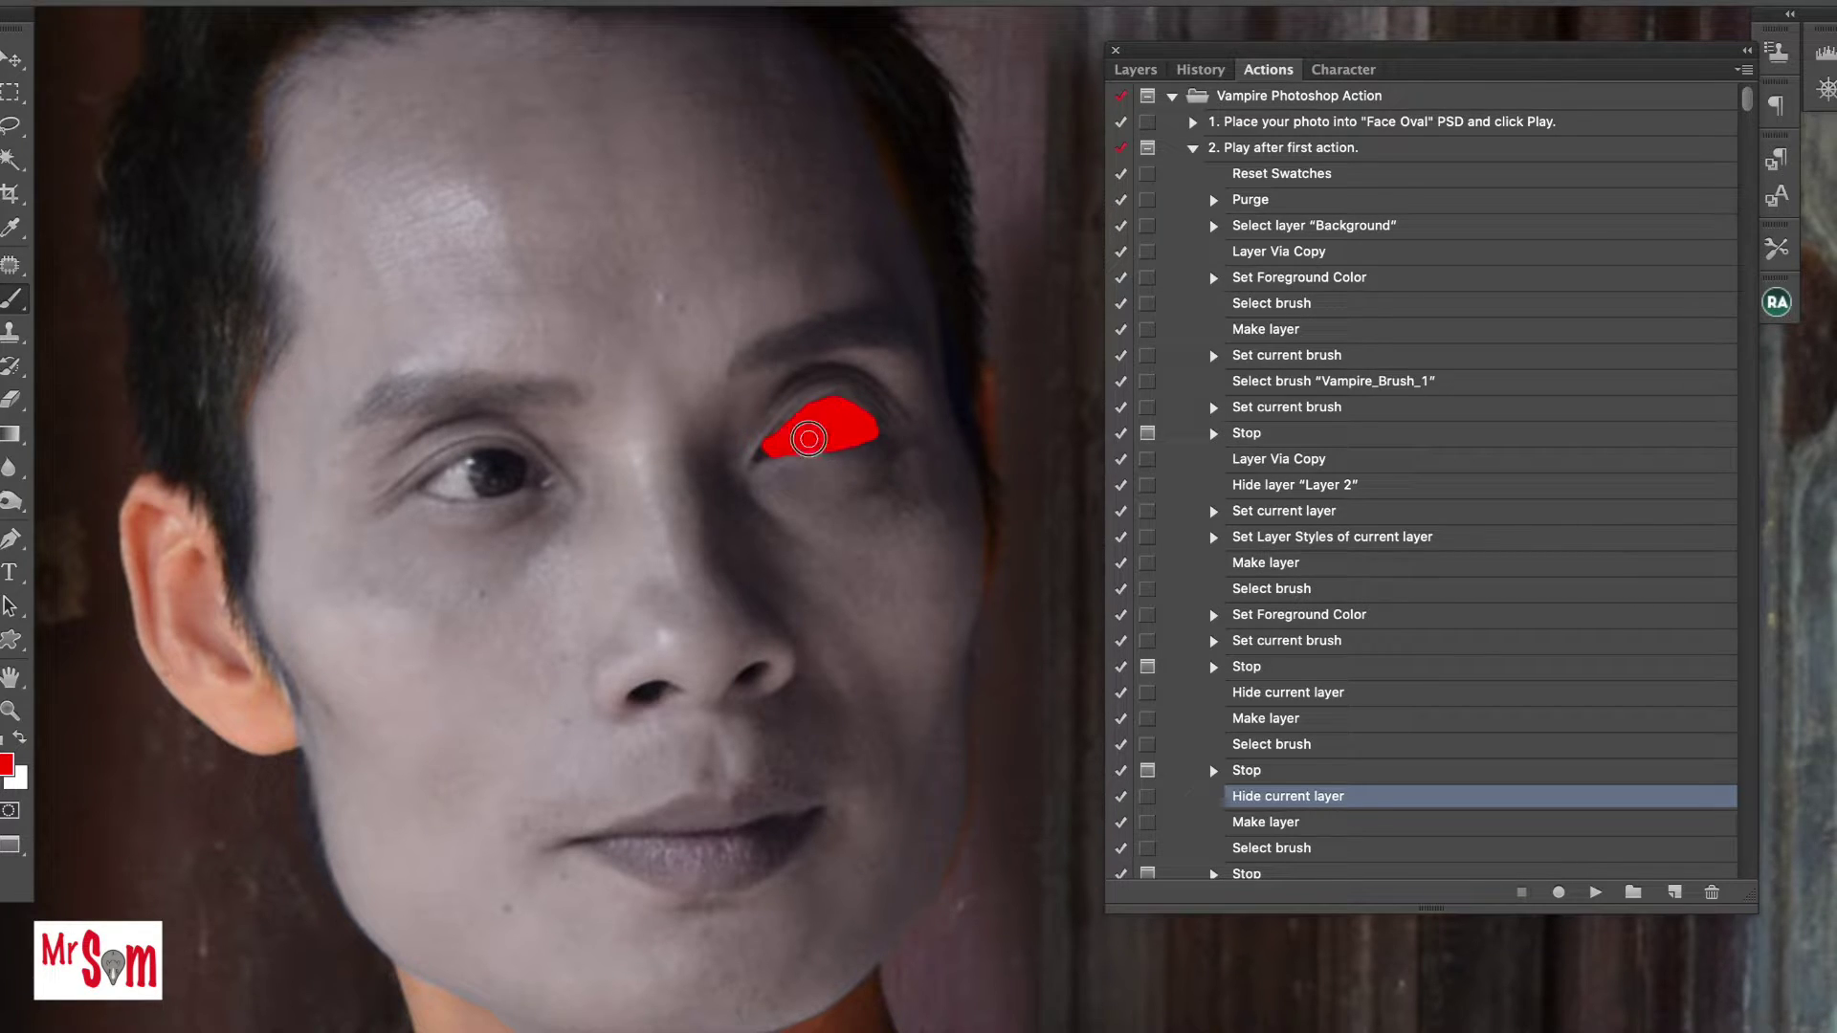
{"action": "left_click", "coordinate": [1603, 894]}
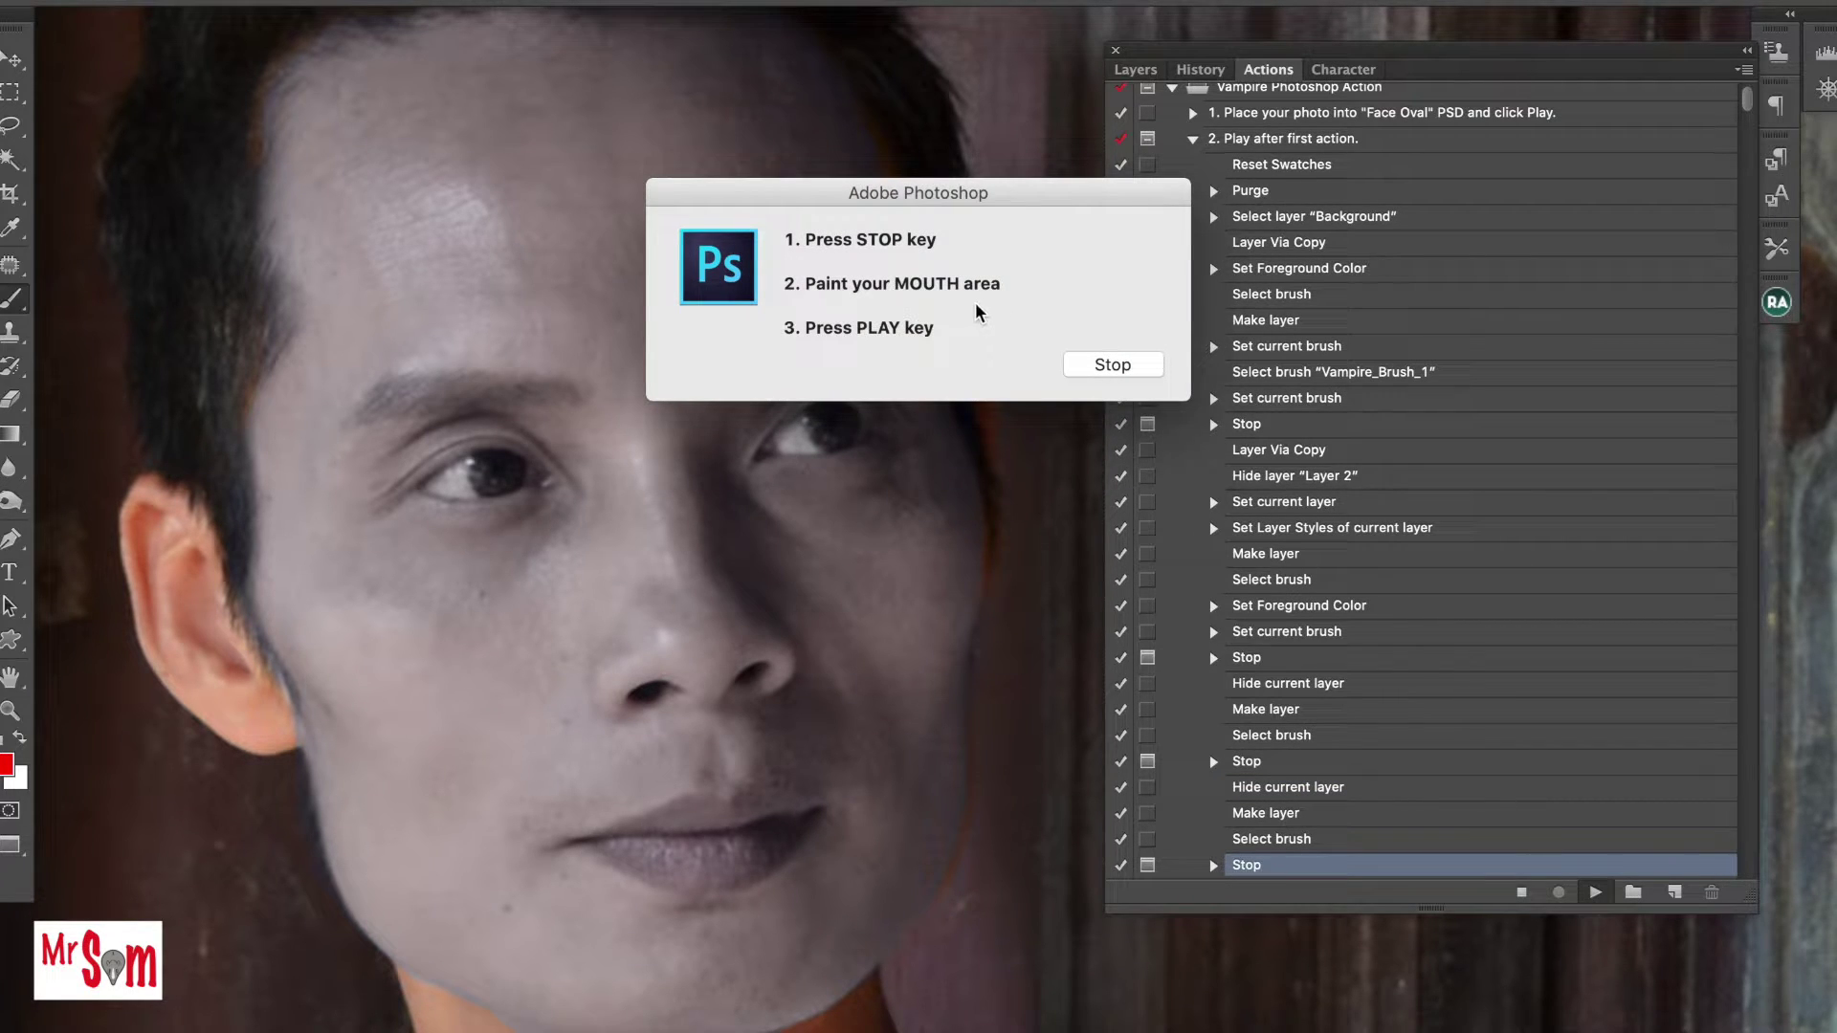
Pause at the mouth prompt and try a 111 px brush, undoing a stray forehead stroke.
{"action": "left_click", "coordinate": [1108, 366]}
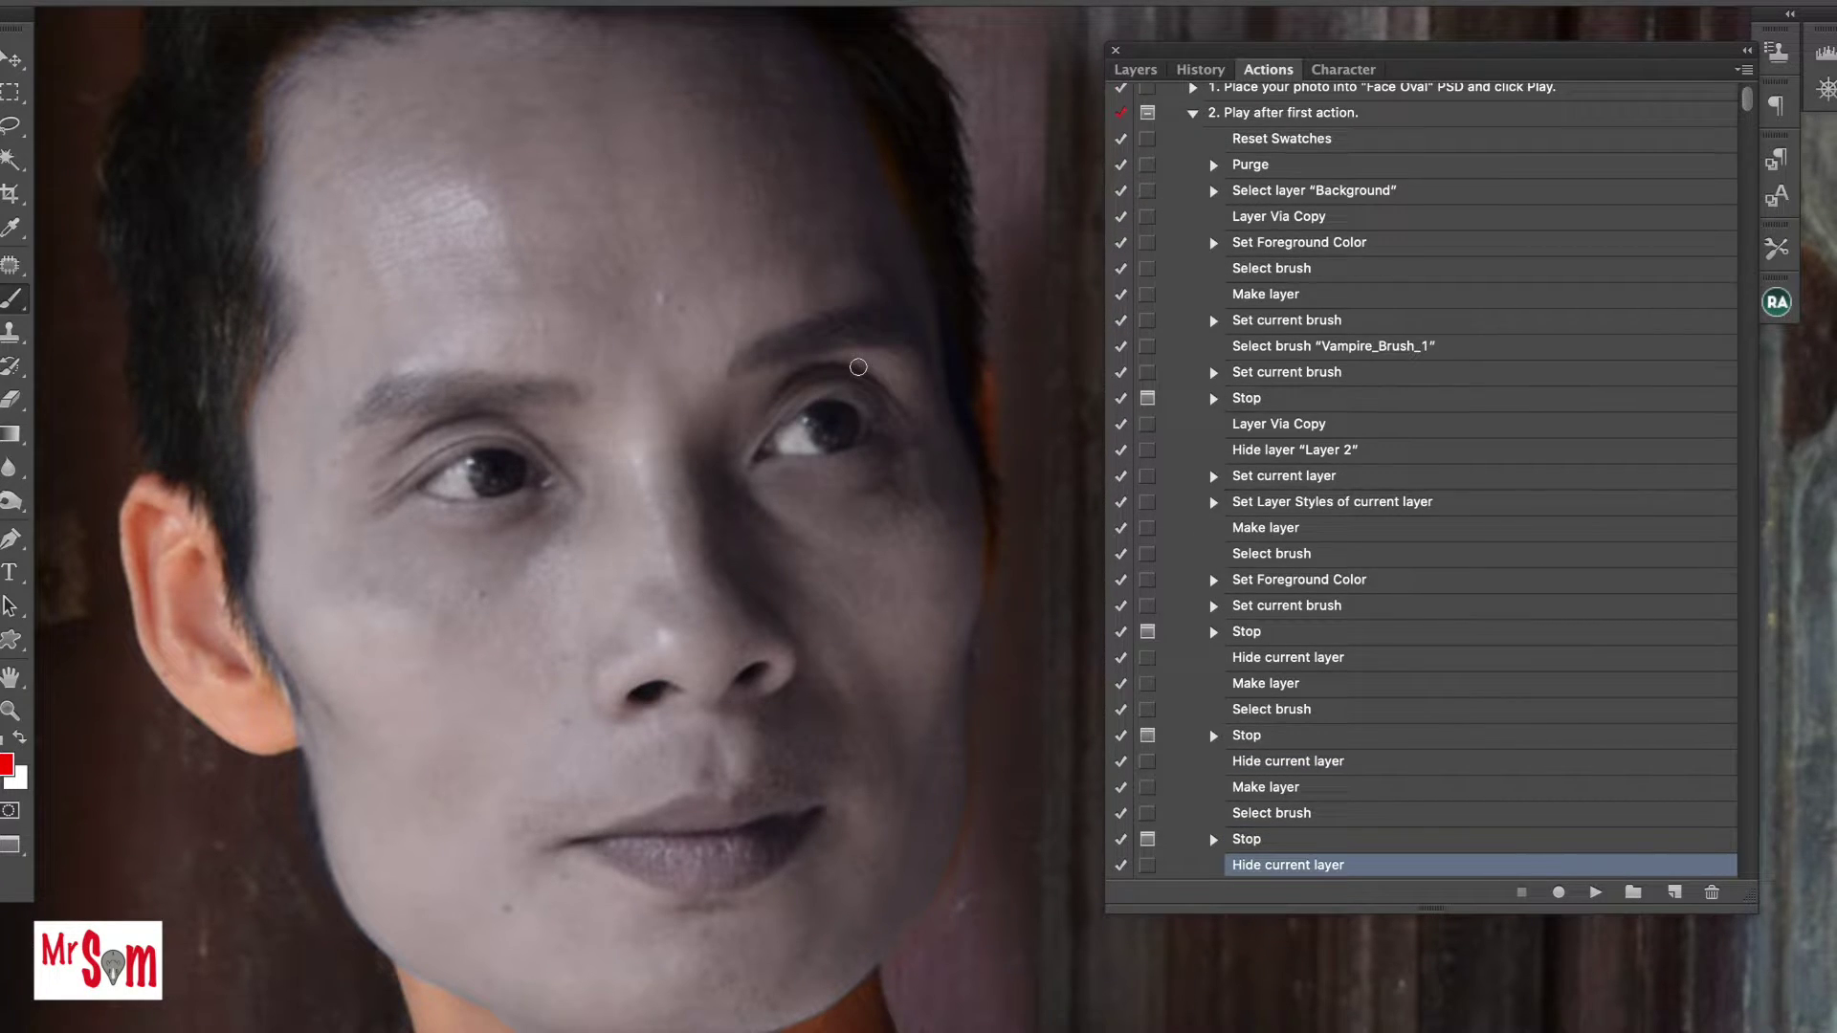
{"action": "key", "text": "ctrl+minus"}
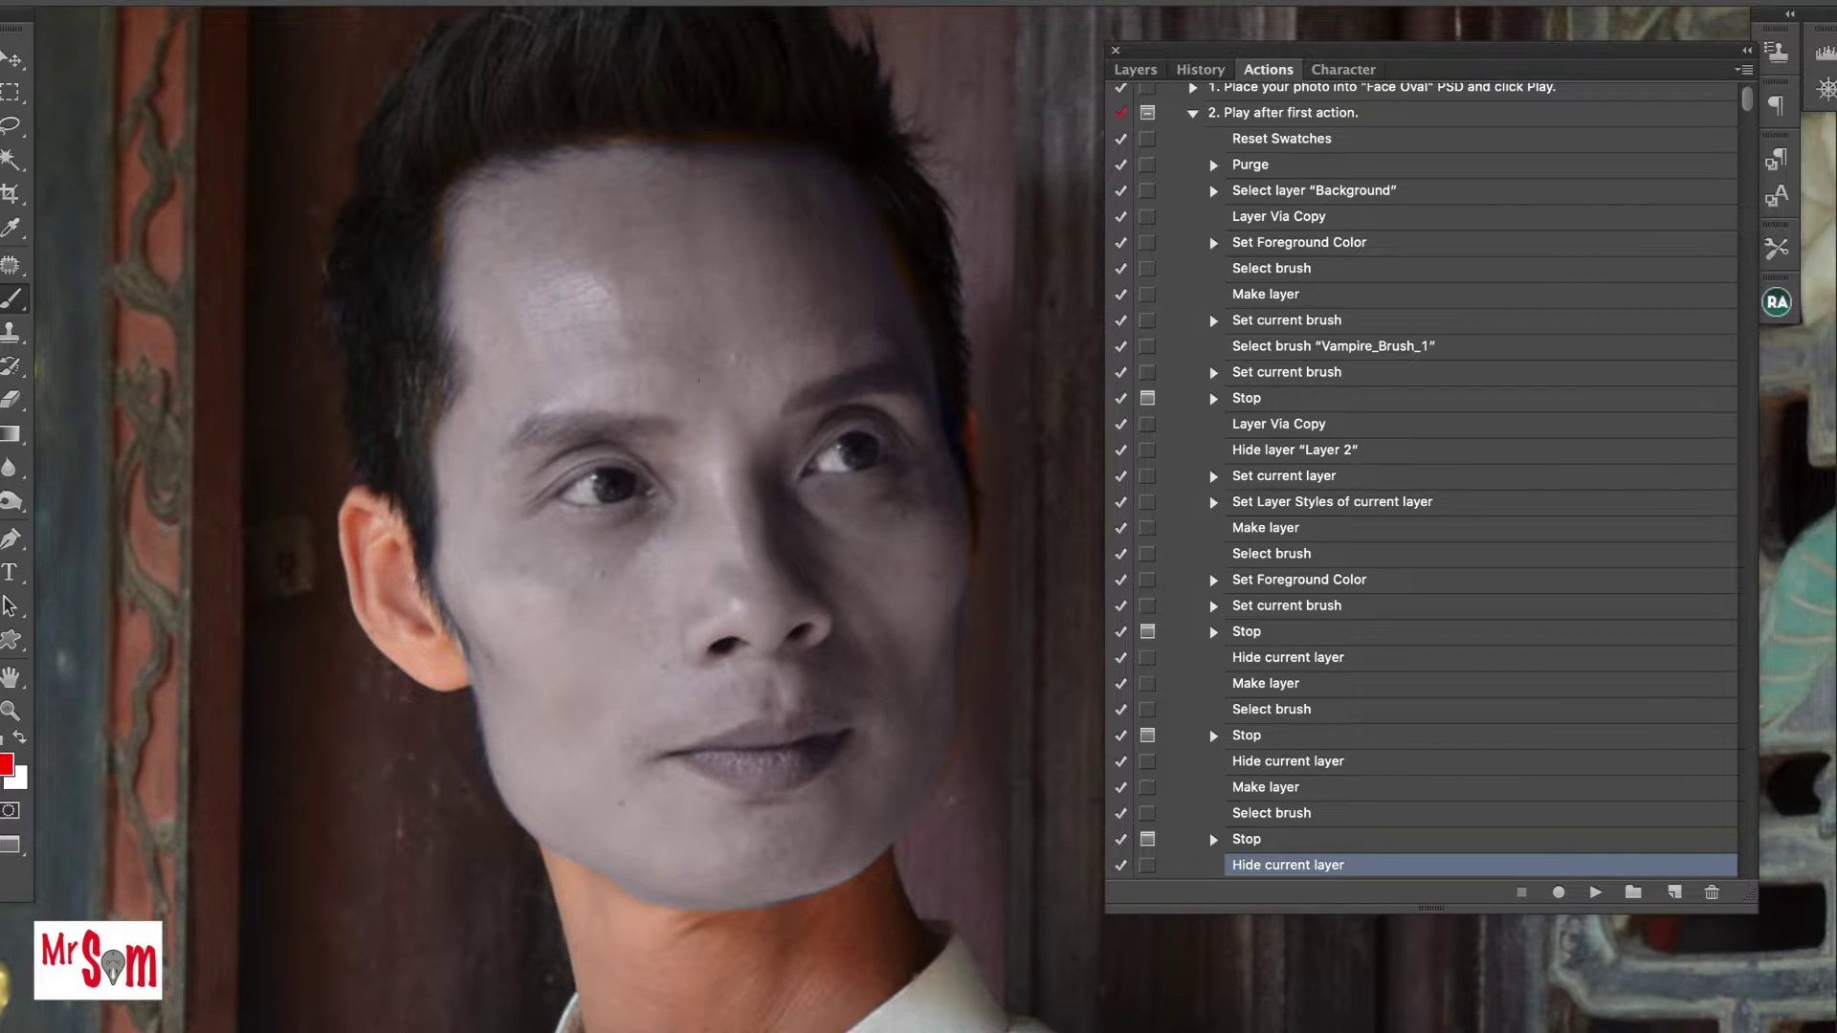
{"action": "right_click", "coordinate": [855, 376]}
{"action": "left_click_drag", "start_coordinate": [899, 375], "coordinate": [920, 373]}
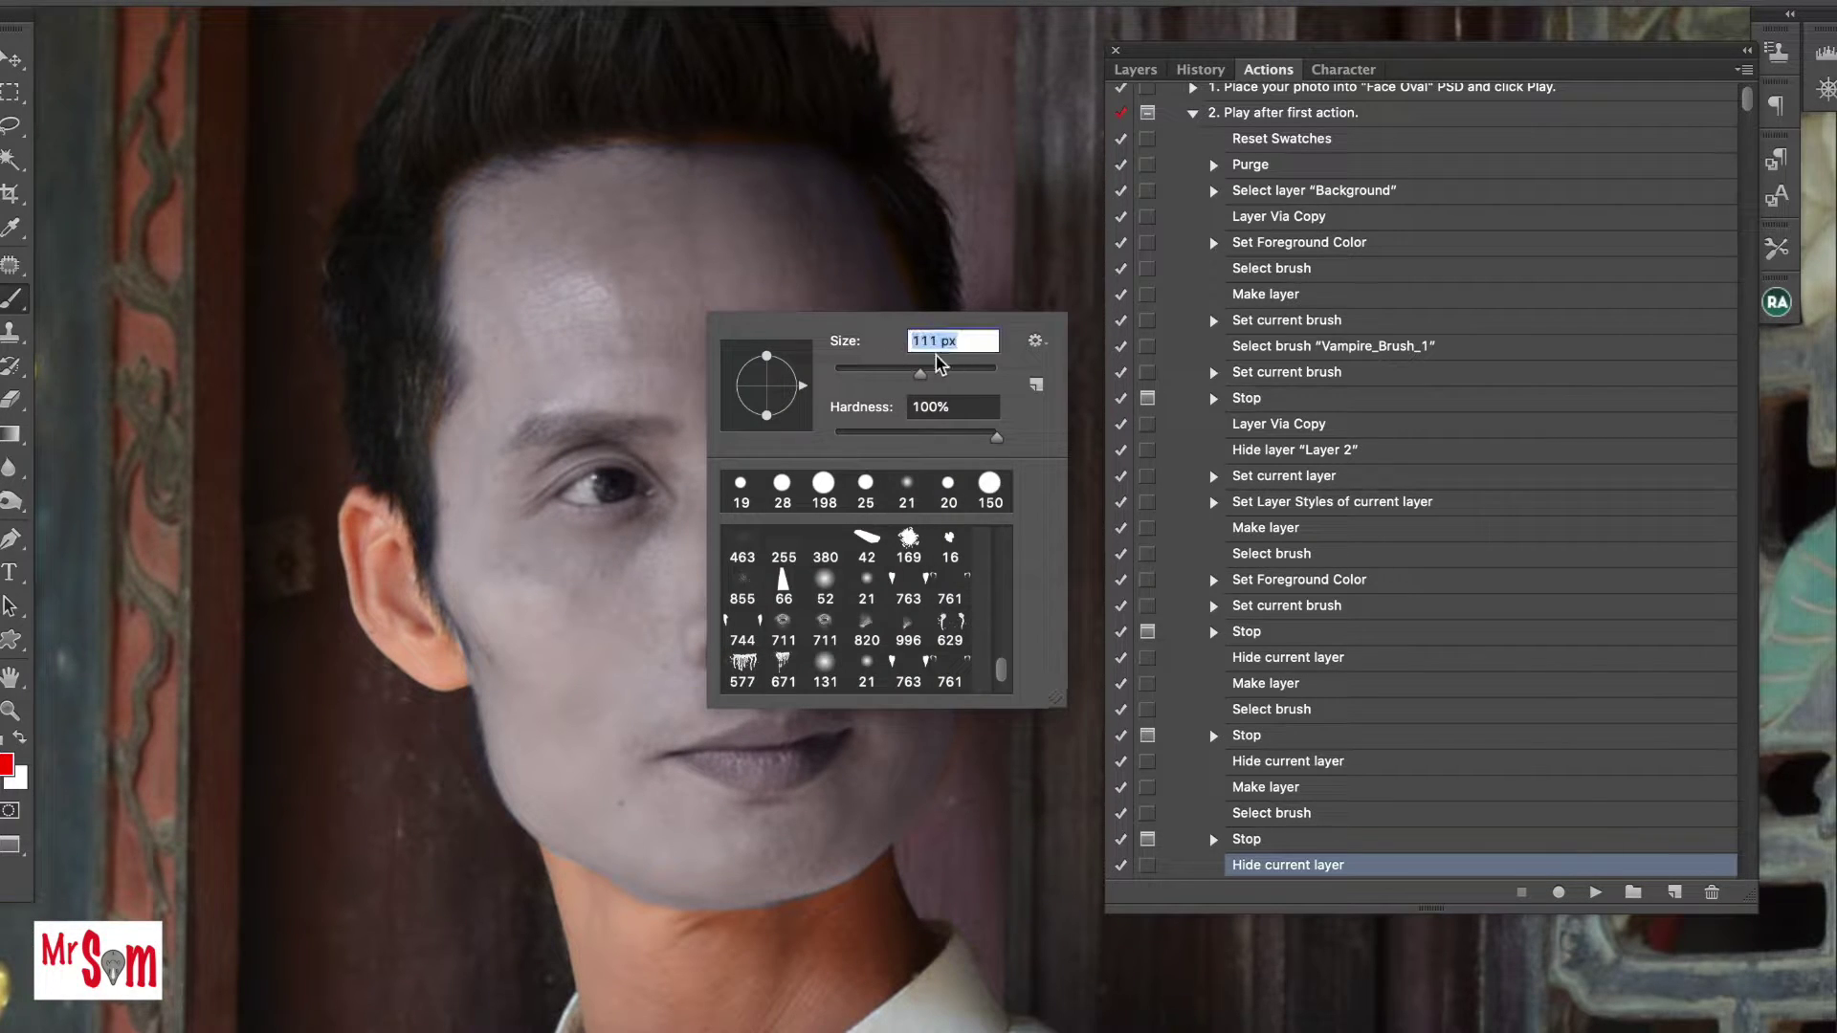
{"action": "key", "text": "Return"}
{"action": "mouse_move", "coordinate": [505, 212]}
{"action": "left_mouse_down"}
{"action": "mouse_move", "coordinate": [475, 251]}
{"action": "mouse_move", "coordinate": [744, 175]}
{"action": "mouse_move", "coordinate": [808, 176]}
{"action": "left_mouse_up"}
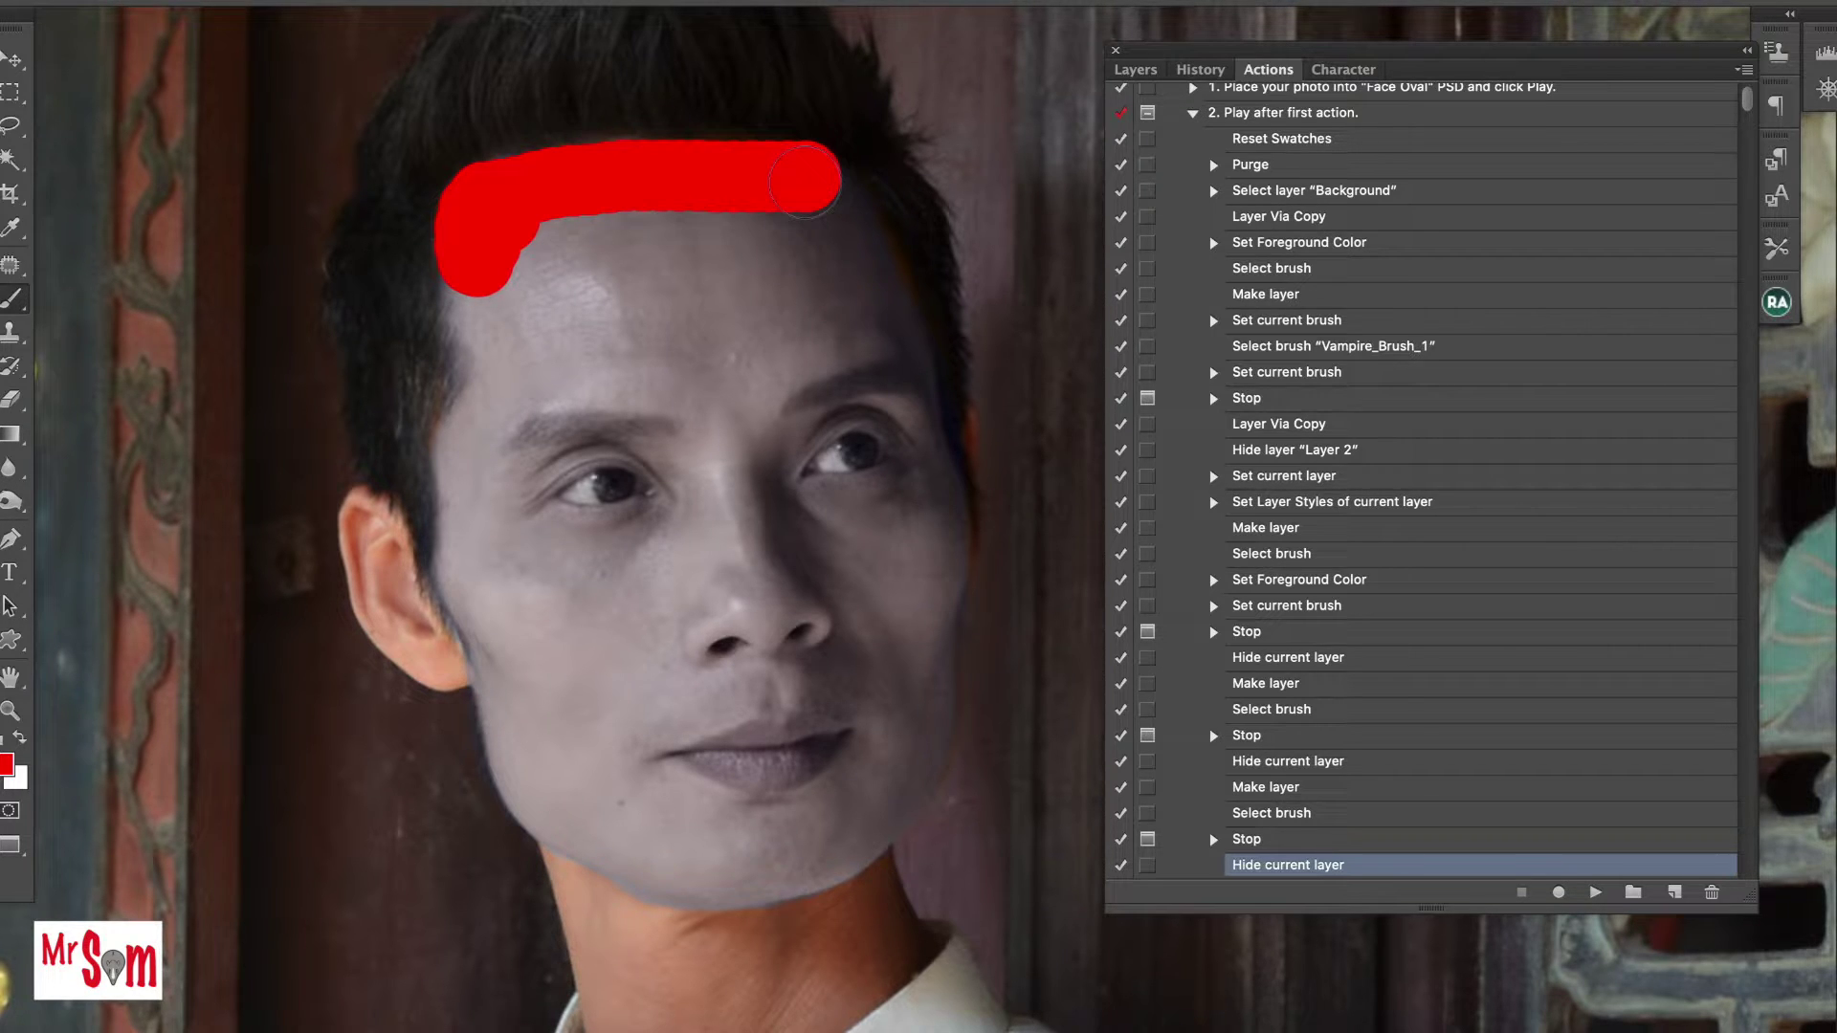
{"action": "key", "text": "ctrl+z"}
Paint the mouth red with a 27 px brush and resume the action.
{"action": "key", "text": "ctrl+plus"}
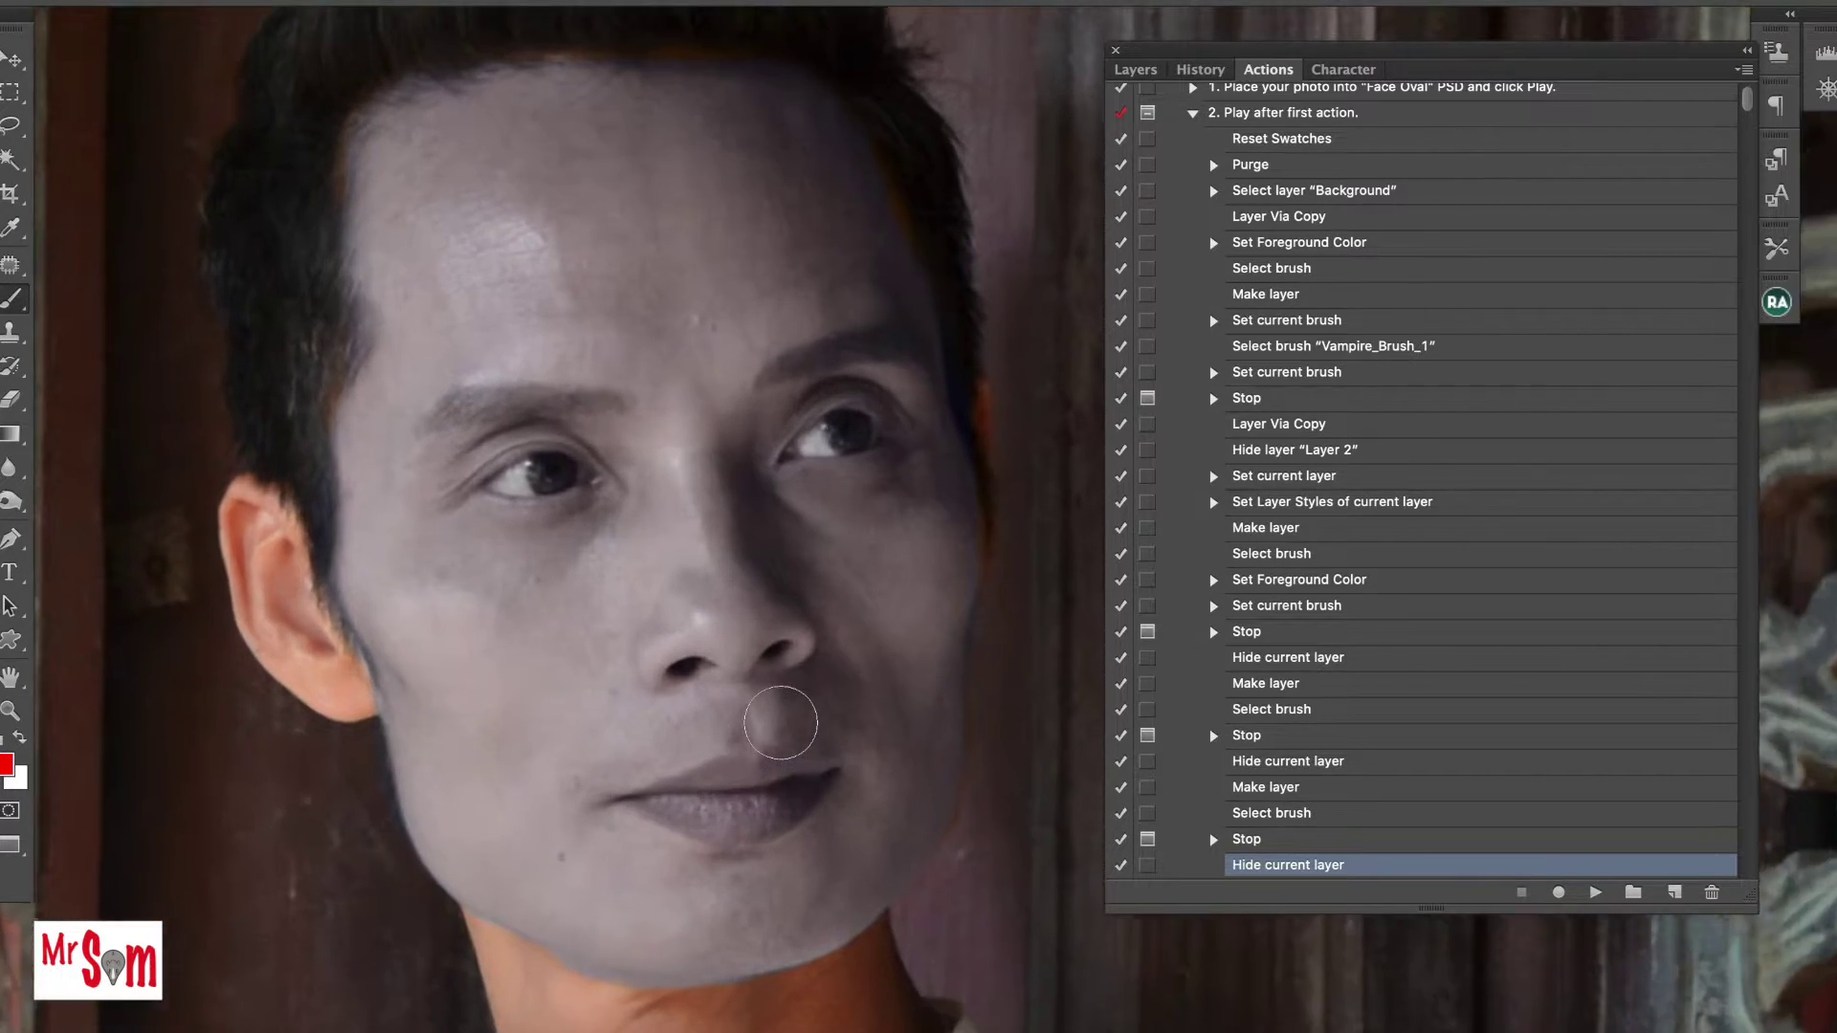
{"action": "key", "text": "ctrl+plus"}
{"action": "scroll", "coordinate": [781, 722], "scroll_direction": "down", "scroll_amount": 5}
{"action": "right_click", "coordinate": [787, 517]}
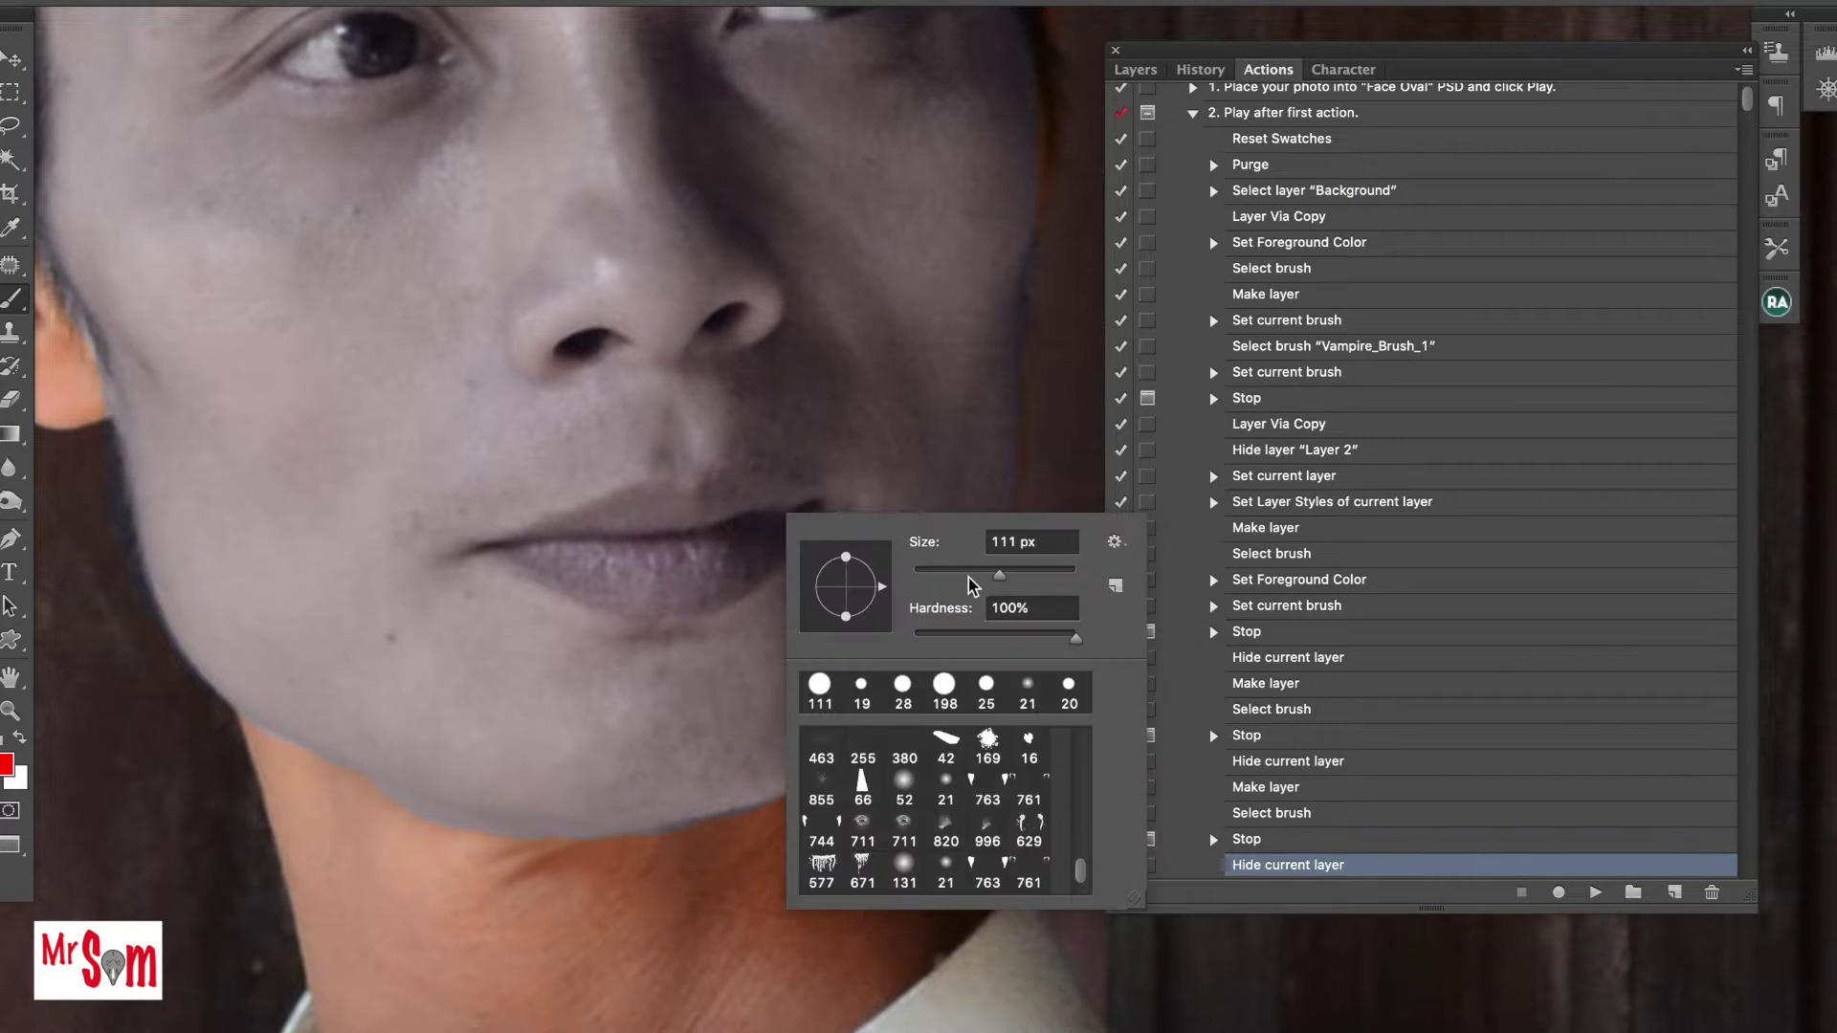
{"action": "mouse_move", "coordinate": [970, 578]}
{"action": "left_mouse_down"}
{"action": "mouse_move", "coordinate": [759, 524]}
{"action": "mouse_move", "coordinate": [935, 580]}
{"action": "left_mouse_up"}
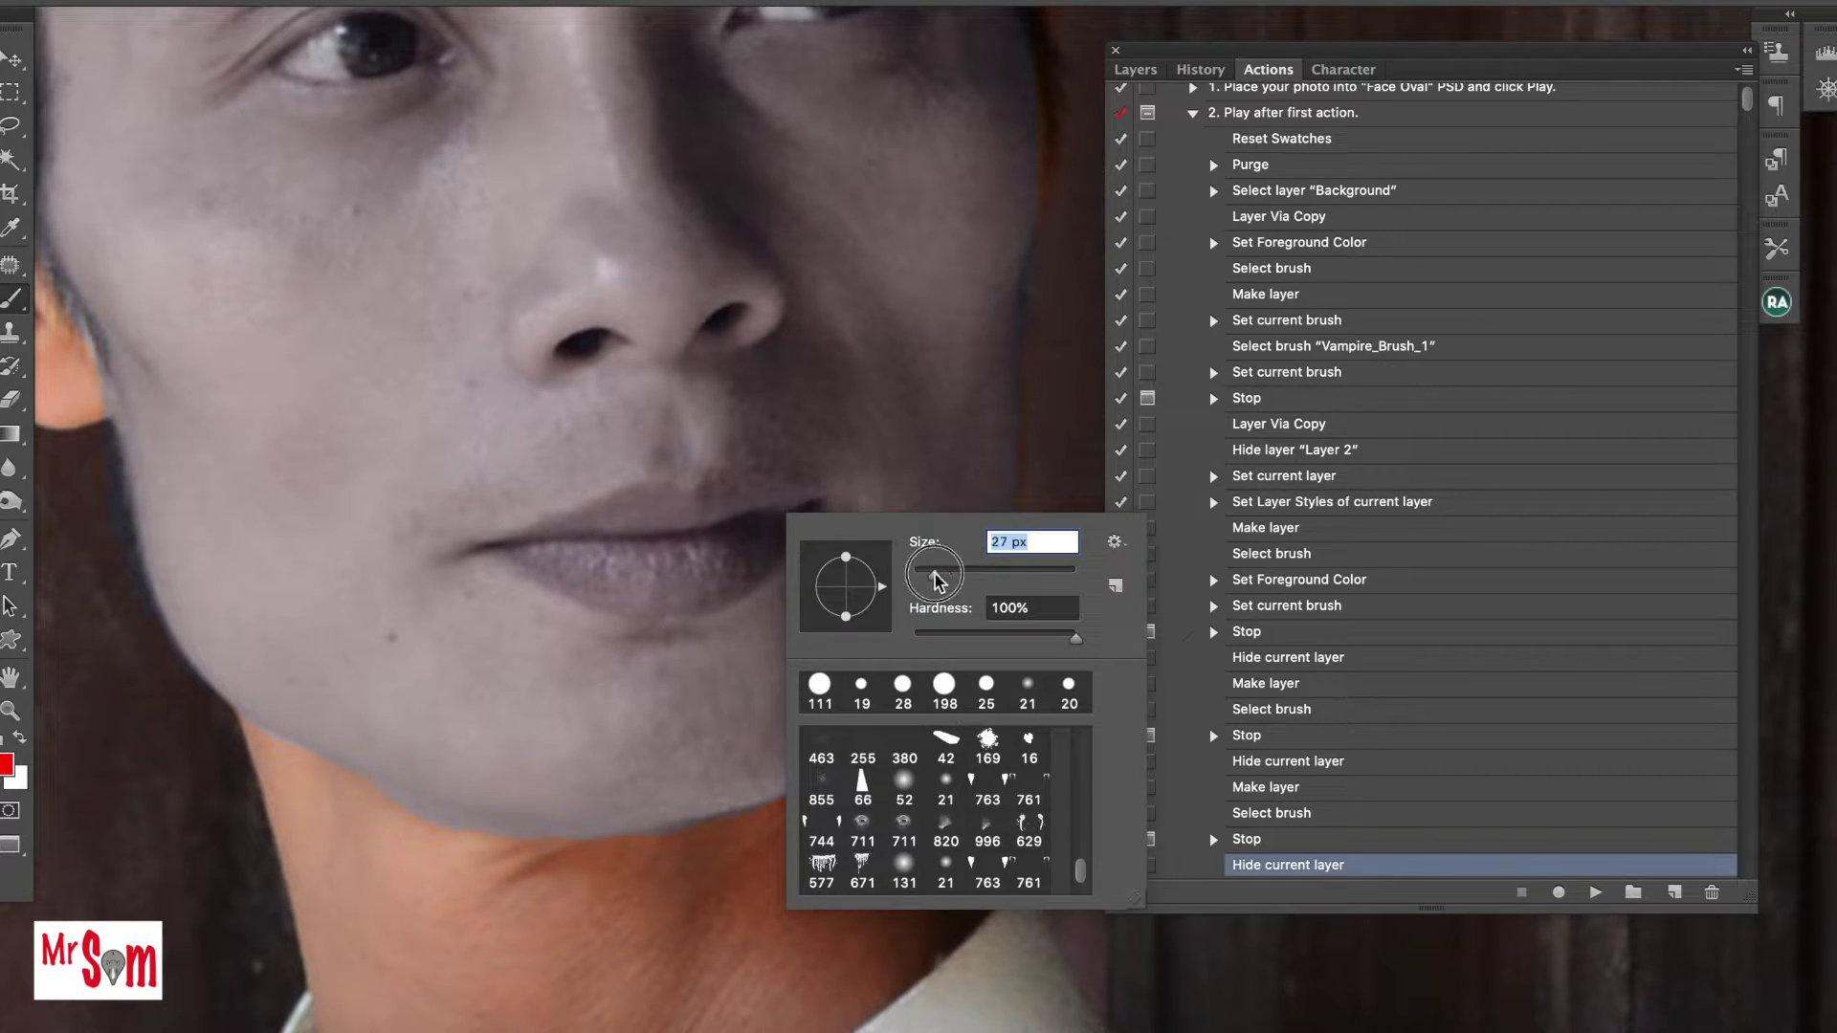
{"action": "mouse_move", "coordinate": [713, 496]}
{"action": "left_mouse_down"}
{"action": "mouse_move", "coordinate": [635, 500]}
{"action": "mouse_move", "coordinate": [512, 545]}
{"action": "mouse_move", "coordinate": [548, 577]}
{"action": "mouse_move", "coordinate": [705, 595]}
{"action": "mouse_move", "coordinate": [663, 609]}
{"action": "mouse_move", "coordinate": [812, 516]}
{"action": "mouse_move", "coordinate": [787, 492]}
{"action": "mouse_move", "coordinate": [730, 490]}
{"action": "mouse_move", "coordinate": [759, 496]}
{"action": "mouse_move", "coordinate": [549, 536]}
{"action": "mouse_move", "coordinate": [656, 553]}
{"action": "mouse_move", "coordinate": [779, 508]}
{"action": "mouse_move", "coordinate": [766, 535]}
{"action": "left_mouse_up"}
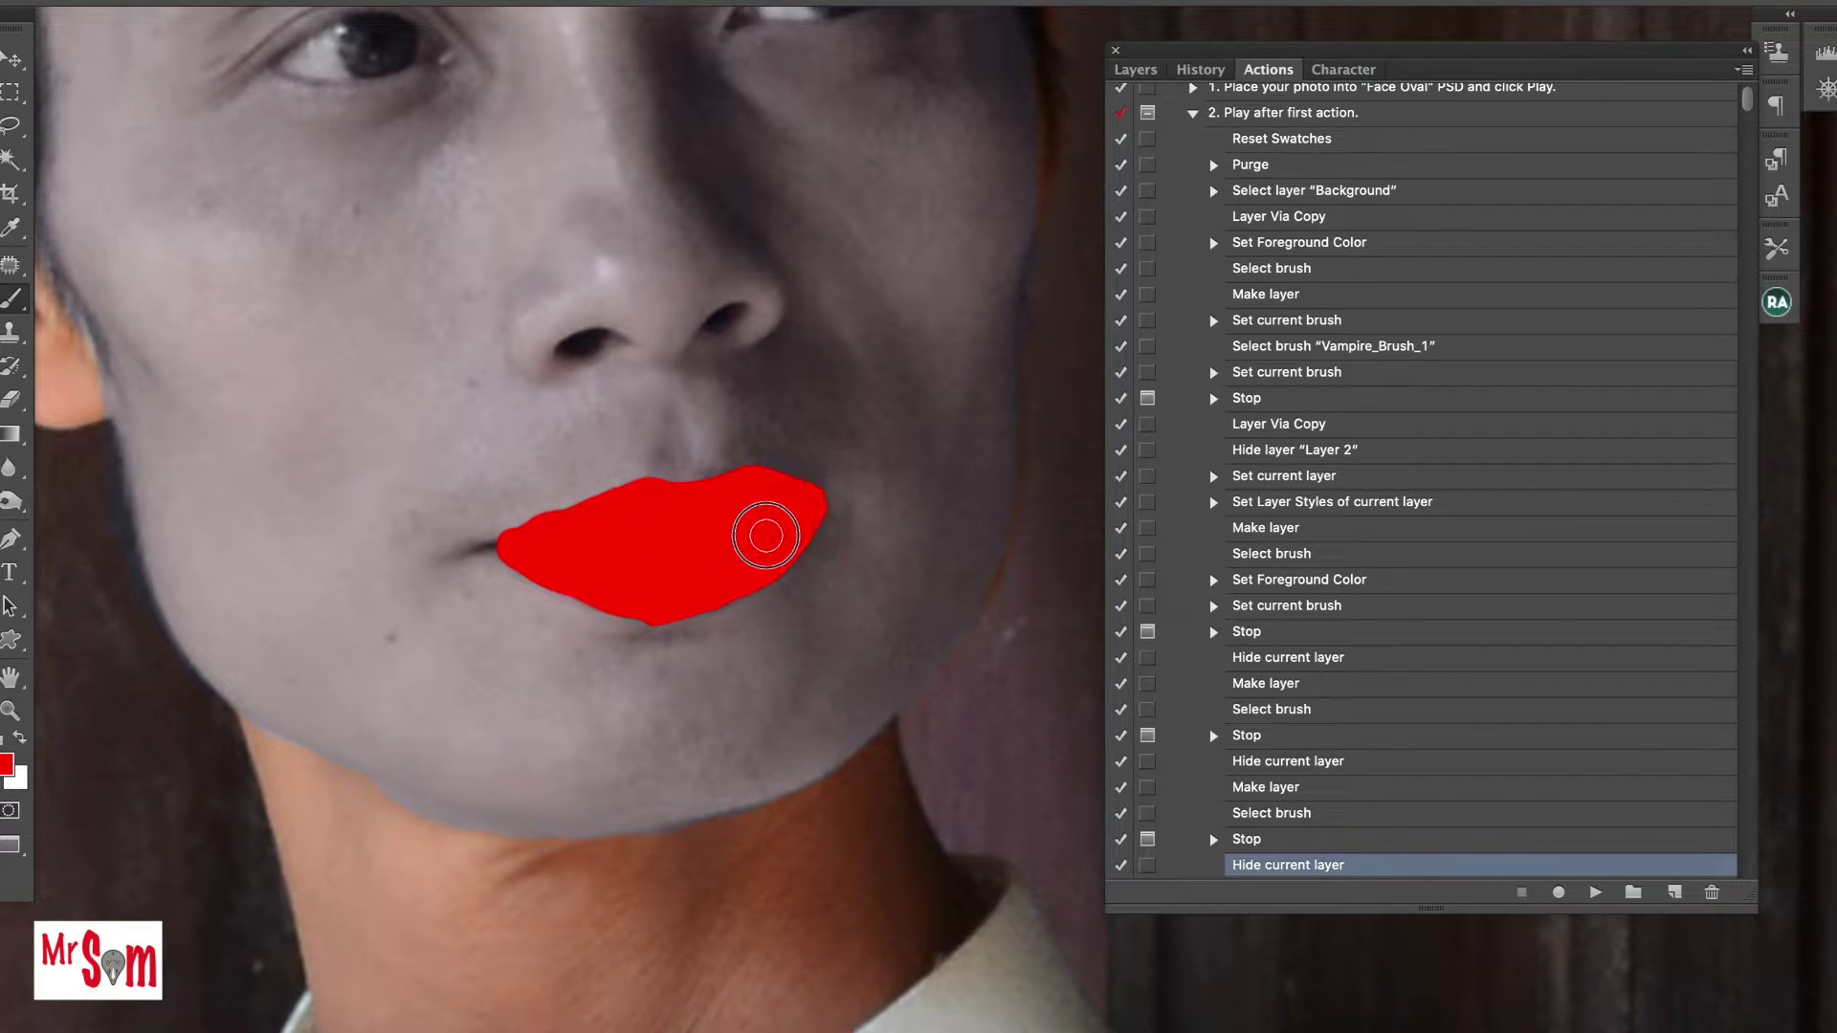
{"action": "left_click", "coordinate": [1594, 894]}
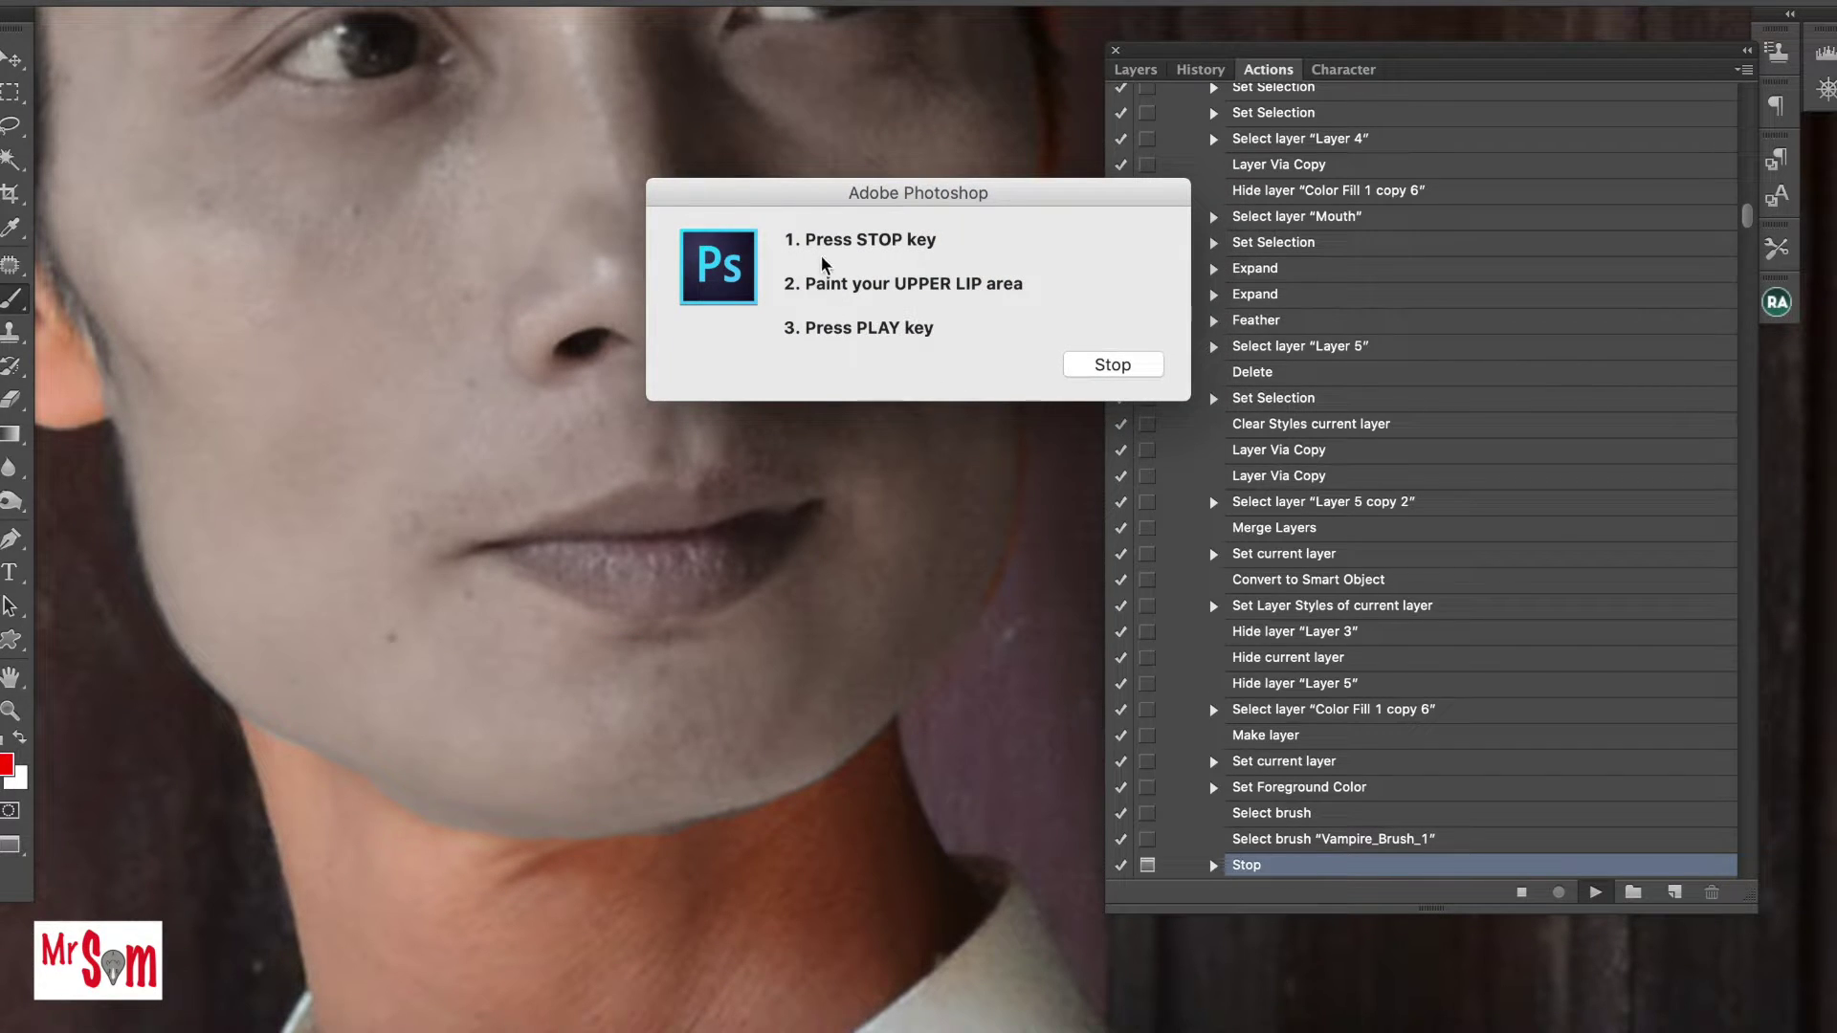
Stop at the upper-lip prompt and paint the upper lip red.
{"action": "left_click_drag", "start_coordinate": [808, 246], "coordinate": [937, 240]}
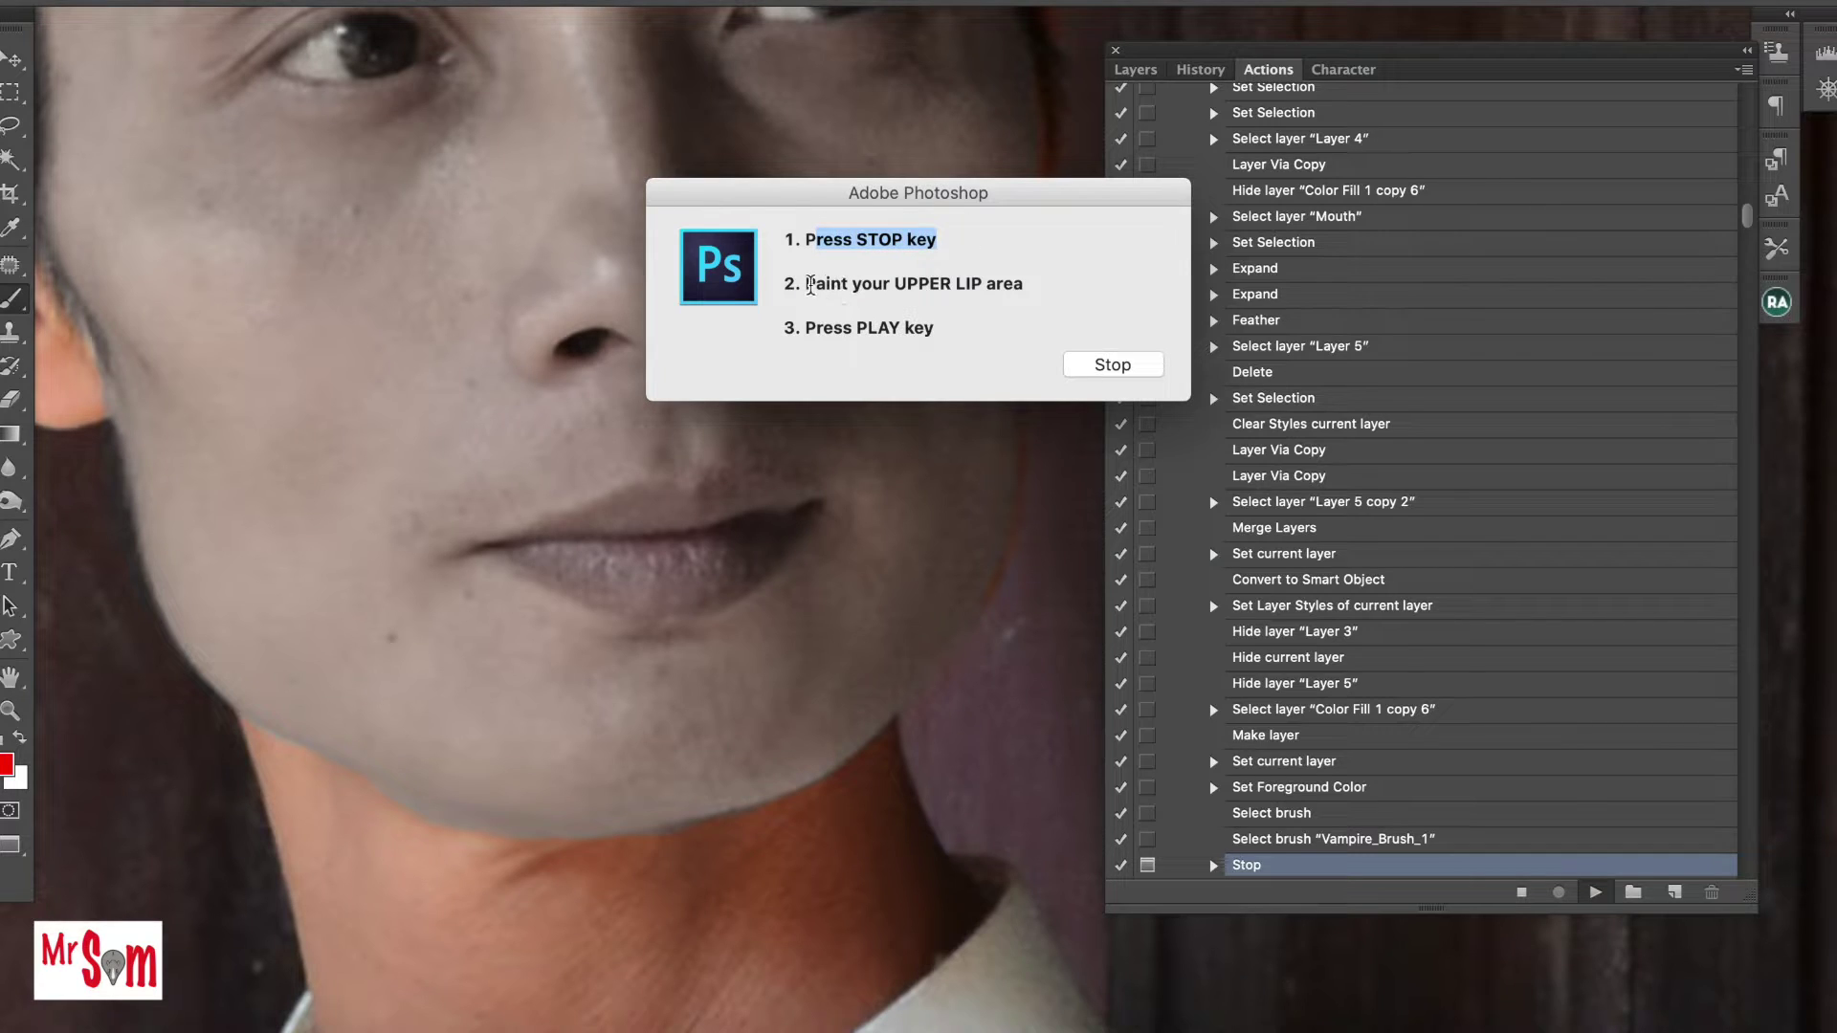
{"action": "left_click_drag", "start_coordinate": [810, 284], "coordinate": [982, 284]}
{"action": "left_click", "coordinate": [954, 297]}
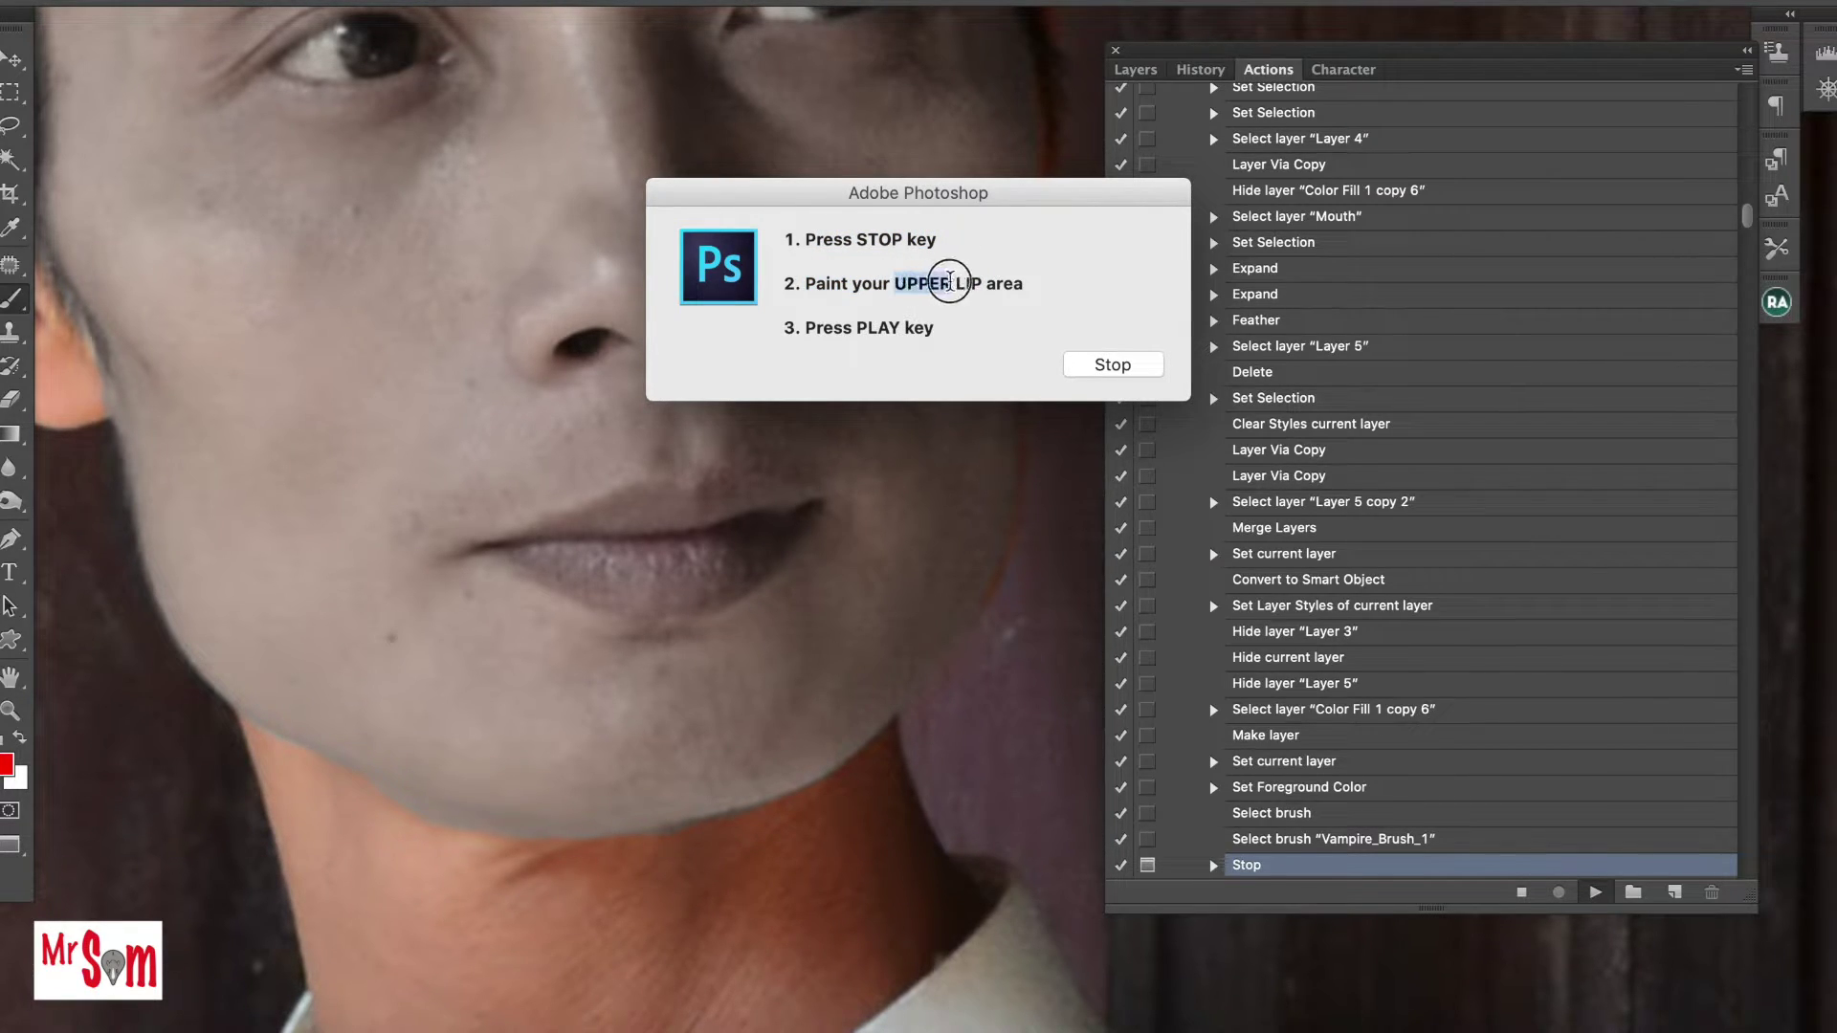
{"action": "left_click", "coordinate": [1108, 364]}
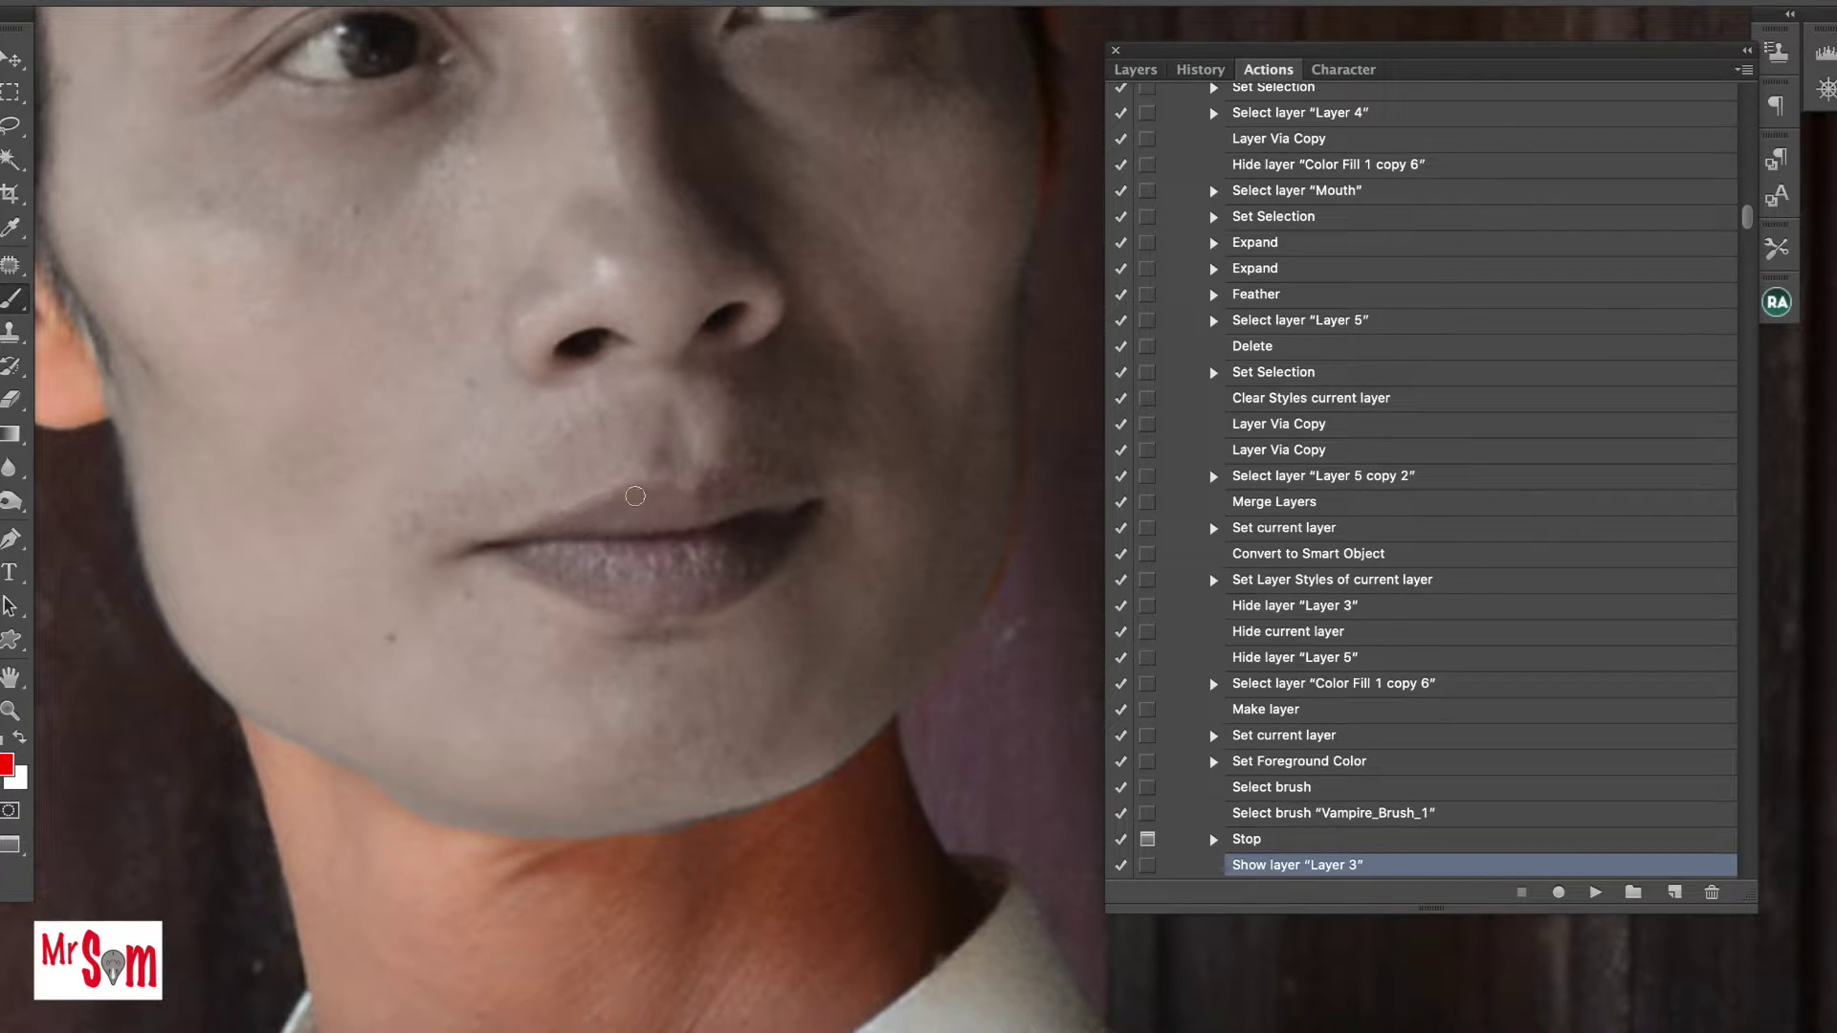
{"action": "mouse_move", "coordinate": [635, 496]}
{"action": "left_mouse_down"}
{"action": "mouse_move", "coordinate": [545, 525]}
{"action": "mouse_move", "coordinate": [594, 501]}
{"action": "mouse_move", "coordinate": [677, 496]}
{"action": "mouse_move", "coordinate": [704, 506]}
{"action": "mouse_move", "coordinate": [615, 512]}
{"action": "mouse_move", "coordinate": [713, 520]}
{"action": "mouse_move", "coordinate": [698, 513]}
{"action": "mouse_move", "coordinate": [804, 492]}
{"action": "mouse_move", "coordinate": [683, 486]}
{"action": "mouse_move", "coordinate": [791, 497]}
{"action": "mouse_move", "coordinate": [698, 520]}
{"action": "left_mouse_up"}
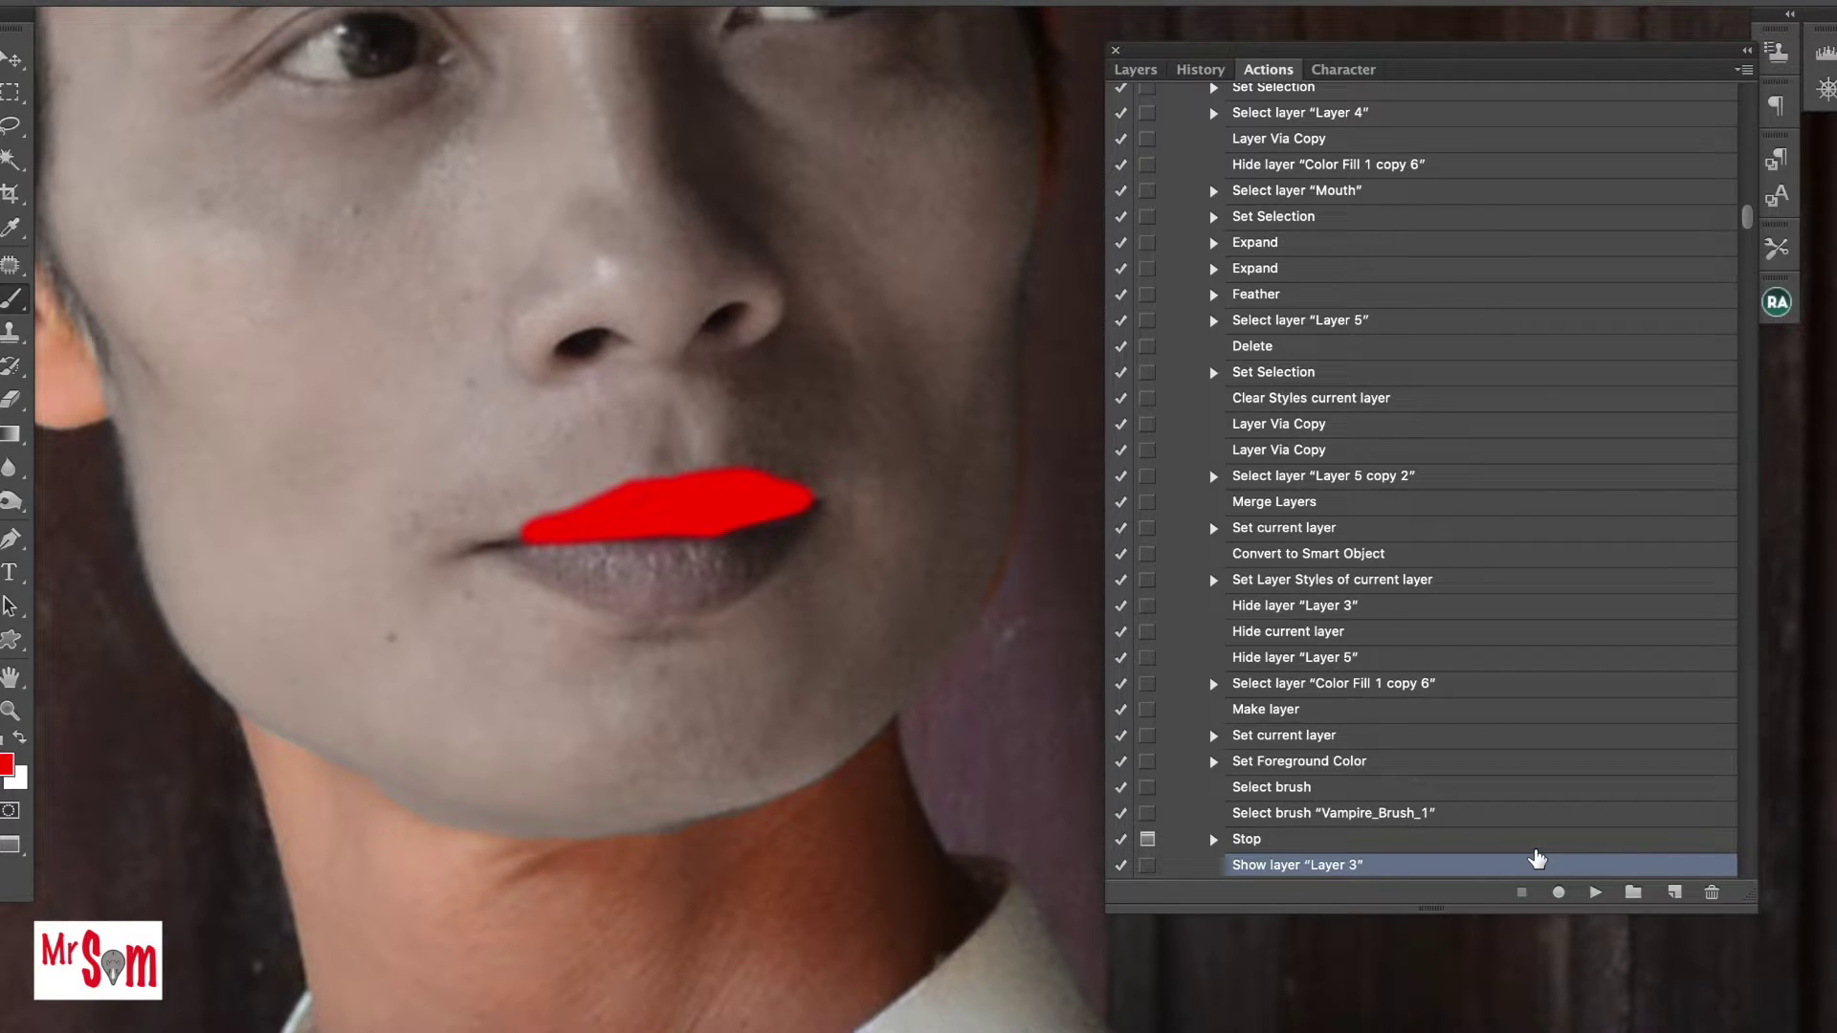
Zoom back out and resume the action to build the full vampire effect.
{"action": "scroll", "coordinate": [895, 544], "scroll_direction": "down", "scroll_amount": 3}
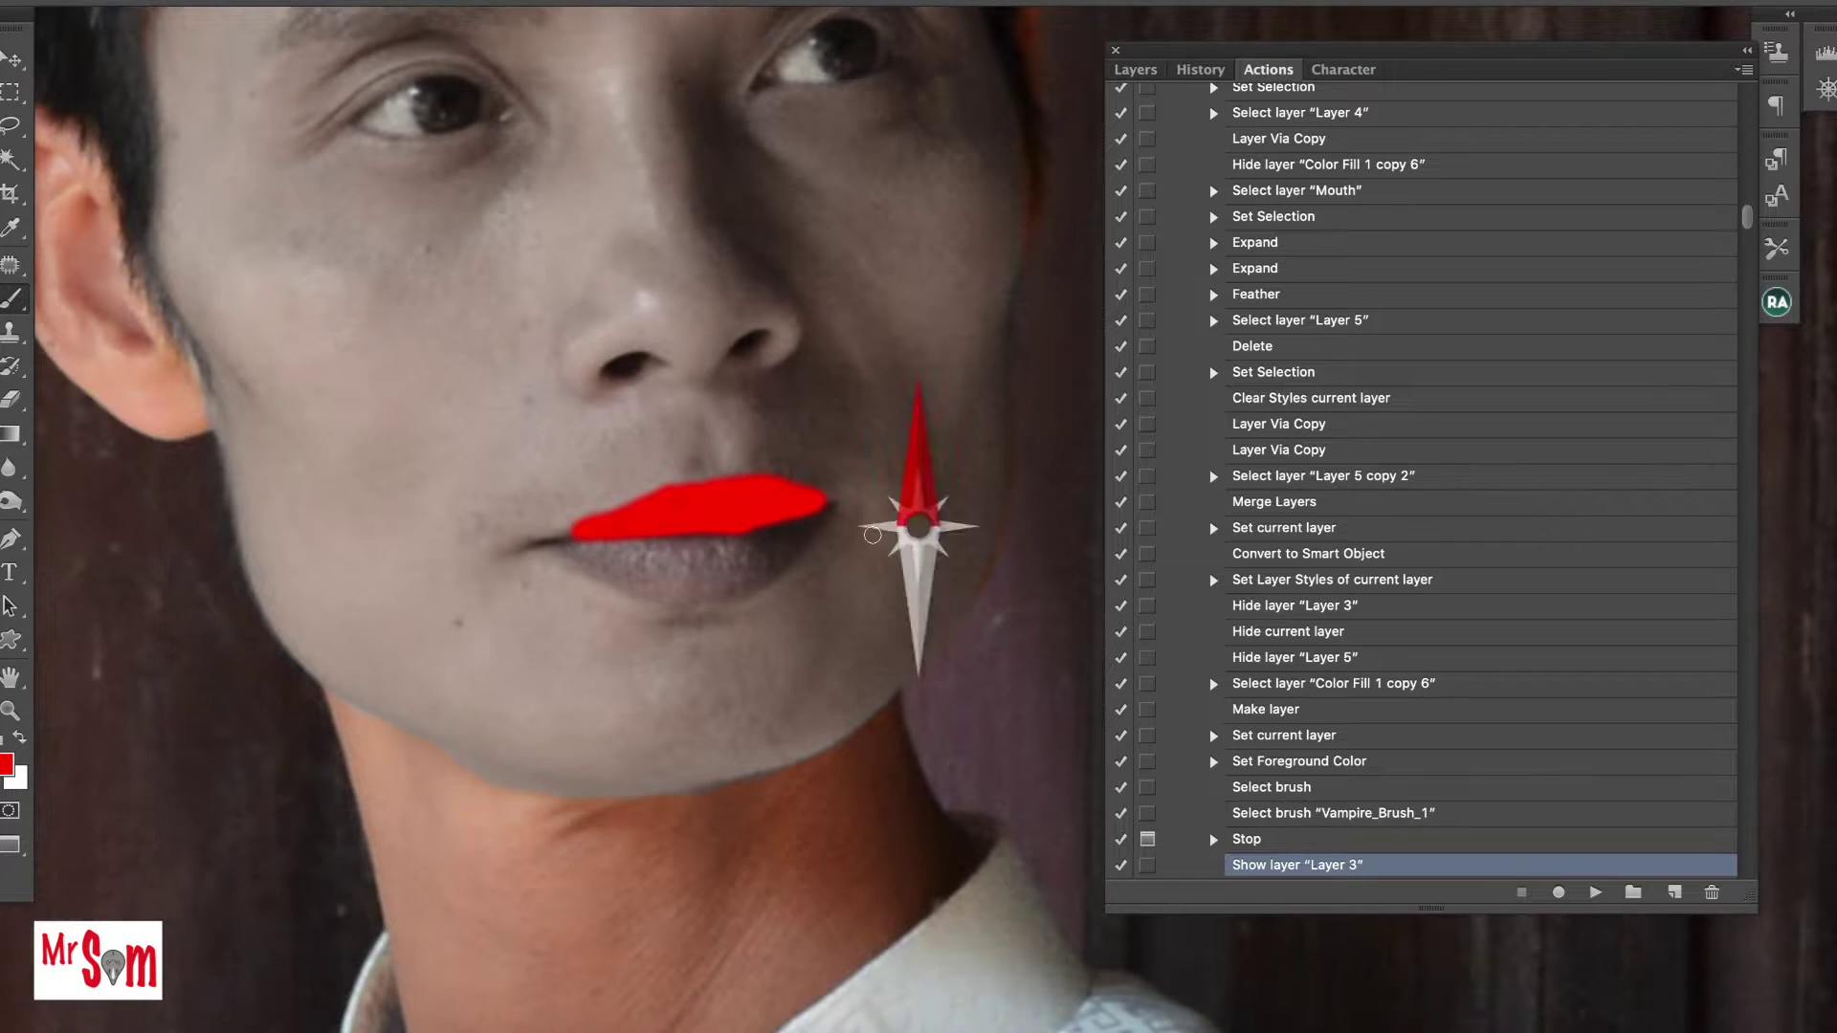
{"action": "scroll", "coordinate": [866, 528], "scroll_direction": "down", "scroll_amount": 1}
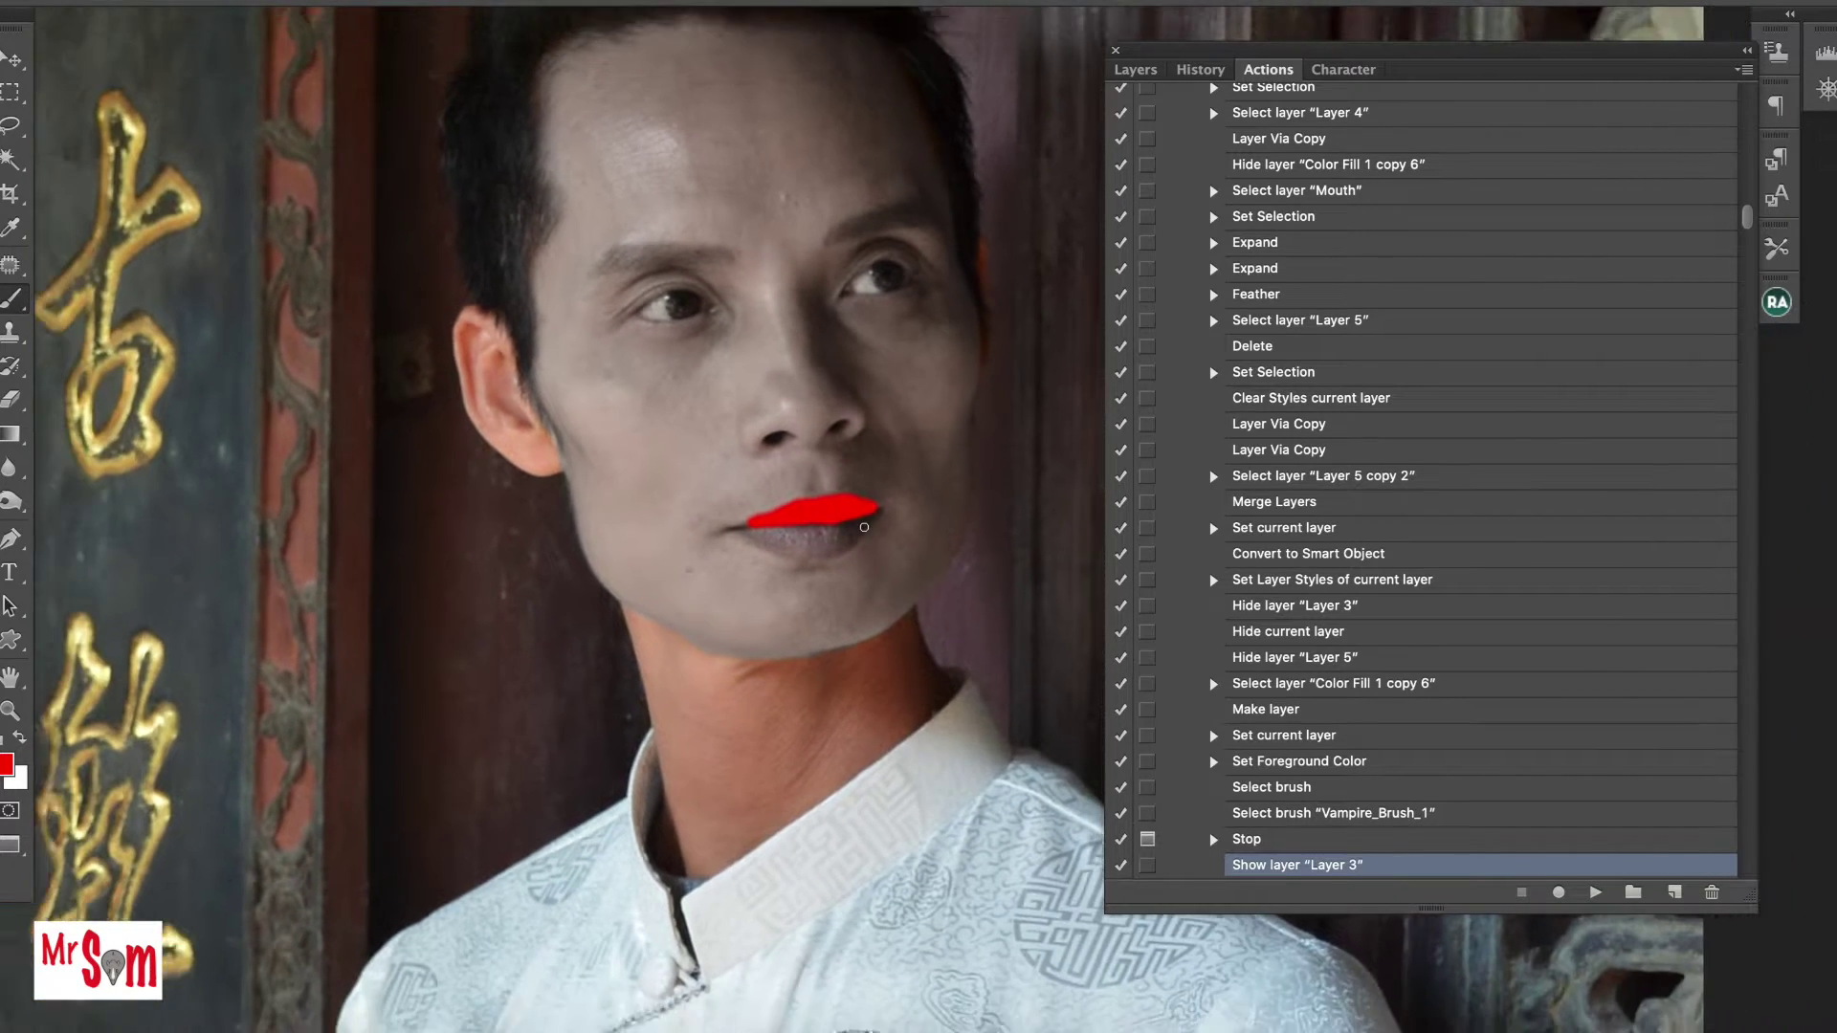
{"action": "scroll", "coordinate": [861, 525], "scroll_direction": "down", "scroll_amount": 1}
{"action": "scroll", "coordinate": [856, 523], "scroll_direction": "down", "scroll_amount": 1}
{"action": "scroll", "coordinate": [852, 522], "scroll_direction": "down", "scroll_amount": 1}
{"action": "scroll", "coordinate": [852, 521], "scroll_direction": "down", "scroll_amount": 1}
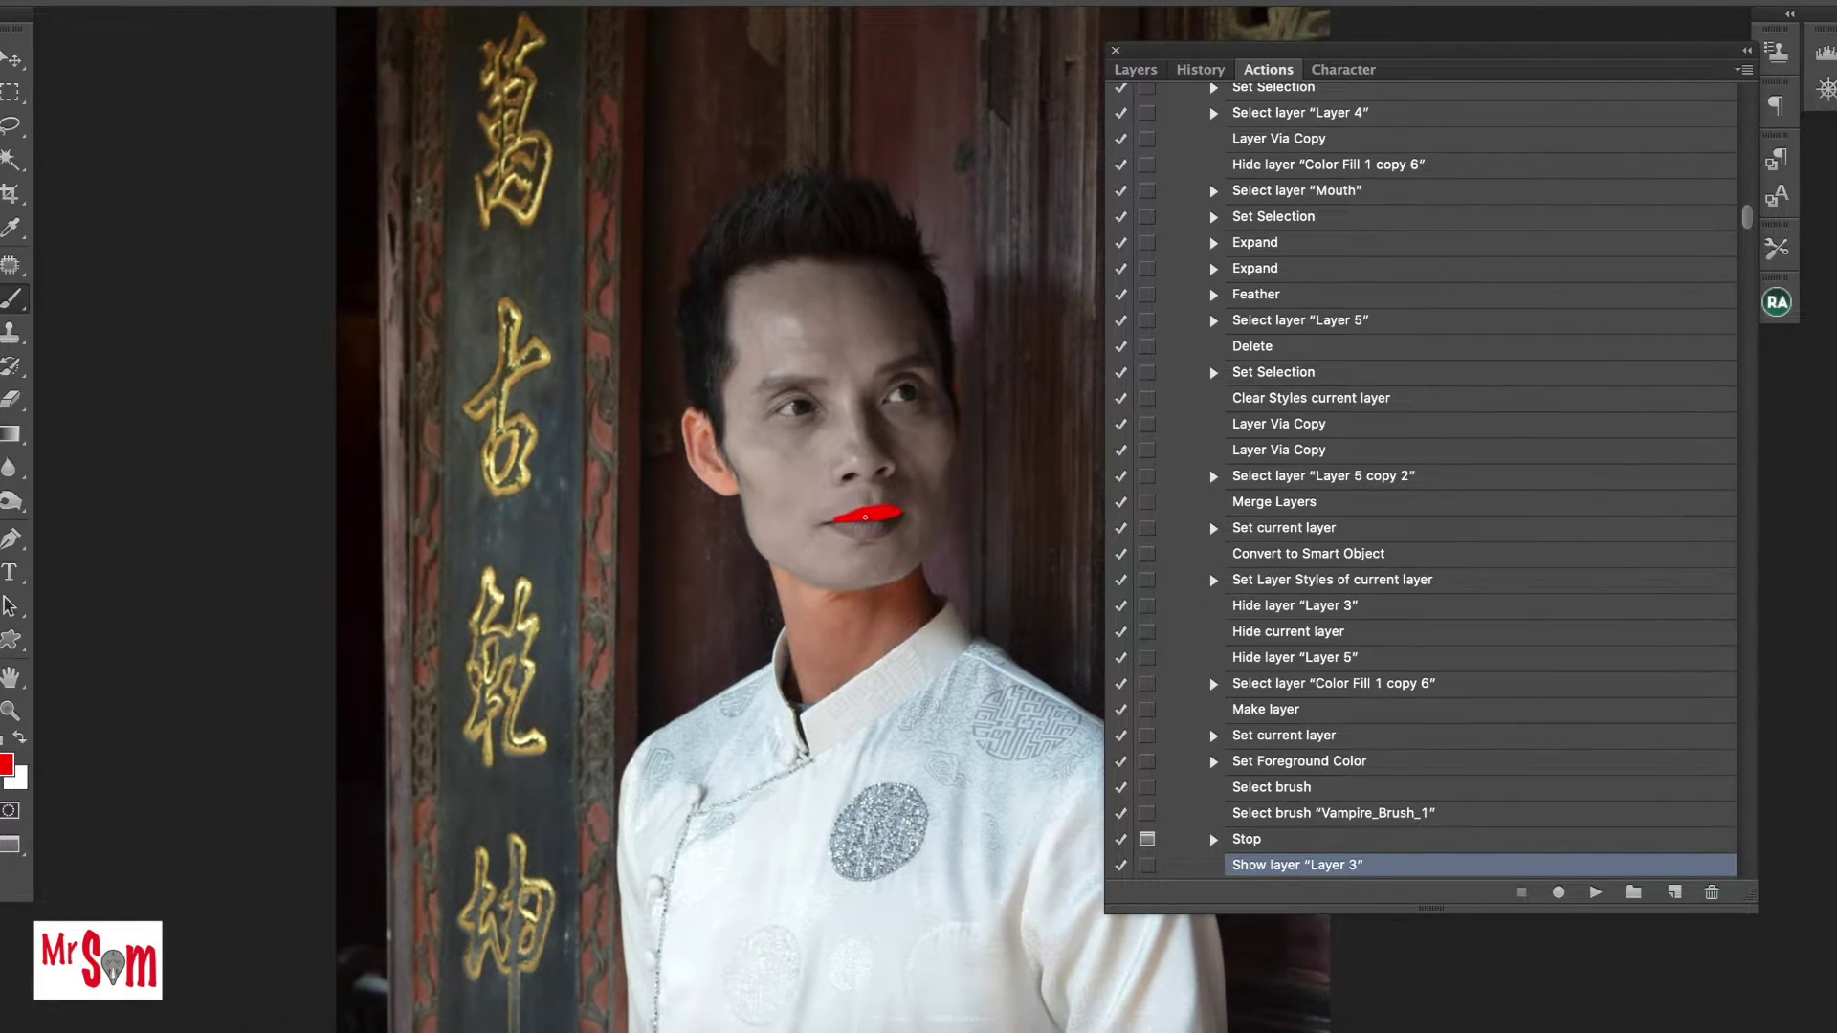
{"action": "scroll", "coordinate": [947, 509], "scroll_direction": "down", "scroll_amount": 1}
{"action": "scroll", "coordinate": [964, 488], "scroll_direction": "down", "scroll_amount": 1}
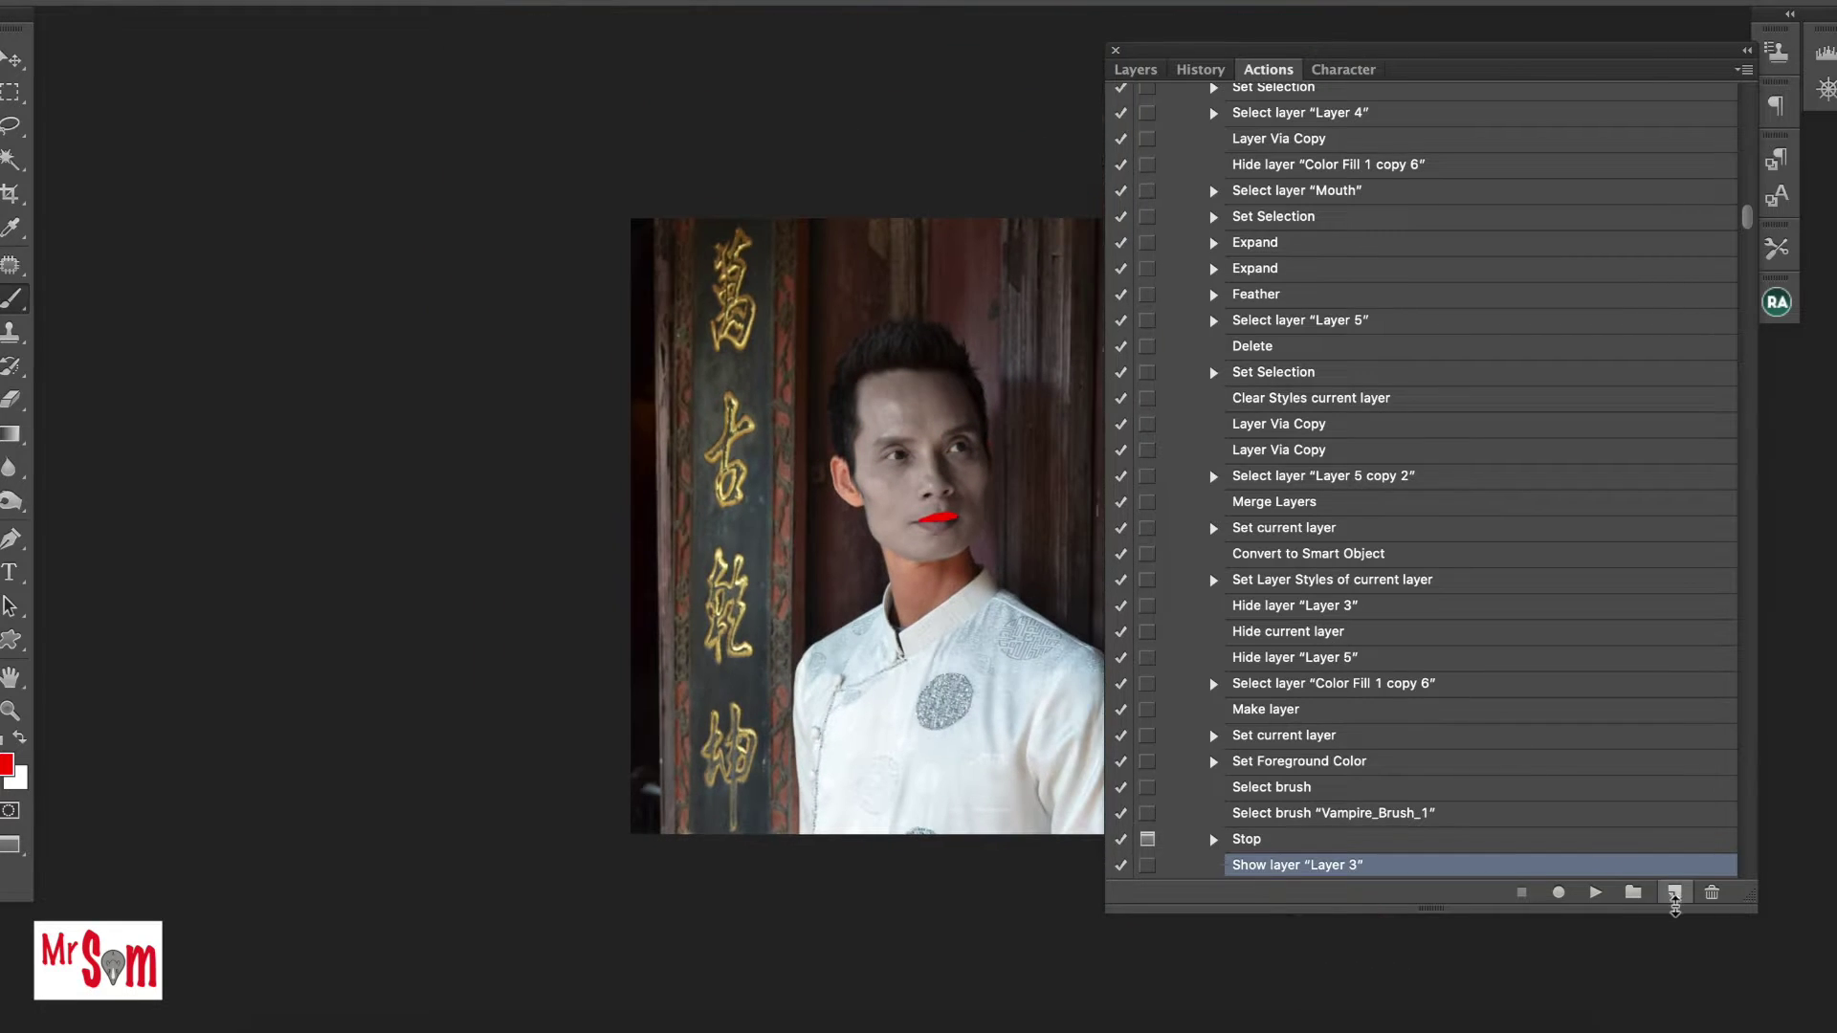
{"action": "left_click", "coordinate": [1594, 893]}
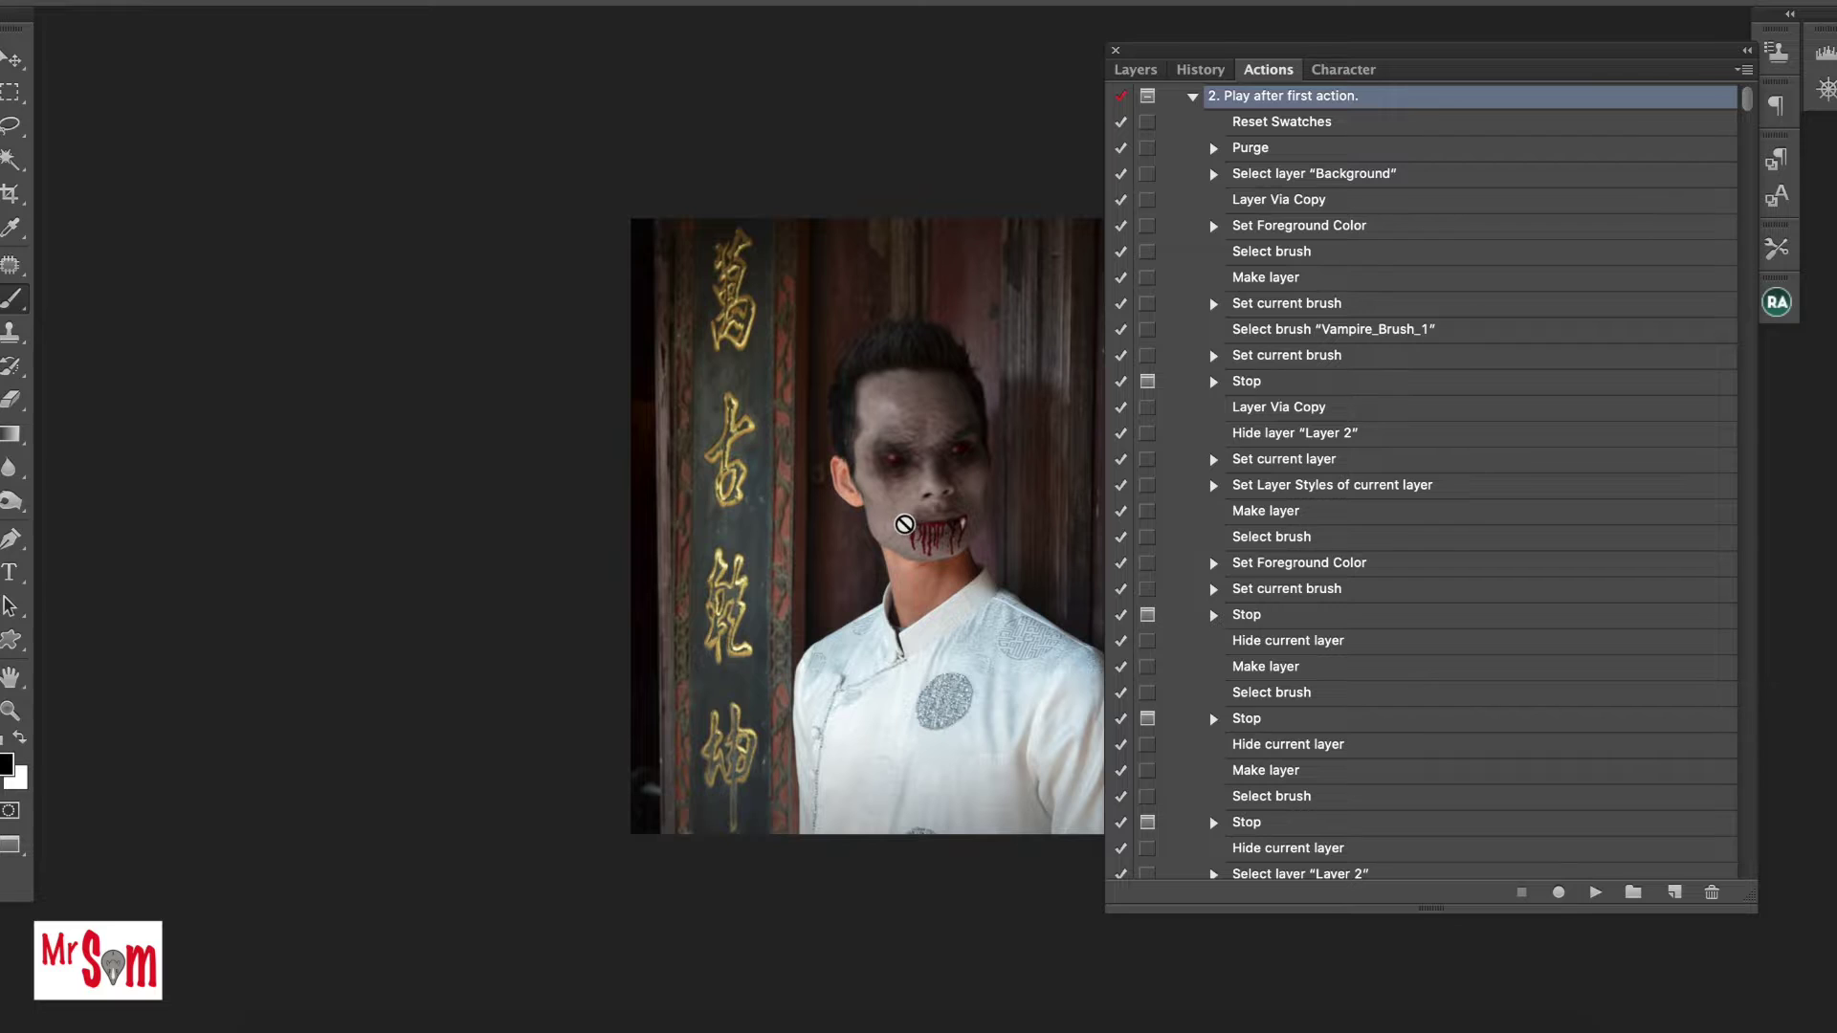
{"action": "key", "text": "Tab"}
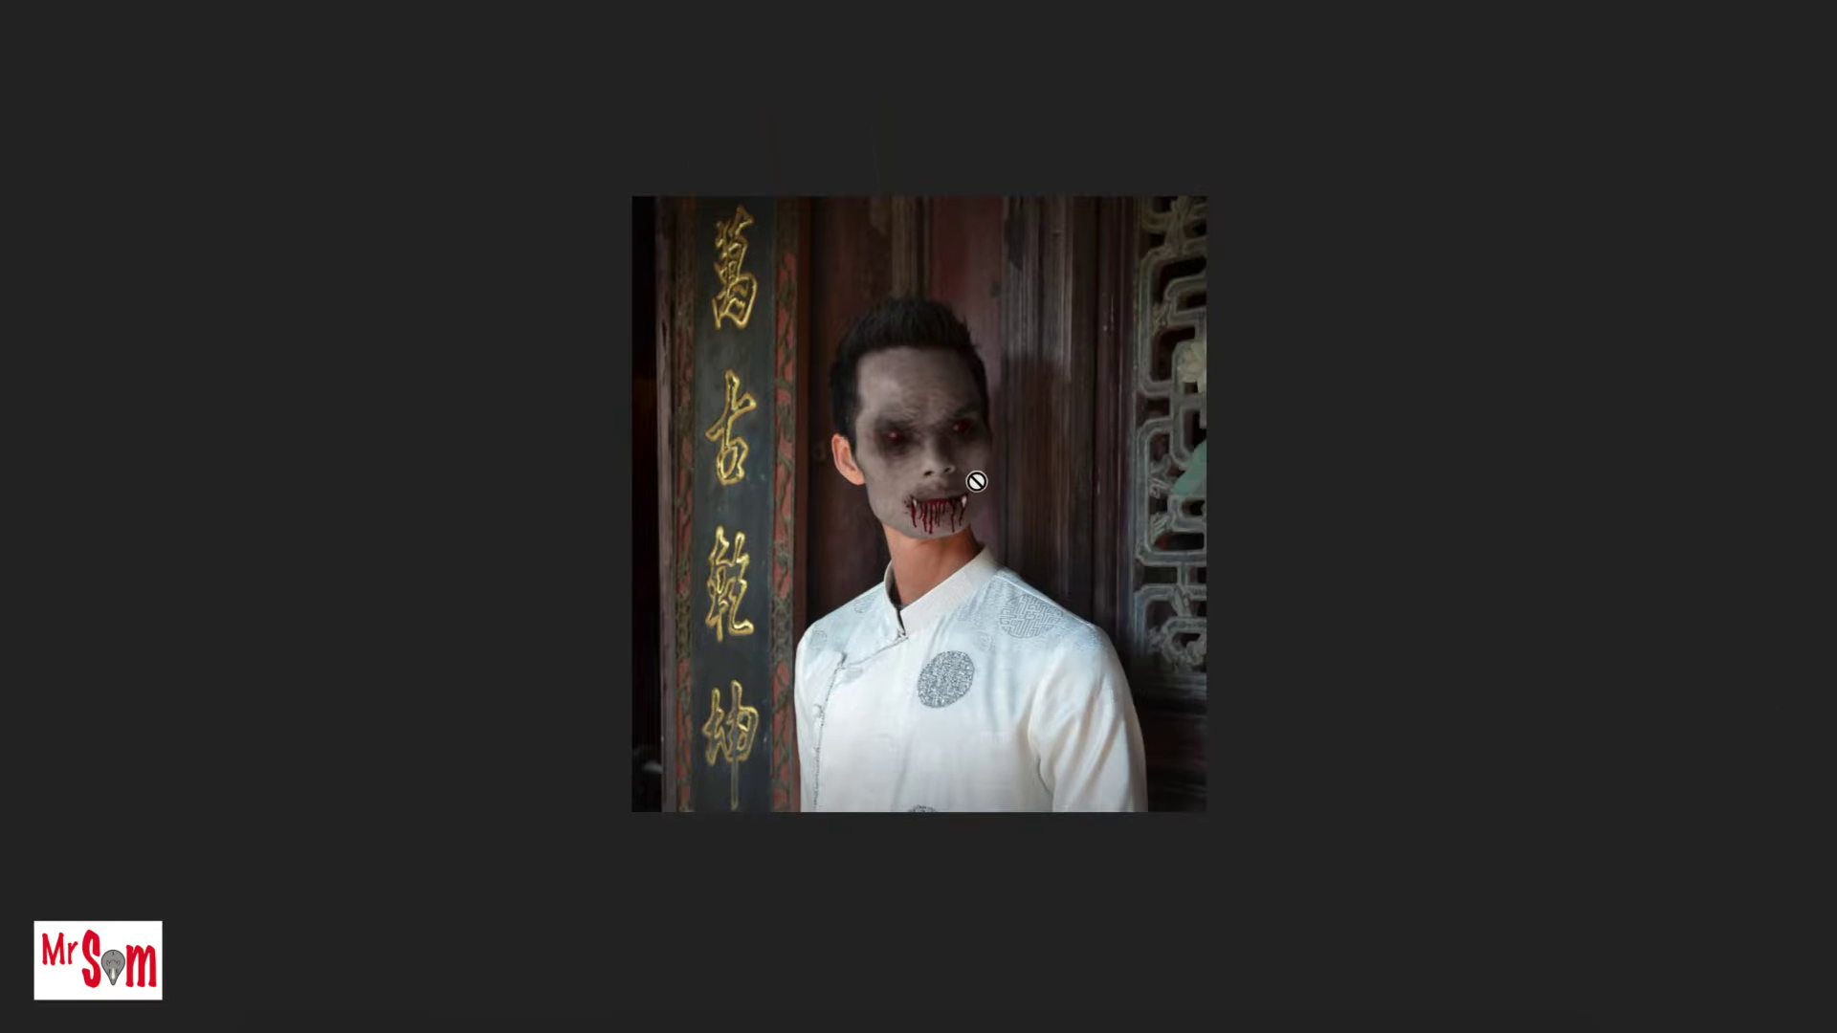
{"action": "right_click", "coordinate": [986, 455]}
{"action": "left_click", "coordinate": [1000, 467]}
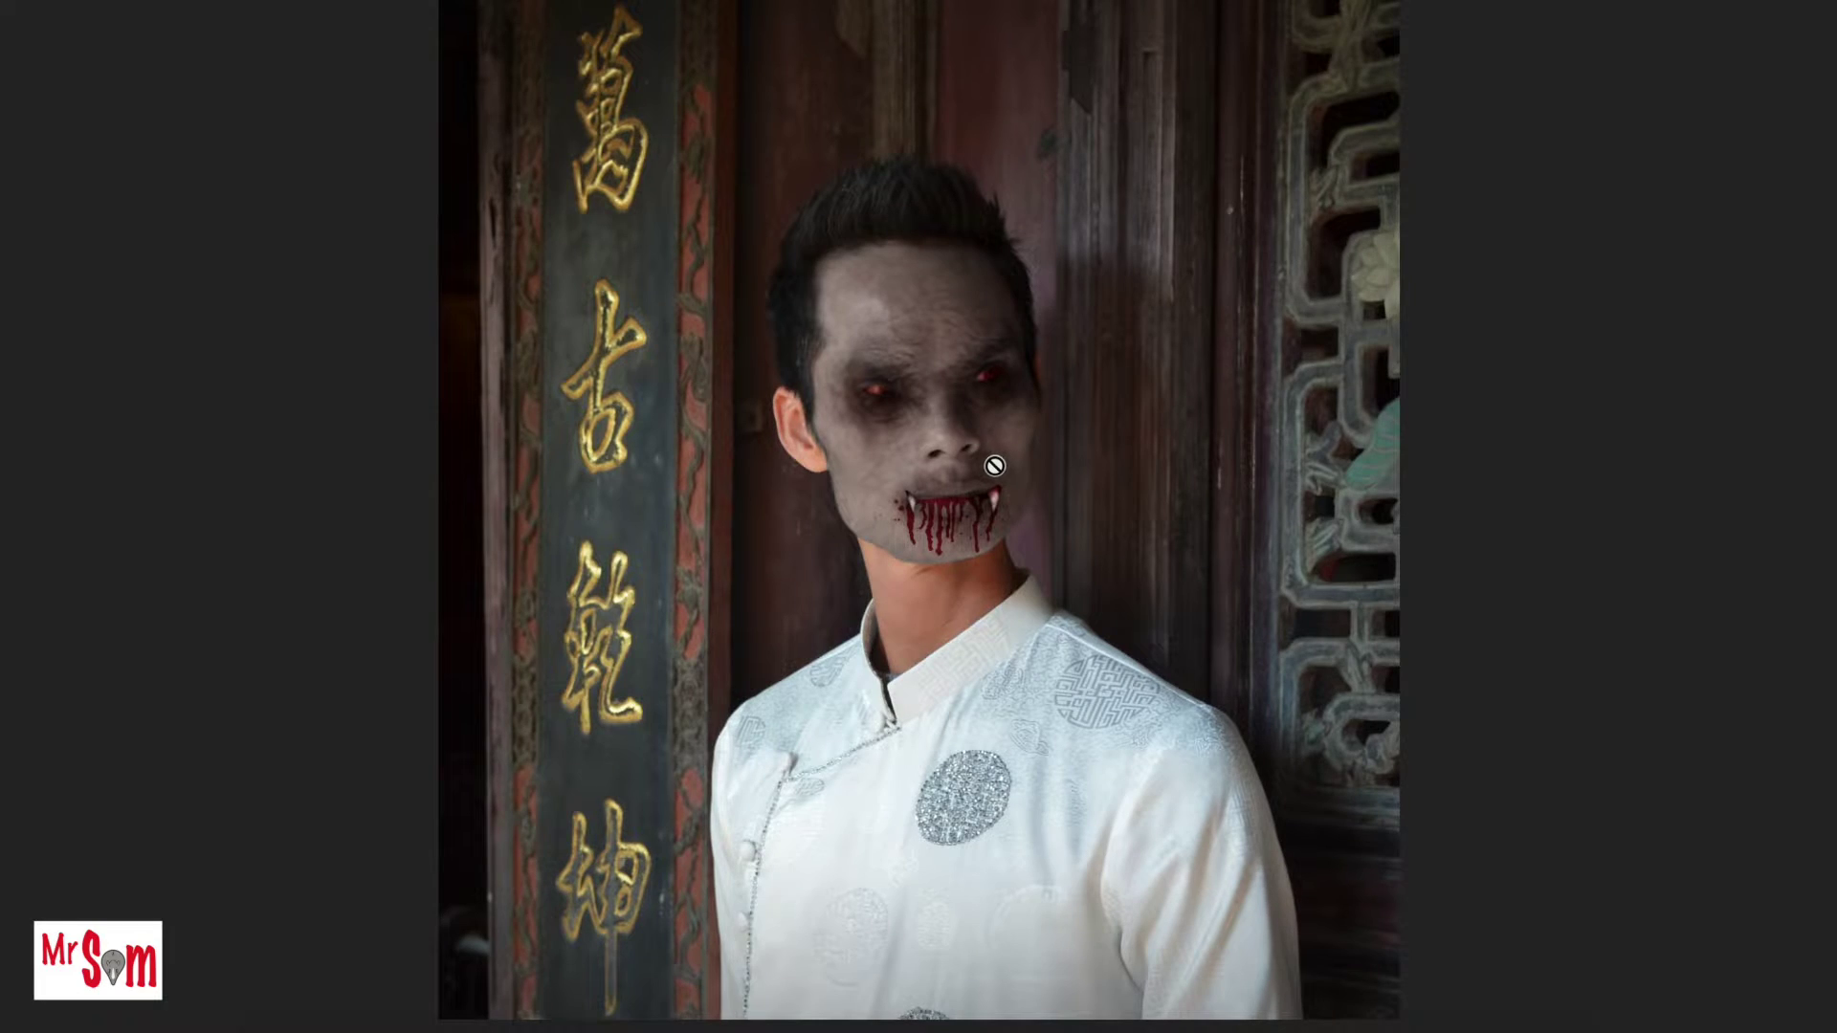
{"action": "key", "text": "Tab"}
{"action": "left_click_drag", "start_coordinate": [1000, 466], "coordinate": [669, 462]}
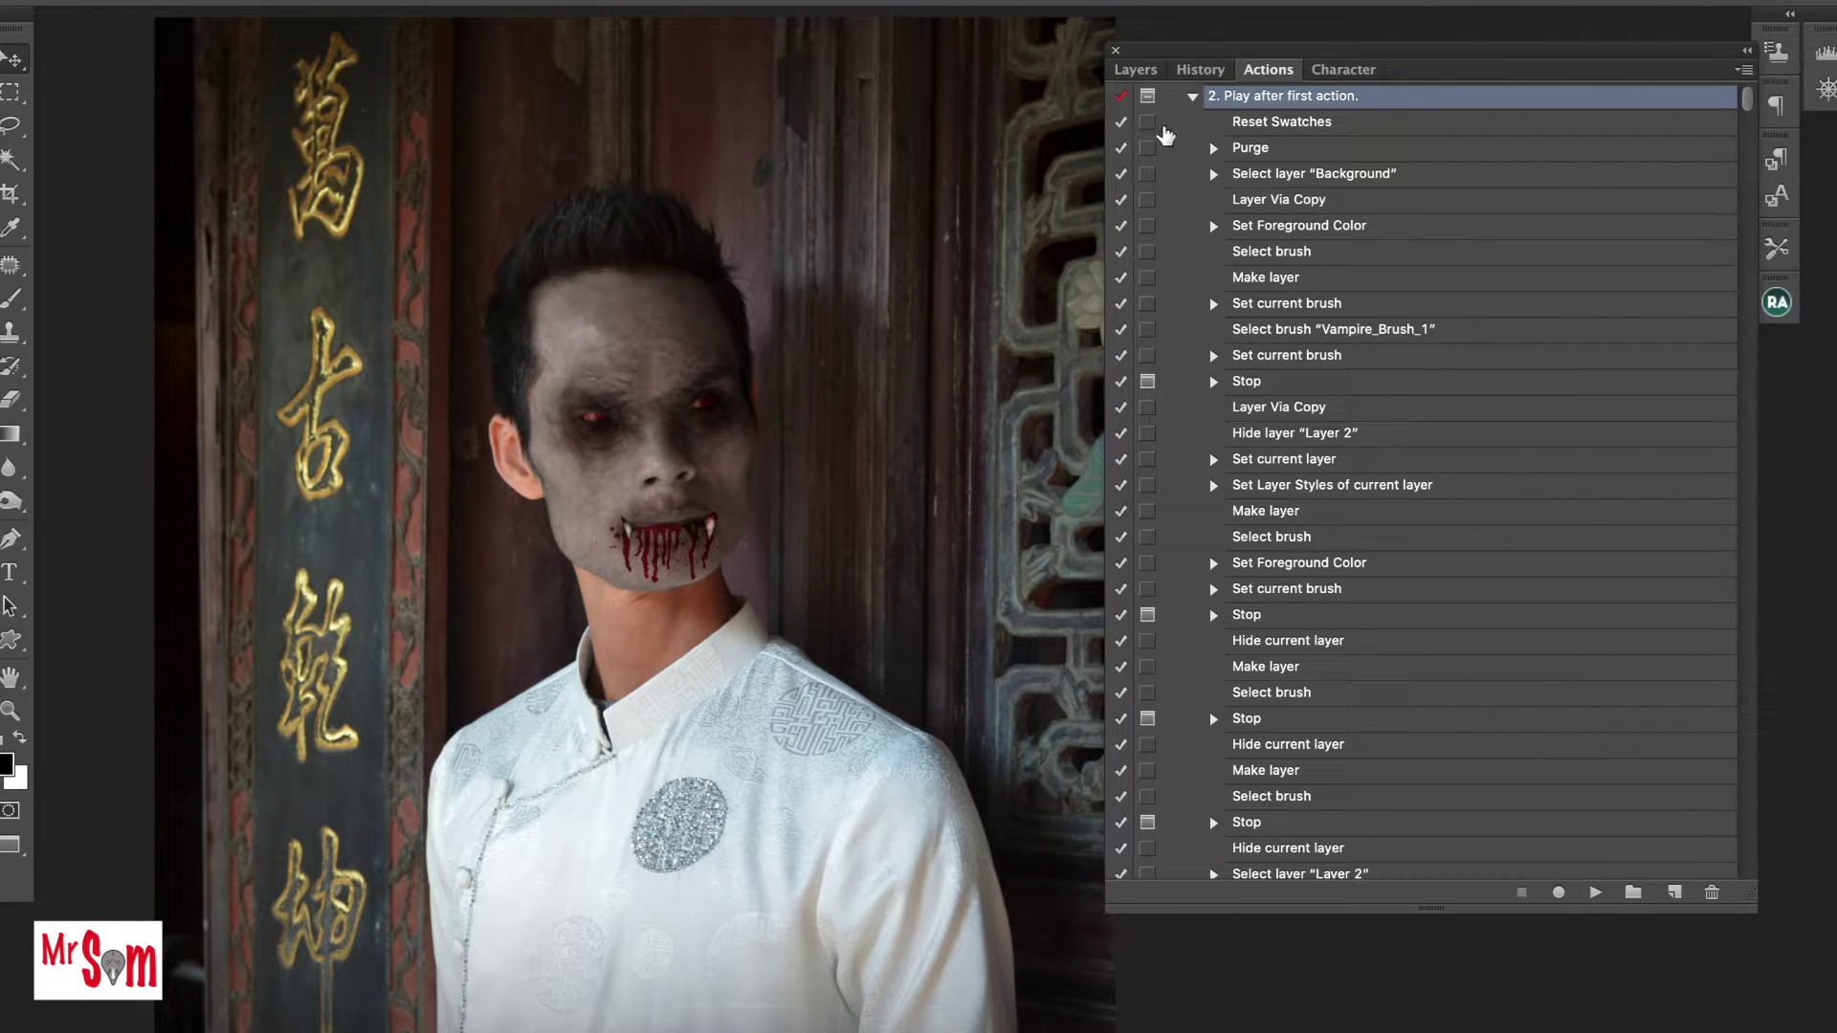
Show the Layers list and toggle colour, skin, mouth, forehead and eye groups to compare.
{"action": "left_click", "coordinate": [1136, 69]}
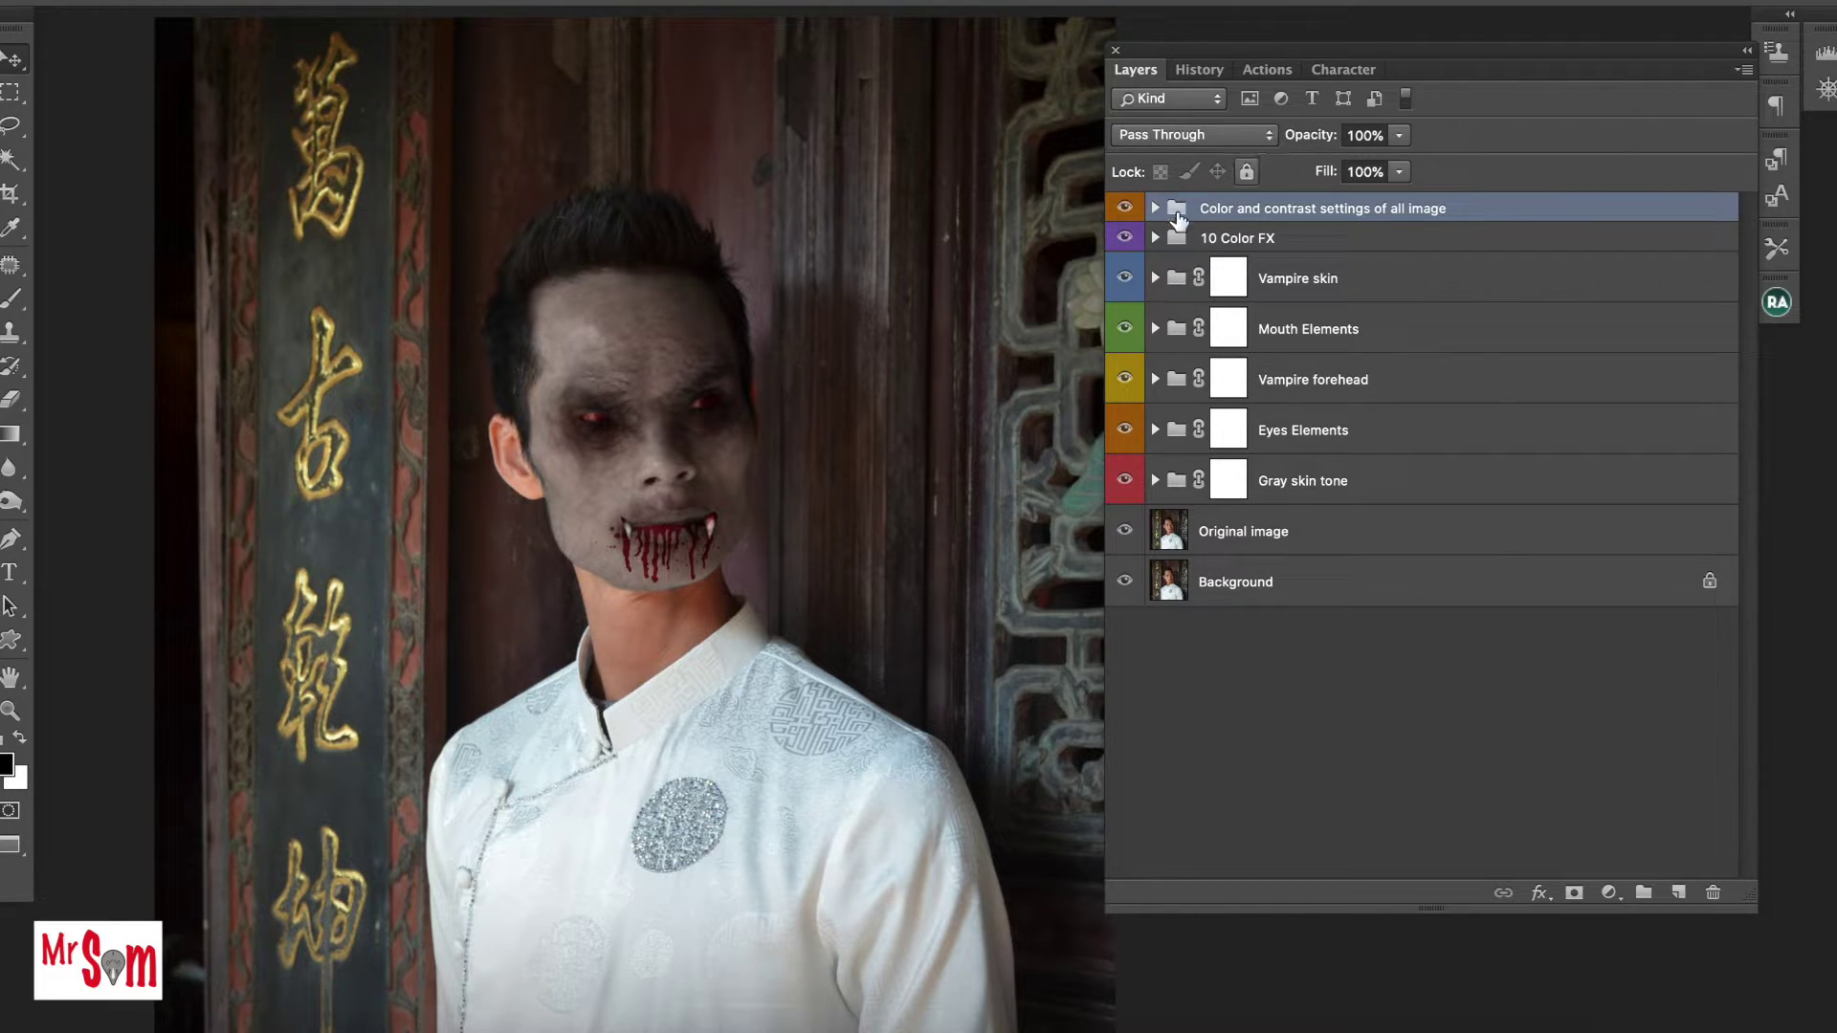
{"action": "left_click", "coordinate": [1125, 207]}
{"action": "left_click", "coordinate": [1126, 281]}
{"action": "left_click", "coordinate": [1126, 279]}
{"action": "left_click", "coordinate": [1125, 328]}
{"action": "left_click", "coordinate": [1125, 328]}
{"action": "left_click", "coordinate": [1126, 380]}
{"action": "left_click", "coordinate": [1126, 380]}
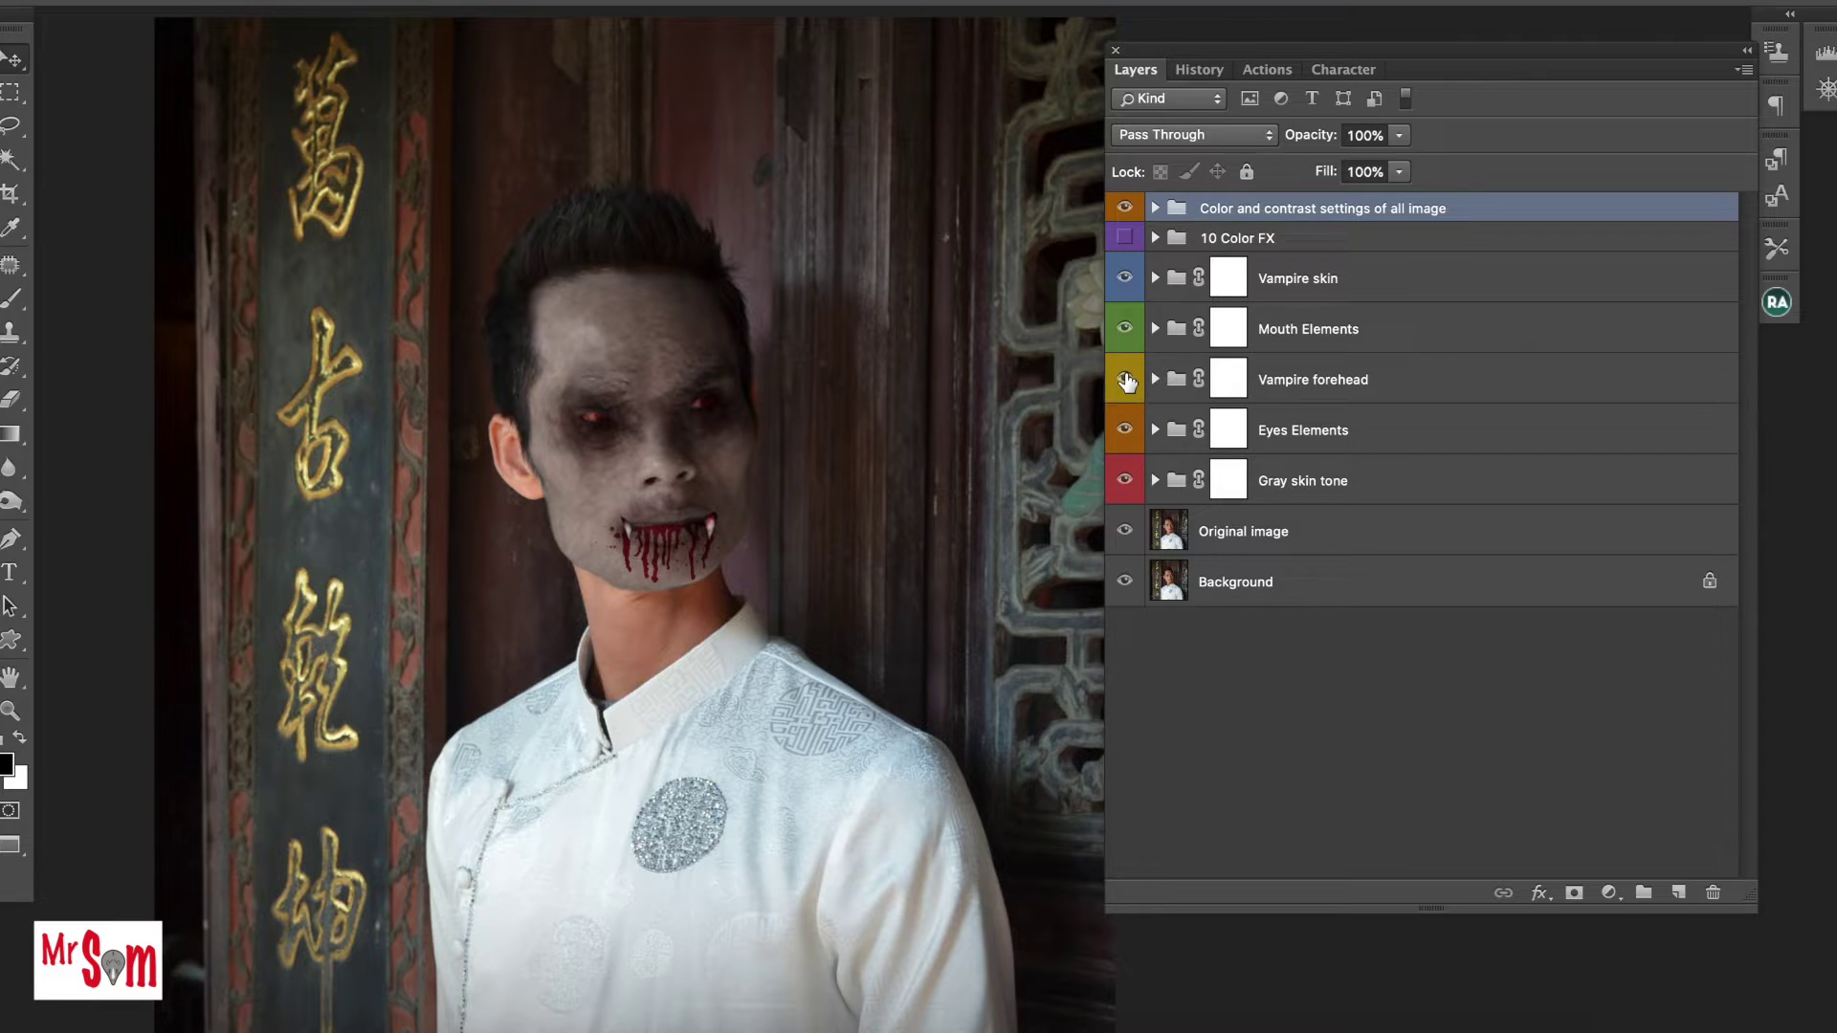
{"action": "left_click", "coordinate": [1126, 430]}
Expand the Vampire forehead group and select its Skin texture - right Side layer.
{"action": "left_click", "coordinate": [1226, 381]}
{"action": "left_click", "coordinate": [1124, 379]}
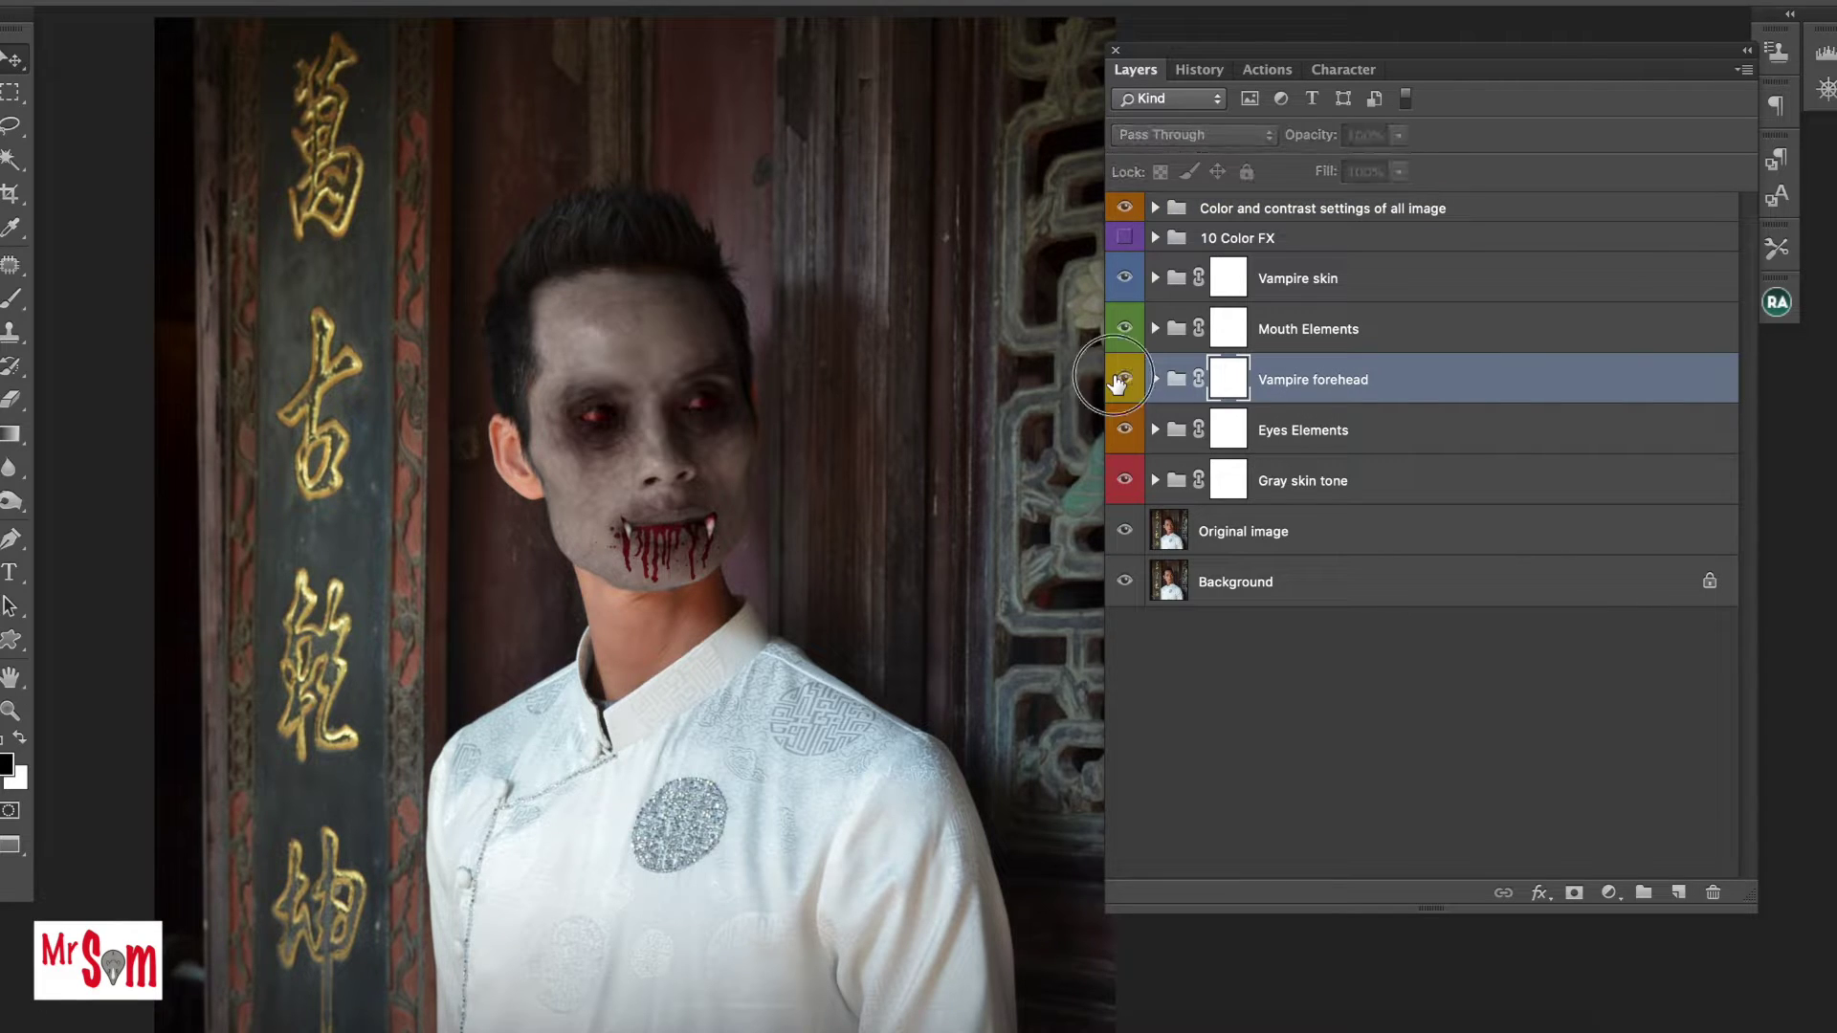
{"action": "left_click", "coordinate": [1155, 383]}
{"action": "scroll", "coordinate": [1340, 467], "scroll_direction": "down", "scroll_amount": 1}
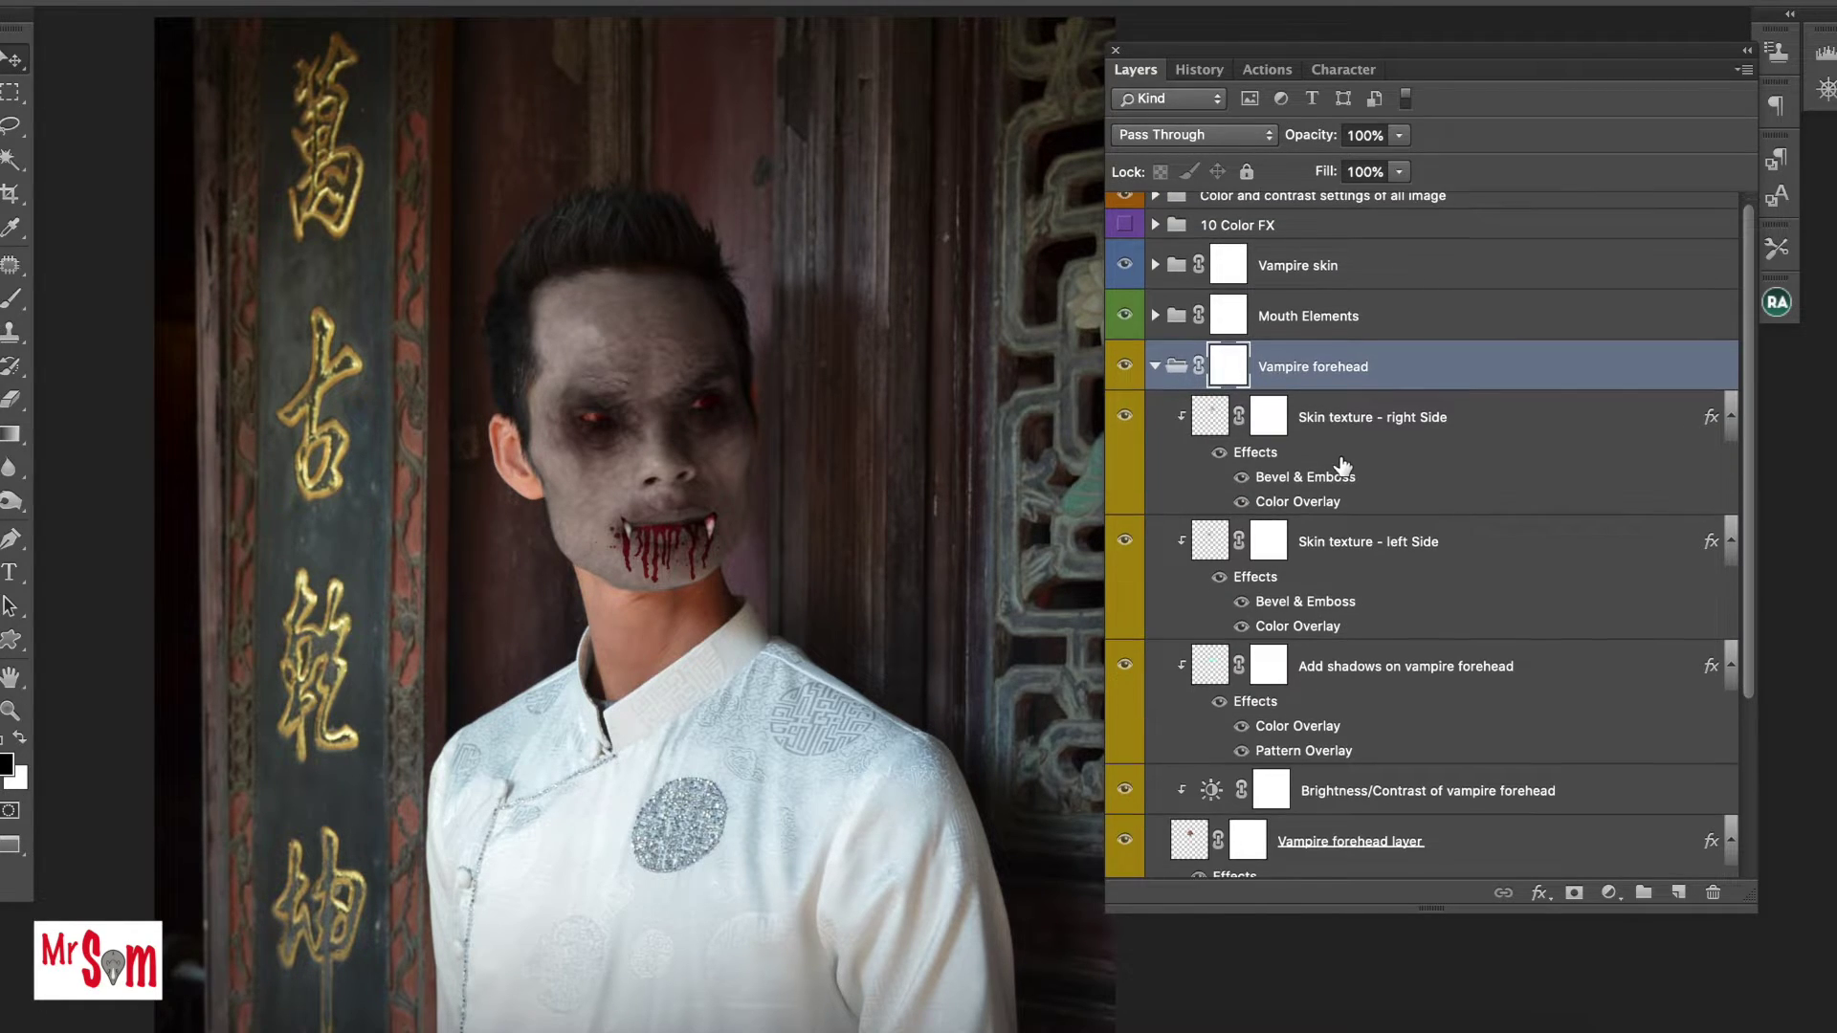
{"action": "left_click", "coordinate": [1360, 418]}
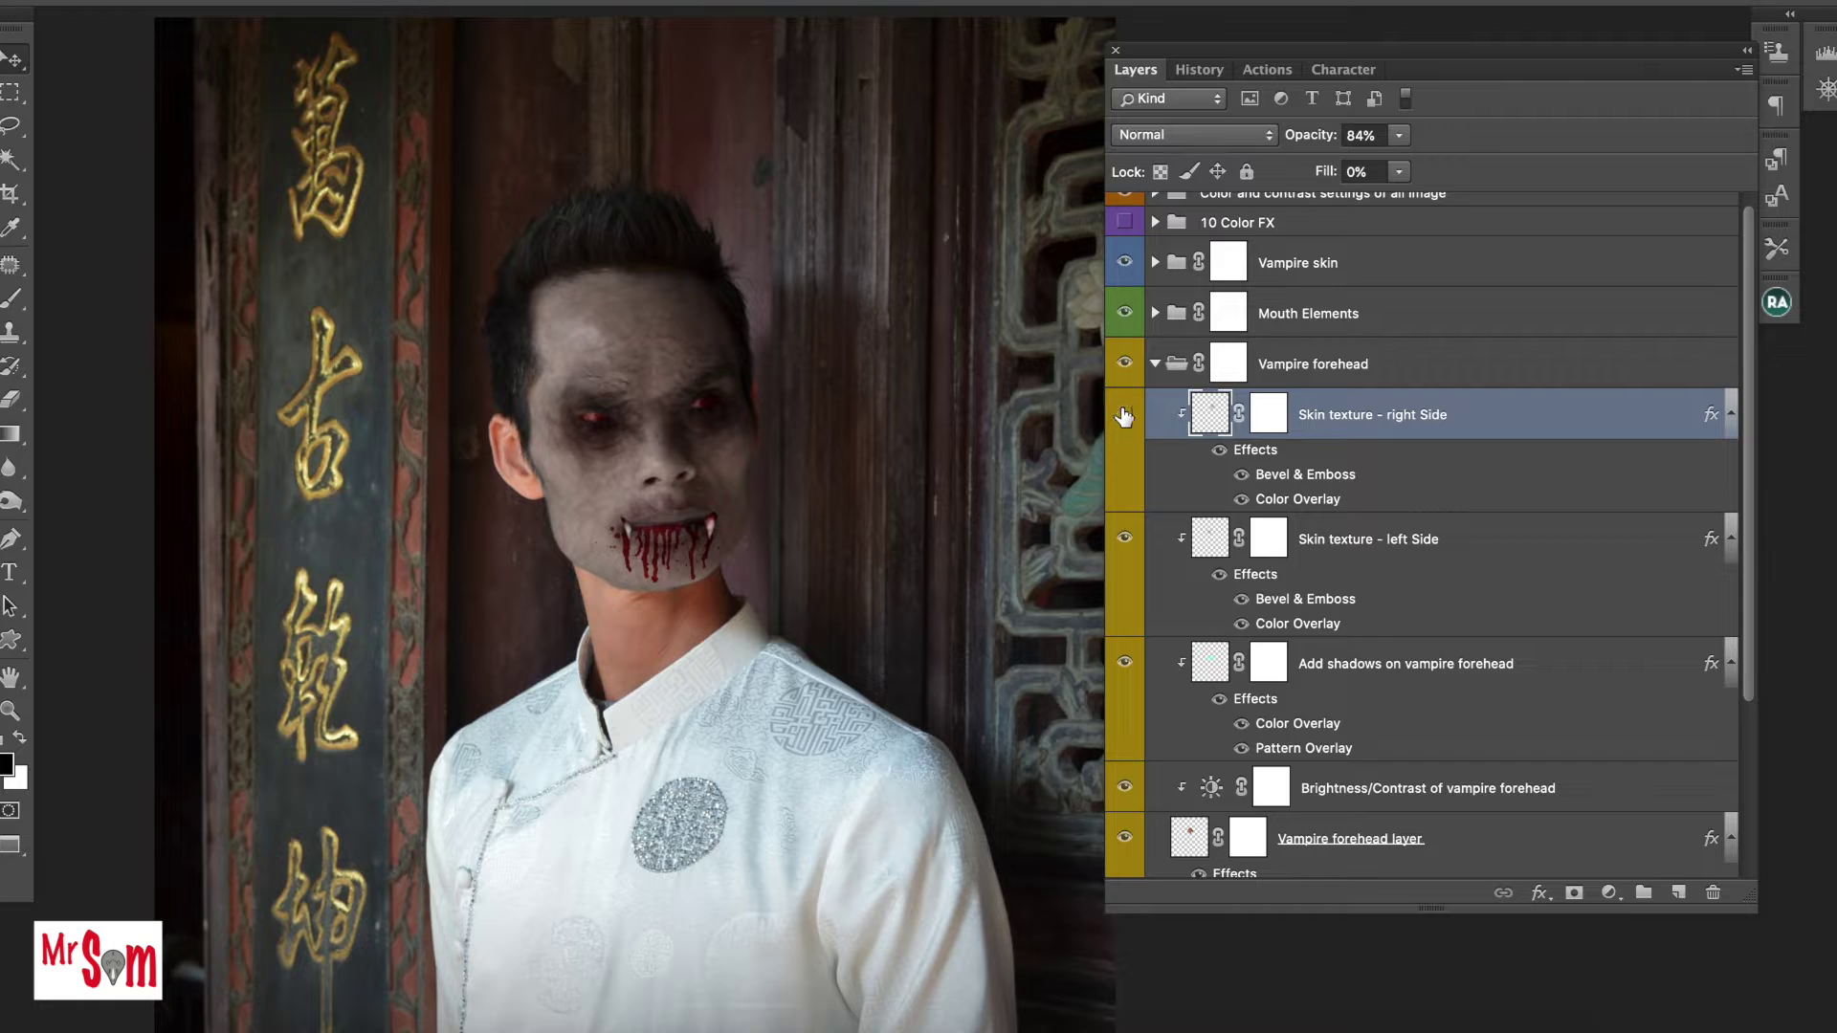
{"action": "left_click", "coordinate": [1124, 416]}
In the right skin texture's Layer Style, set Opacity to 100% and try Fill 23%.
{"action": "double_click", "coordinate": [1567, 419]}
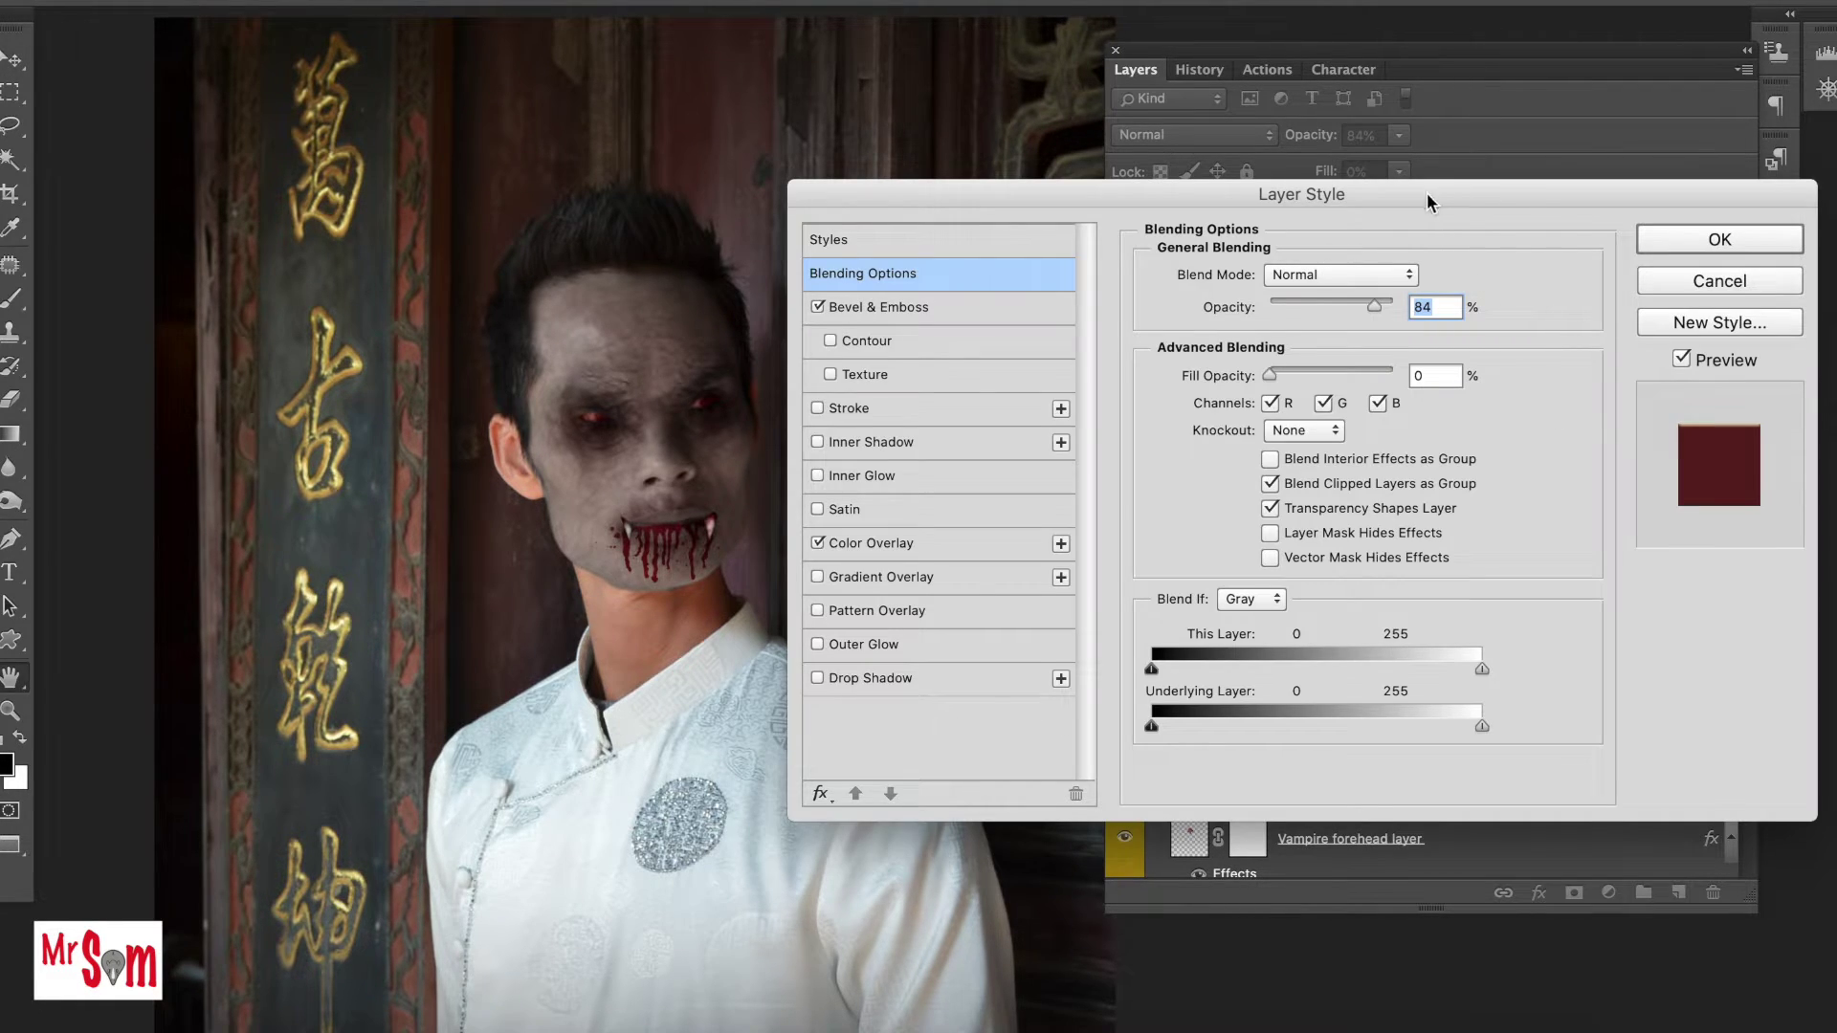
{"action": "left_click_drag", "start_coordinate": [1426, 193], "coordinate": [1501, 116]}
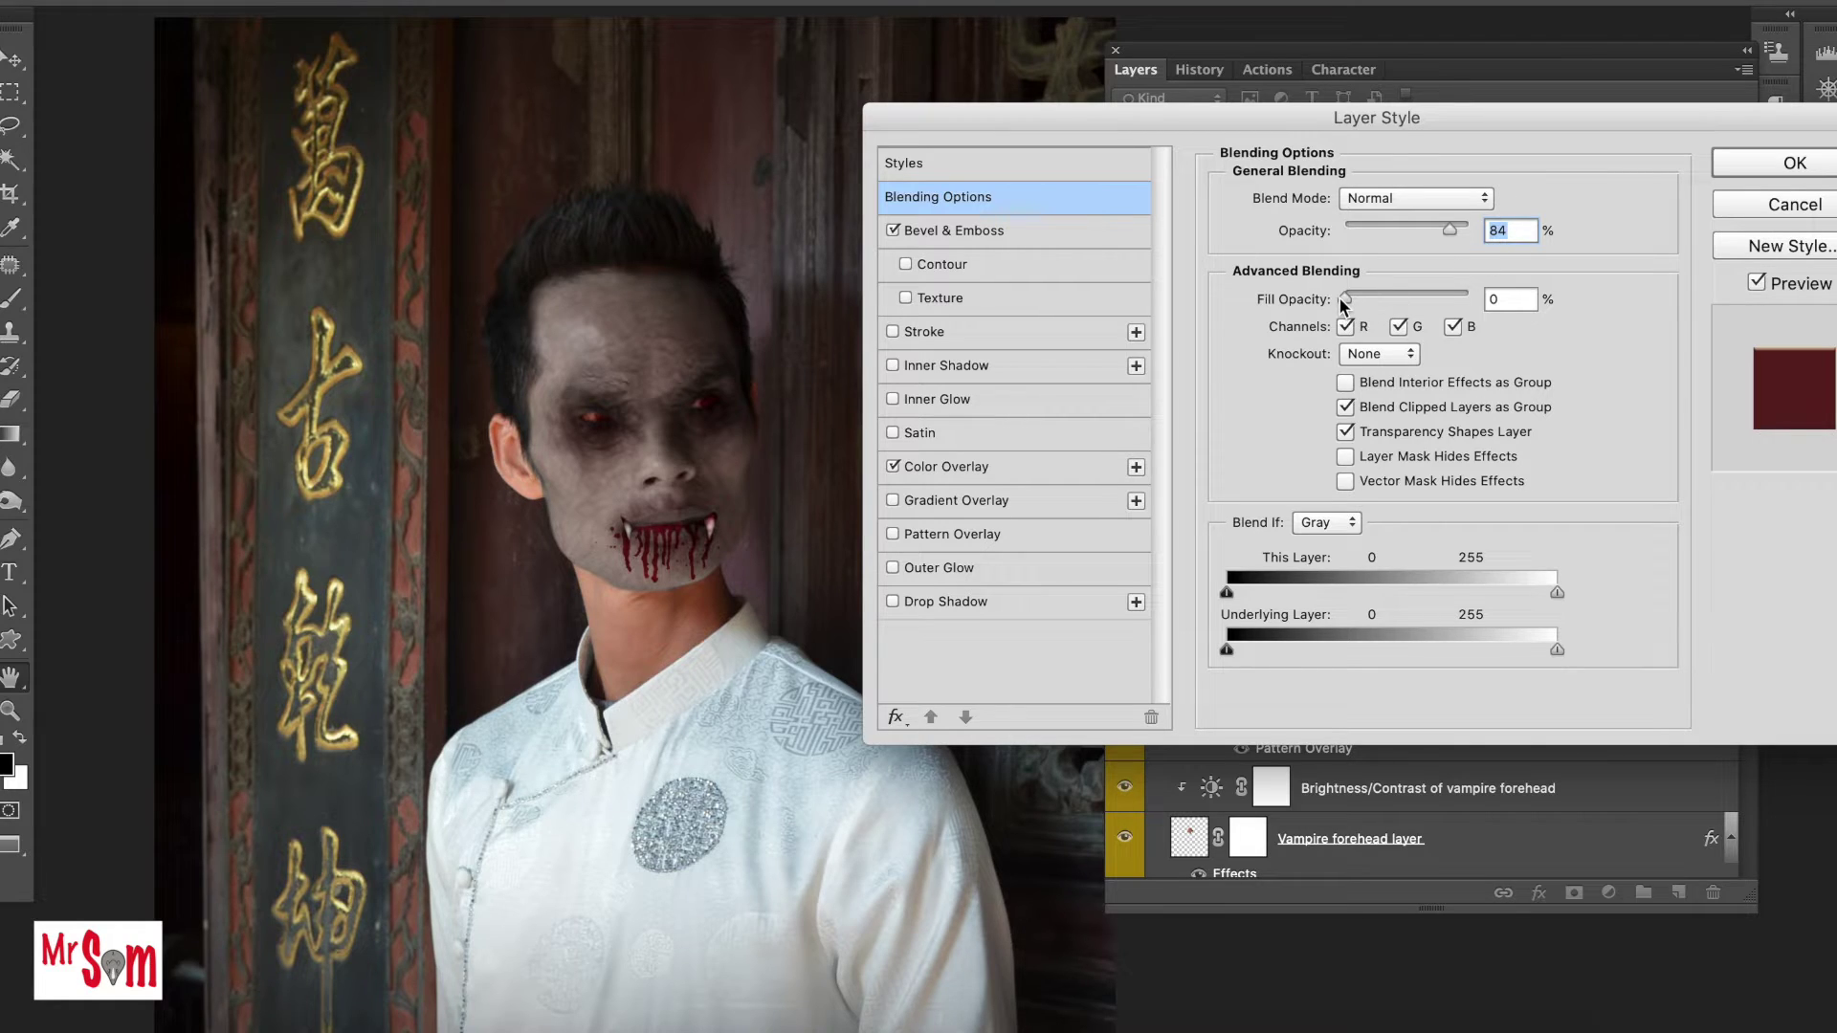
{"action": "left_click_drag", "start_coordinate": [1345, 299], "coordinate": [1423, 301]}
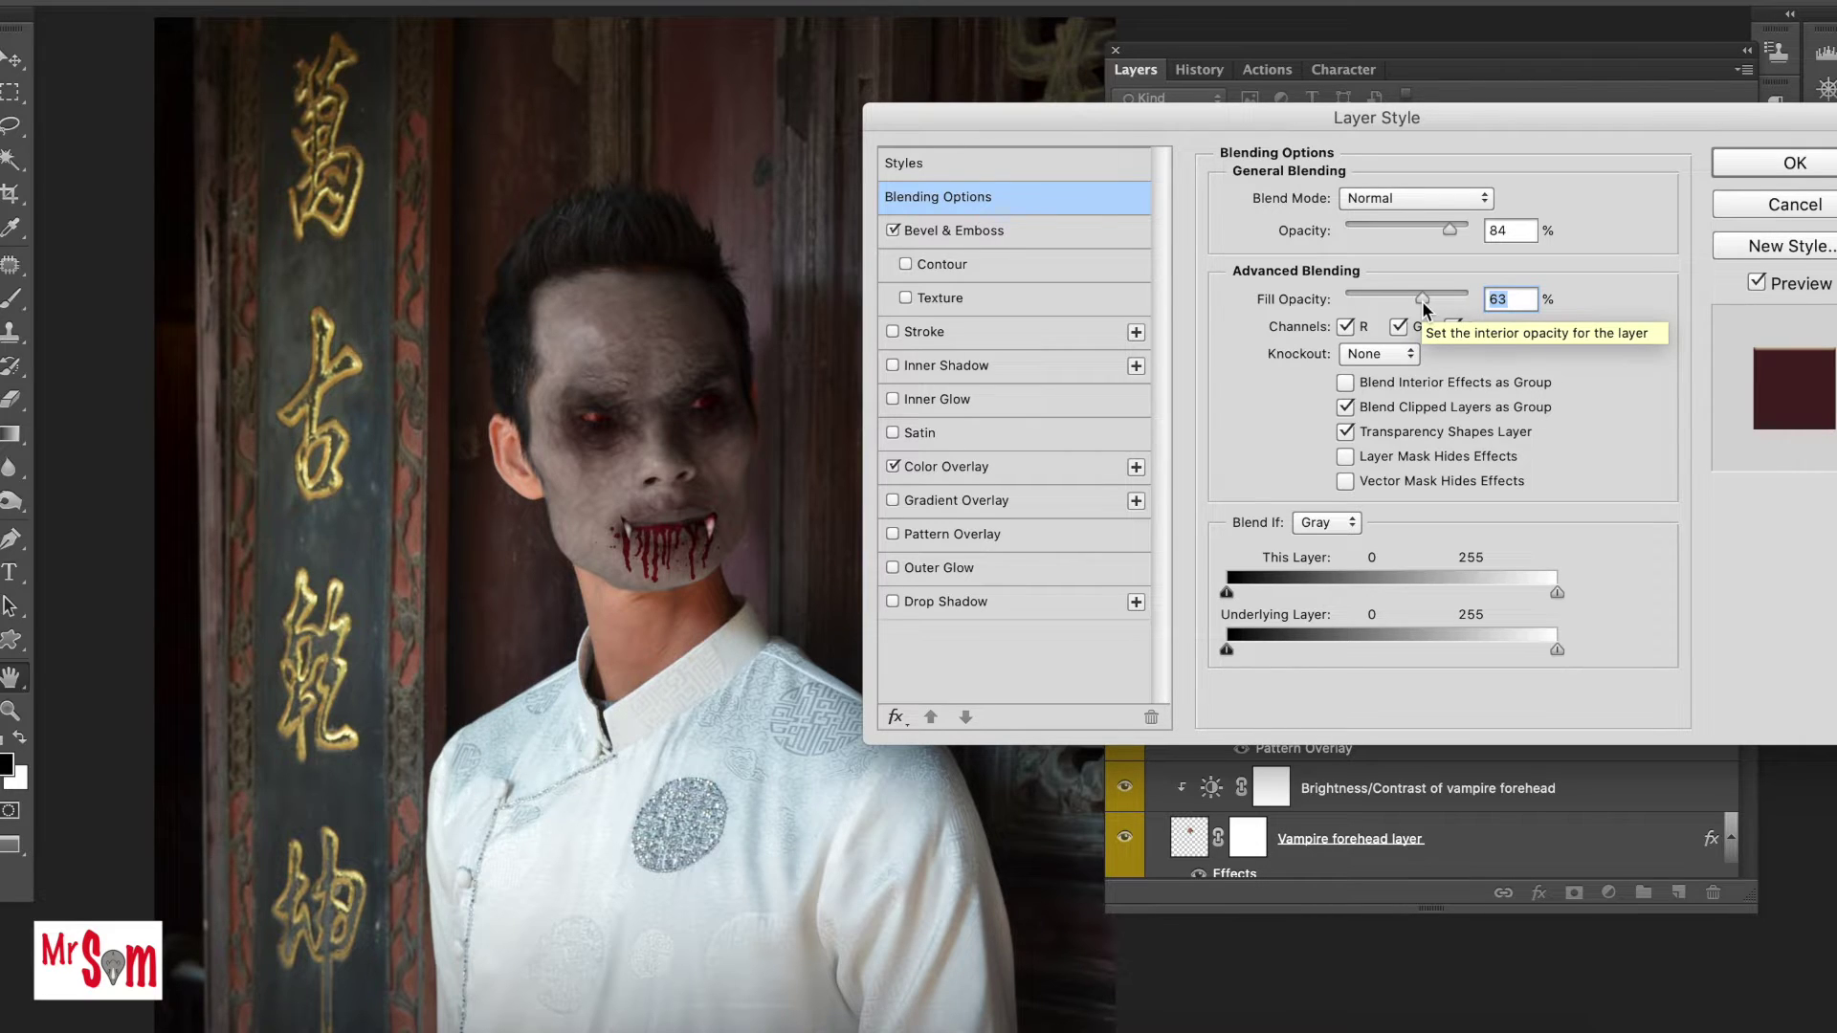
{"action": "left_click_drag", "start_coordinate": [1422, 301], "coordinate": [1374, 300]}
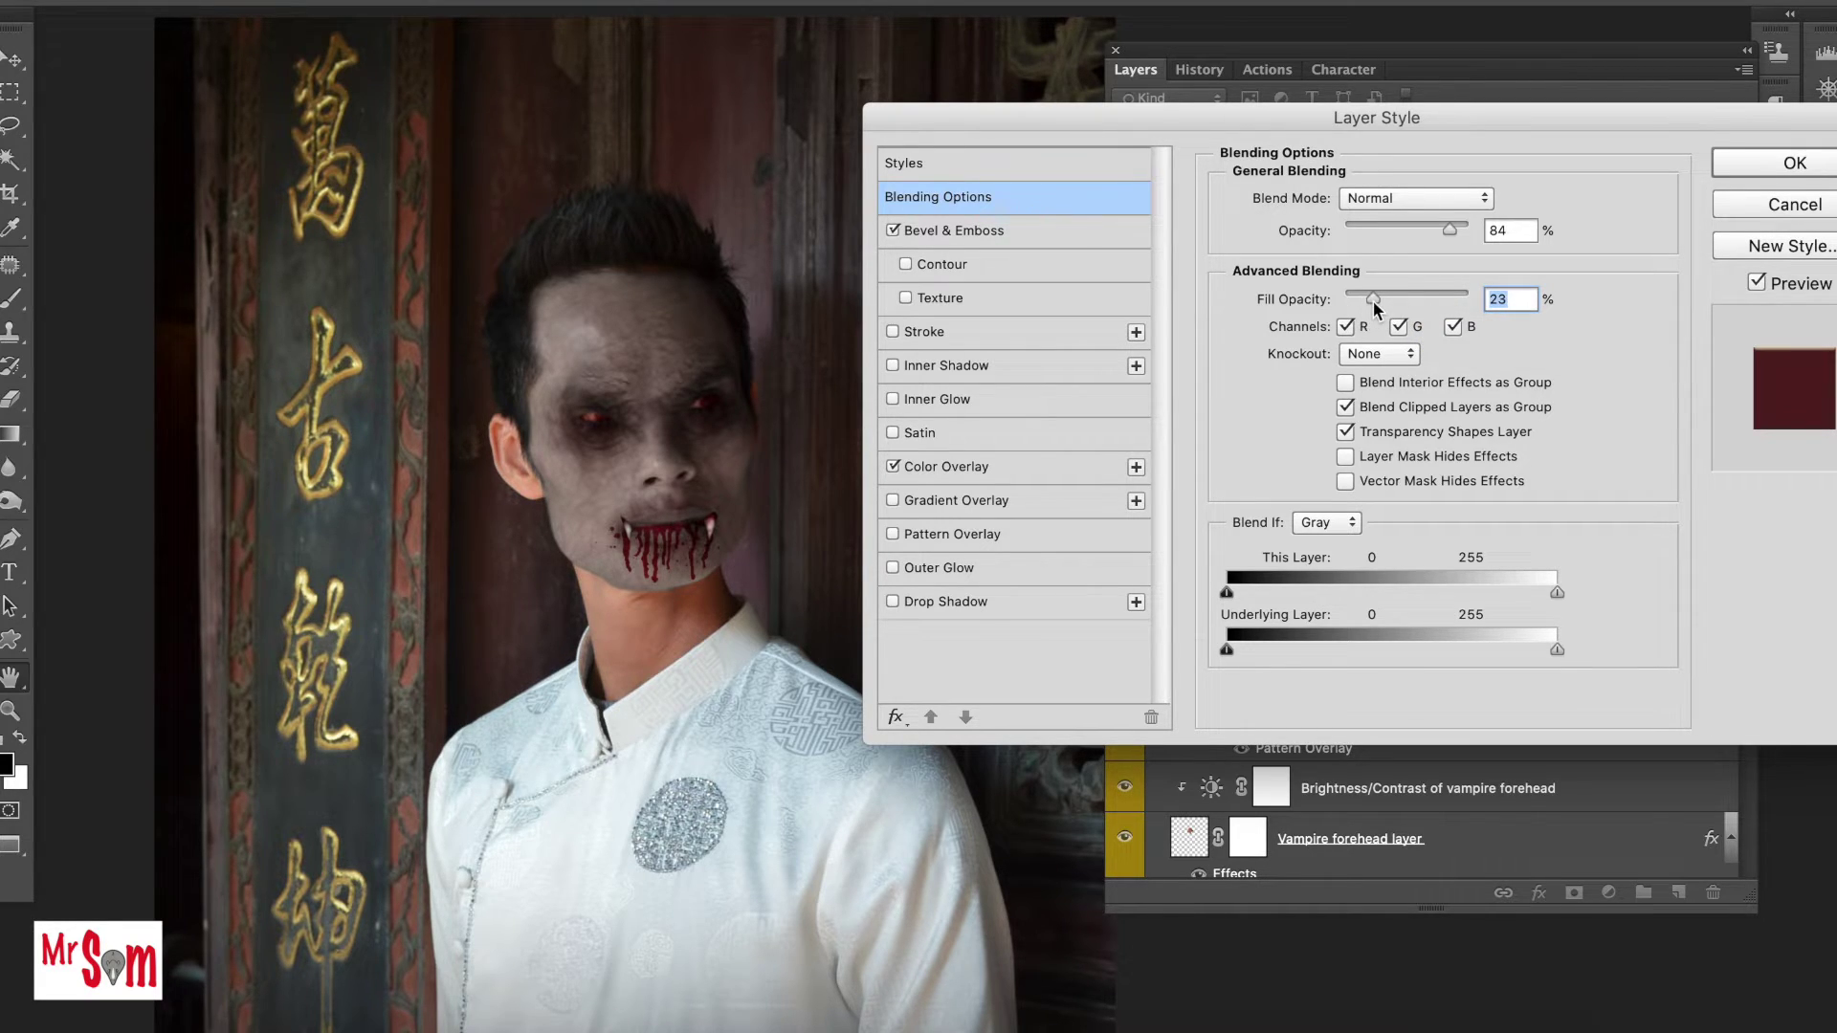
{"action": "left_click_drag", "start_coordinate": [1450, 230], "coordinate": [1478, 234]}
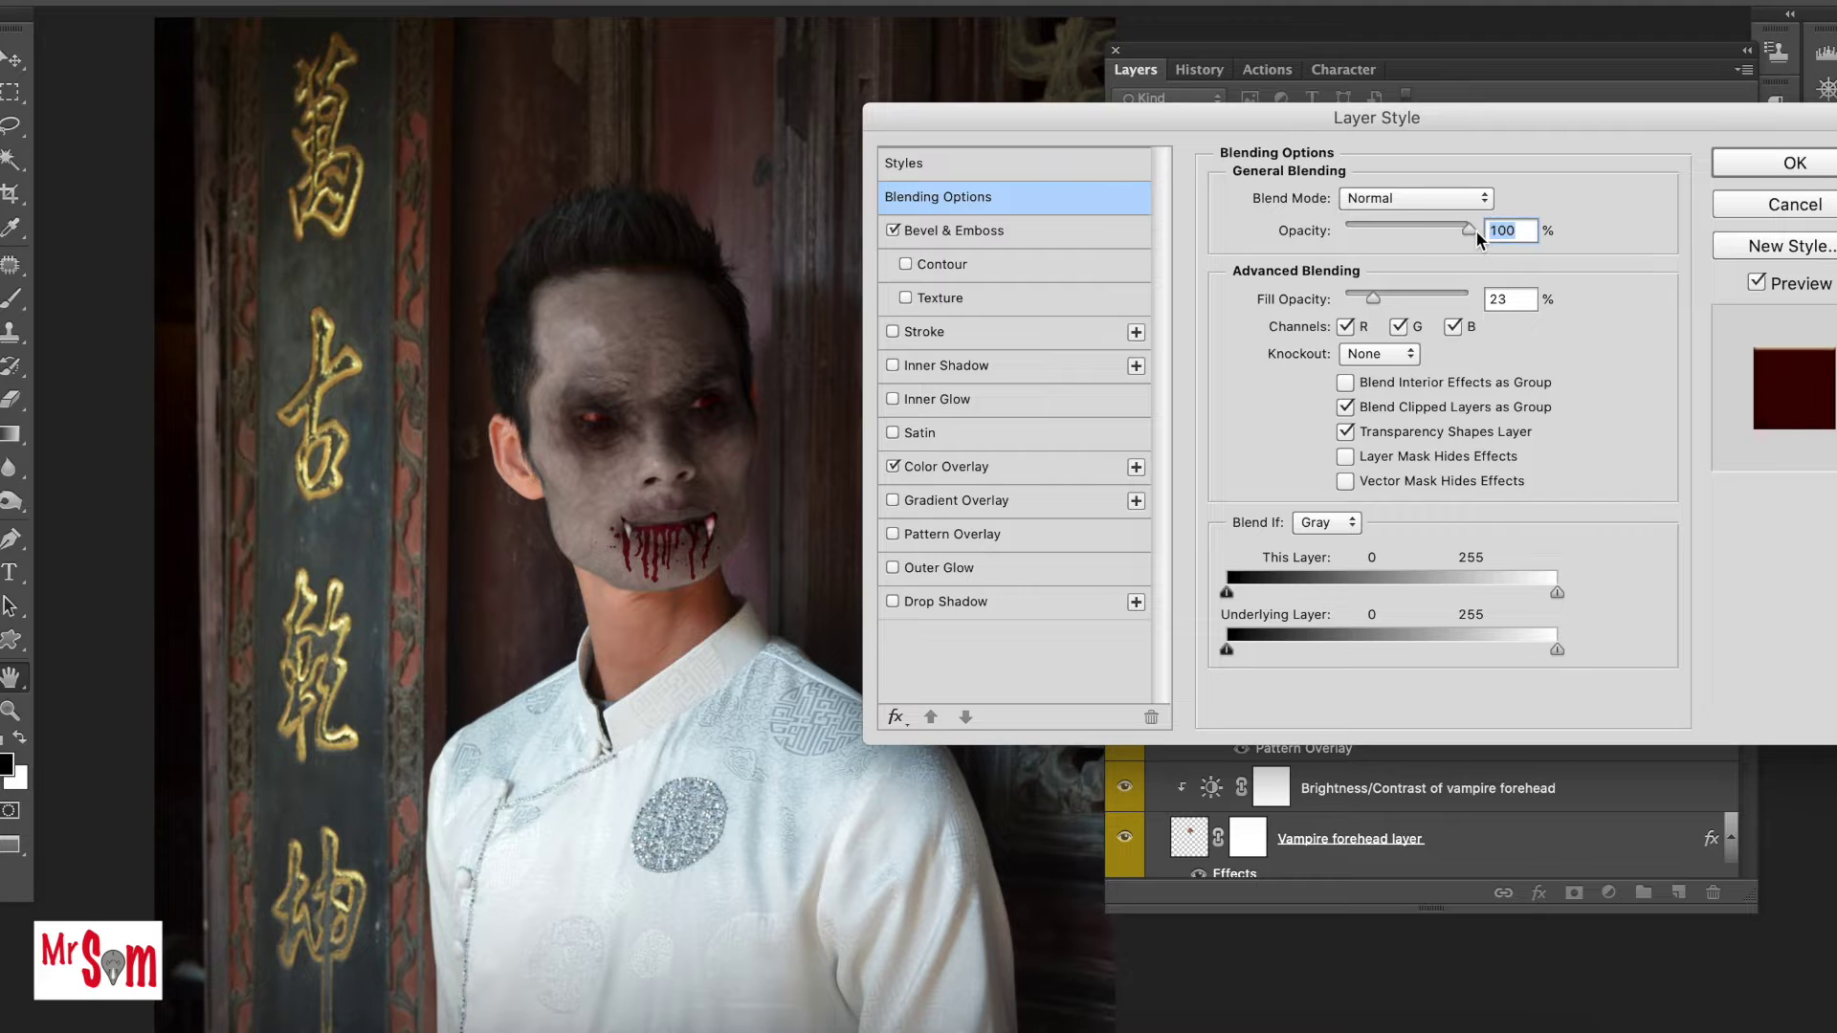
Compare Dissolve and Multiply, settle on Darken blending with Fill 100%, and apply.
{"action": "left_click", "coordinate": [1483, 198]}
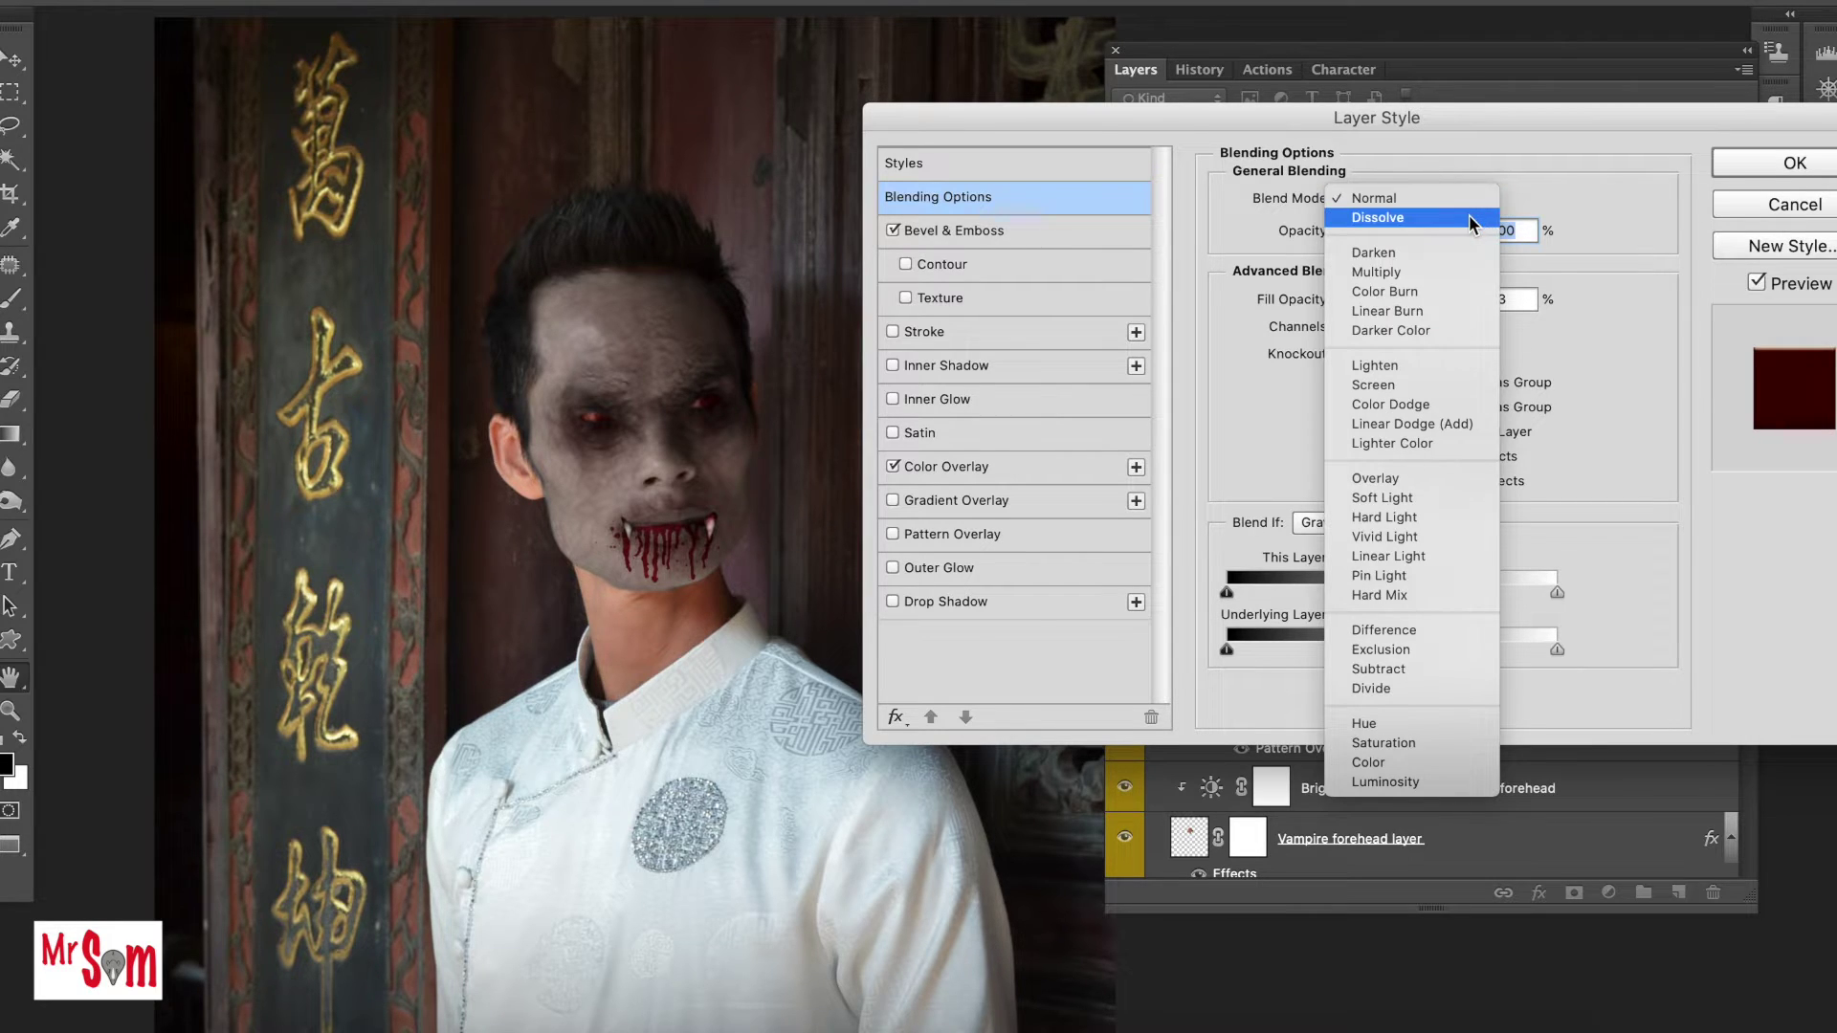
{"action": "left_click", "coordinate": [1471, 218]}
{"action": "left_click", "coordinate": [1478, 203]}
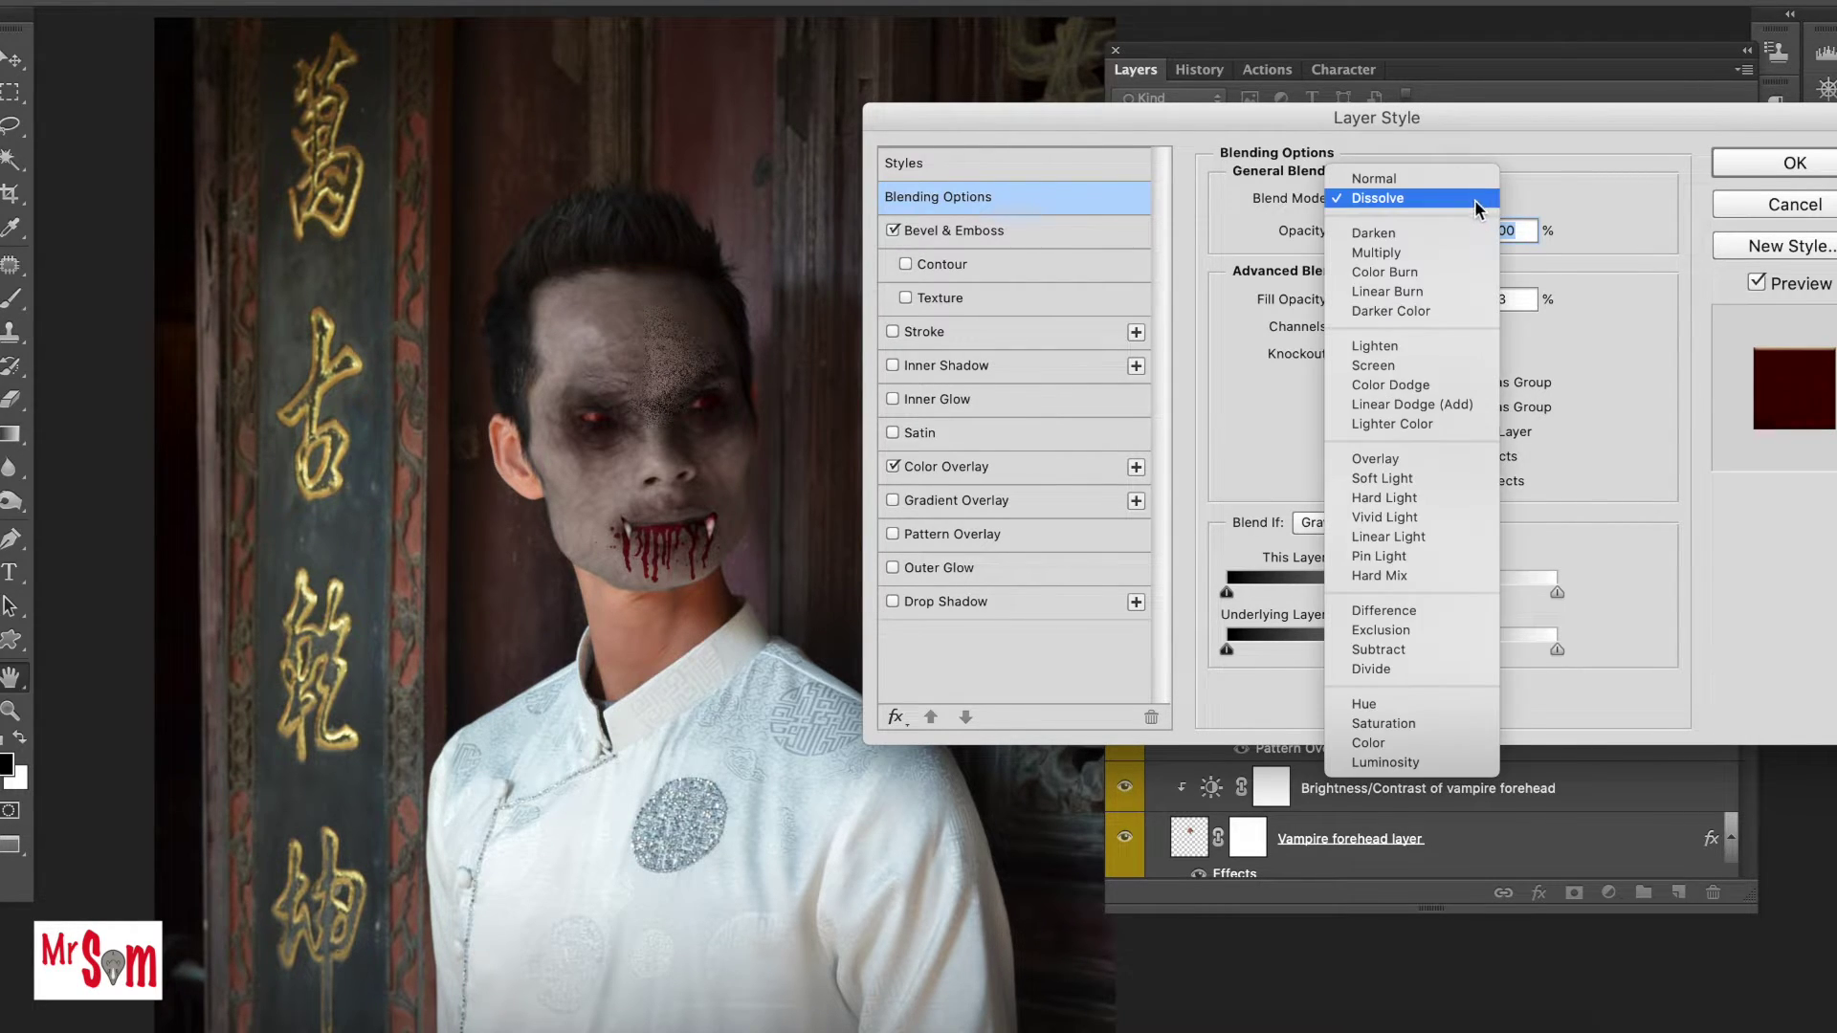
{"action": "left_click", "coordinate": [1458, 232]}
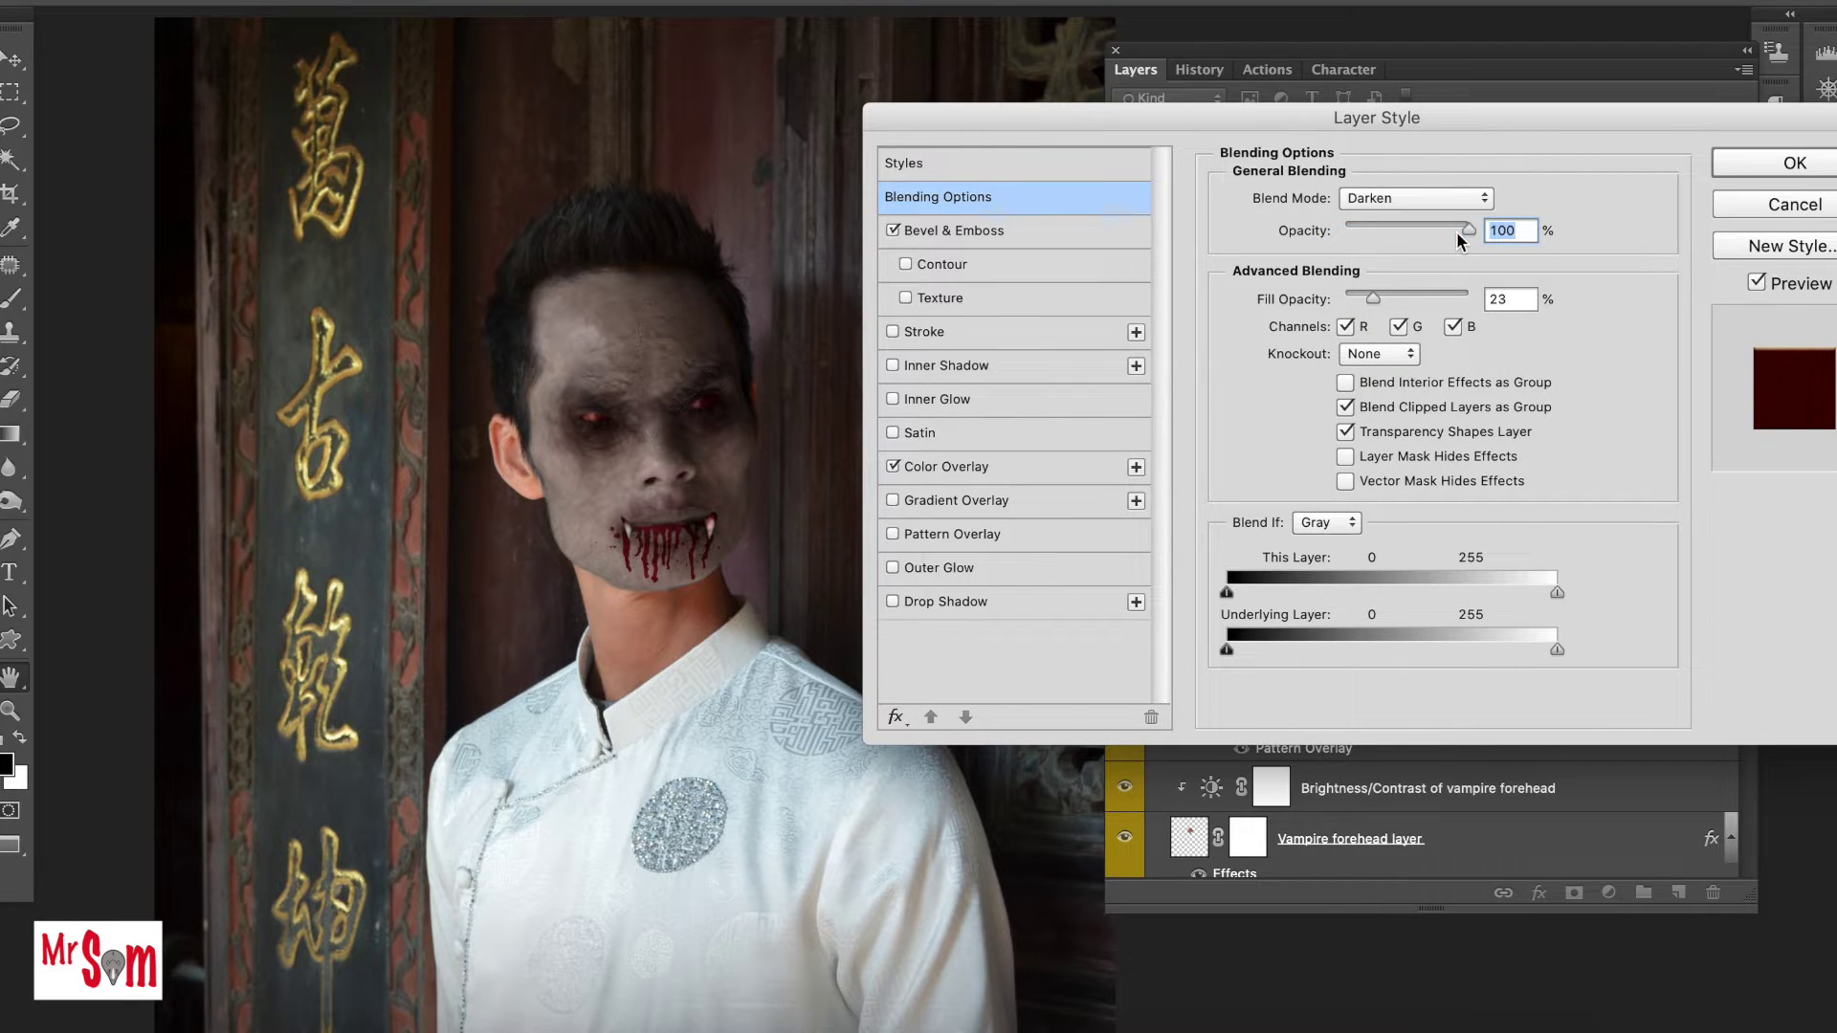
{"action": "left_click", "coordinate": [1468, 199]}
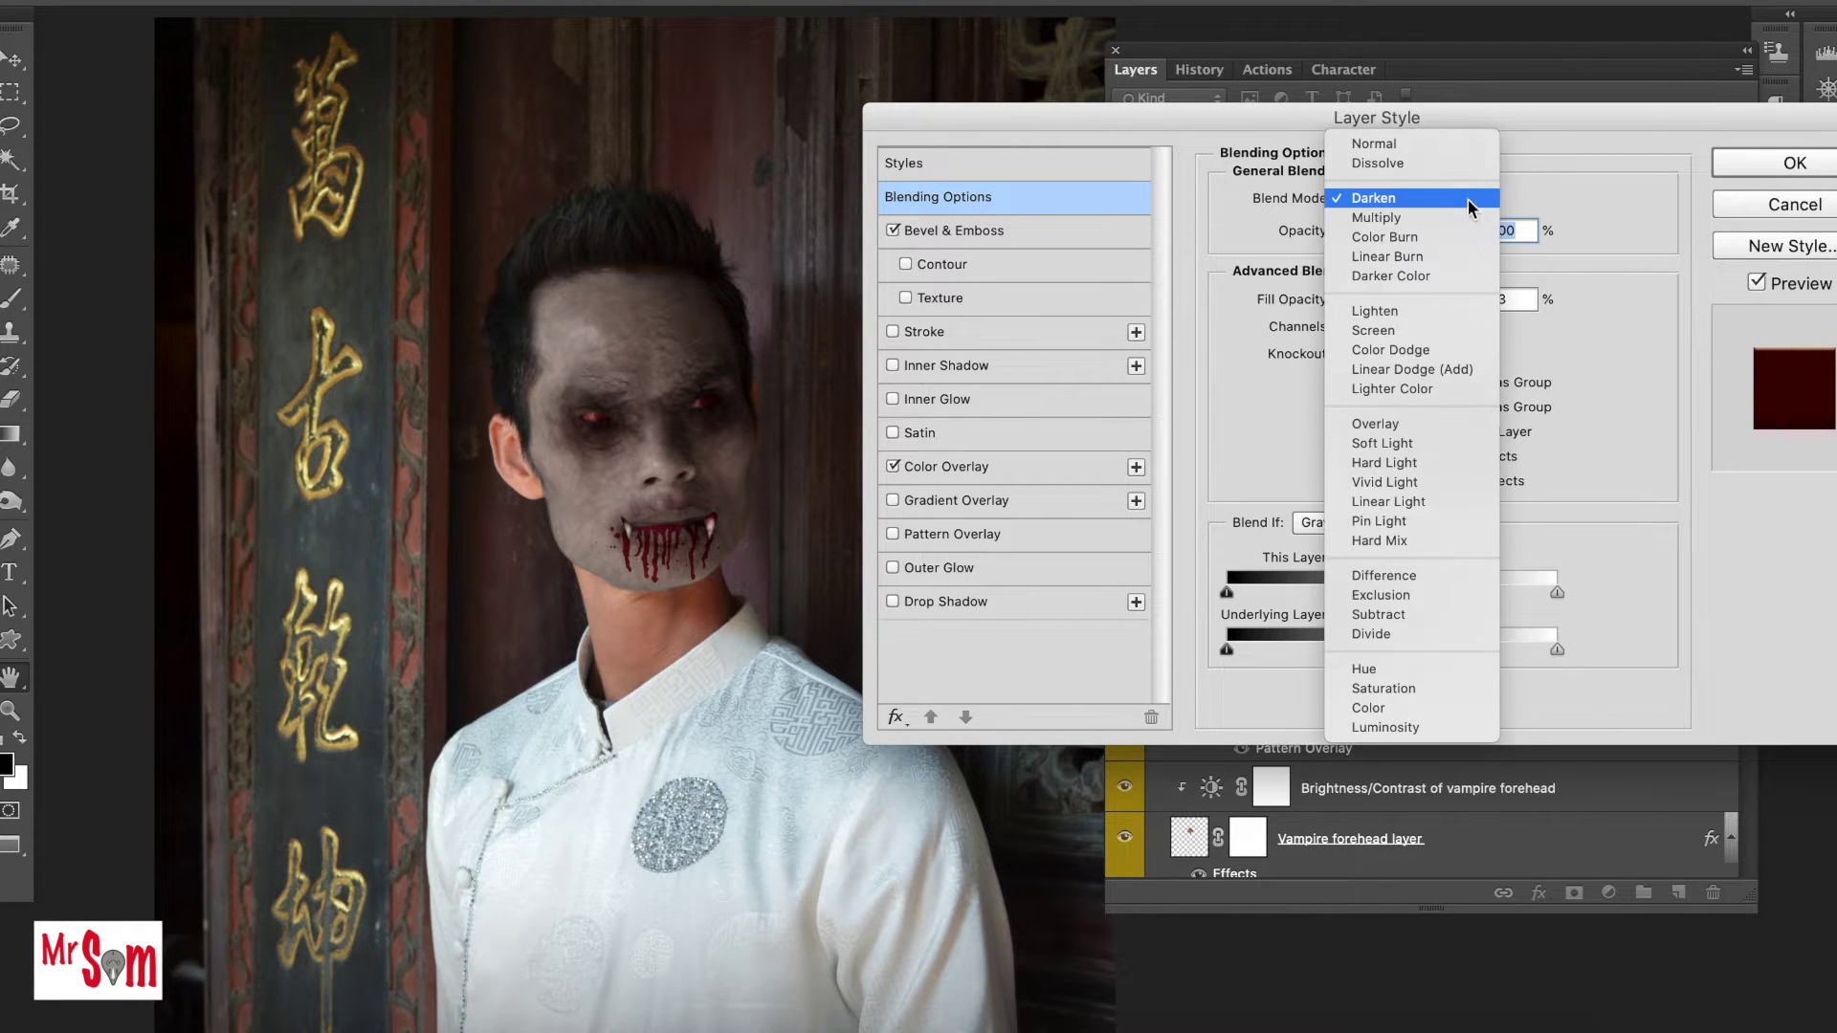
{"action": "left_click", "coordinate": [1440, 218]}
{"action": "left_click", "coordinate": [1455, 198]}
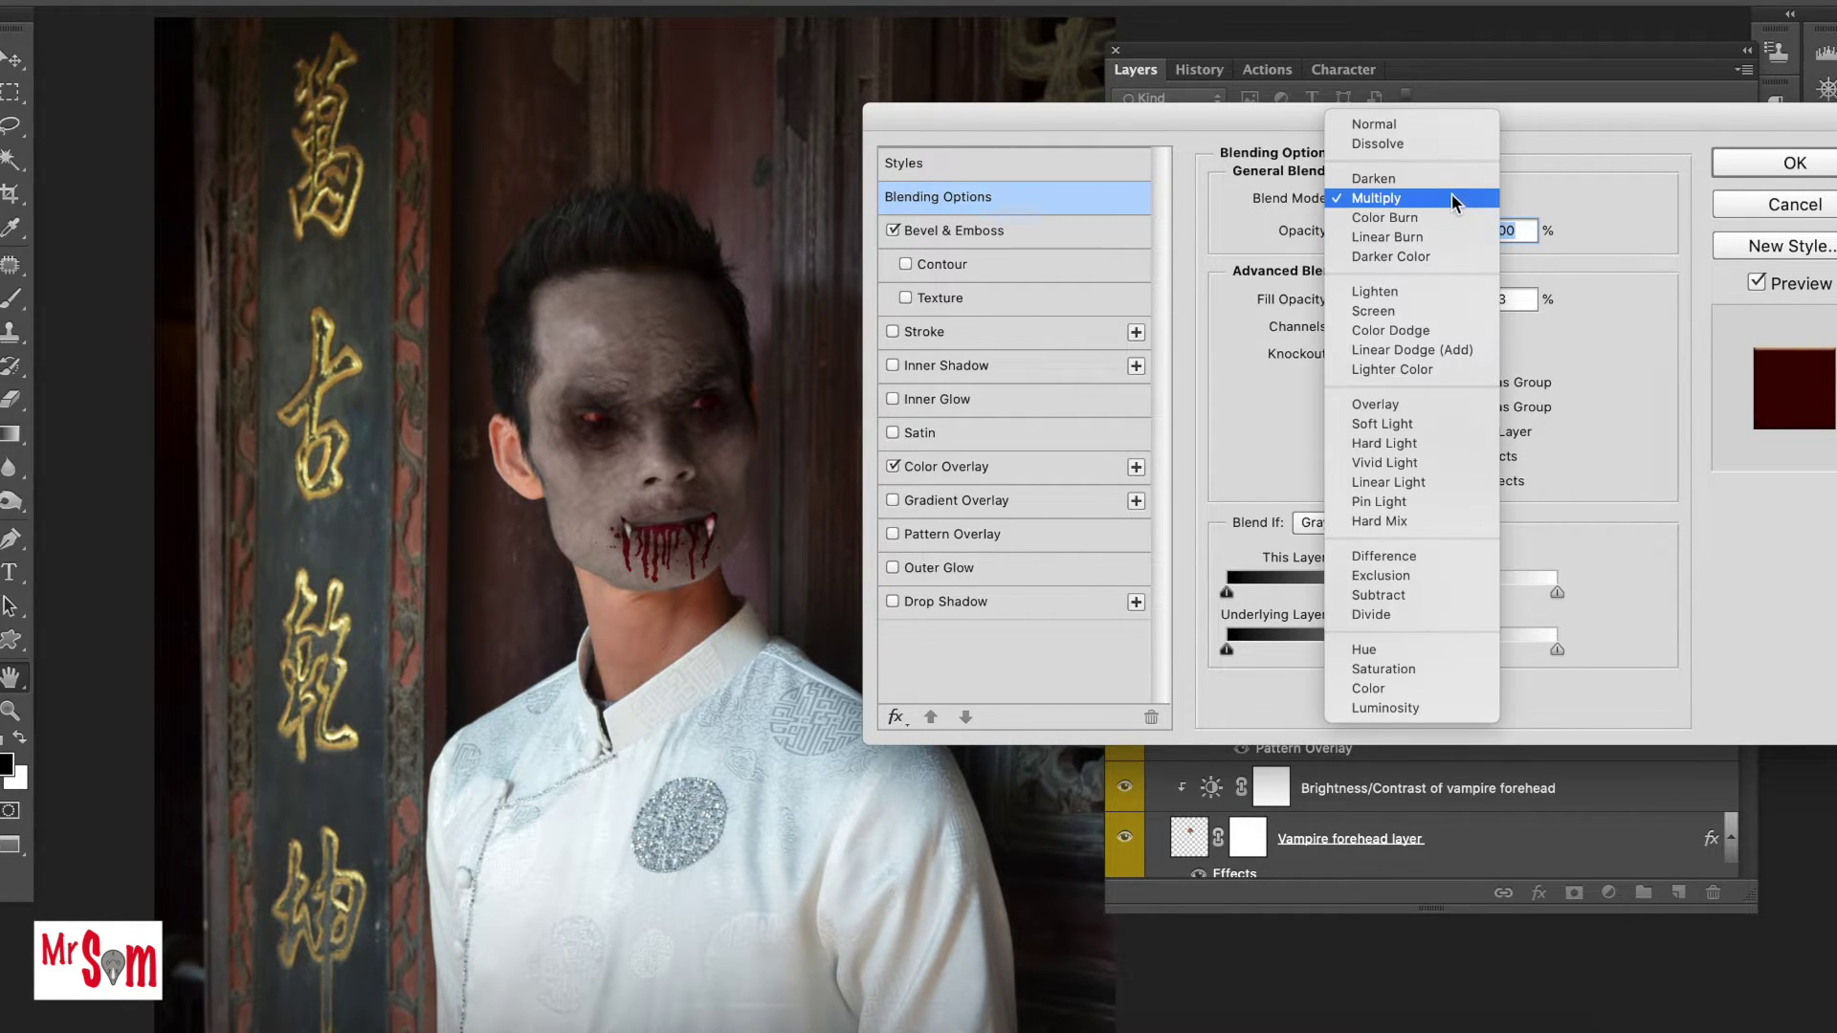
{"action": "left_click", "coordinate": [1449, 182]}
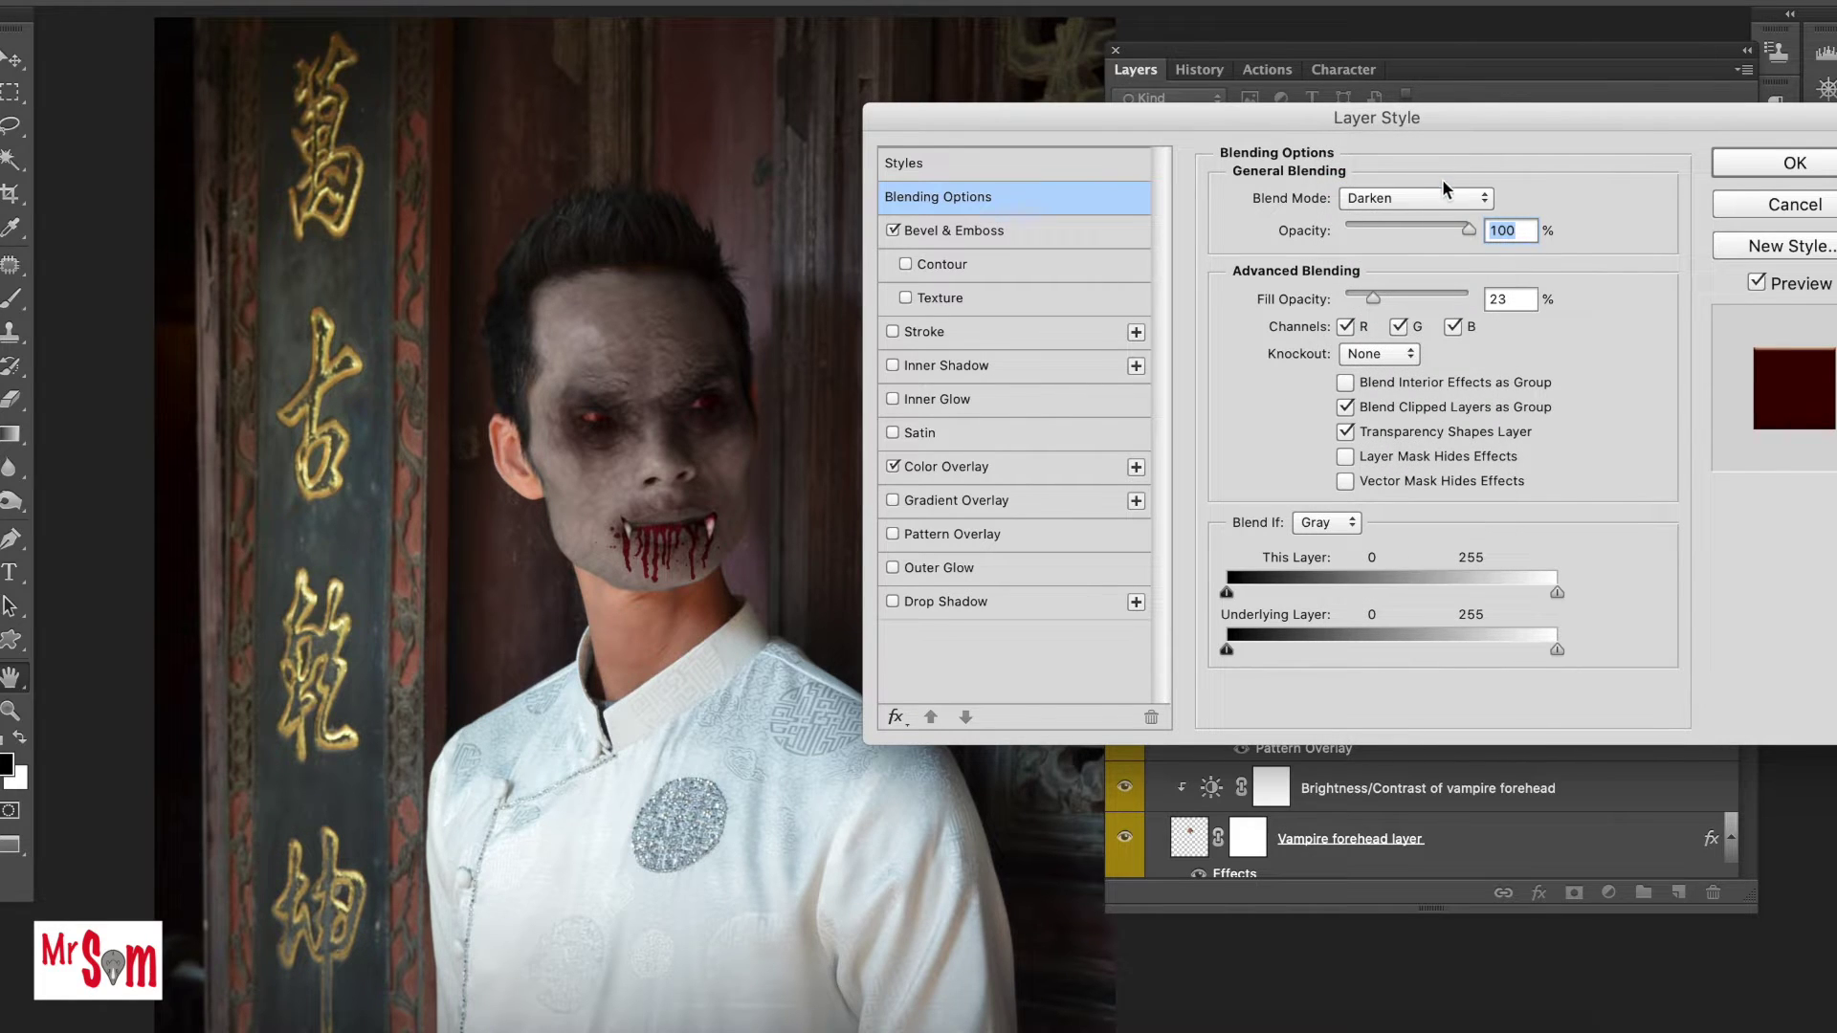
{"action": "mouse_move", "coordinate": [1373, 300]}
{"action": "left_mouse_down"}
{"action": "mouse_move", "coordinate": [1463, 301]}
{"action": "mouse_move", "coordinate": [1440, 299]}
{"action": "left_mouse_up"}
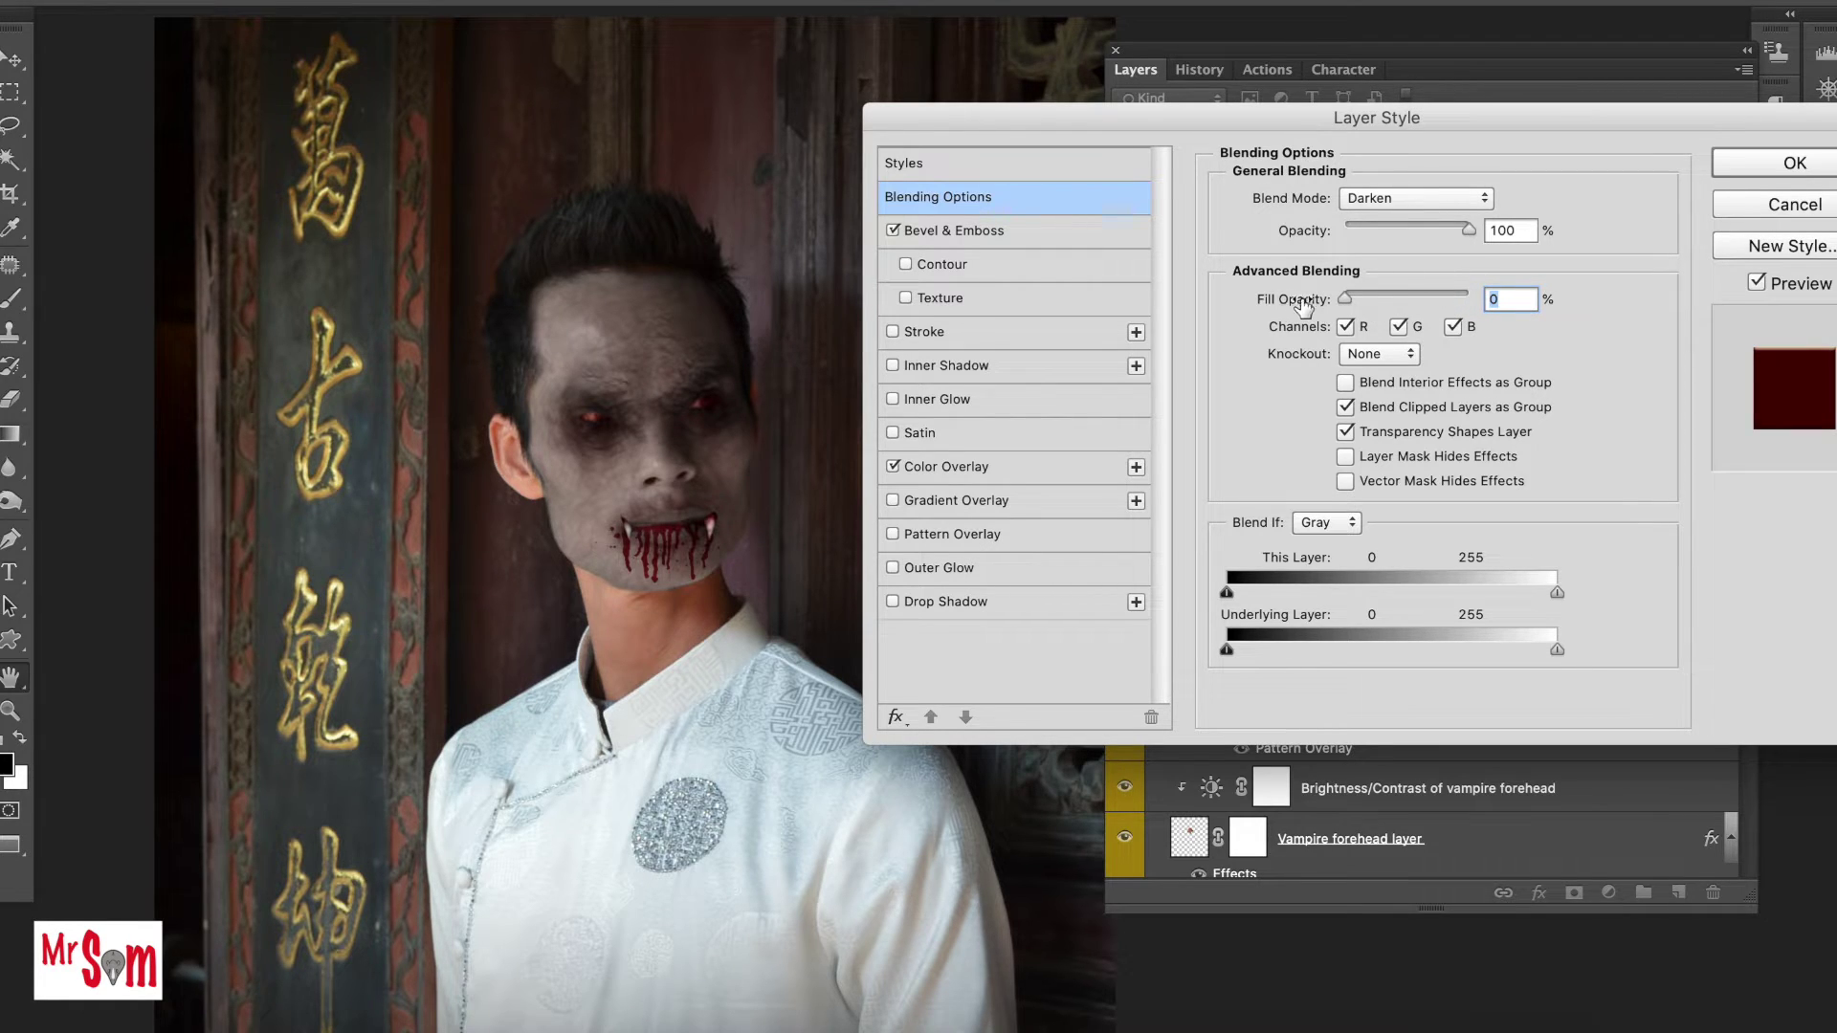
{"action": "left_click_drag", "start_coordinate": [1350, 300], "coordinate": [1595, 309]}
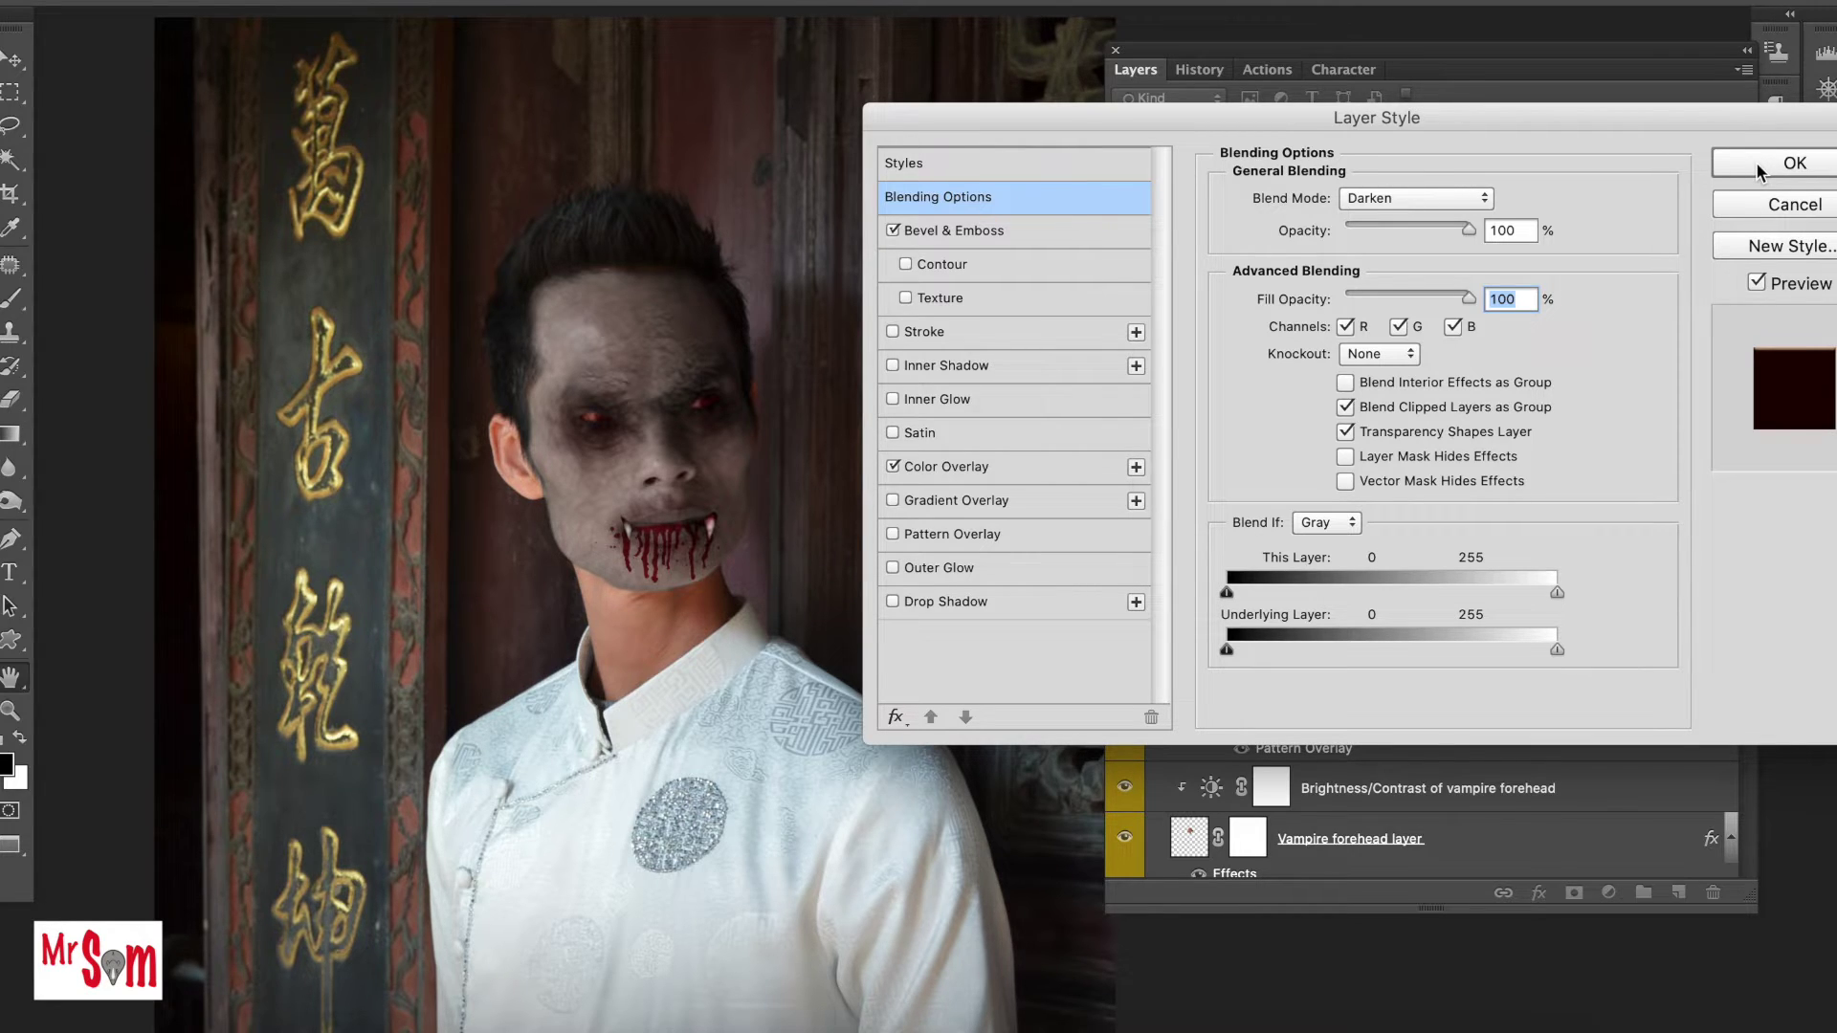
{"action": "left_click", "coordinate": [1759, 172]}
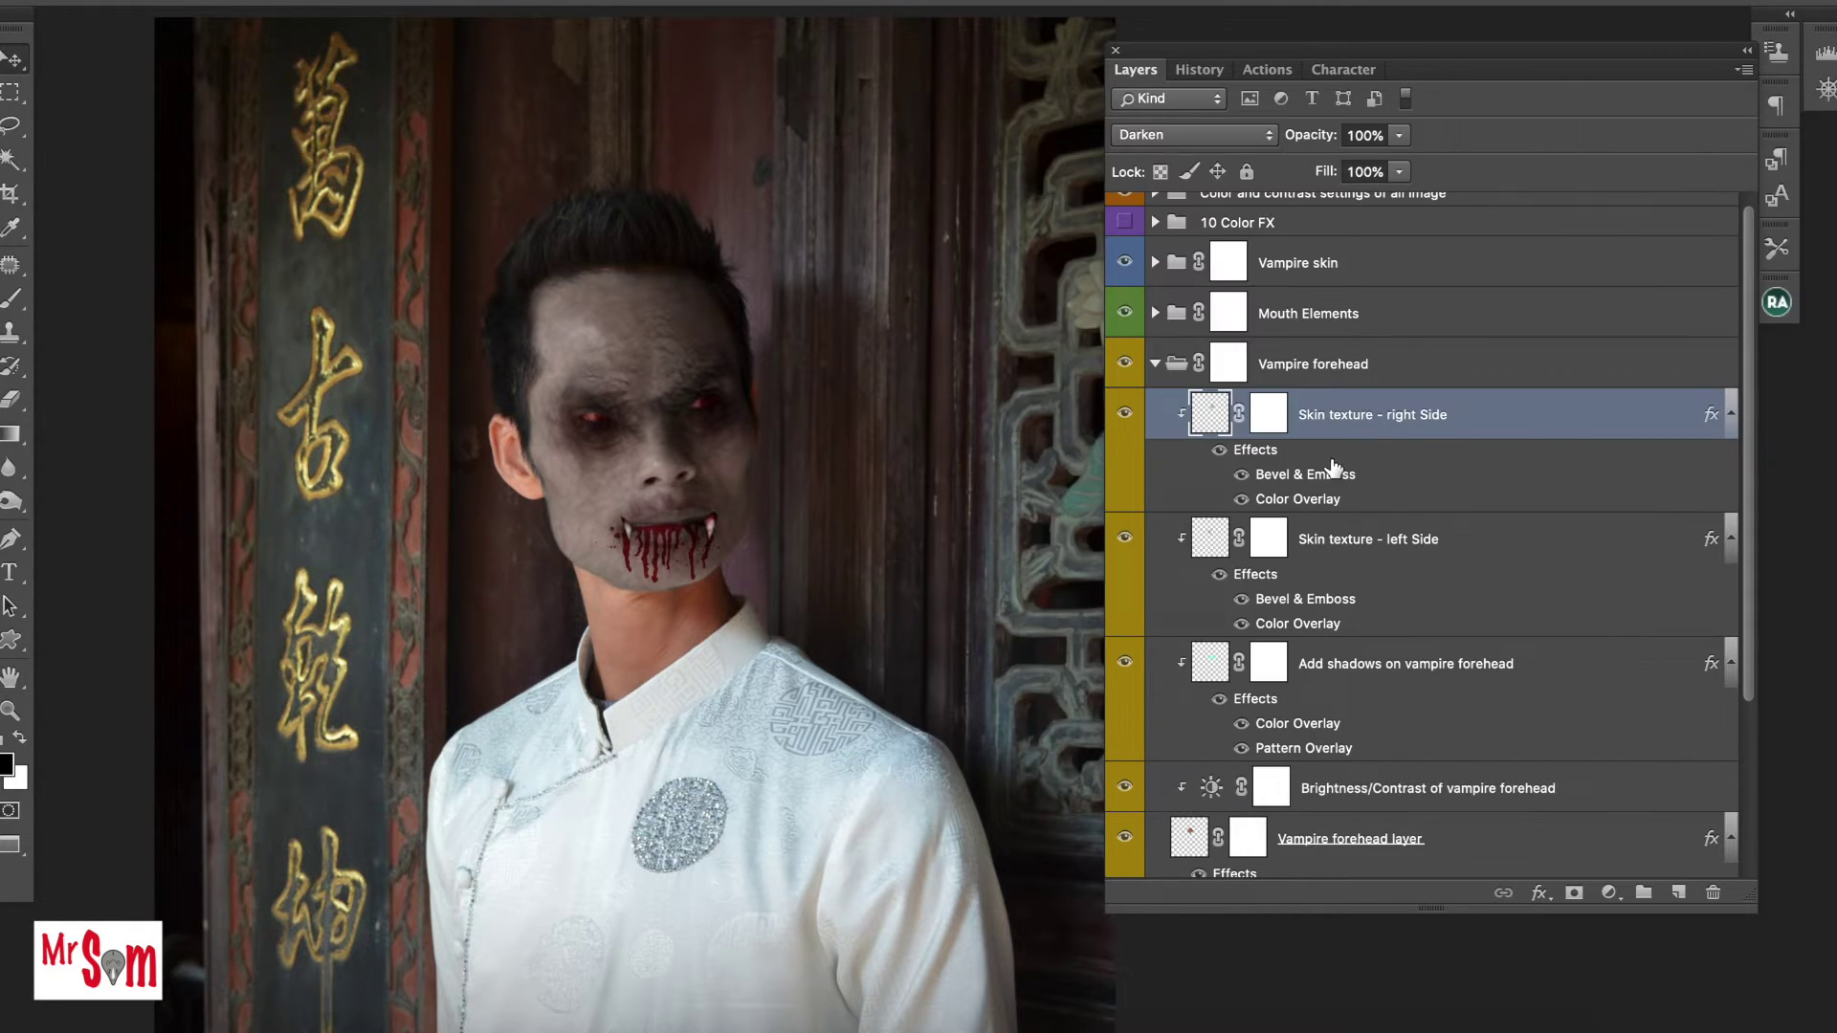
Set the Skin texture - left Side layer to 100% Opacity and 100% Fill.
{"action": "left_click", "coordinate": [1378, 546]}
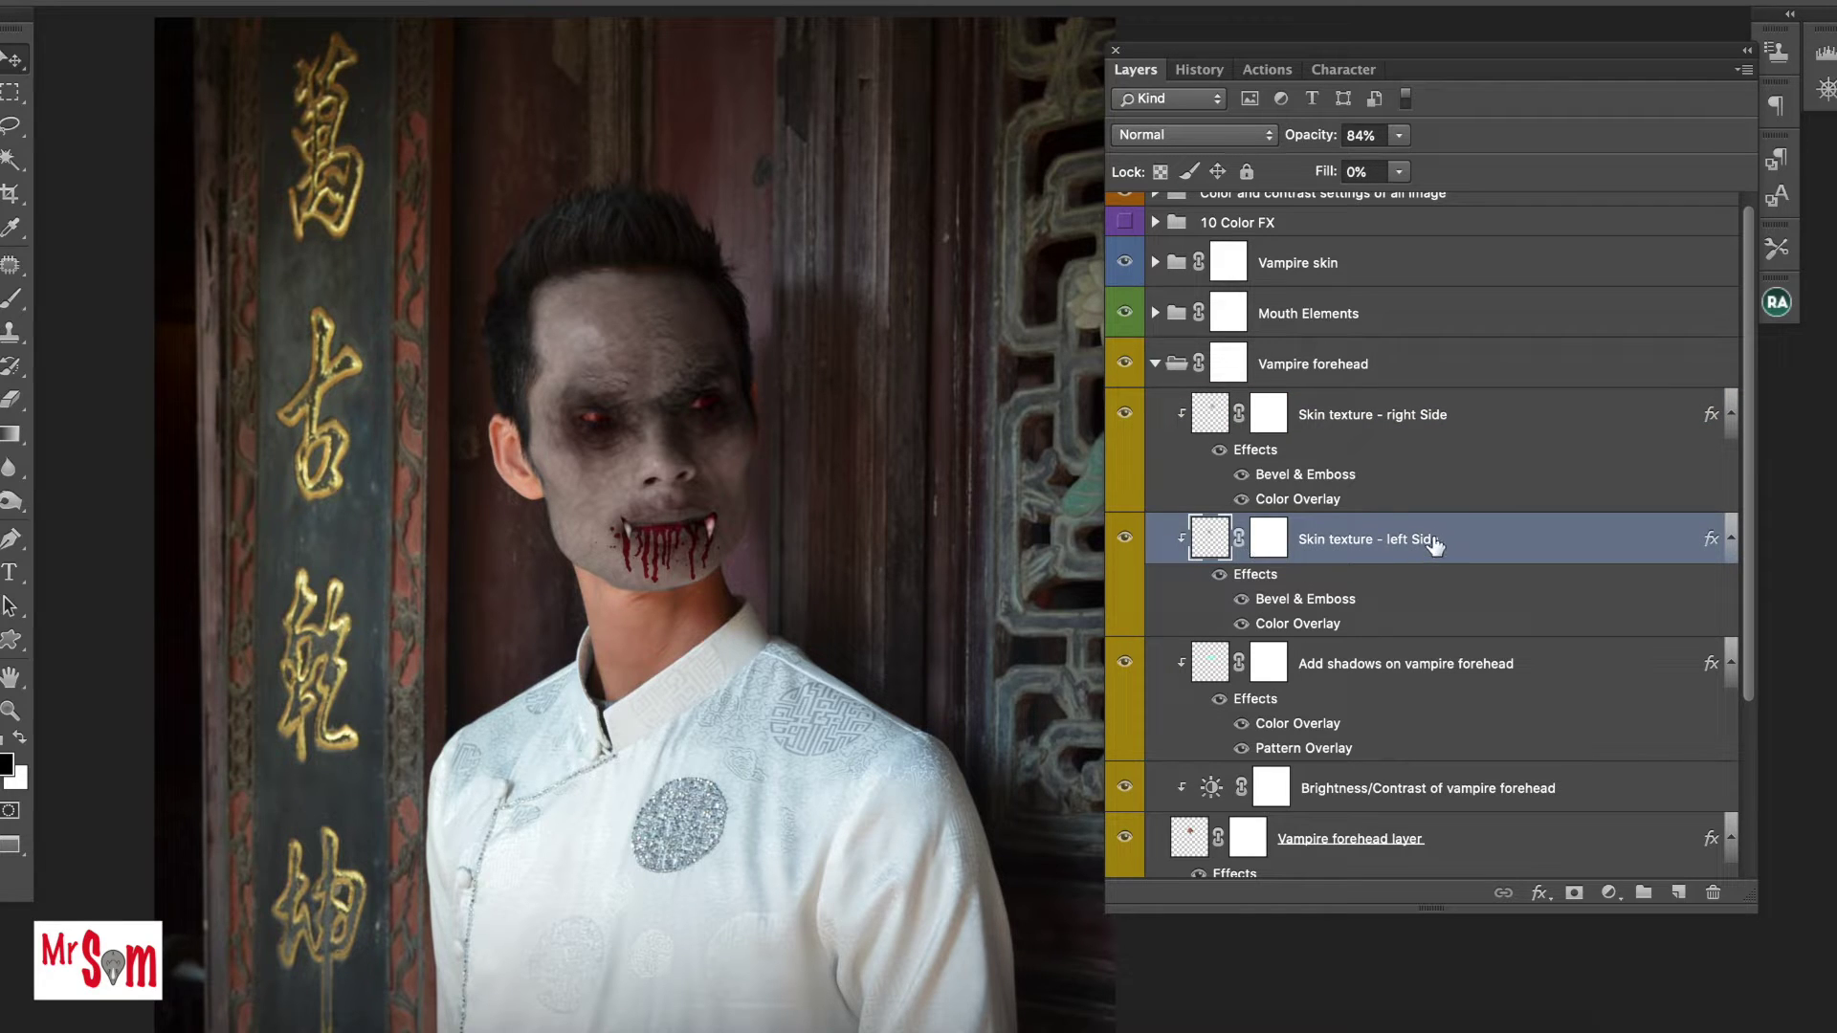
{"action": "double_click", "coordinate": [1502, 539]}
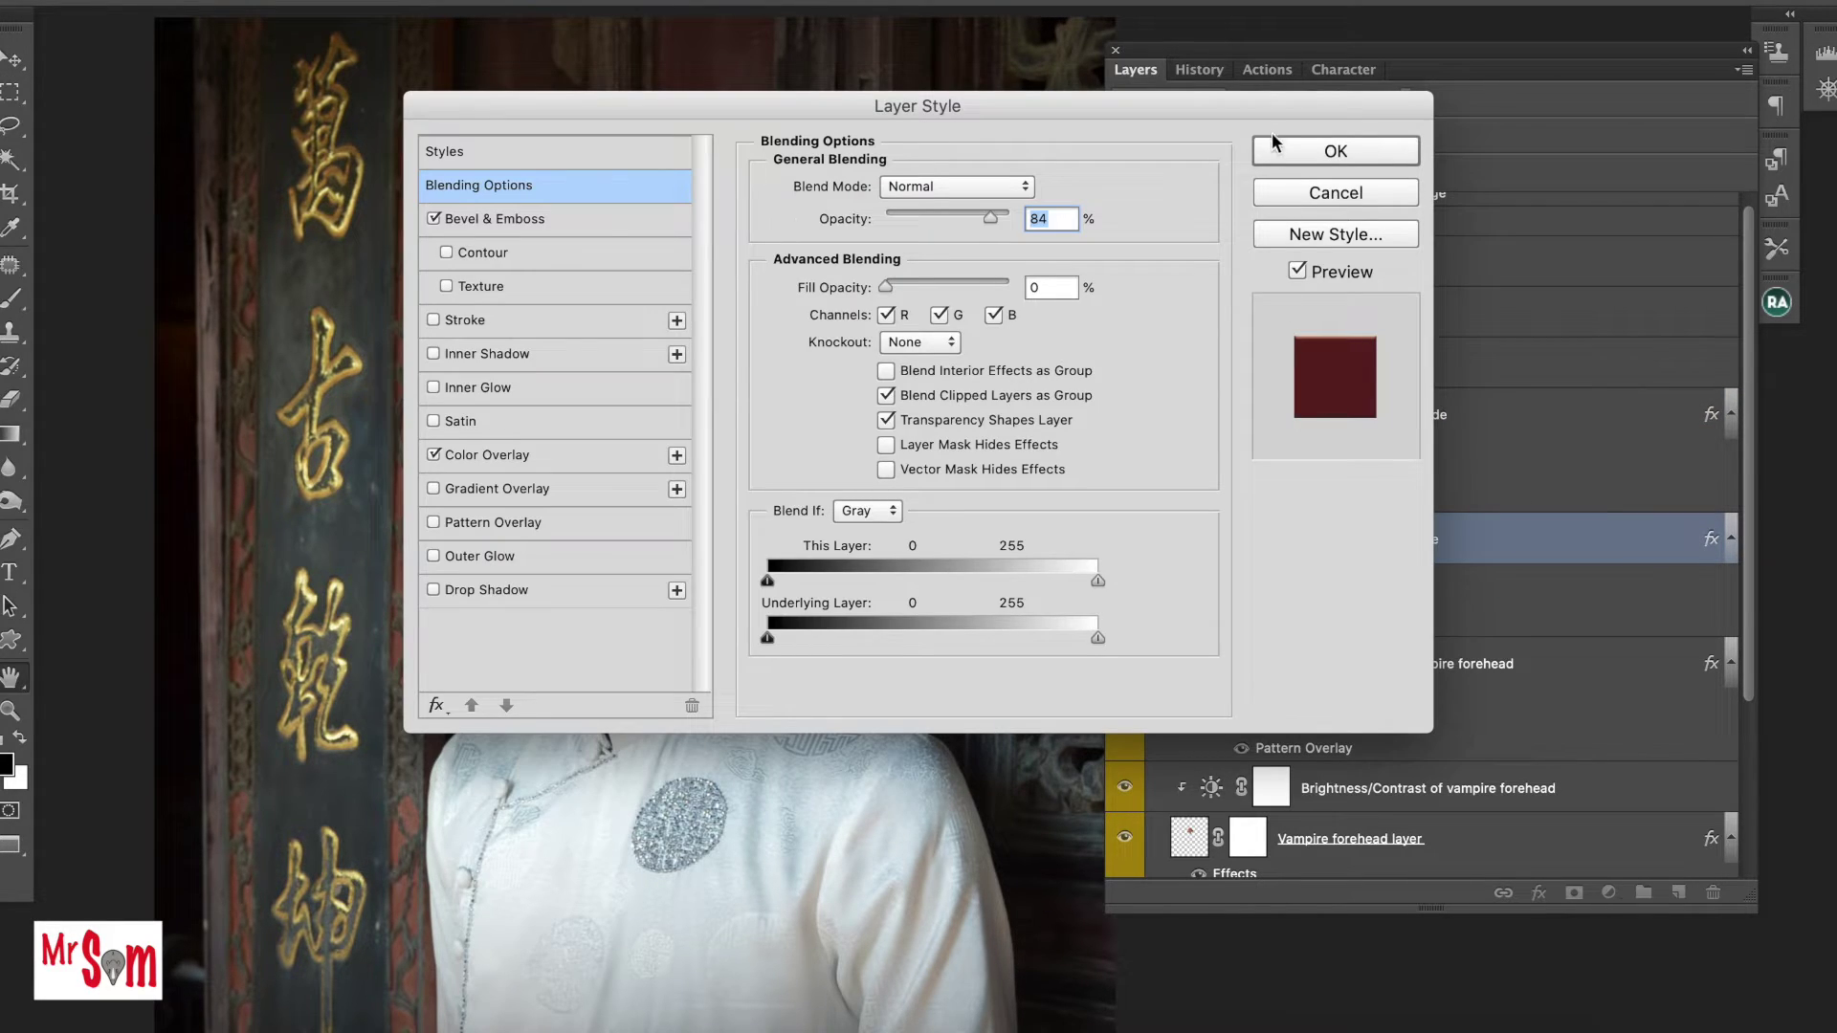
{"action": "mouse_move", "coordinate": [1257, 110]}
{"action": "left_mouse_down"}
{"action": "mouse_move", "coordinate": [1064, 136]}
{"action": "mouse_move", "coordinate": [1792, 110]}
{"action": "left_mouse_up"}
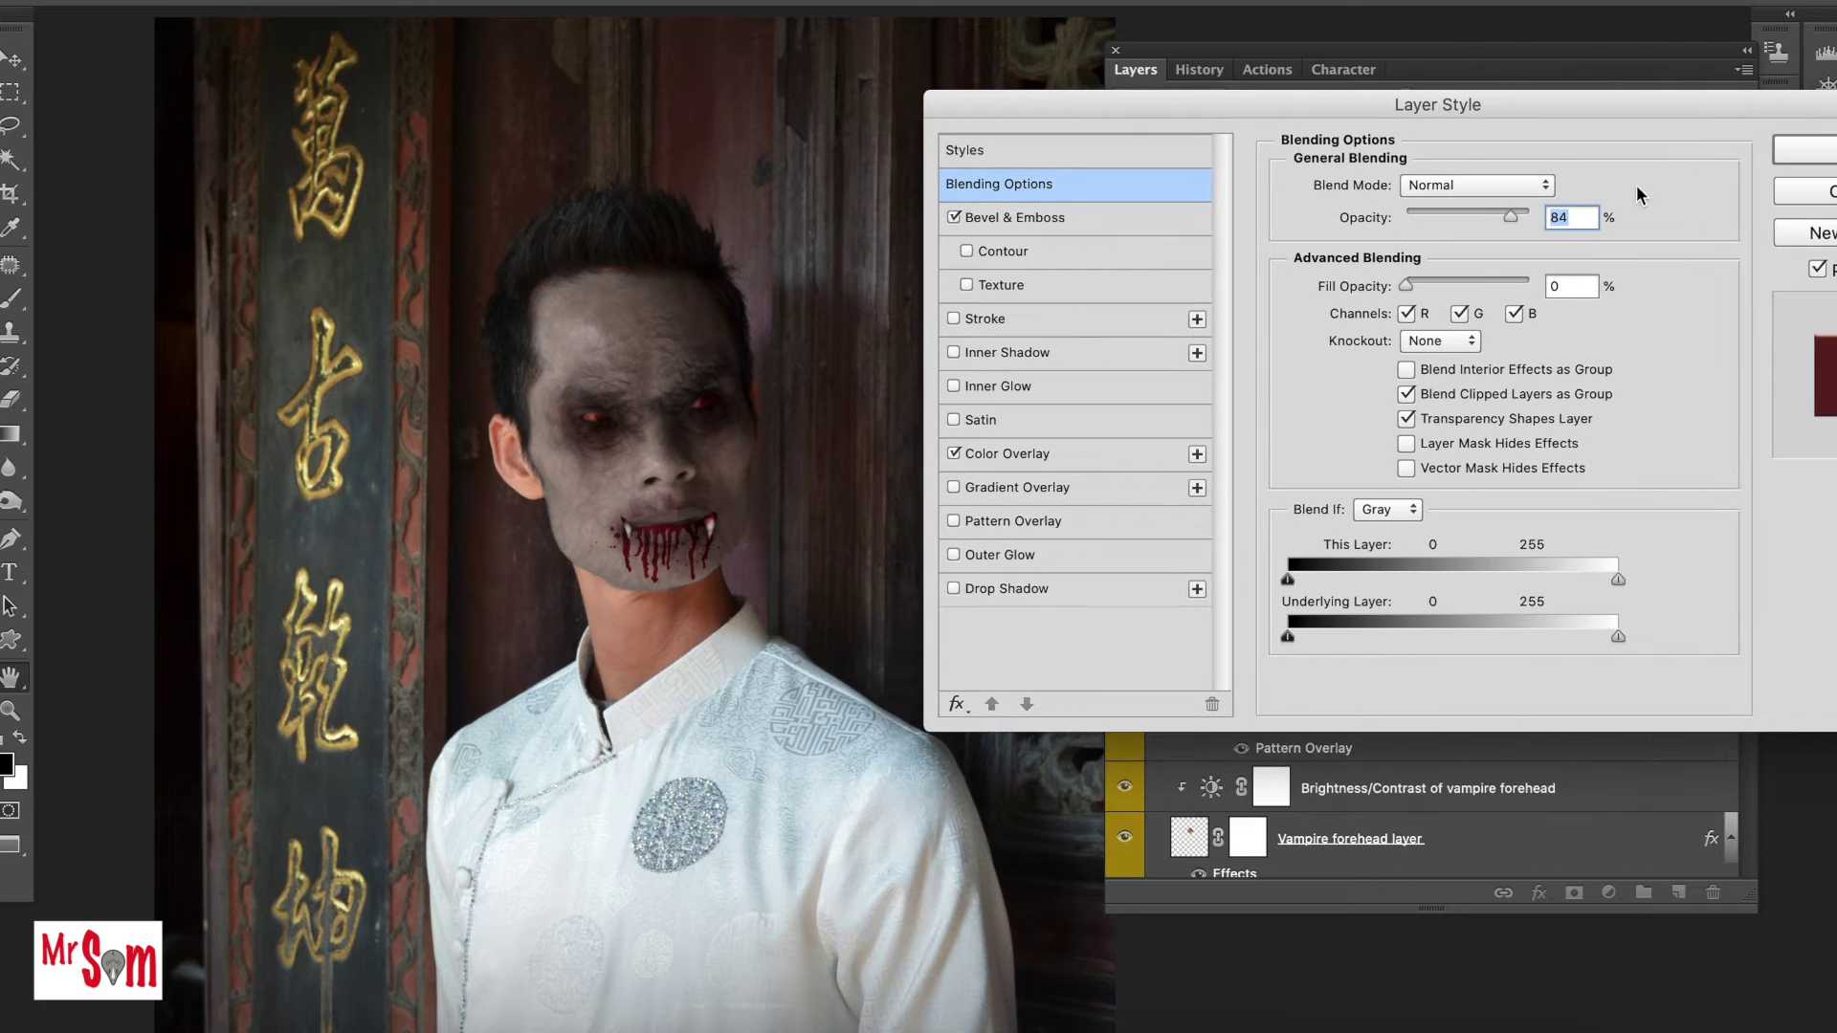
{"action": "left_click_drag", "start_coordinate": [1510, 217], "coordinate": [1617, 219]}
{"action": "left_click_drag", "start_coordinate": [1405, 286], "coordinate": [1632, 287]}
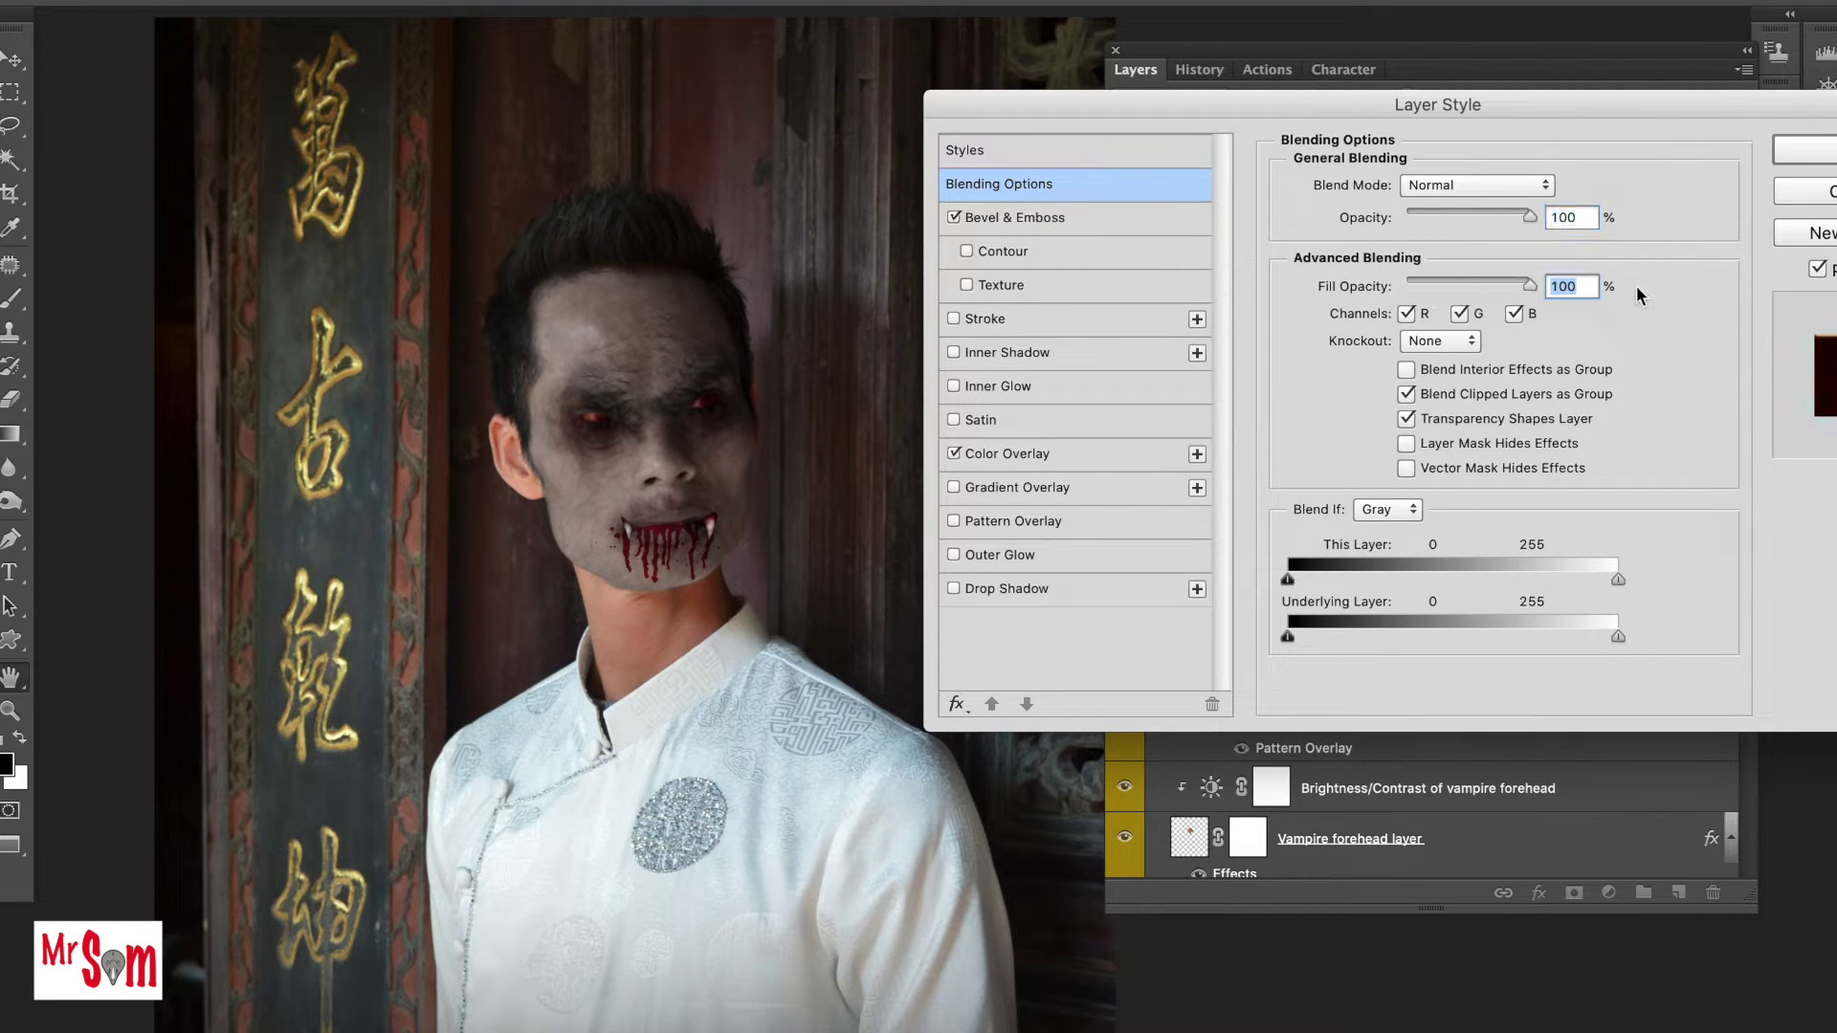
{"action": "left_click", "coordinate": [1794, 154]}
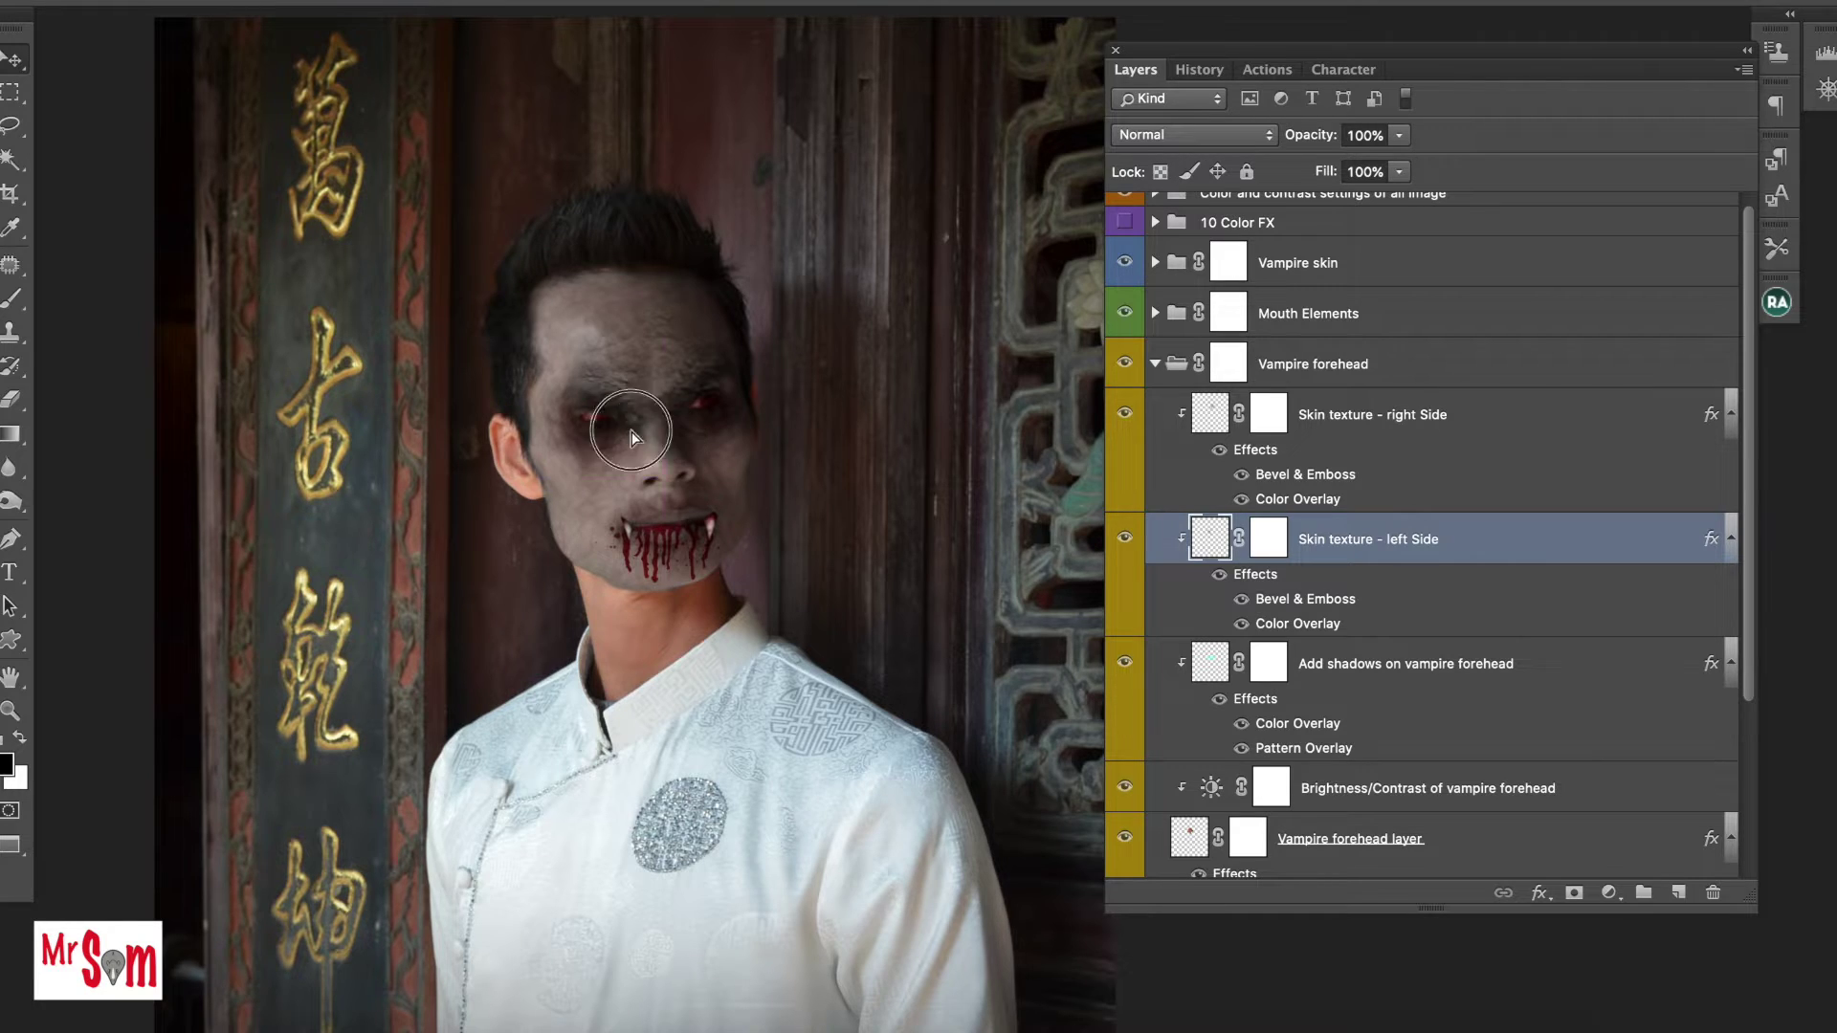
Reposition the left skin texture on the face and compare with forehead shadows toggled.
{"action": "left_click_drag", "start_coordinate": [631, 433], "coordinate": [706, 433]}
{"action": "key", "text": "ctrl+plus"}
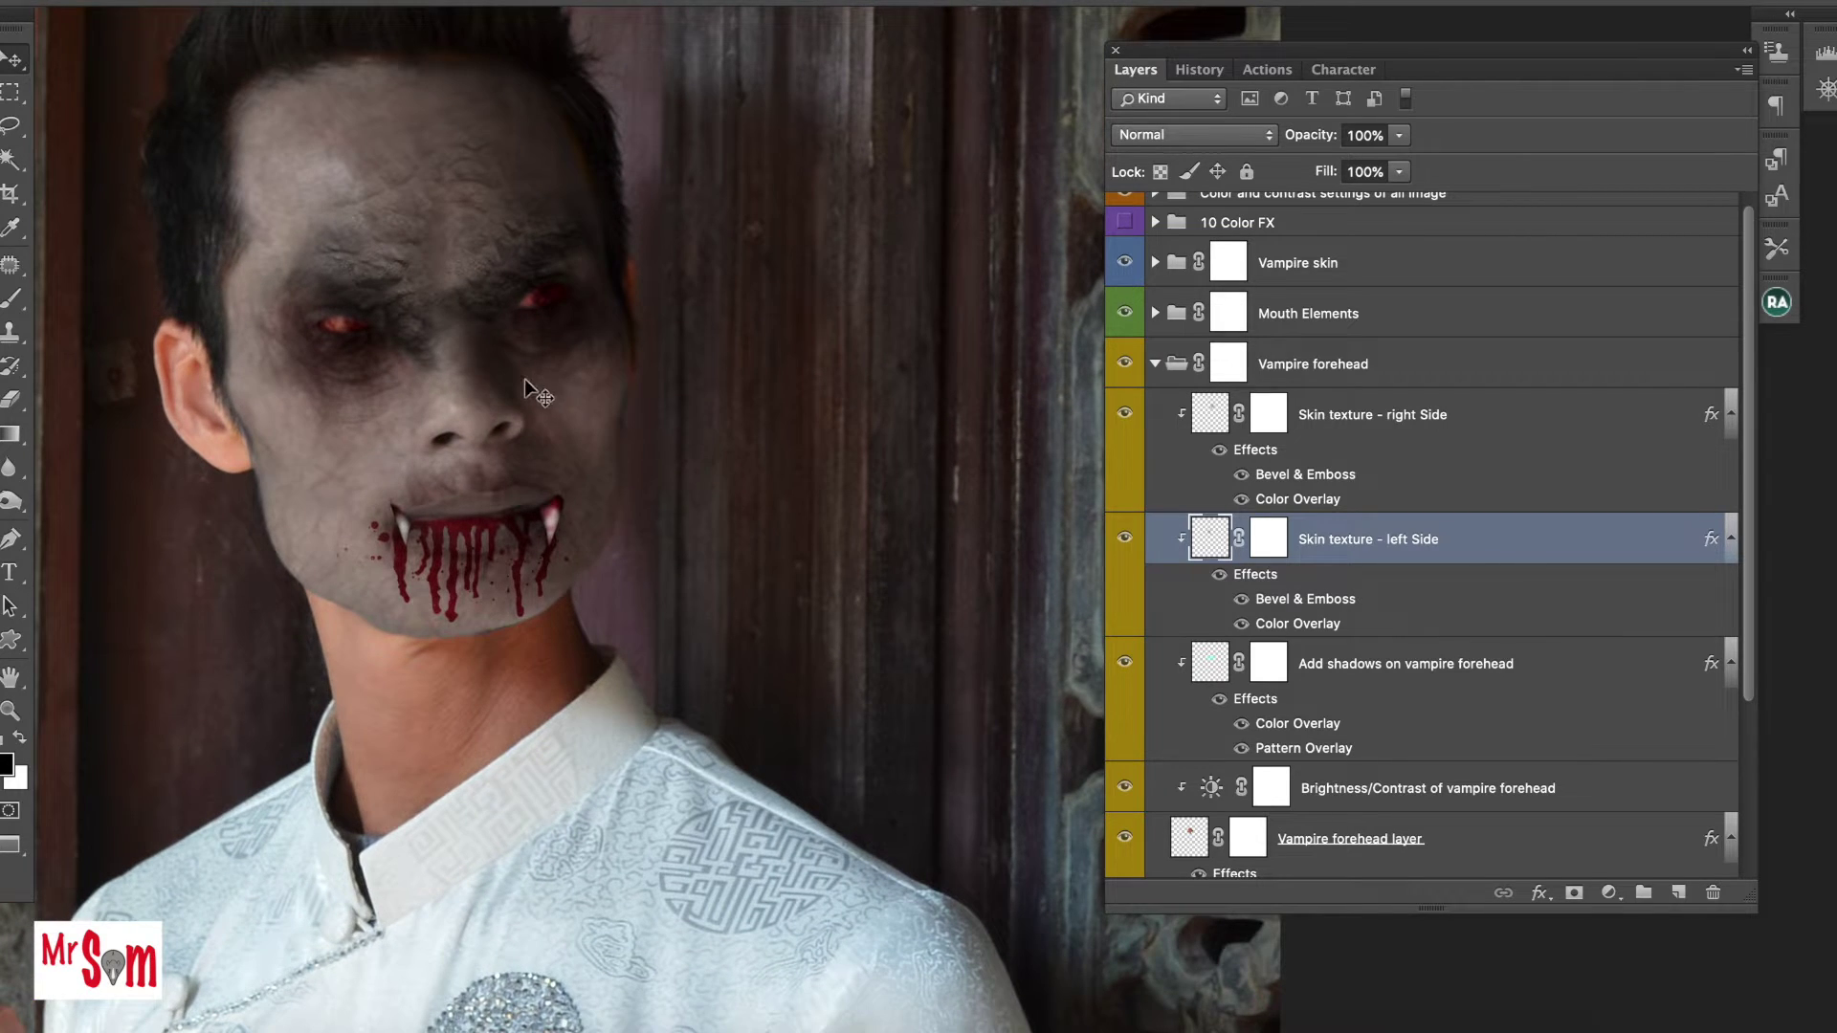
{"action": "key", "text": "ctrl+plus"}
{"action": "scroll", "coordinate": [603, 471], "scroll_direction": "down", "scroll_amount": 1}
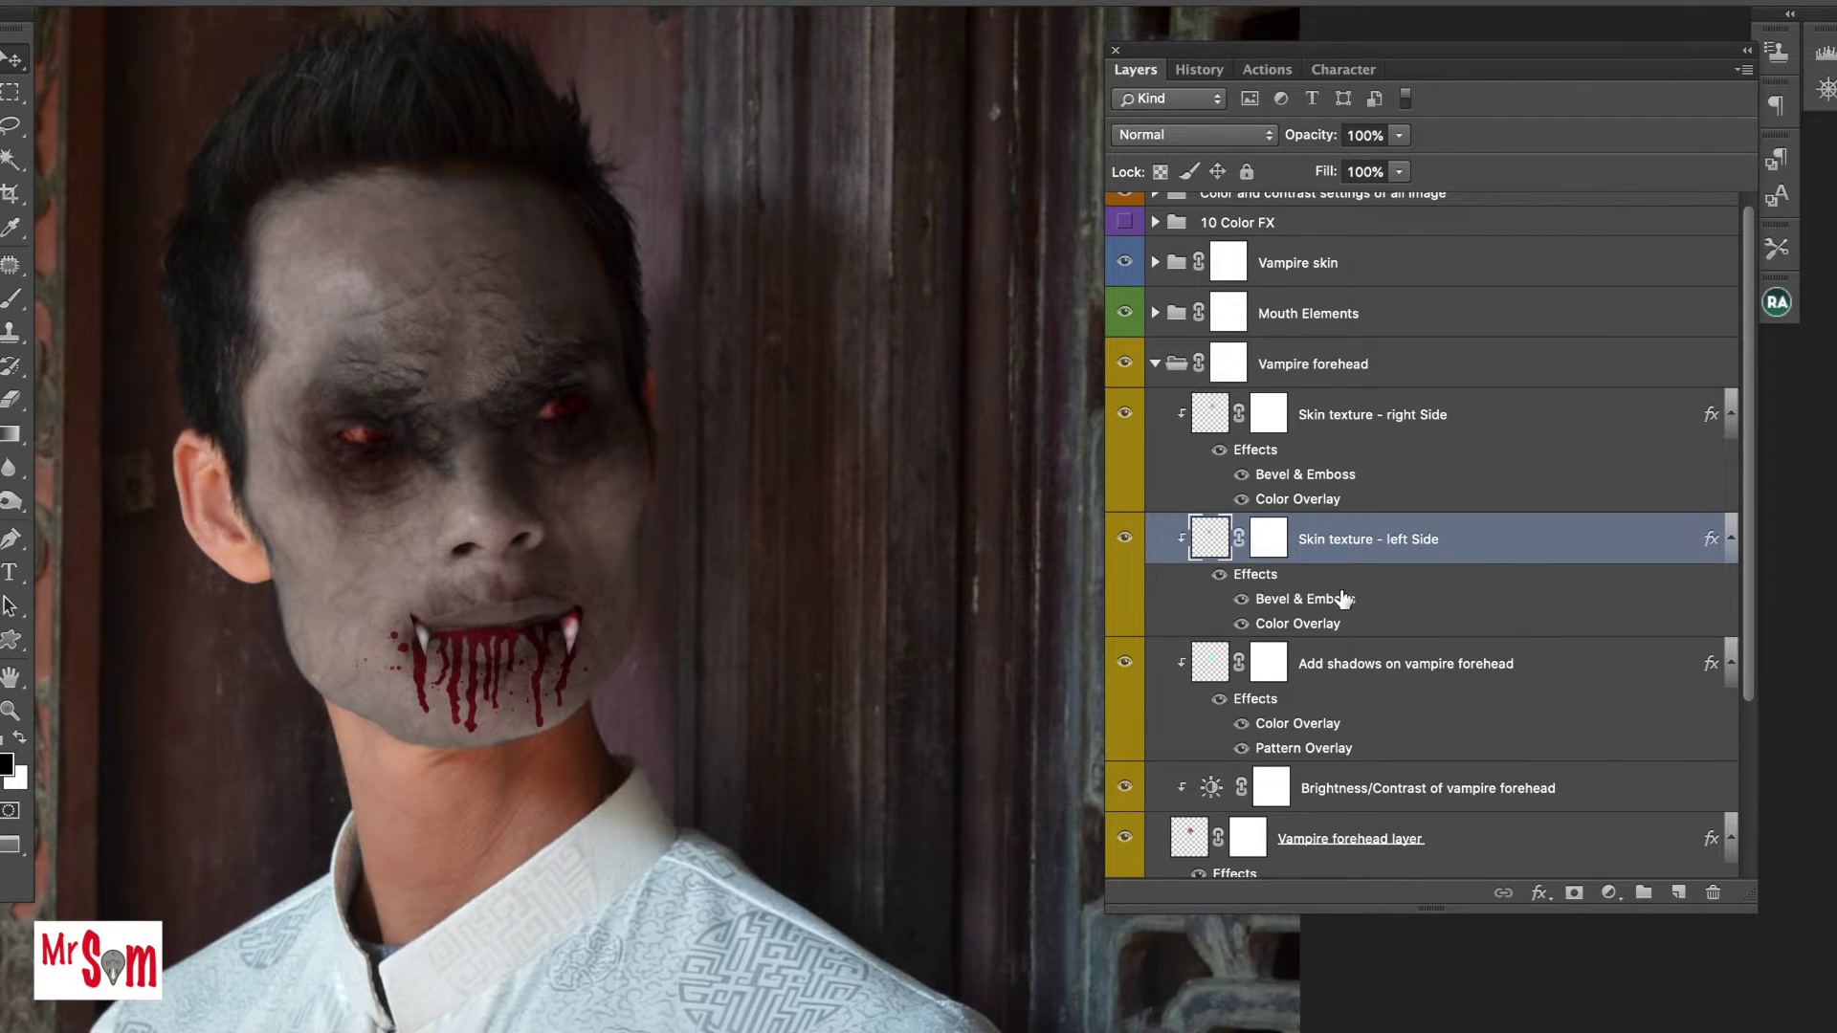
{"action": "left_click", "coordinate": [1125, 664]}
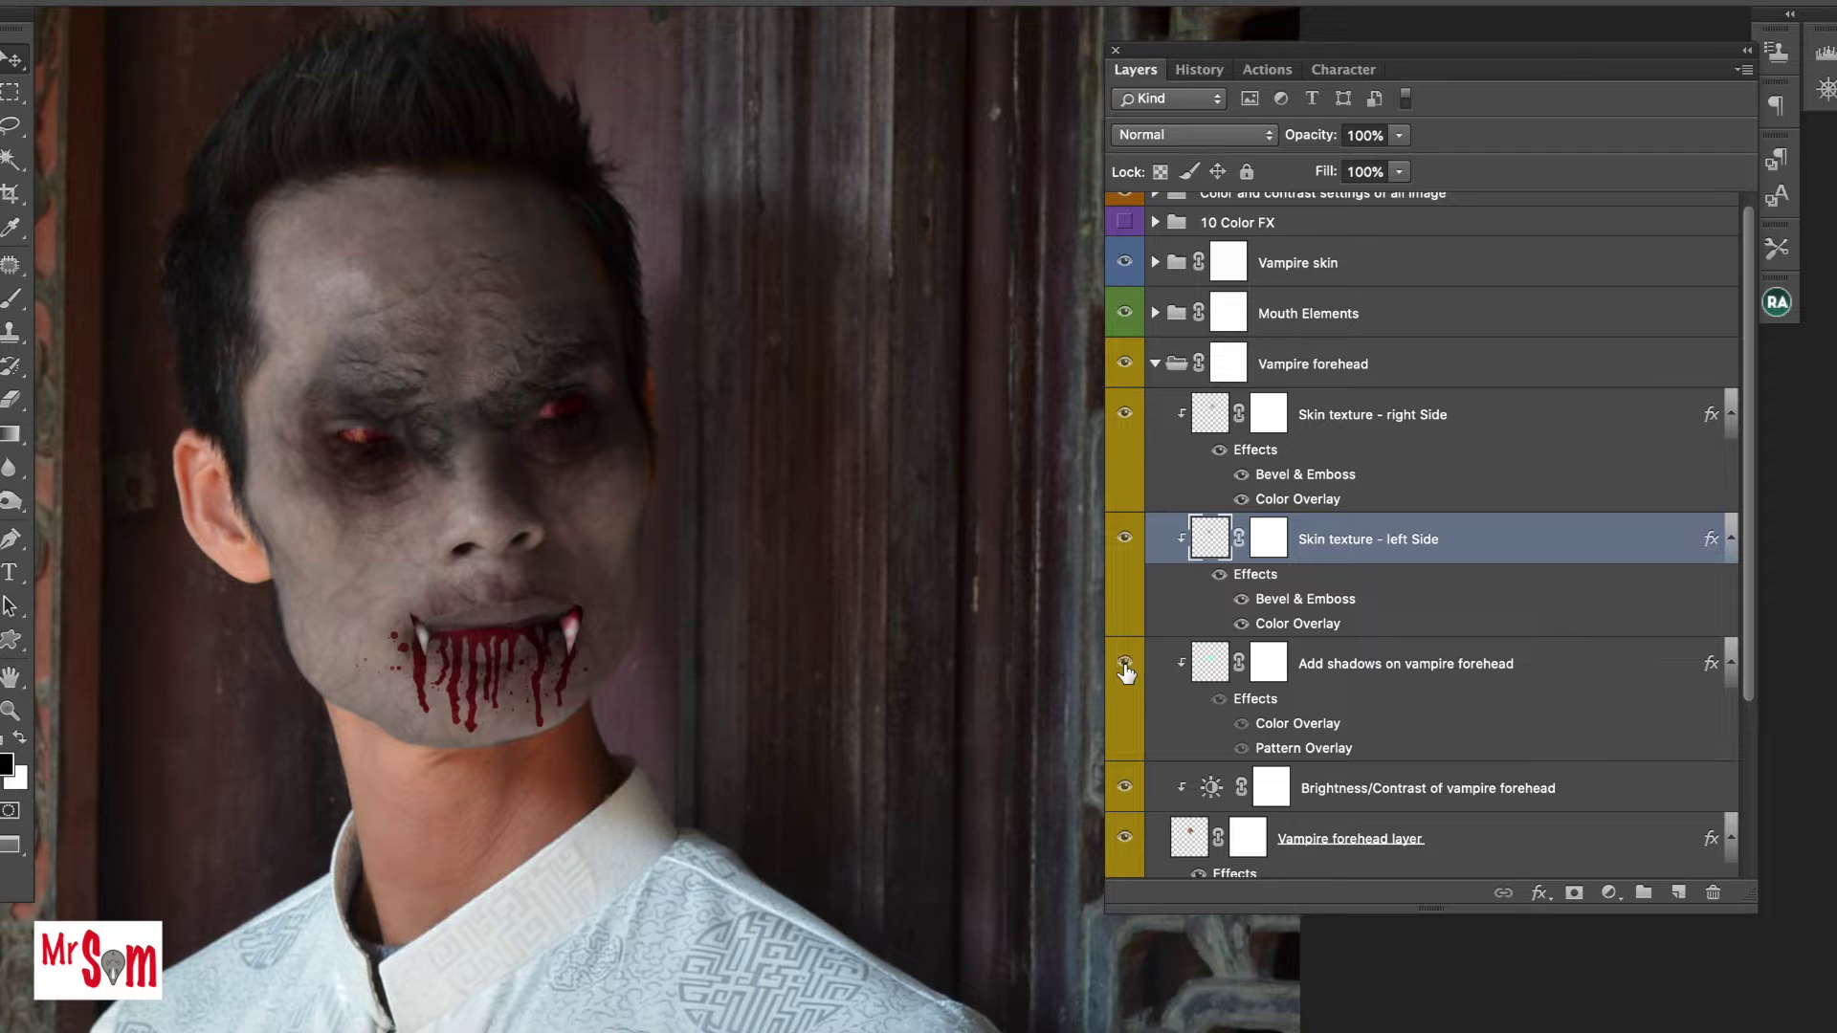
{"action": "left_click", "coordinate": [1493, 670]}
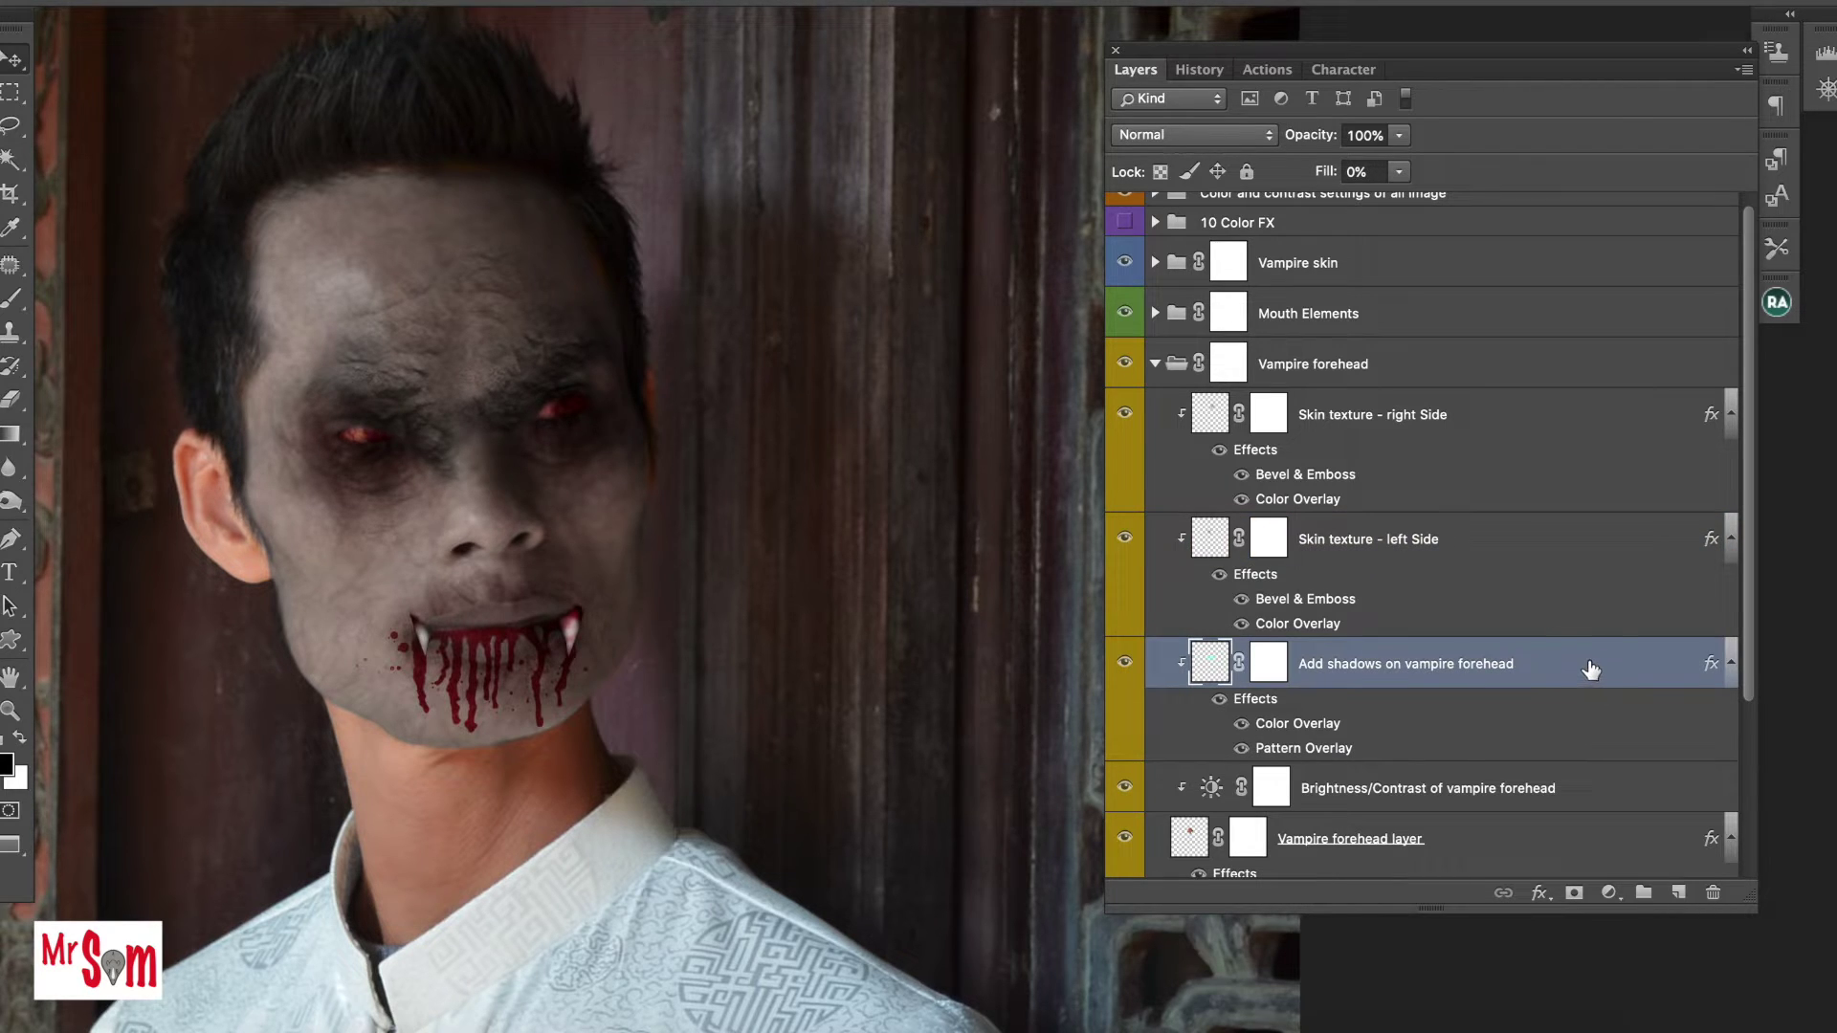
{"action": "double_click", "coordinate": [1588, 670]}
{"action": "left_click_drag", "start_coordinate": [1070, 119], "coordinate": [1542, 119]}
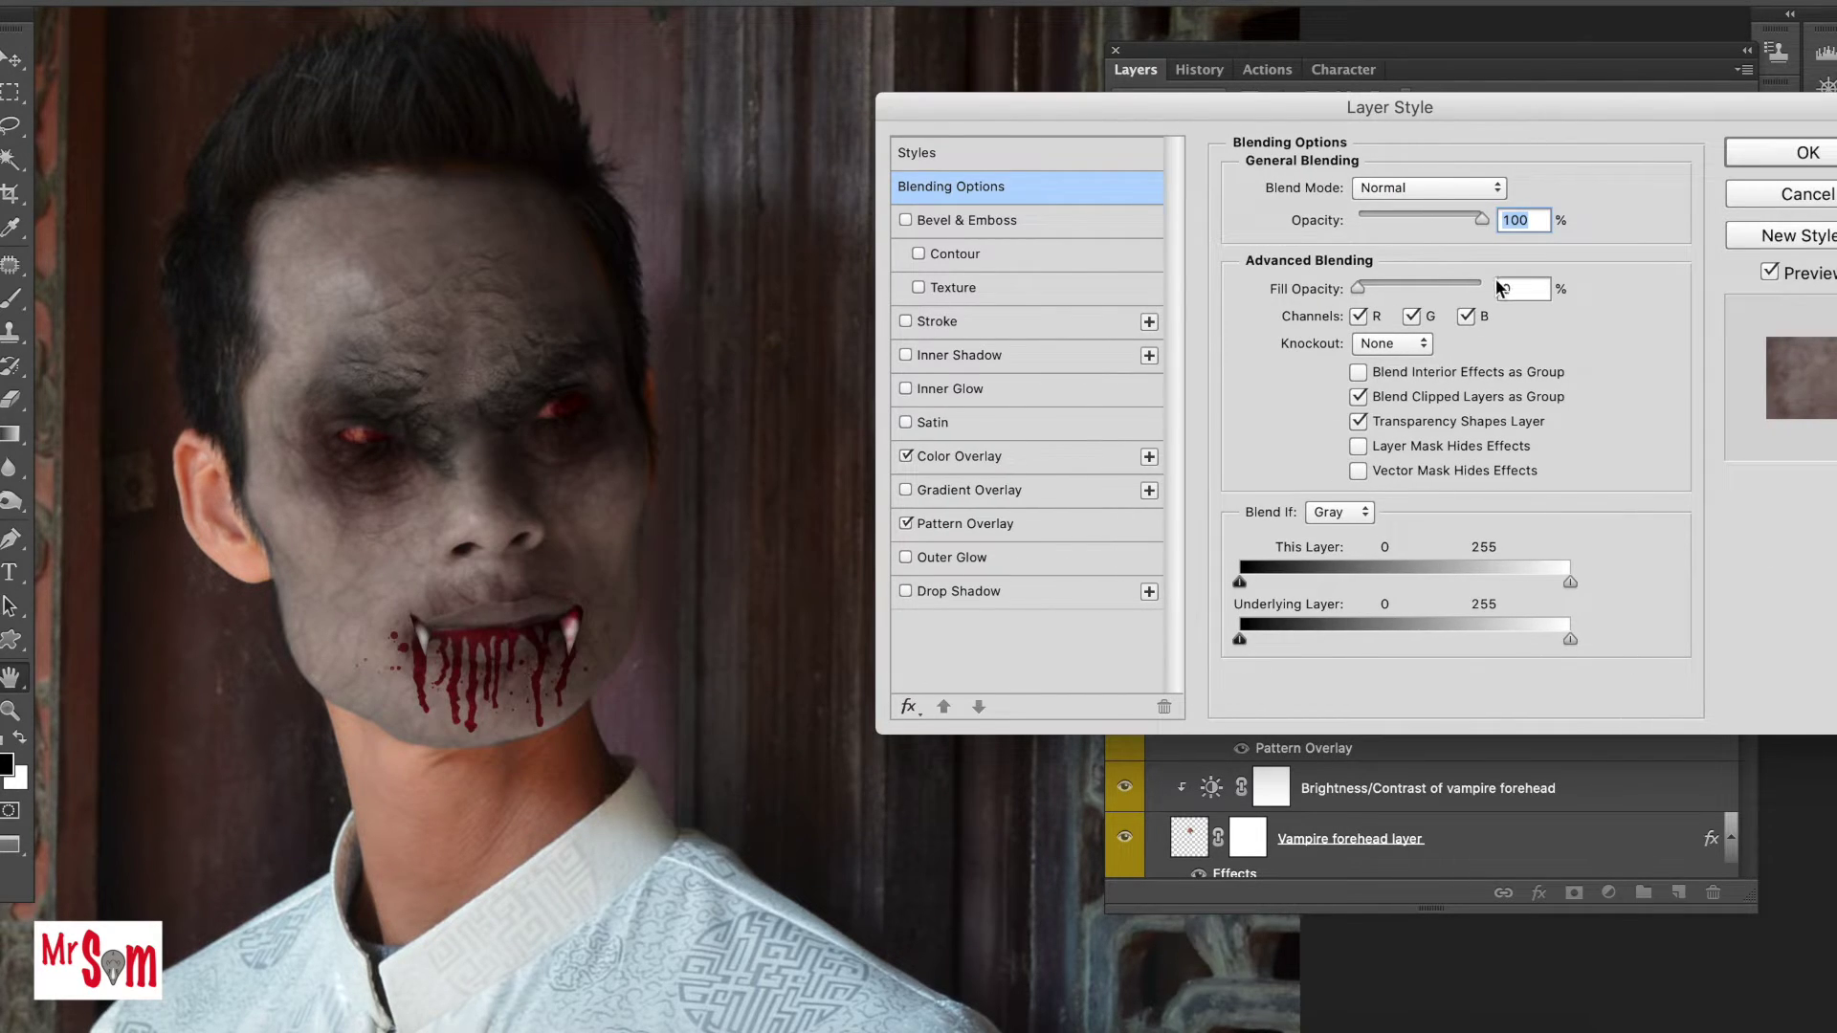
{"action": "left_click_drag", "start_coordinate": [1361, 289], "coordinate": [1318, 297]}
{"action": "mouse_move", "coordinate": [1481, 216]}
{"action": "left_mouse_down"}
{"action": "mouse_move", "coordinate": [1419, 213]}
{"action": "mouse_move", "coordinate": [1530, 219]}
{"action": "left_mouse_up"}
{"action": "left_click", "coordinate": [1770, 157]}
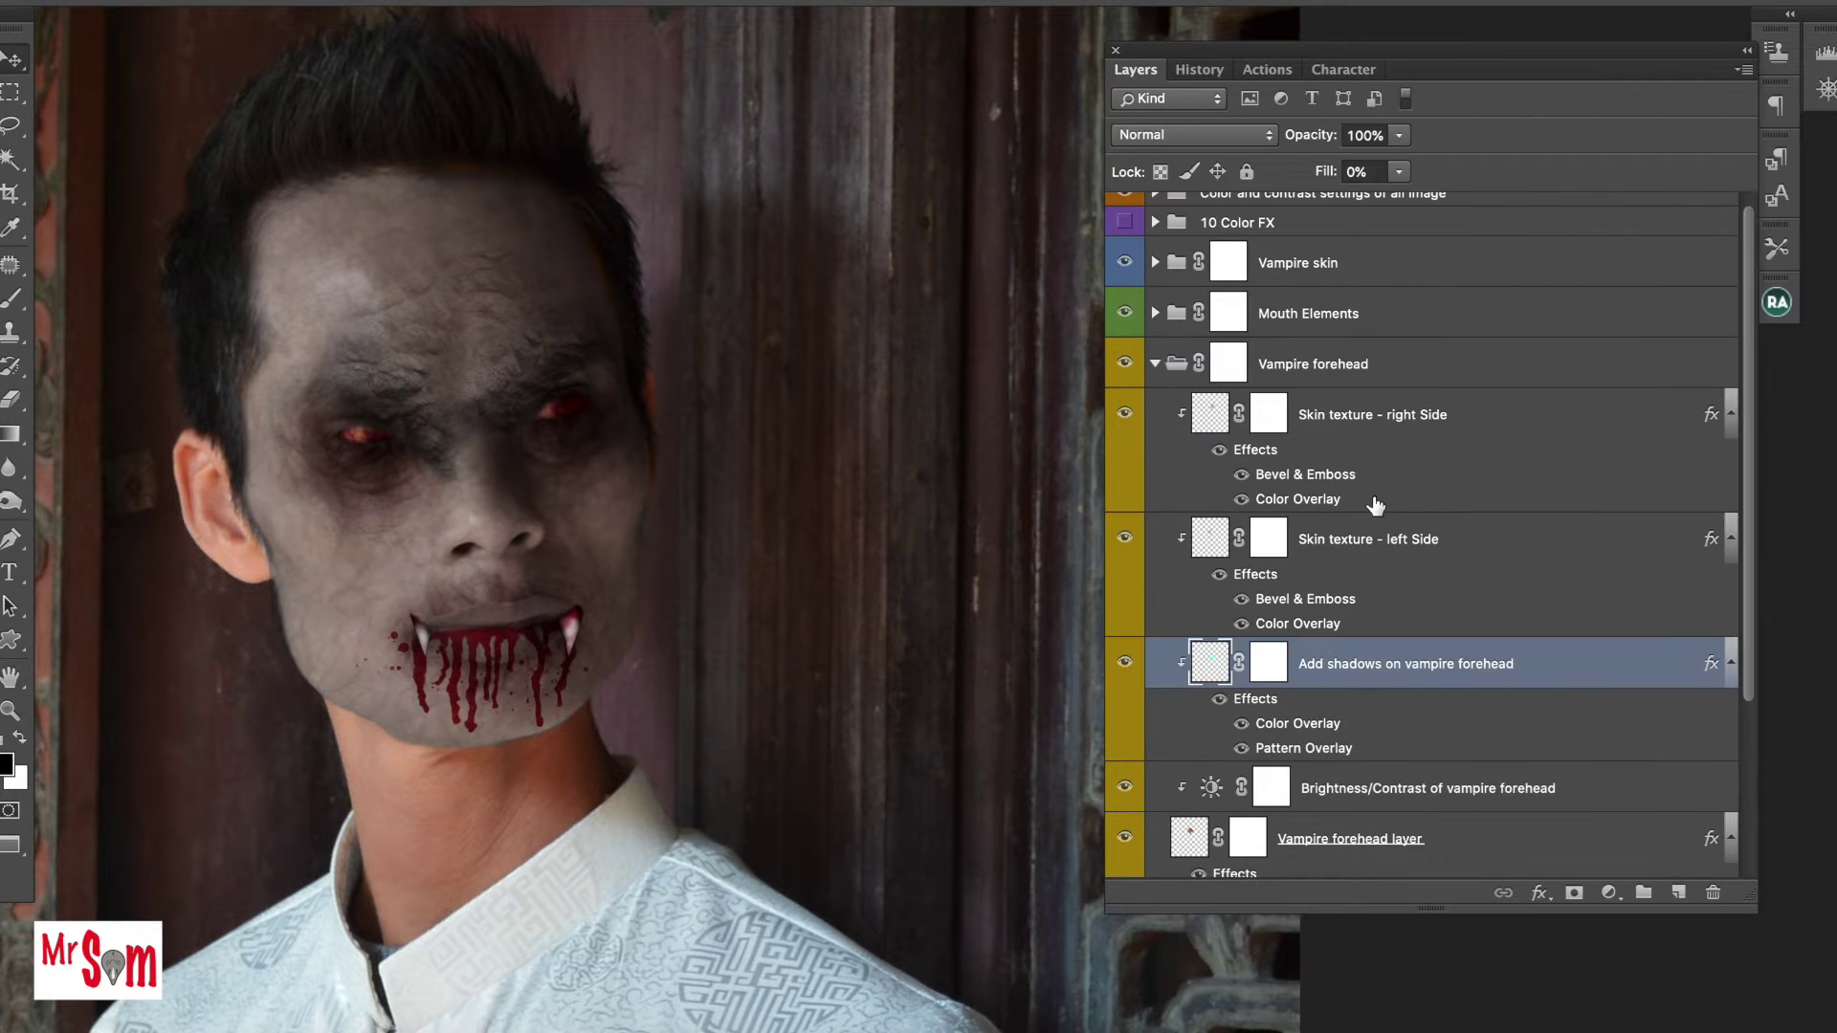
{"action": "scroll", "coordinate": [1326, 667], "scroll_direction": "down", "scroll_amount": 3}
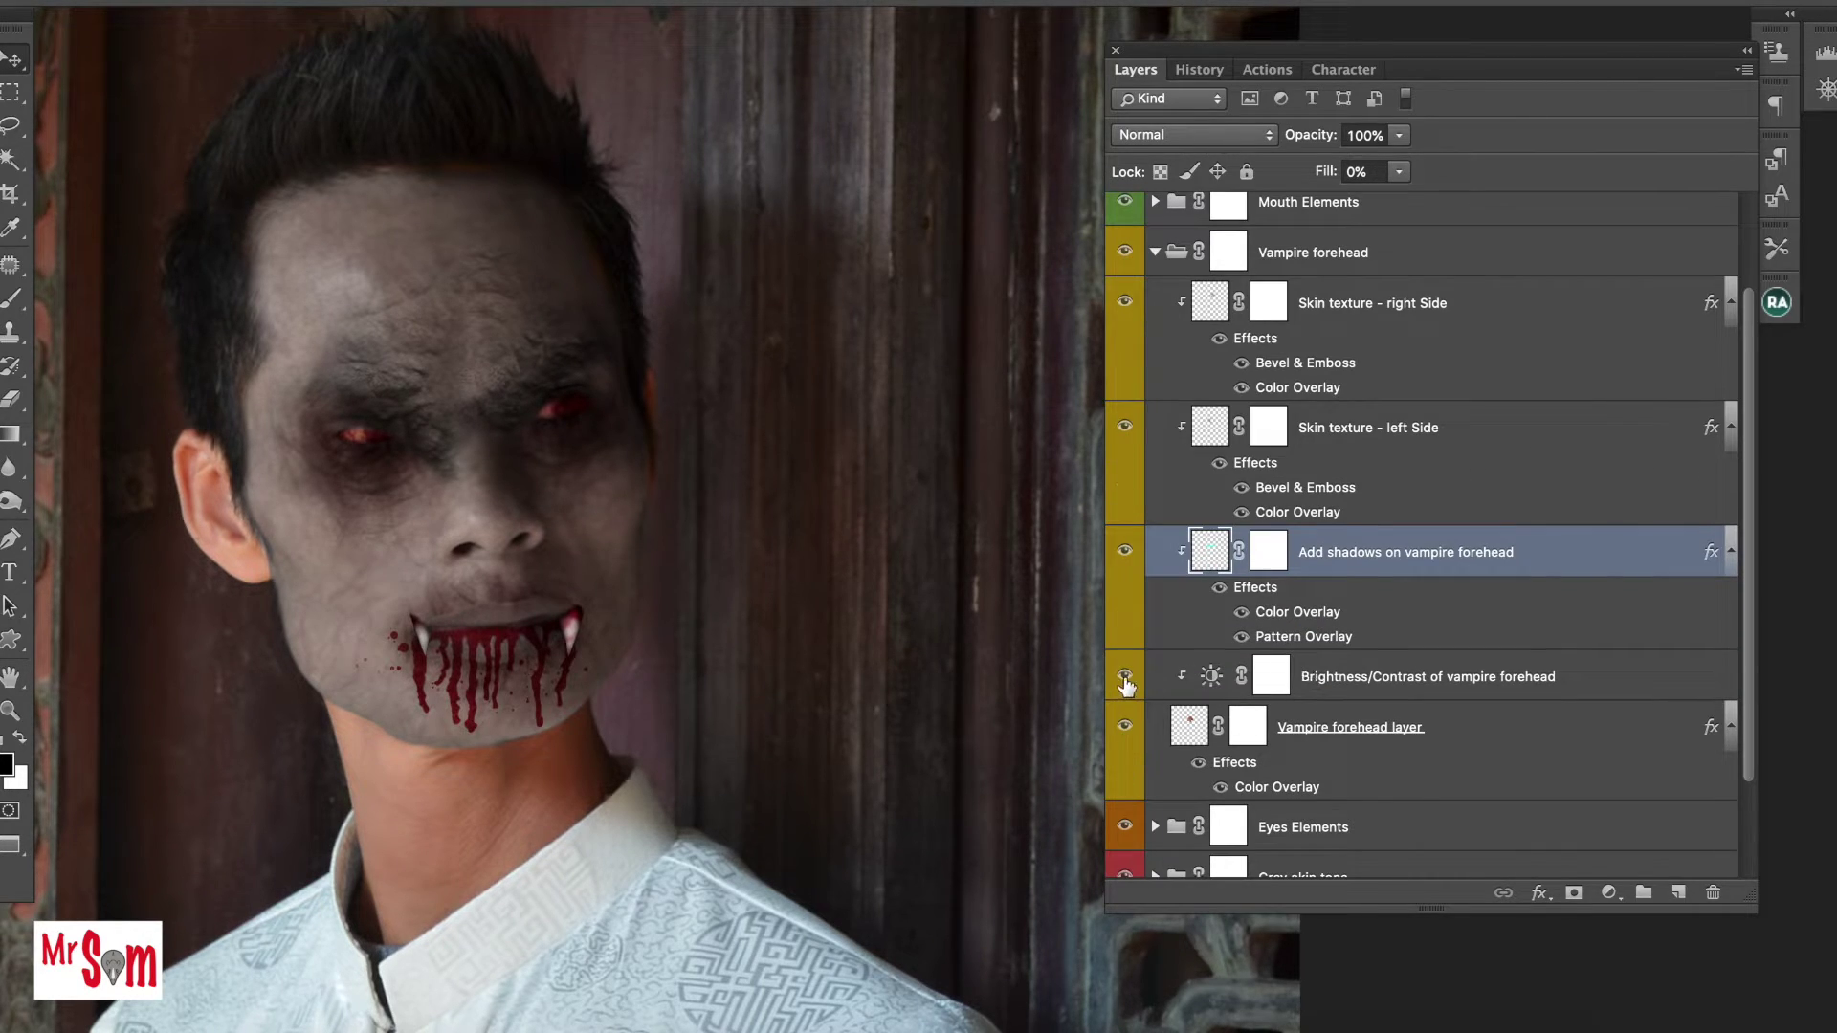
{"action": "left_click", "coordinate": [1126, 679]}
Collapse Vampire forehead, expand Eyes Elements, and select the OLD EYES EFFECT (Left eye) layer.
{"action": "scroll", "coordinate": [1389, 373], "scroll_direction": "up", "scroll_amount": 3}
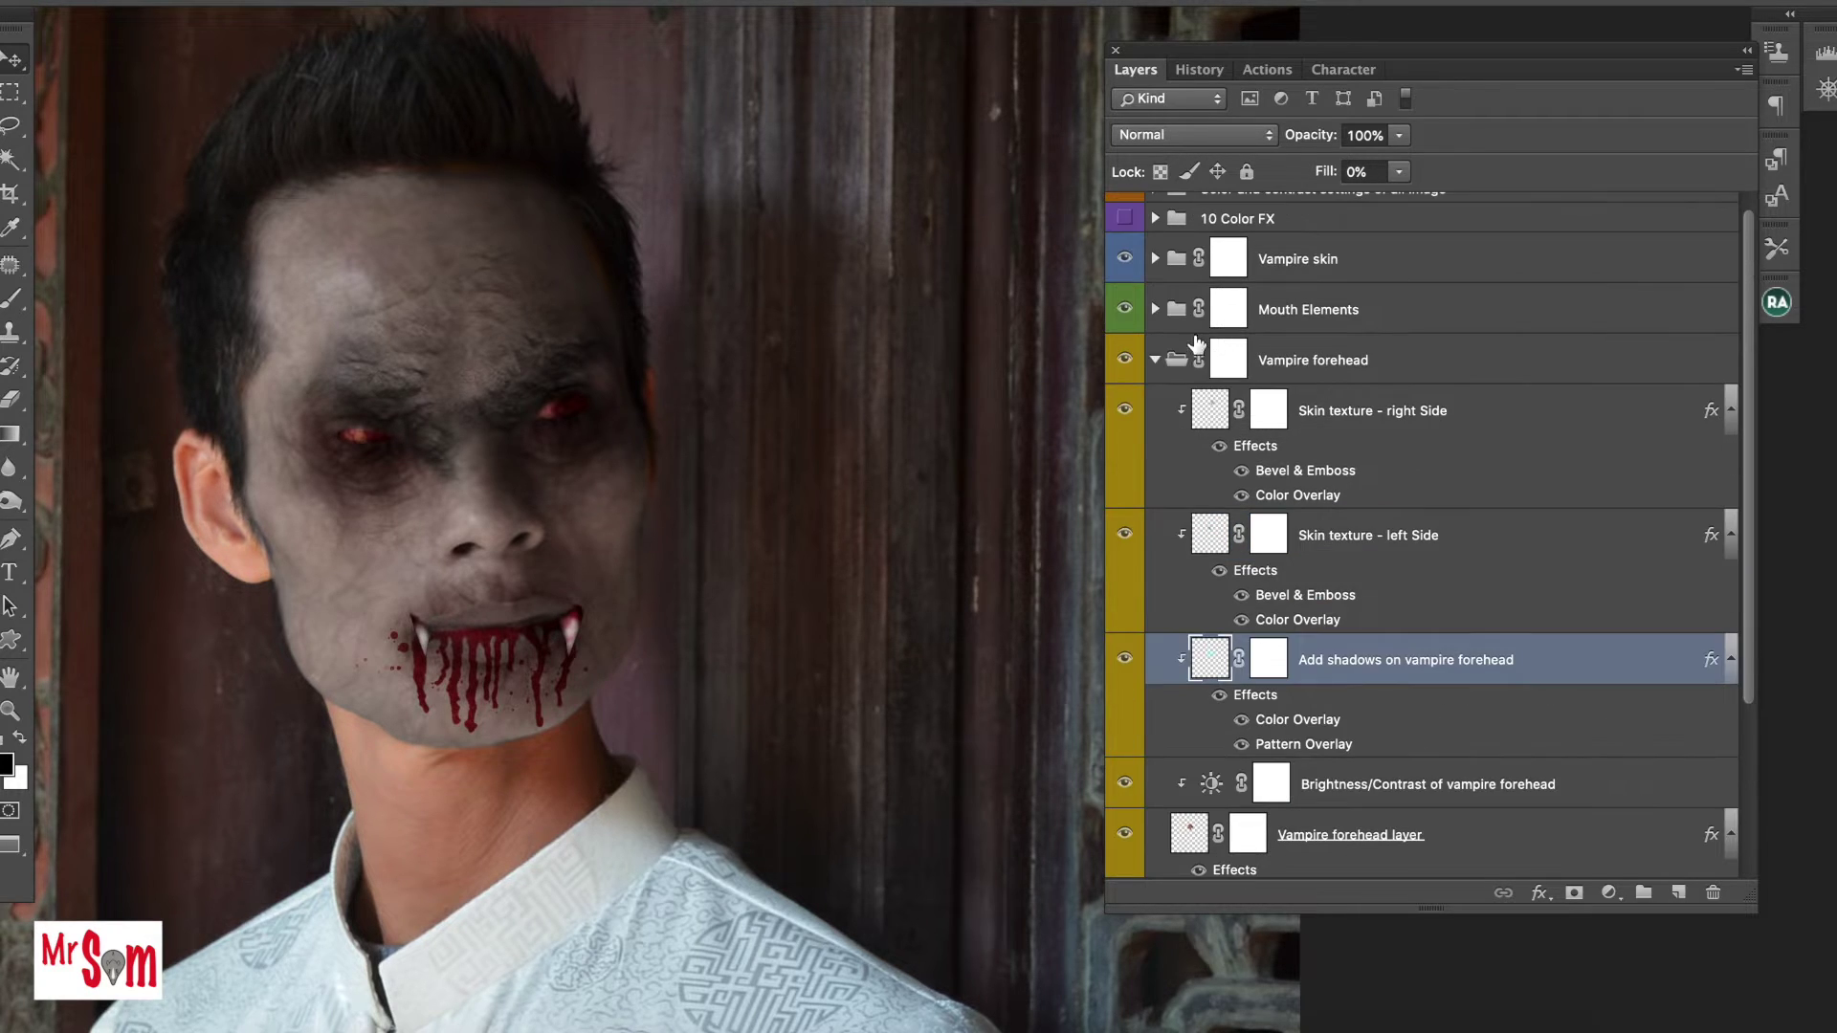
{"action": "left_click", "coordinate": [1155, 361]}
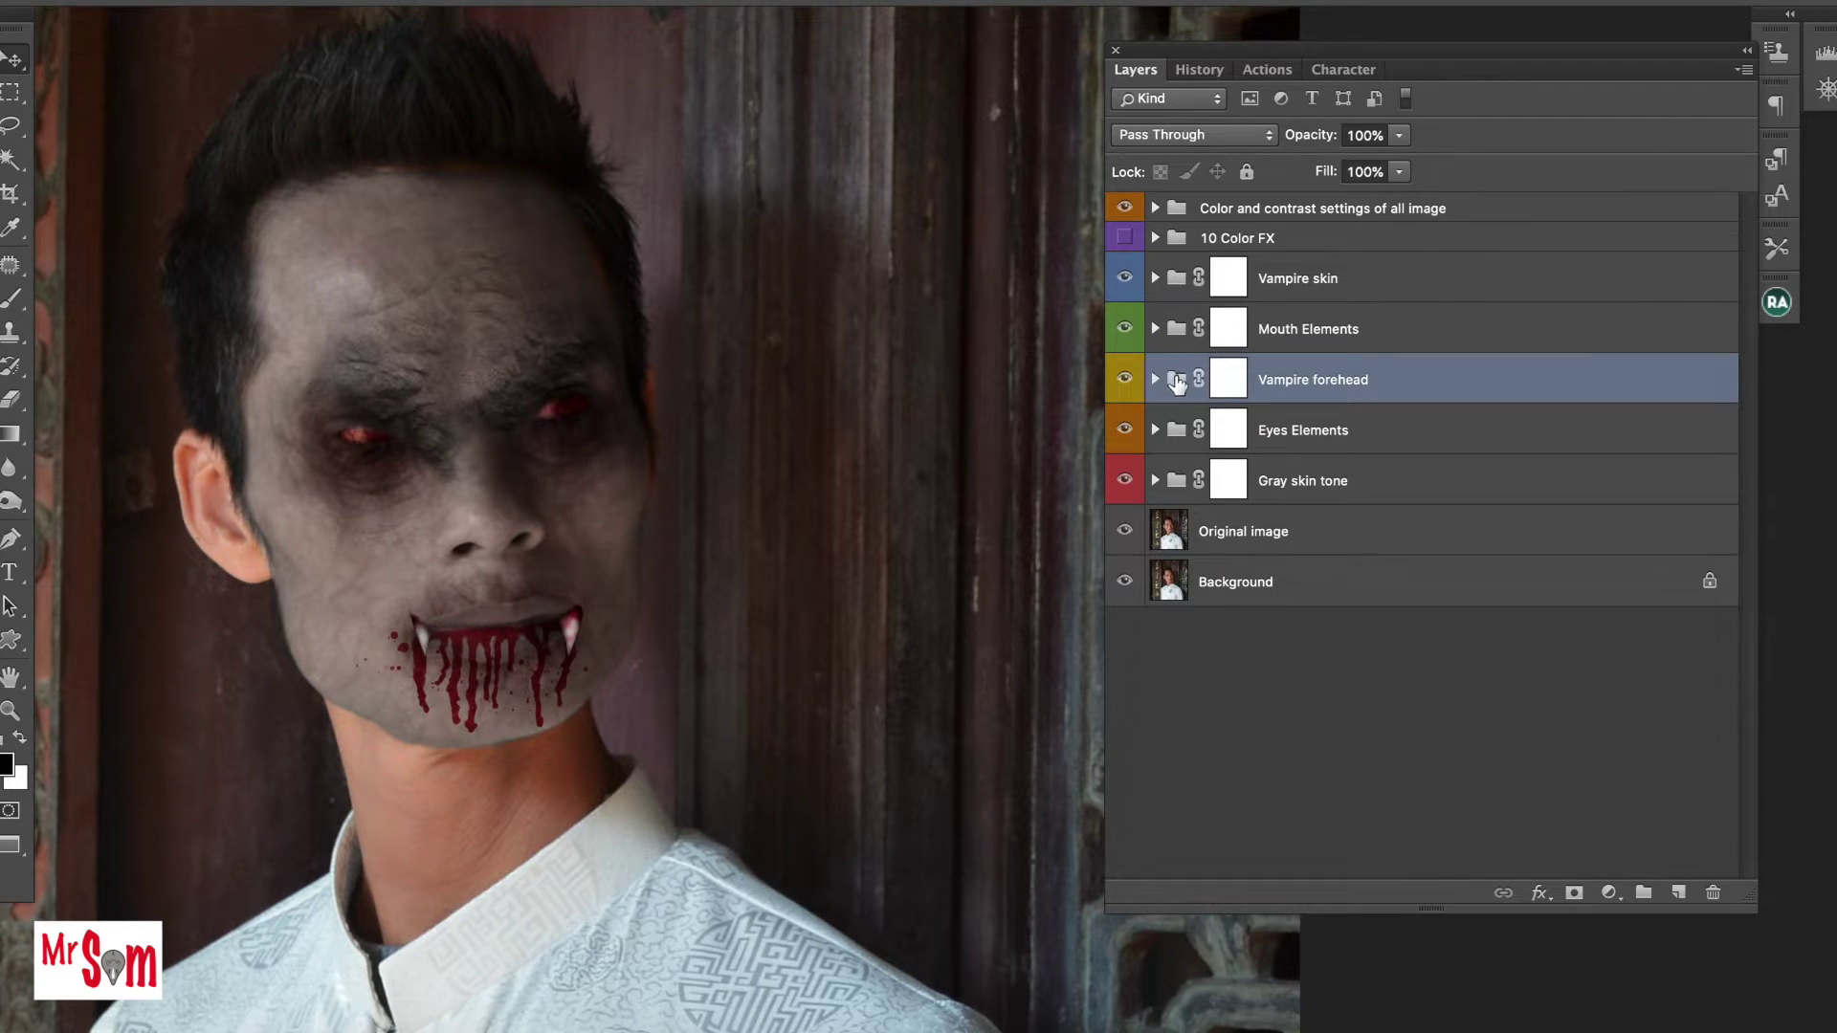
{"action": "left_click", "coordinate": [1125, 429]}
{"action": "left_click", "coordinate": [1155, 430]}
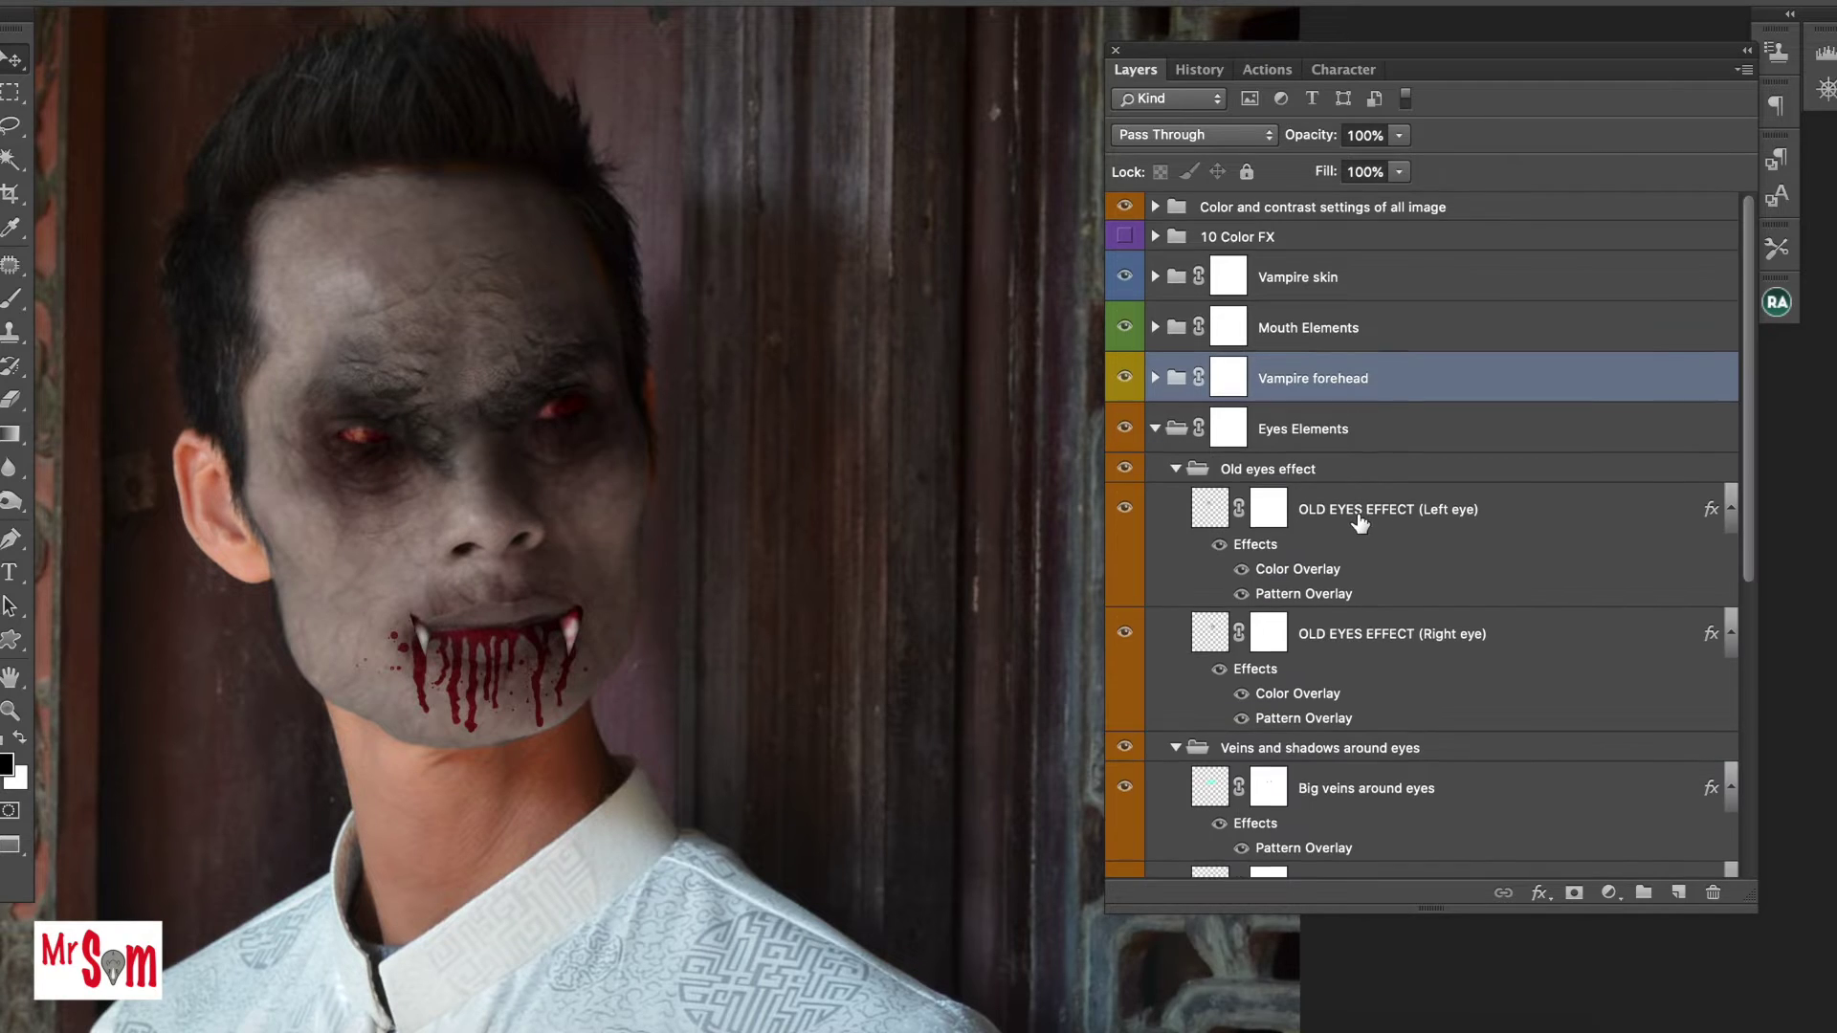
{"action": "scroll", "coordinate": [1320, 498], "scroll_direction": "down", "scroll_amount": 2}
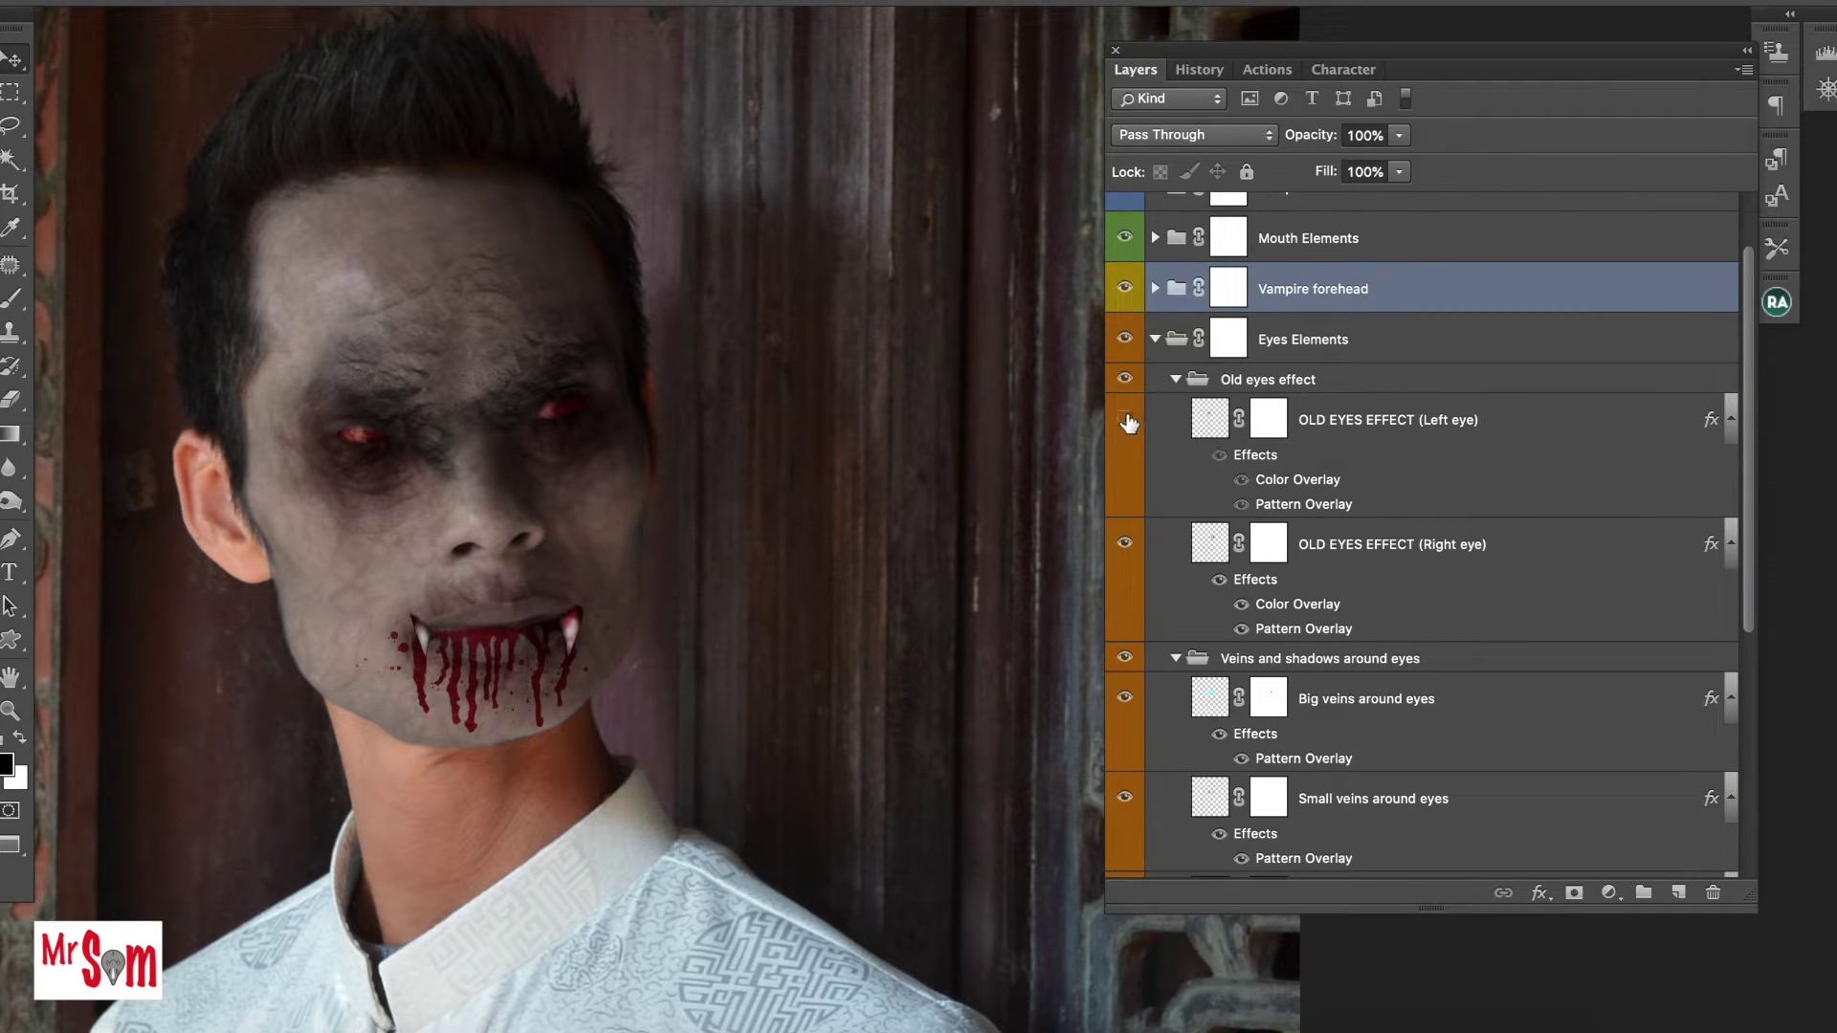
{"action": "left_click", "coordinate": [1125, 420]}
{"action": "left_click", "coordinate": [1403, 430]}
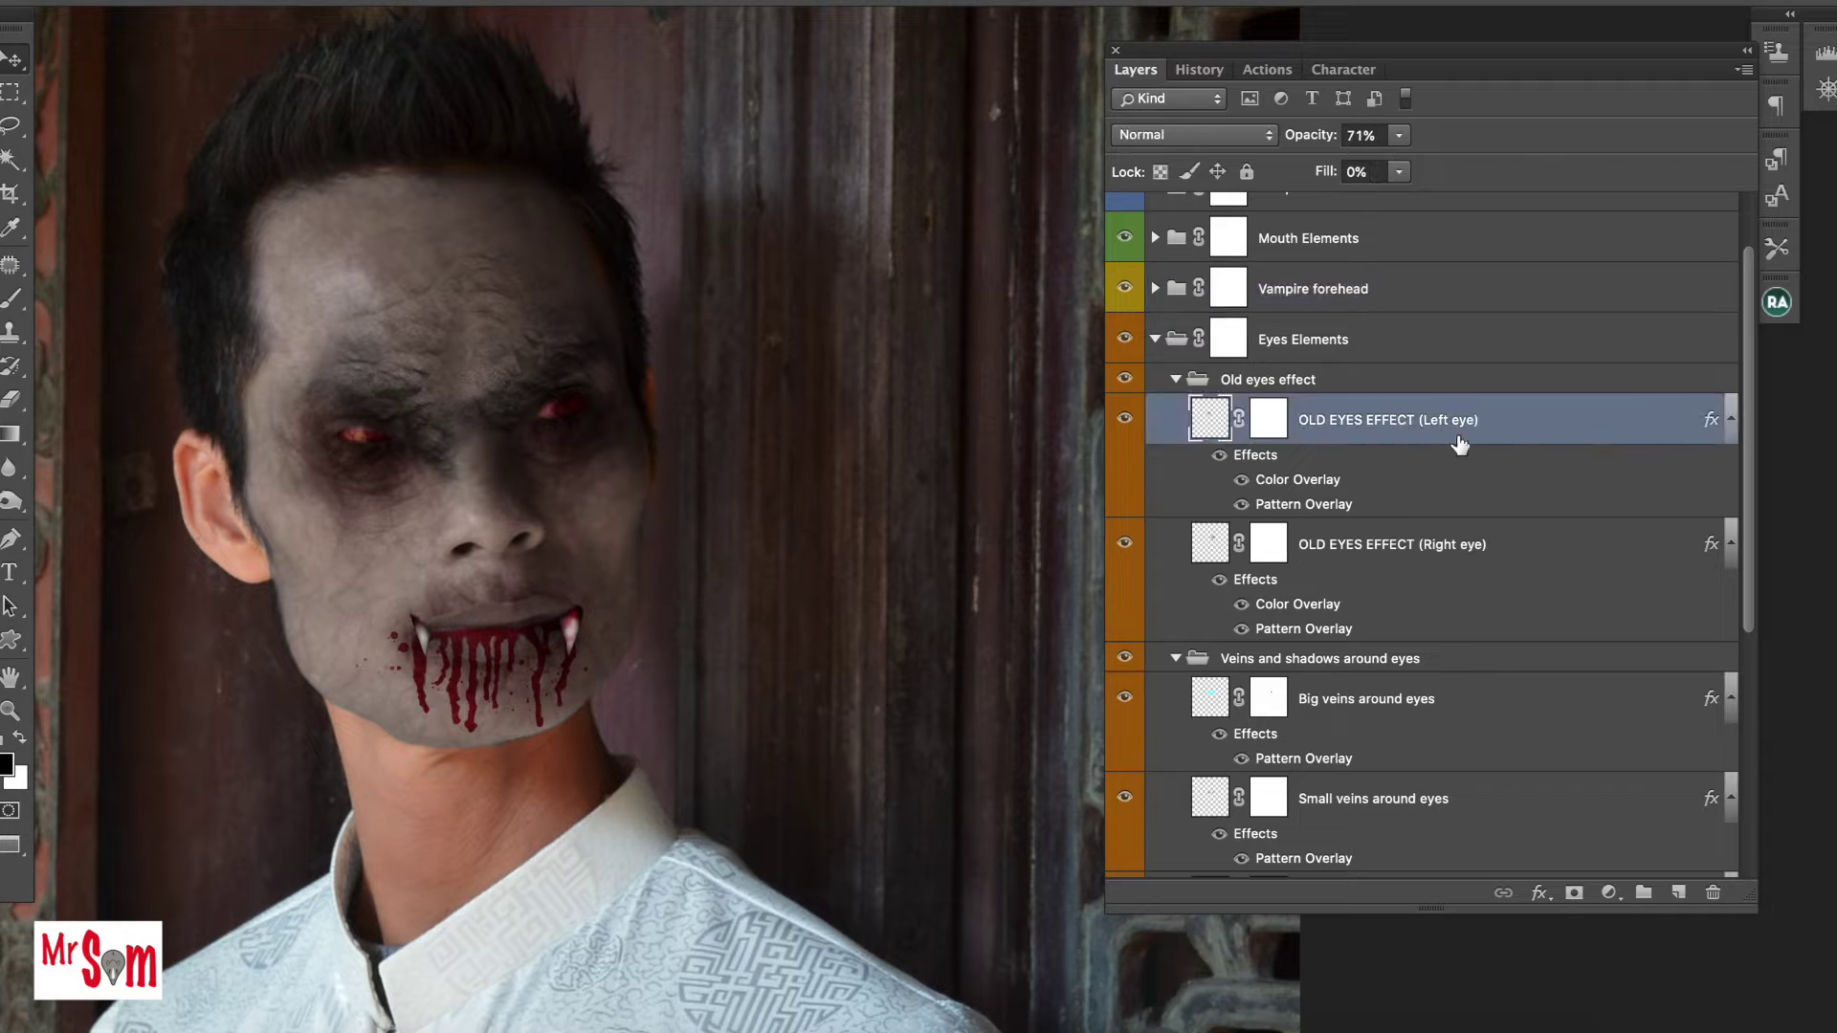
Raise the left eye's Color Overlay opacity to 39% and enlarge the Pattern Overlay scale.
{"action": "double_click", "coordinate": [1320, 482]}
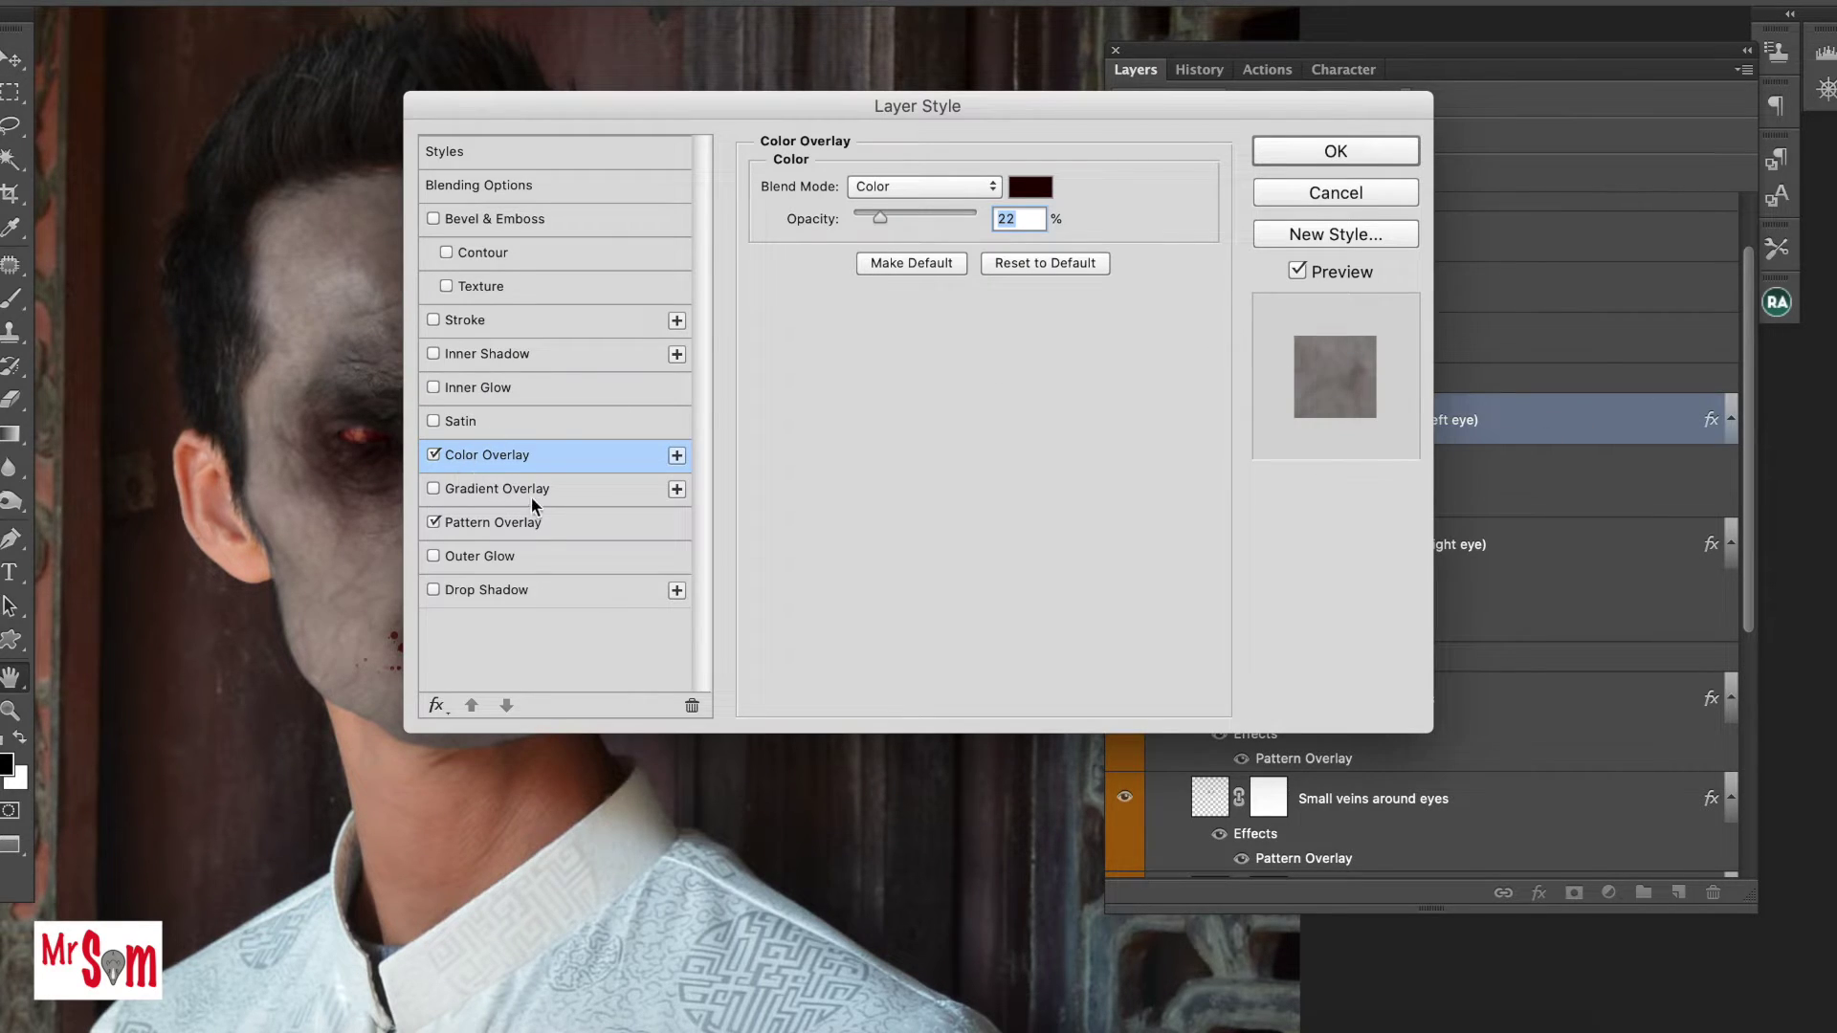
{"action": "mouse_move", "coordinate": [769, 124]}
{"action": "left_mouse_down"}
{"action": "mouse_move", "coordinate": [427, 102]}
{"action": "mouse_move", "coordinate": [1348, 161]}
{"action": "left_mouse_up"}
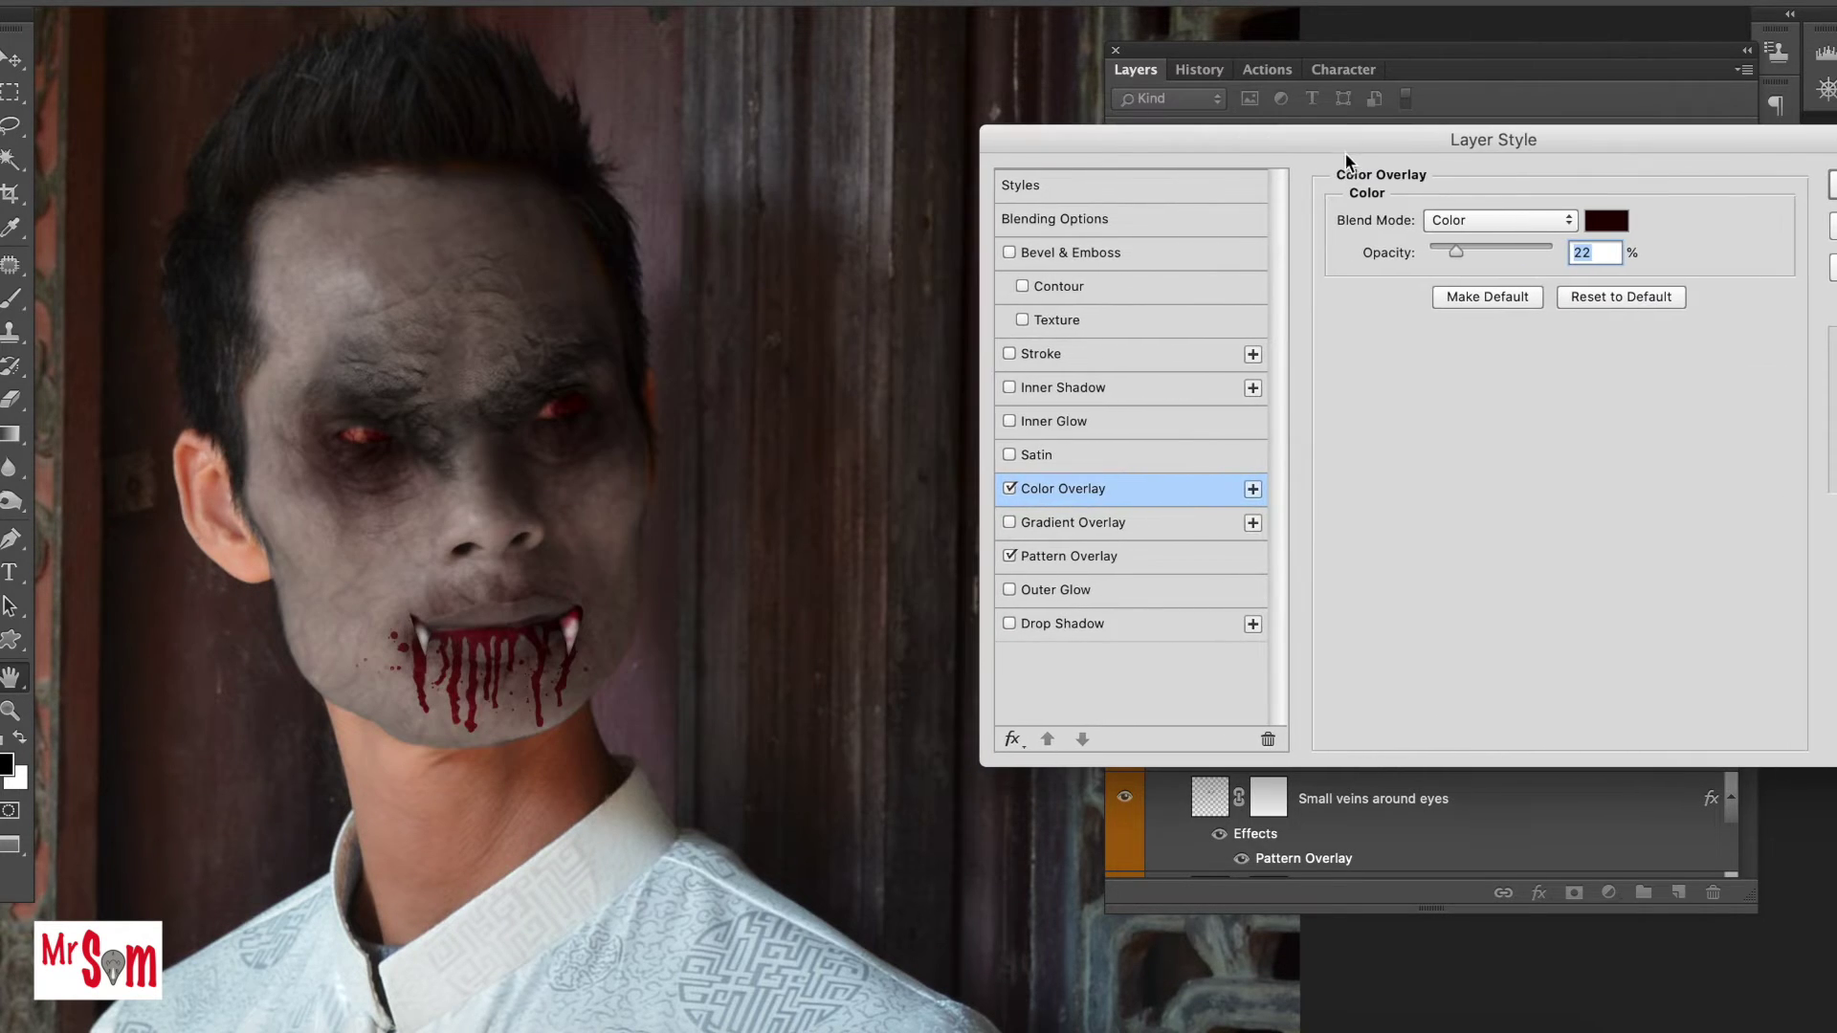
{"action": "mouse_move", "coordinate": [1456, 251]}
{"action": "left_mouse_down"}
{"action": "mouse_move", "coordinate": [1594, 254]}
{"action": "mouse_move", "coordinate": [1423, 260]}
{"action": "mouse_move", "coordinate": [1478, 258]}
{"action": "left_mouse_up"}
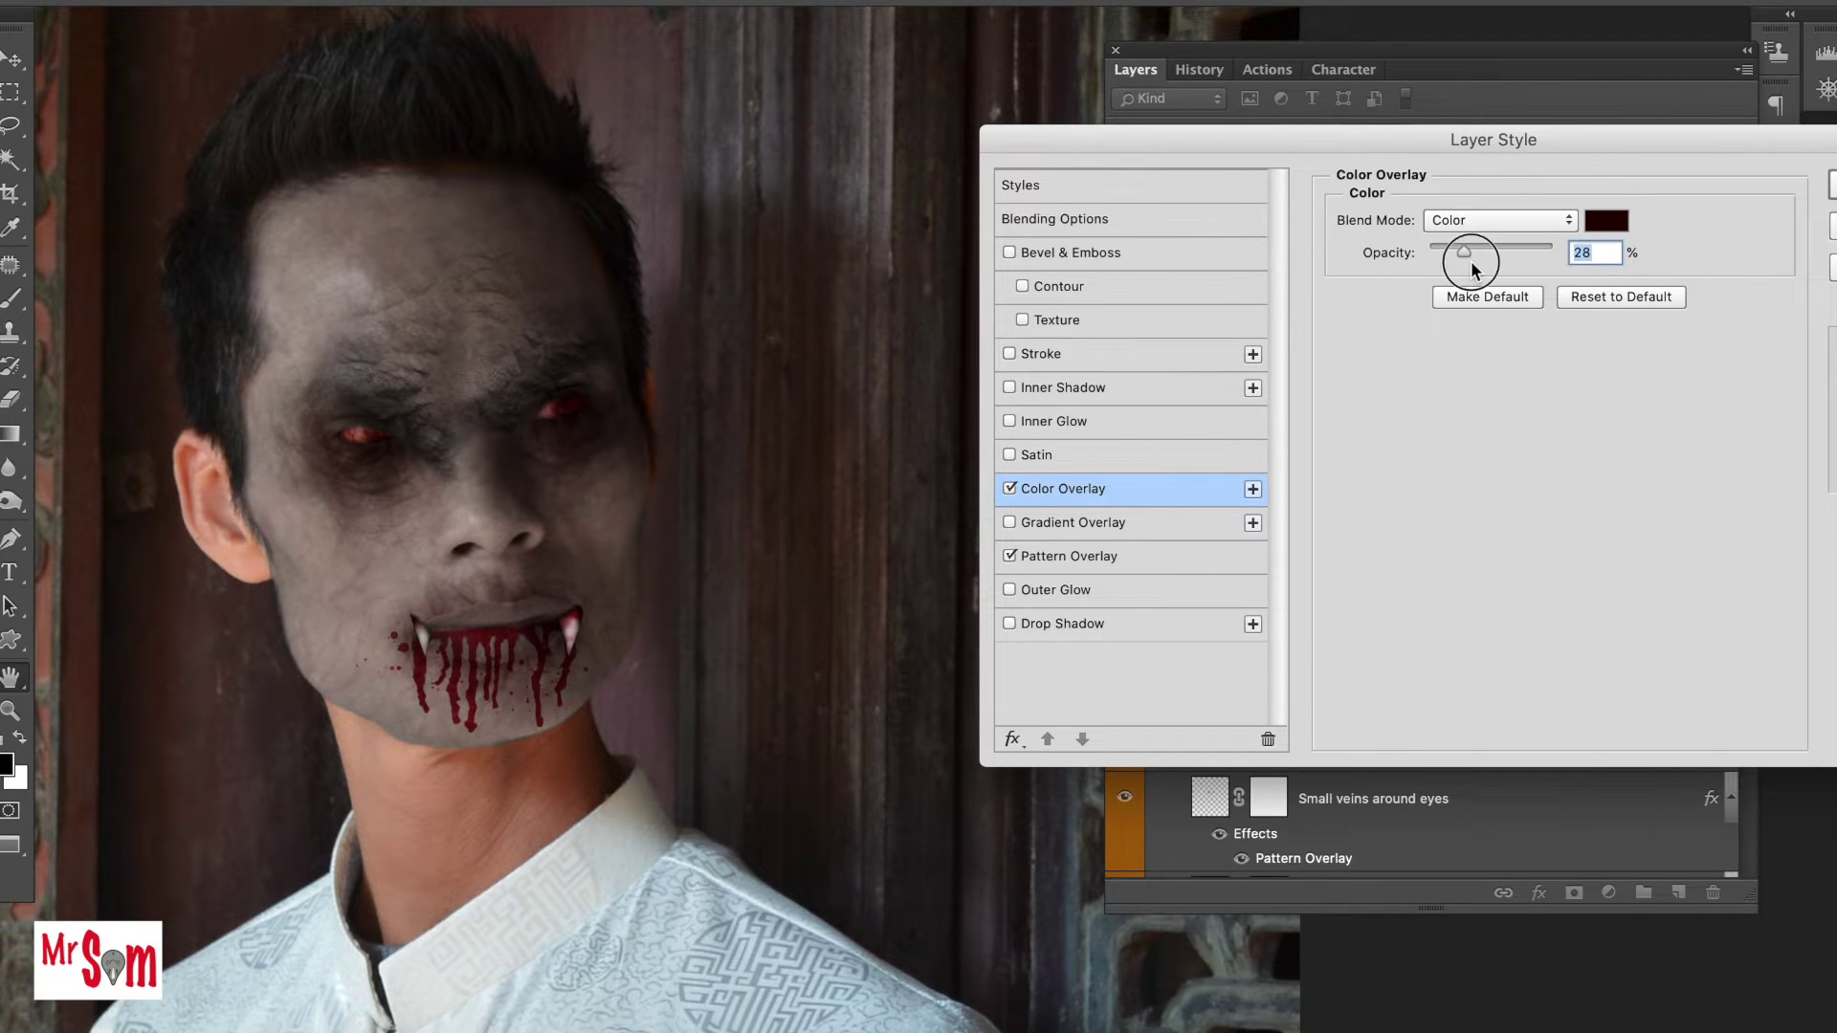
{"action": "left_click", "coordinate": [1093, 561]}
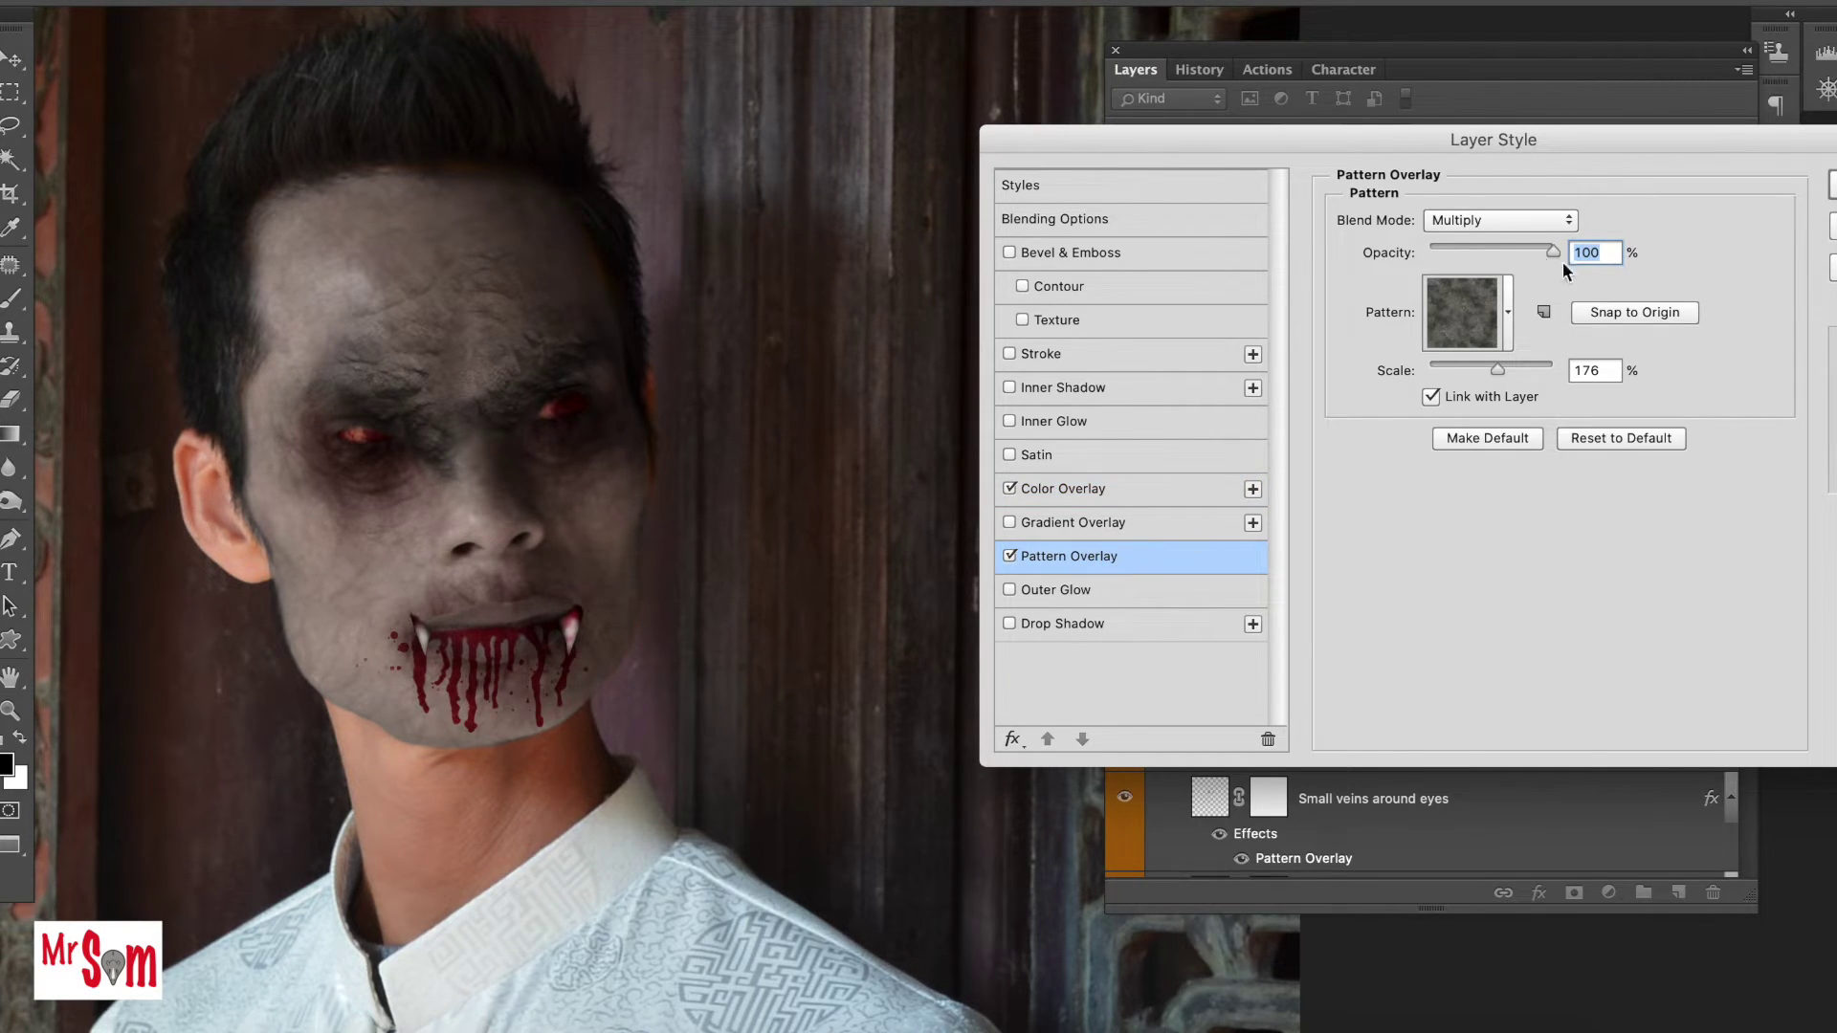
{"action": "left_click_drag", "start_coordinate": [1497, 371], "coordinate": [1512, 370]}
{"action": "left_click_drag", "start_coordinate": [1651, 160], "coordinate": [1550, 143]}
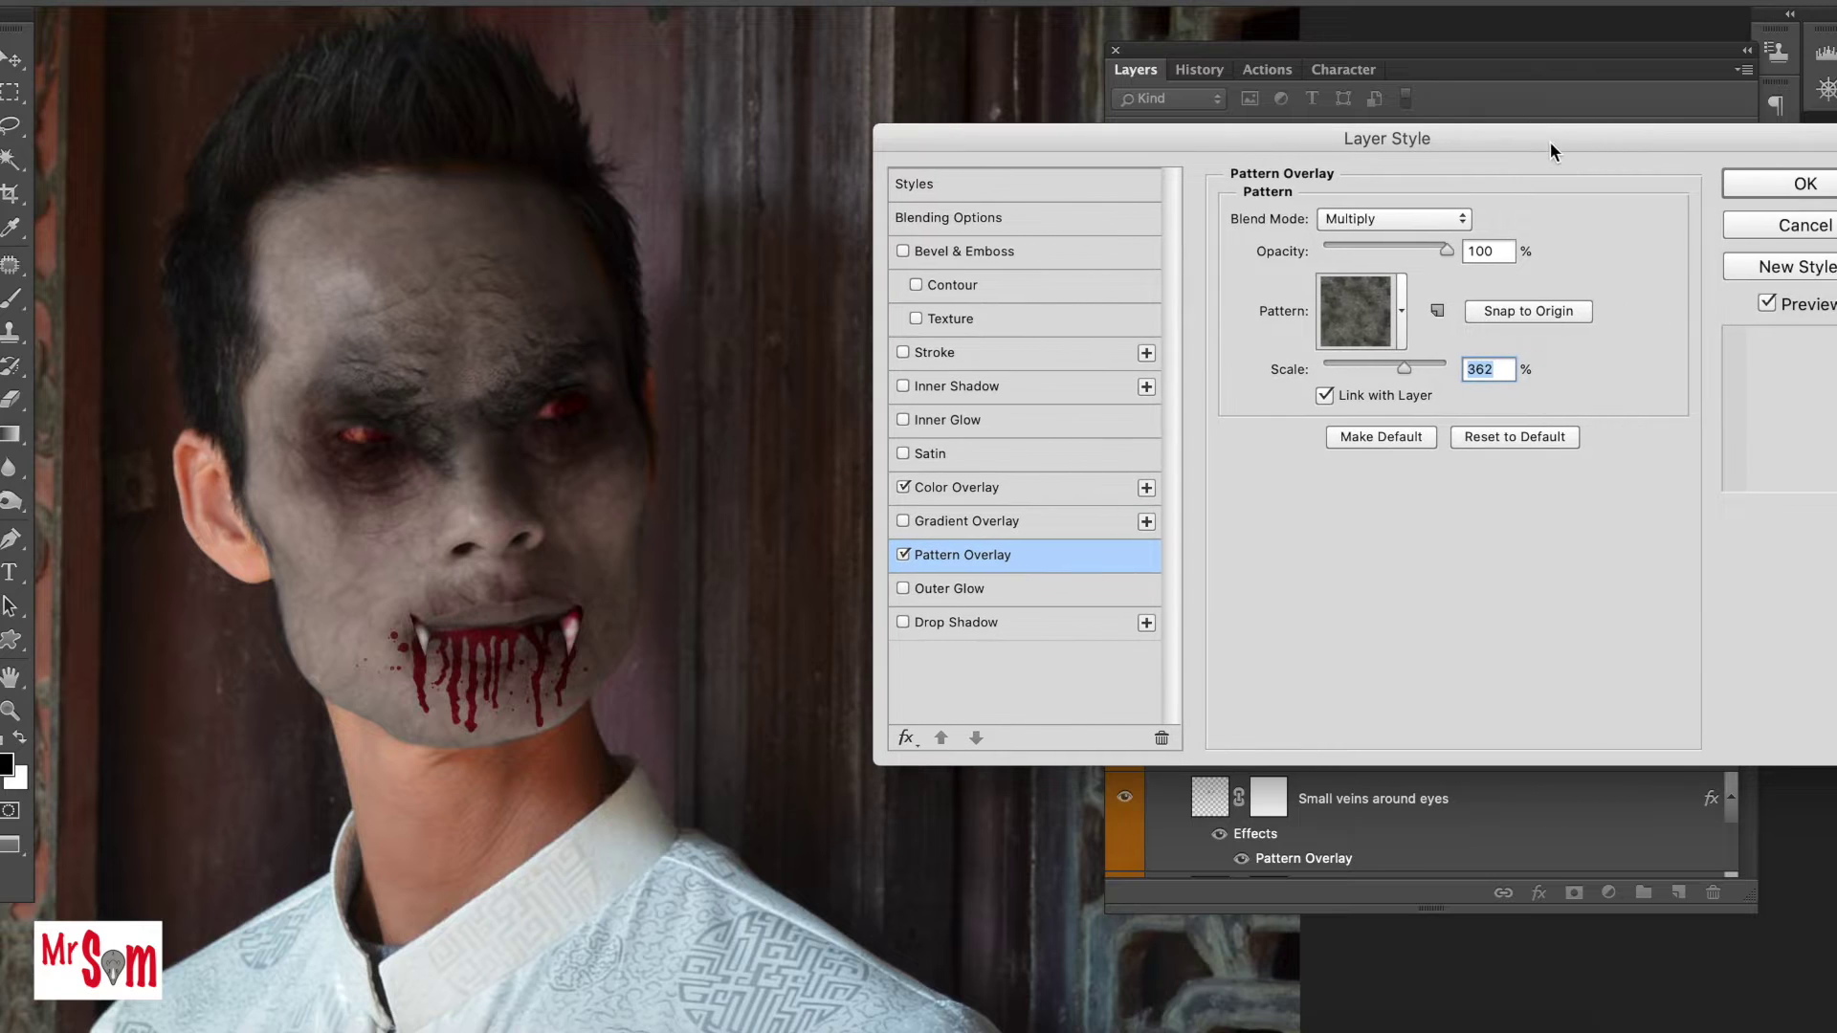
{"action": "left_click", "coordinate": [1782, 184]}
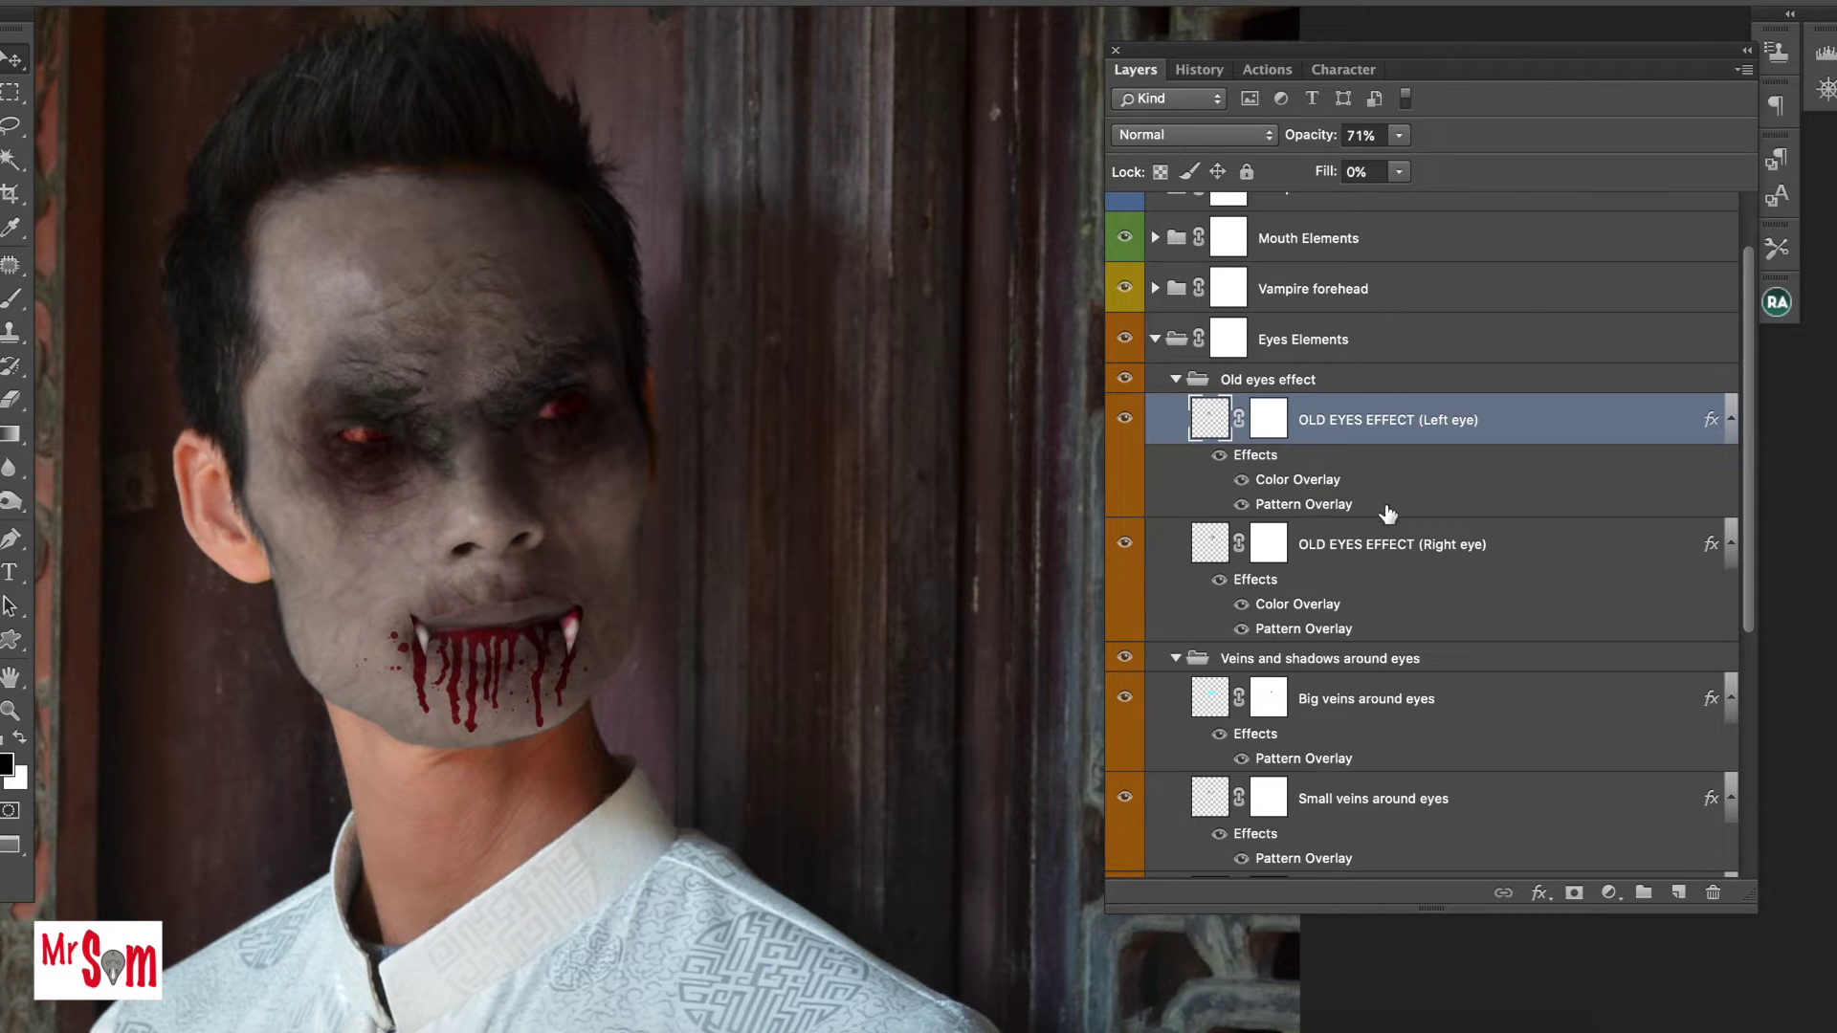
{"action": "left_click", "coordinate": [1125, 543]}
{"action": "scroll", "coordinate": [1366, 349], "scroll_direction": "up", "scroll_amount": 3}
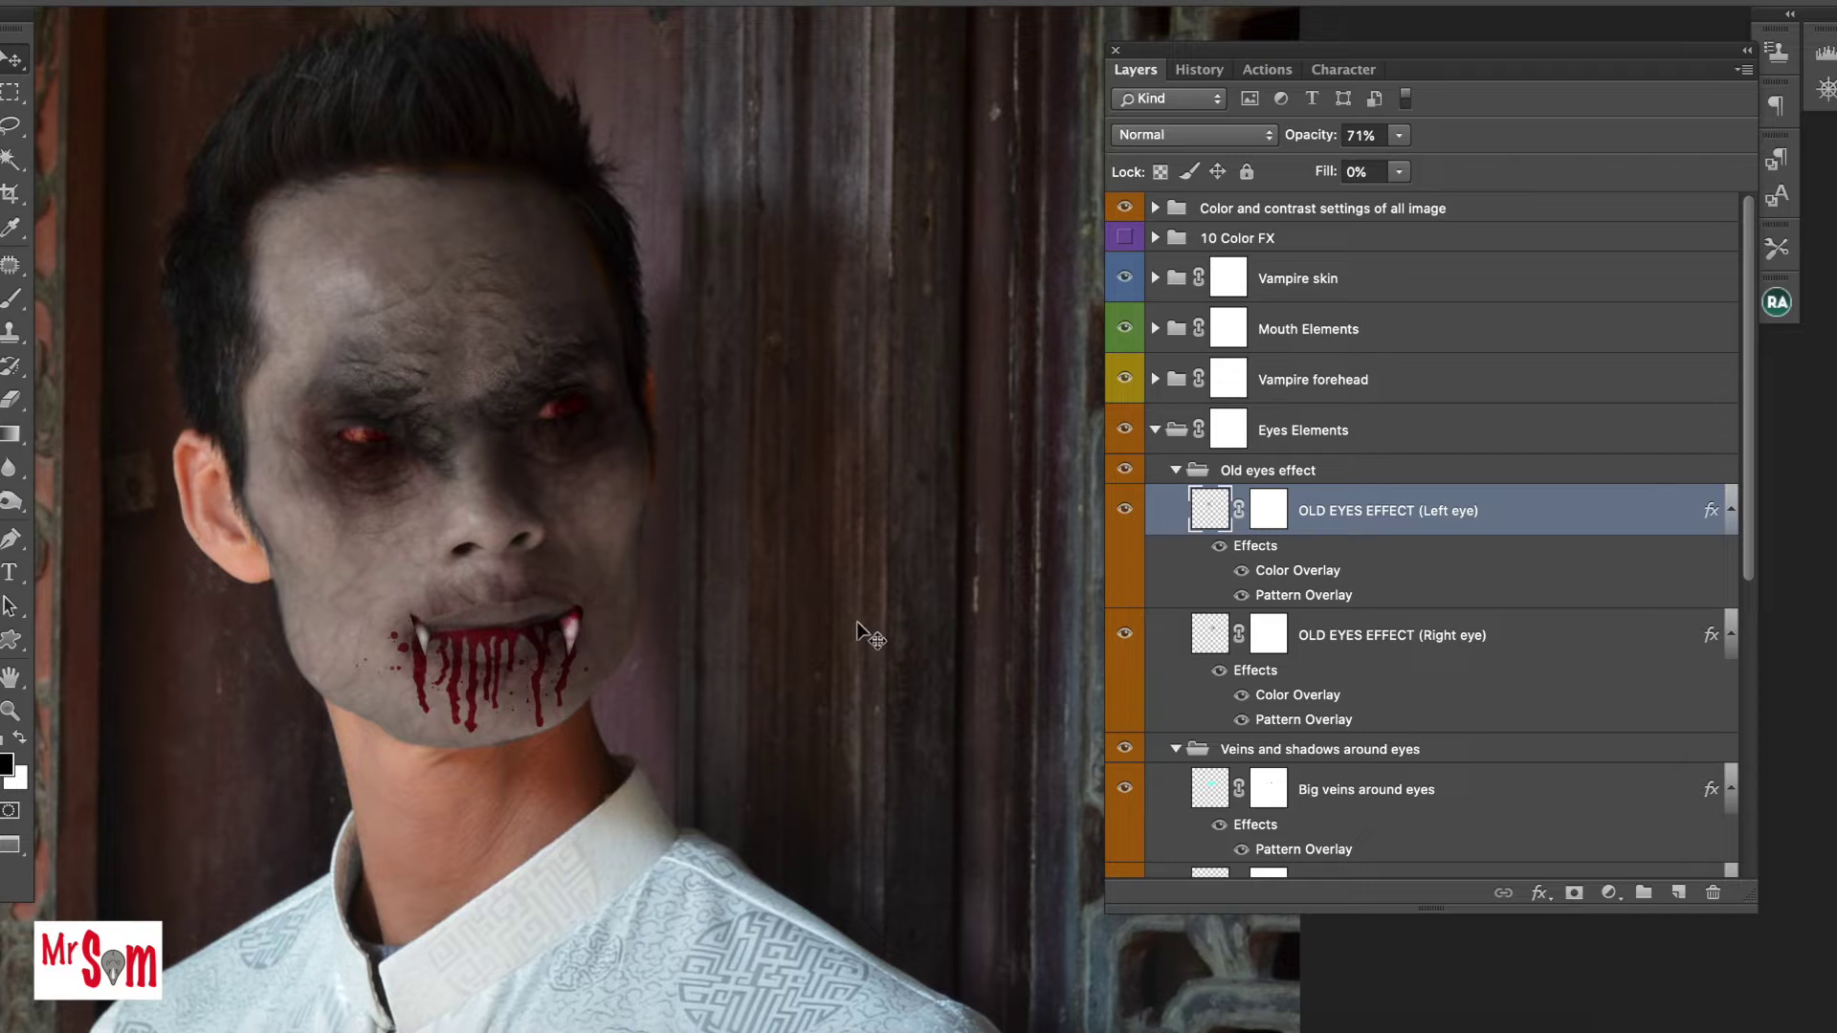
Restore the right eye effect, collapse Eyes Elements, and toggle groups to compare the face.
{"action": "left_click", "coordinate": [1126, 634]}
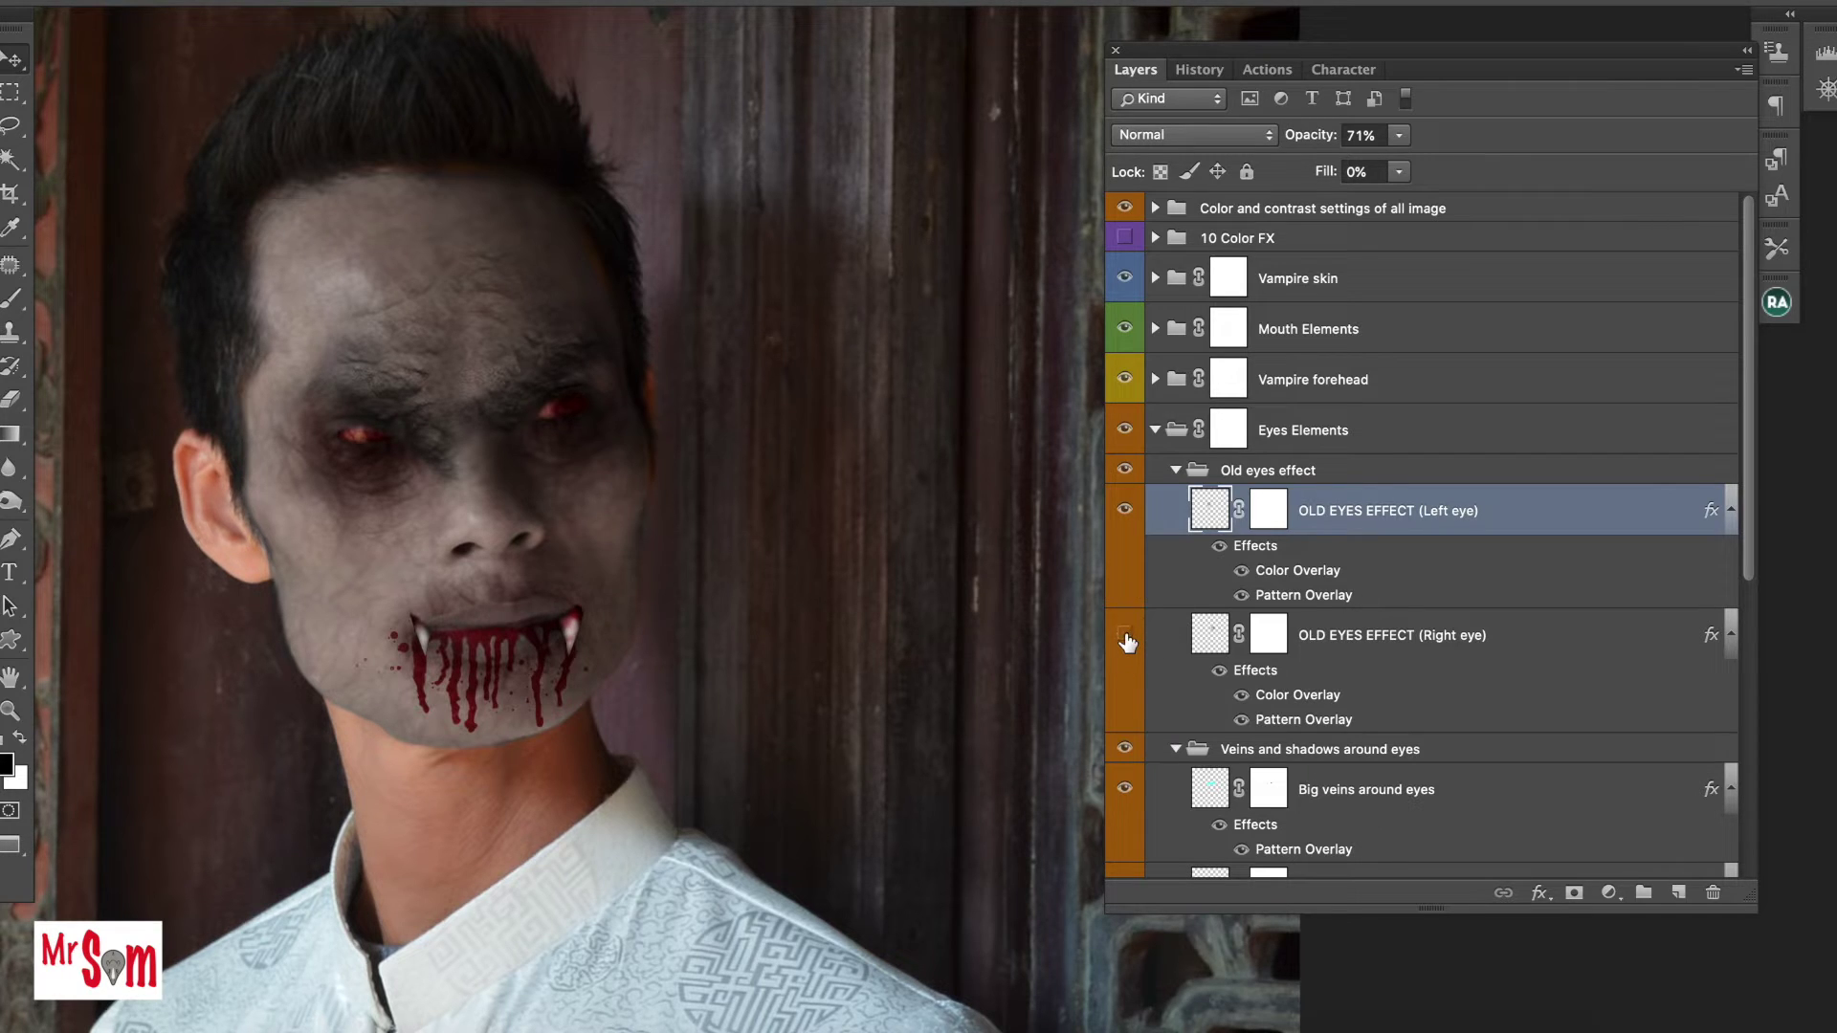
{"action": "left_click", "coordinate": [1155, 430]}
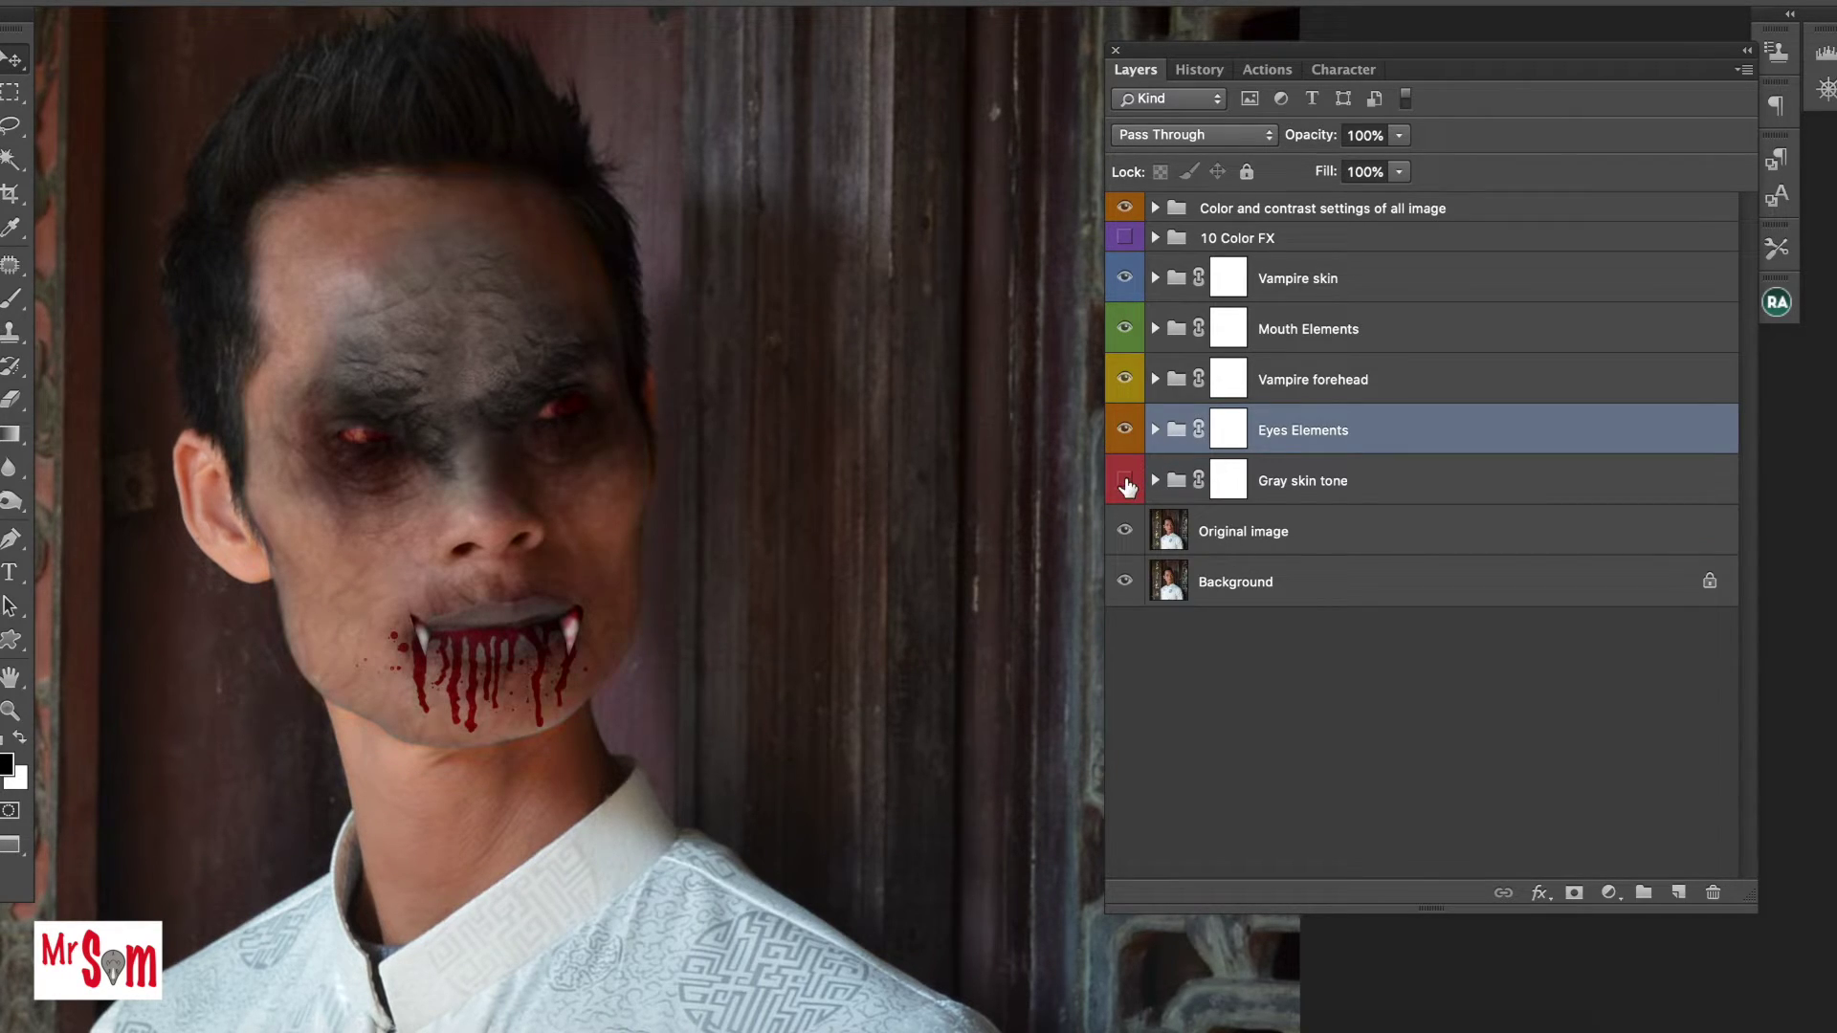
{"action": "left_click", "coordinate": [1126, 482]}
{"action": "left_click", "coordinate": [1126, 429]}
{"action": "left_click", "coordinate": [1126, 378]}
{"action": "left_click", "coordinate": [1126, 327]}
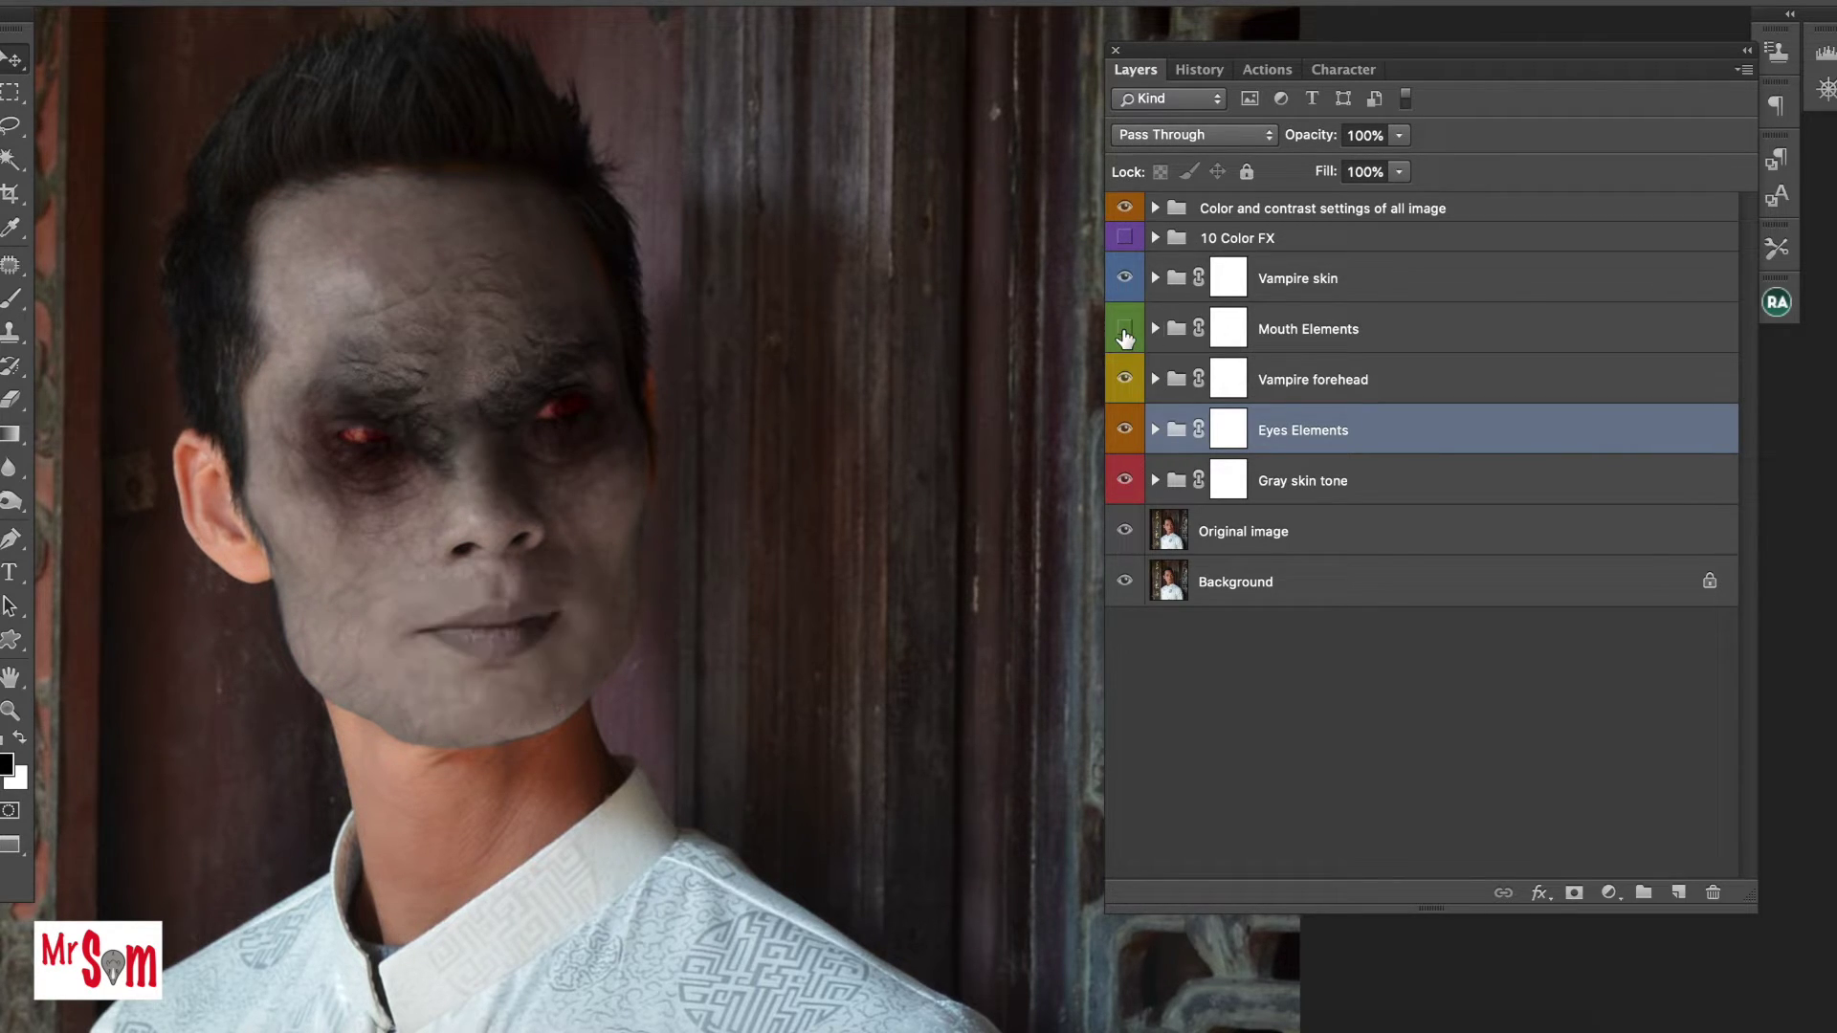
{"action": "left_click", "coordinate": [1126, 327]}
{"action": "left_click", "coordinate": [1182, 332]}
Expand Mouth Elements and select the Vampire teeth layer.
{"action": "left_click", "coordinate": [1156, 329]}
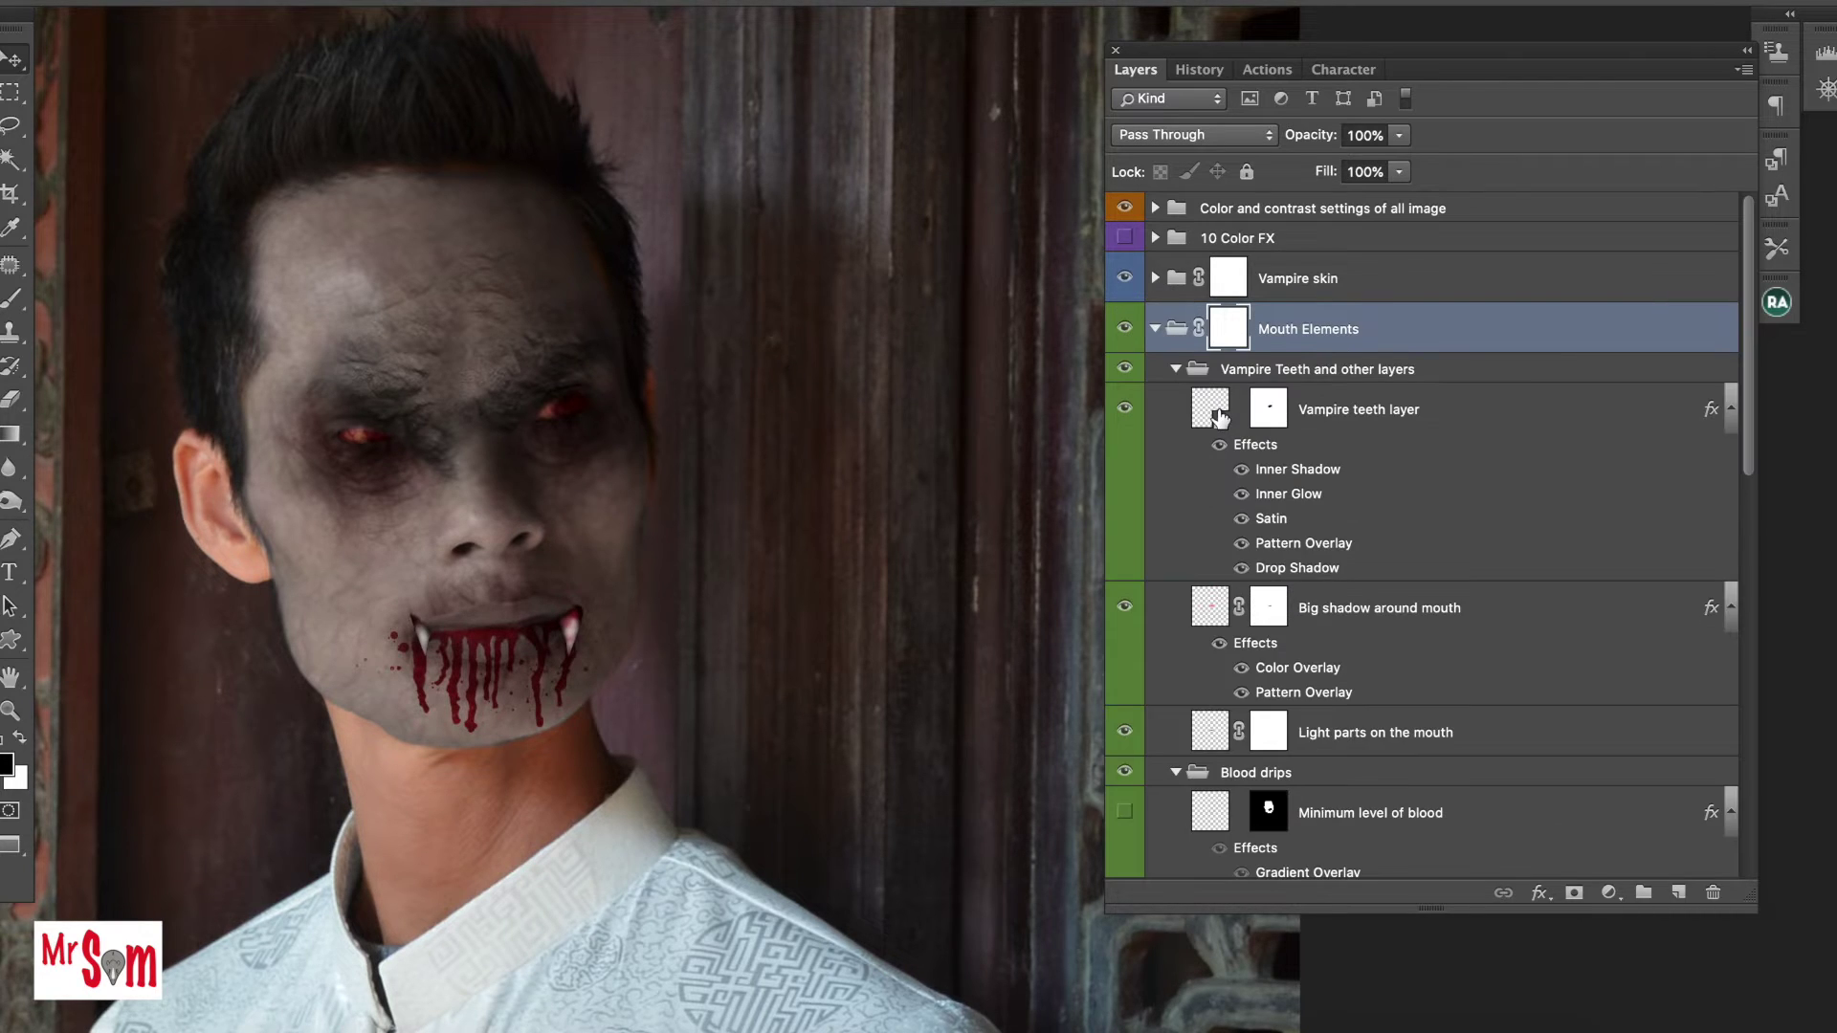
{"action": "left_click", "coordinate": [1125, 411]}
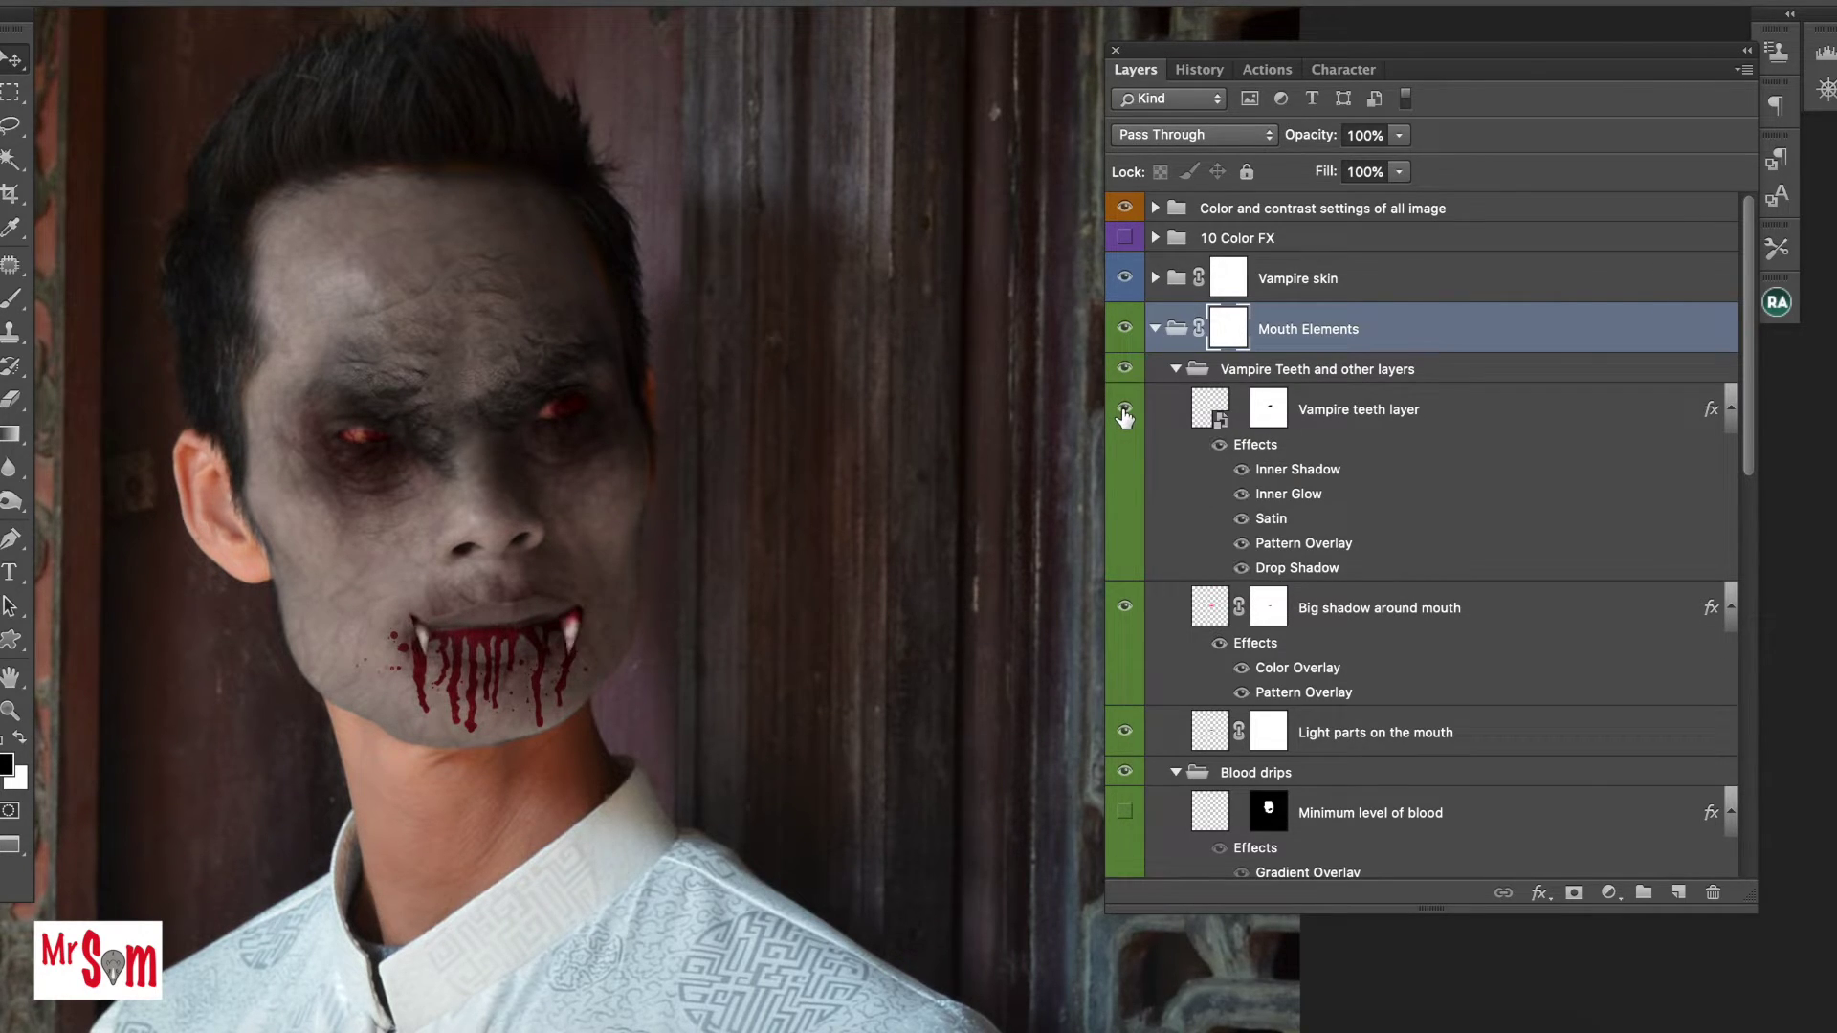
{"action": "left_click", "coordinate": [1423, 413]}
Rotate the vampire fangs slightly counter-clockwise with Free Transform.
{"action": "key", "text": "ctrl+t"}
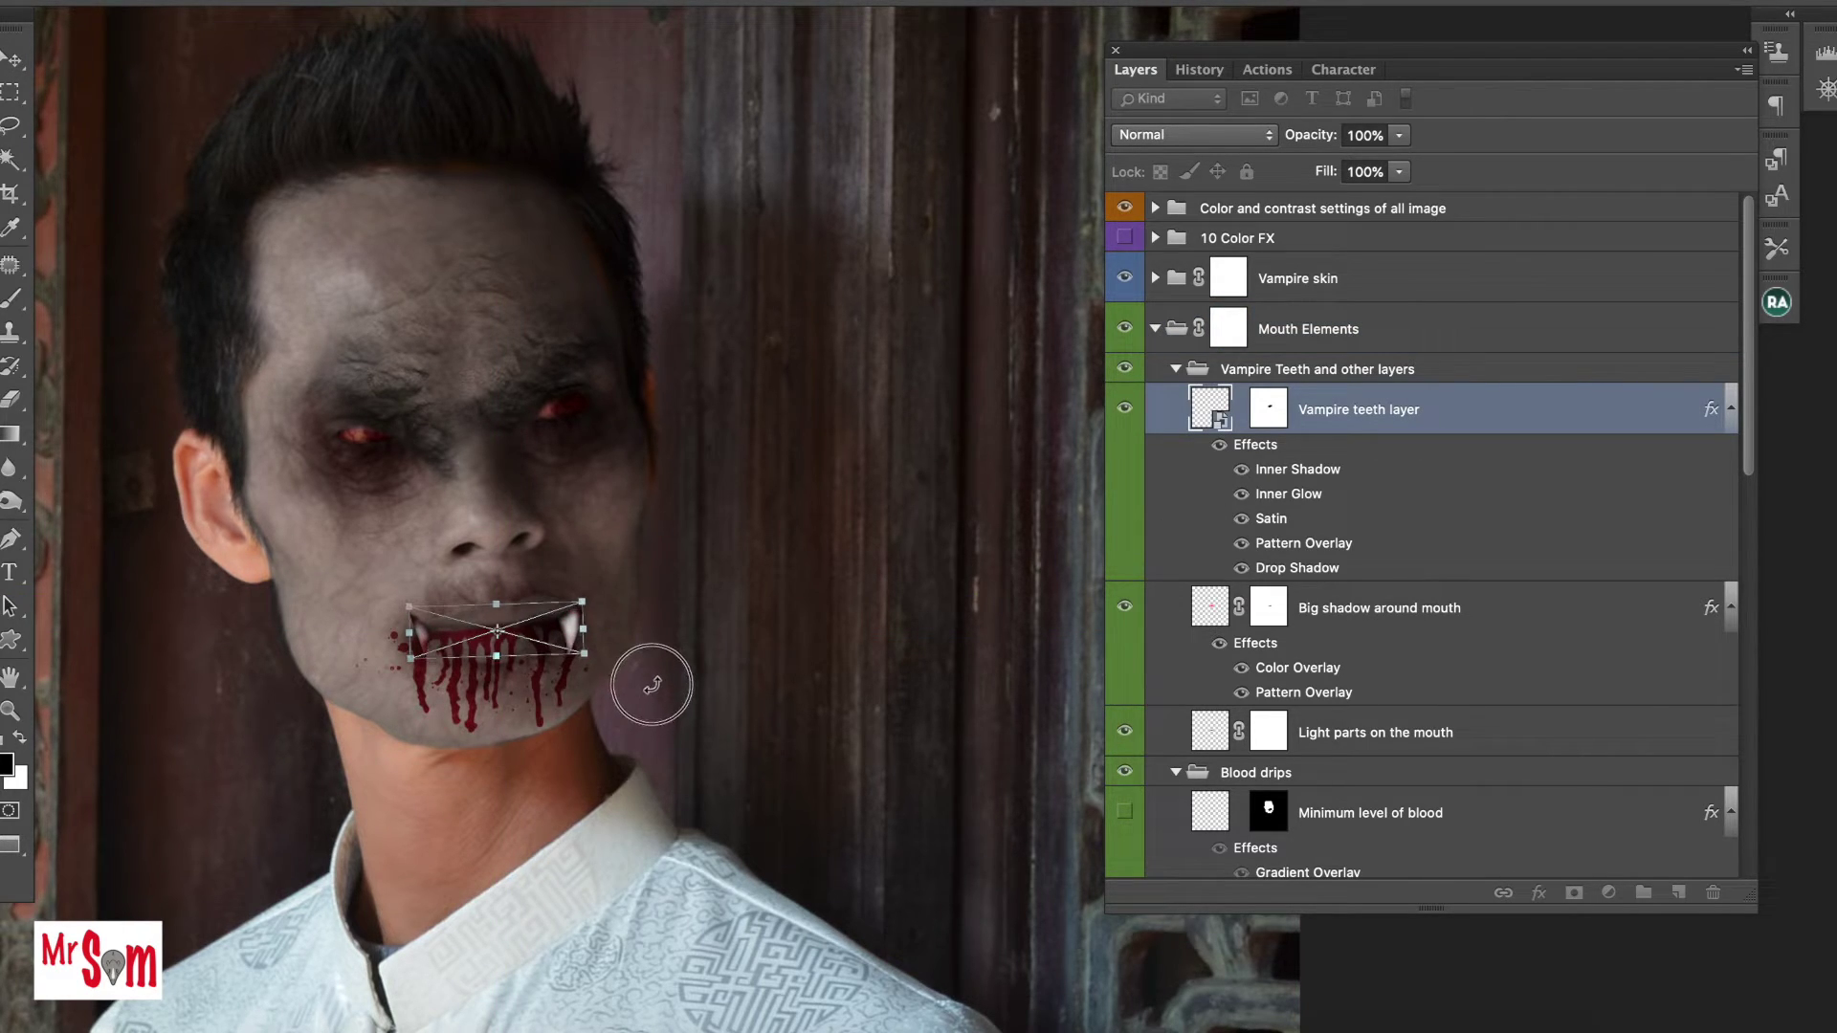
{"action": "mouse_move", "coordinate": [644, 689]}
{"action": "left_mouse_down"}
{"action": "mouse_move", "coordinate": [643, 660]}
{"action": "mouse_move", "coordinate": [553, 642]}
{"action": "left_mouse_up"}
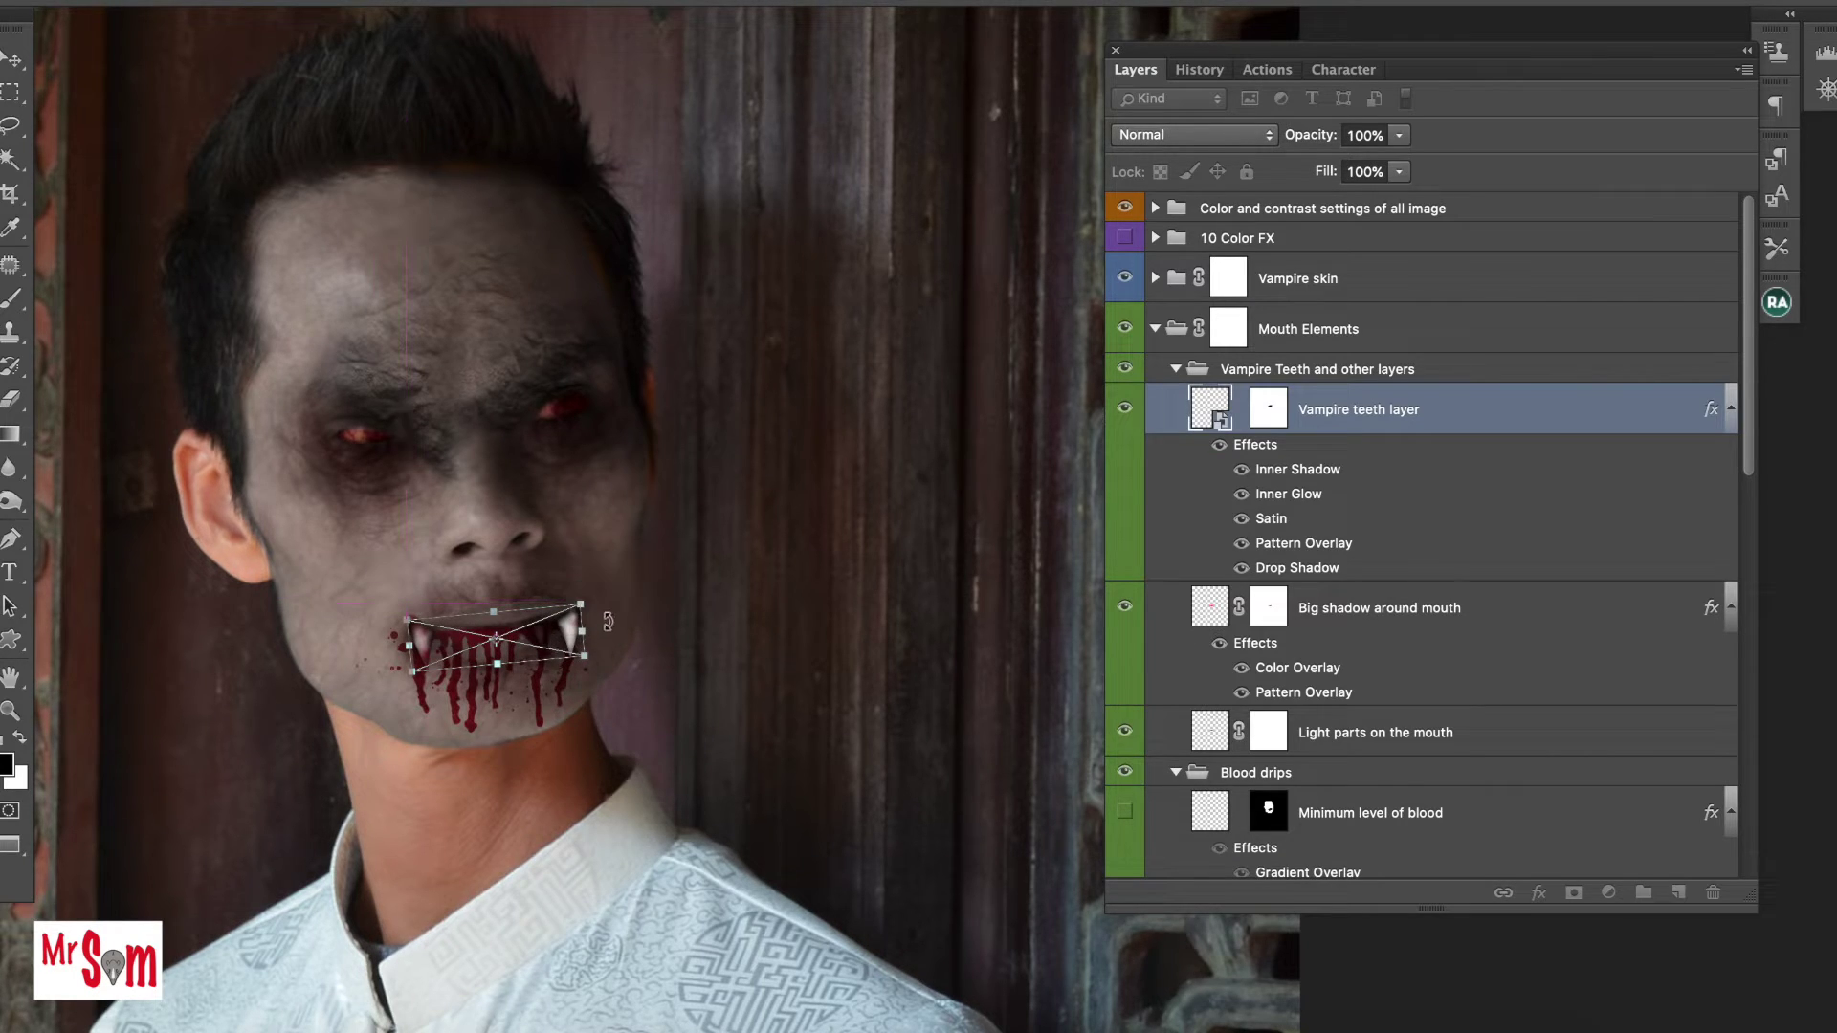
{"action": "key", "text": "Return"}
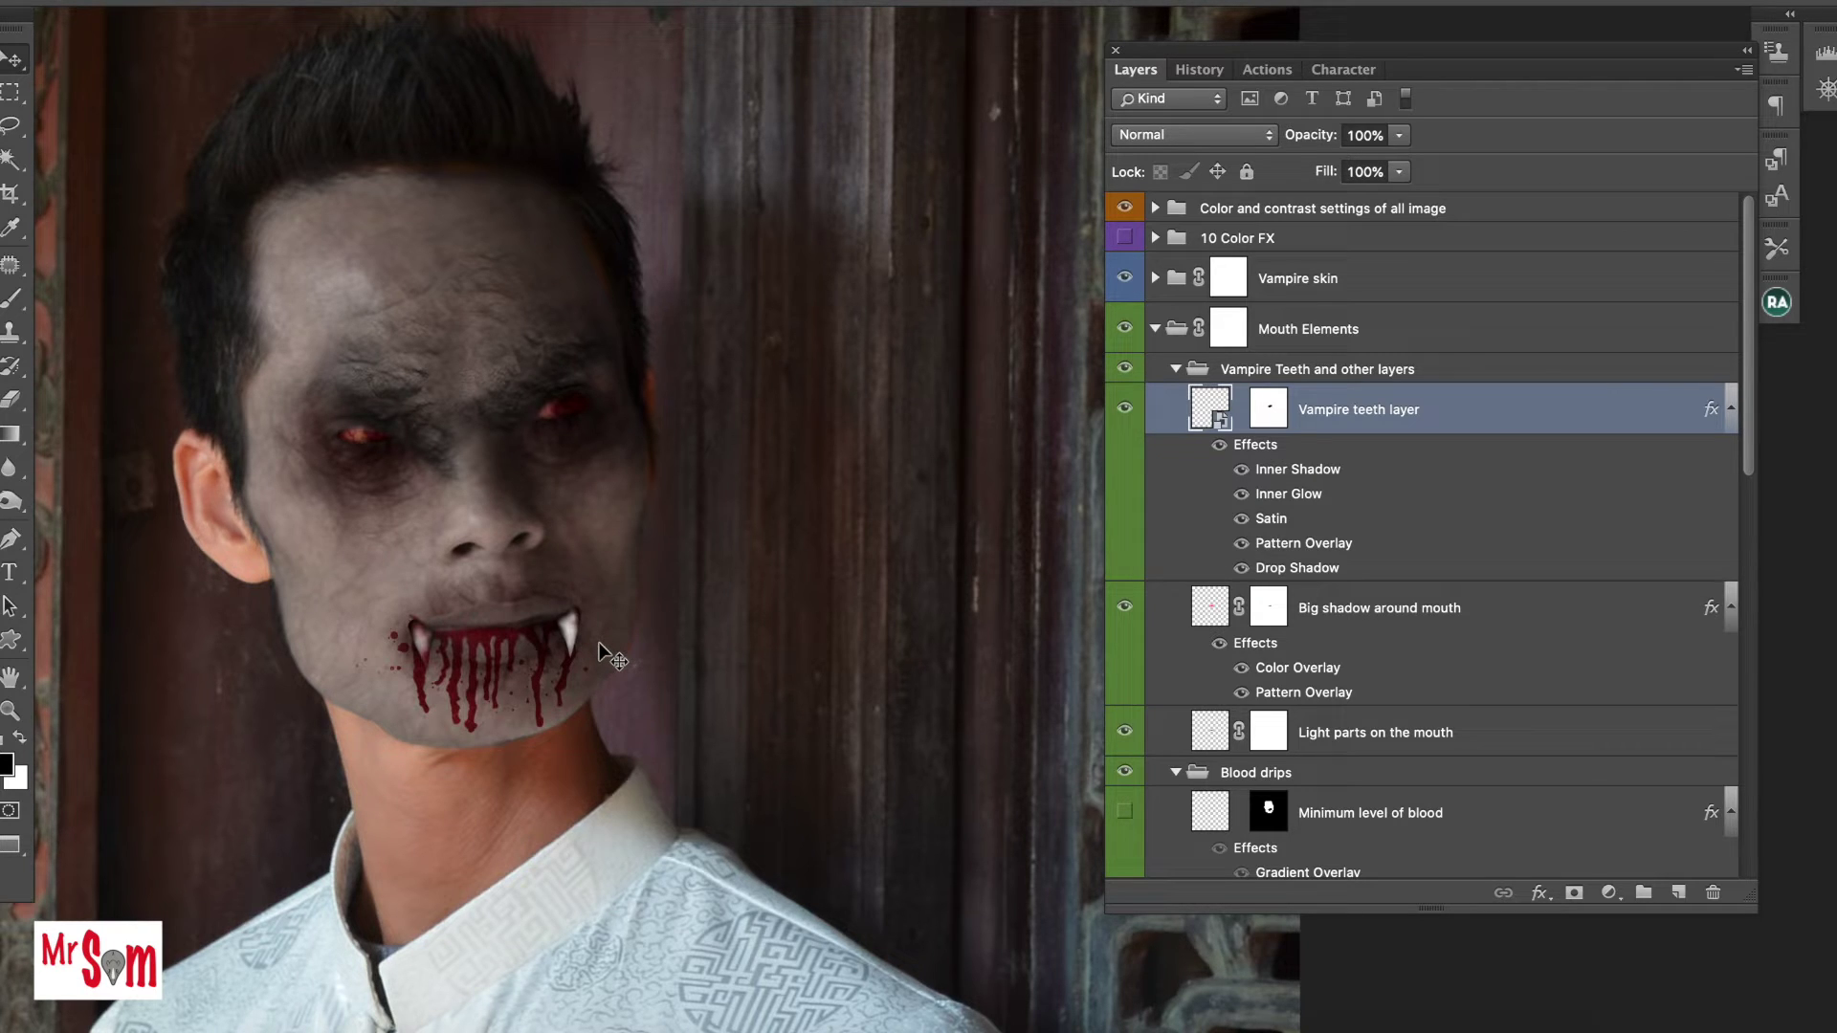
{"action": "key", "text": "ctrl+plus"}
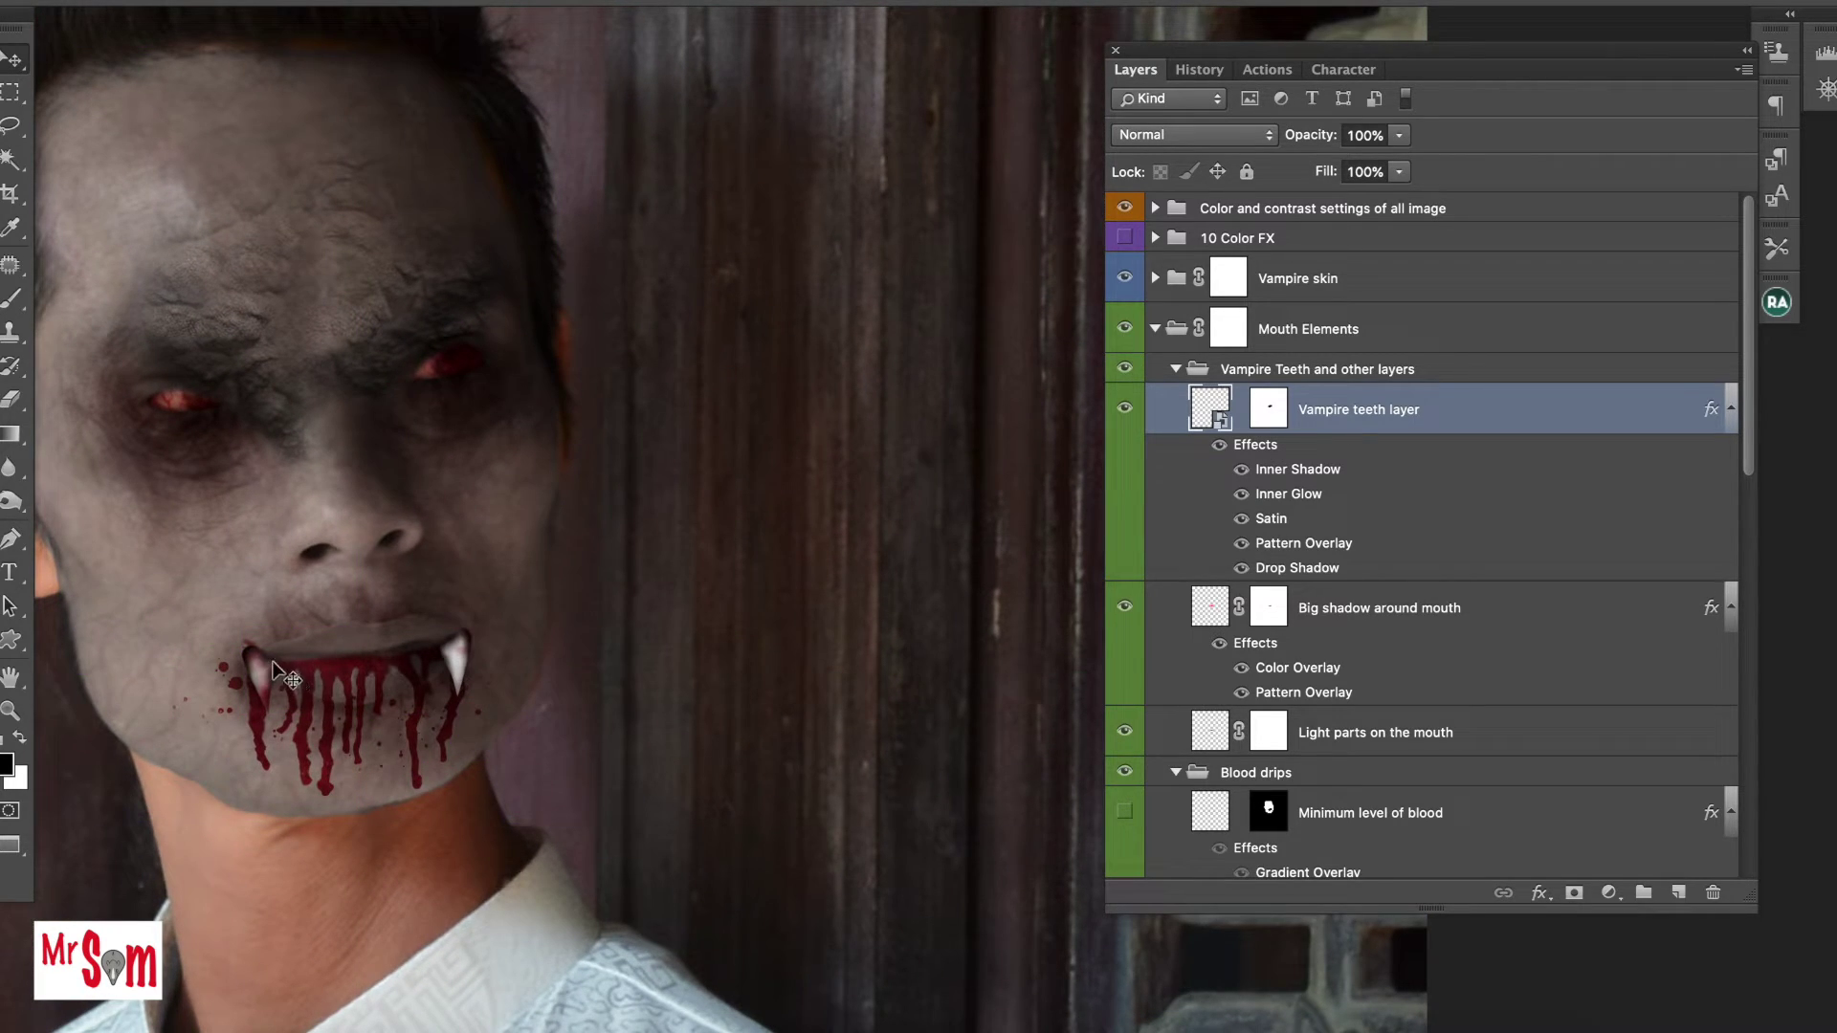
Target the teeth layer mask for erasing, then compare the fangs on and off.
{"action": "key", "text": "e"}
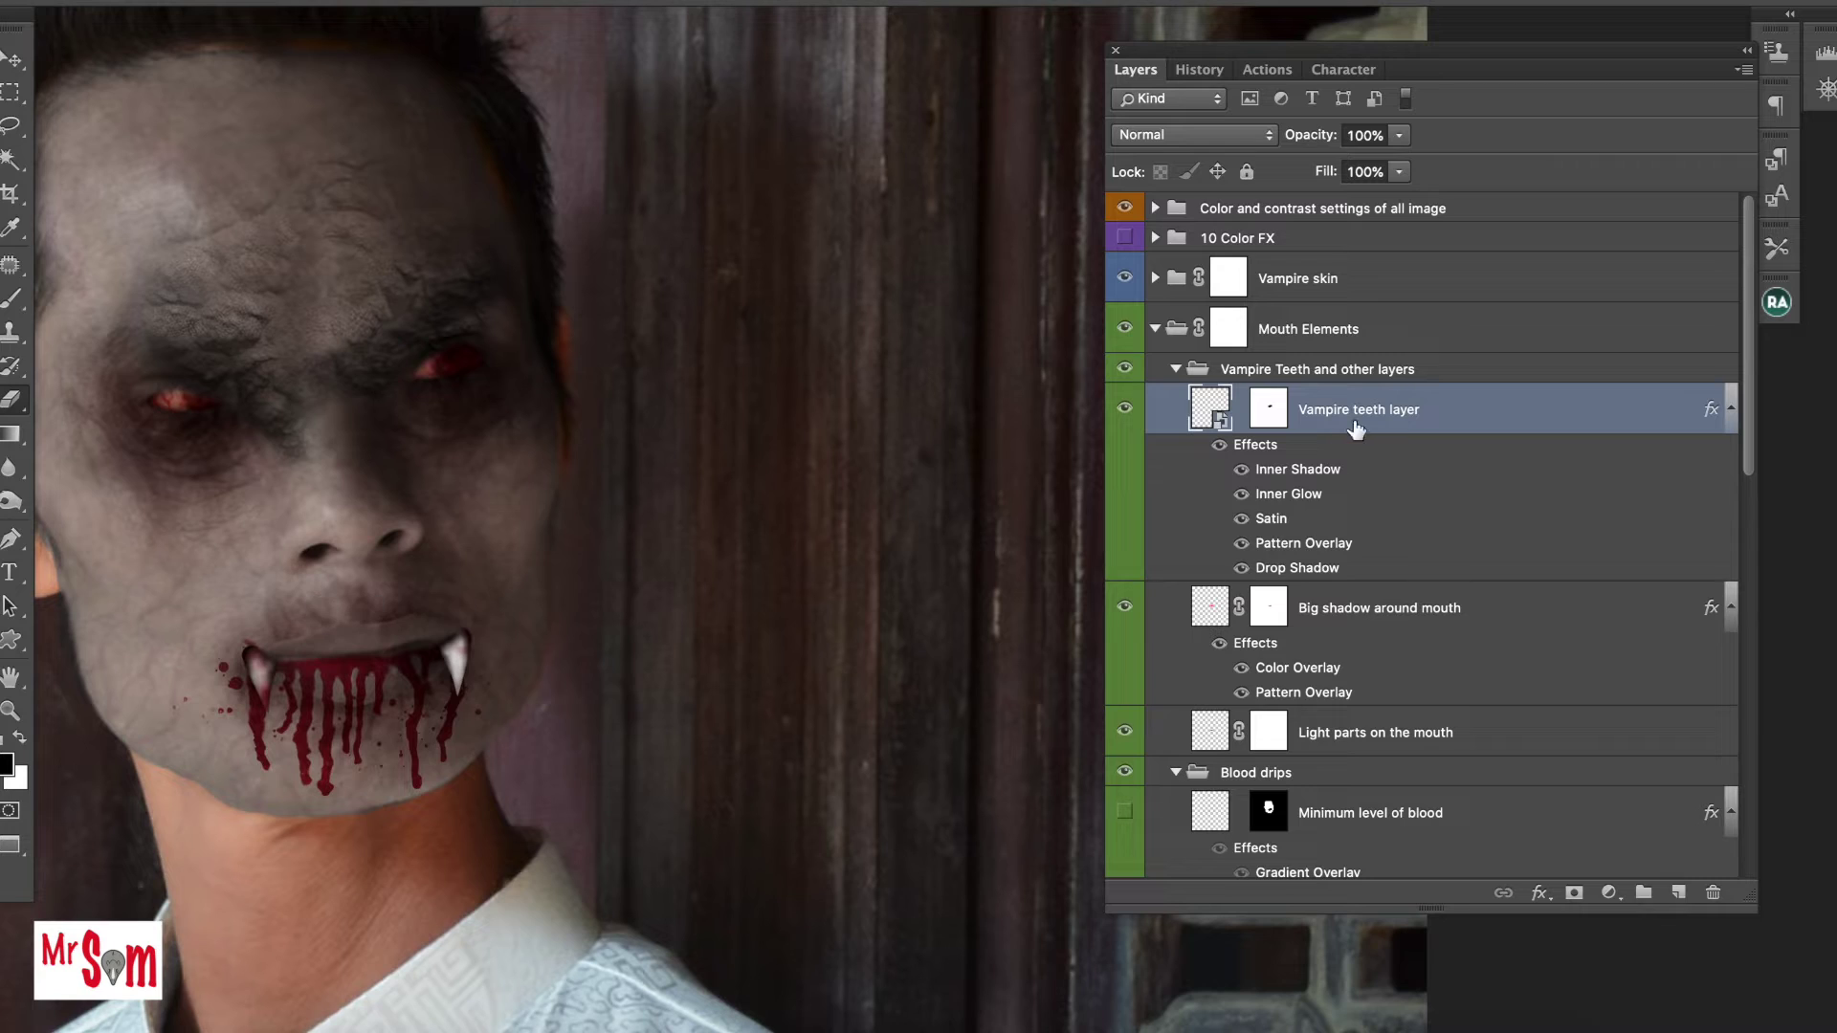
{"action": "left_click", "coordinate": [1270, 415]}
{"action": "key", "text": "v"}
{"action": "key", "text": "ctrl+0"}
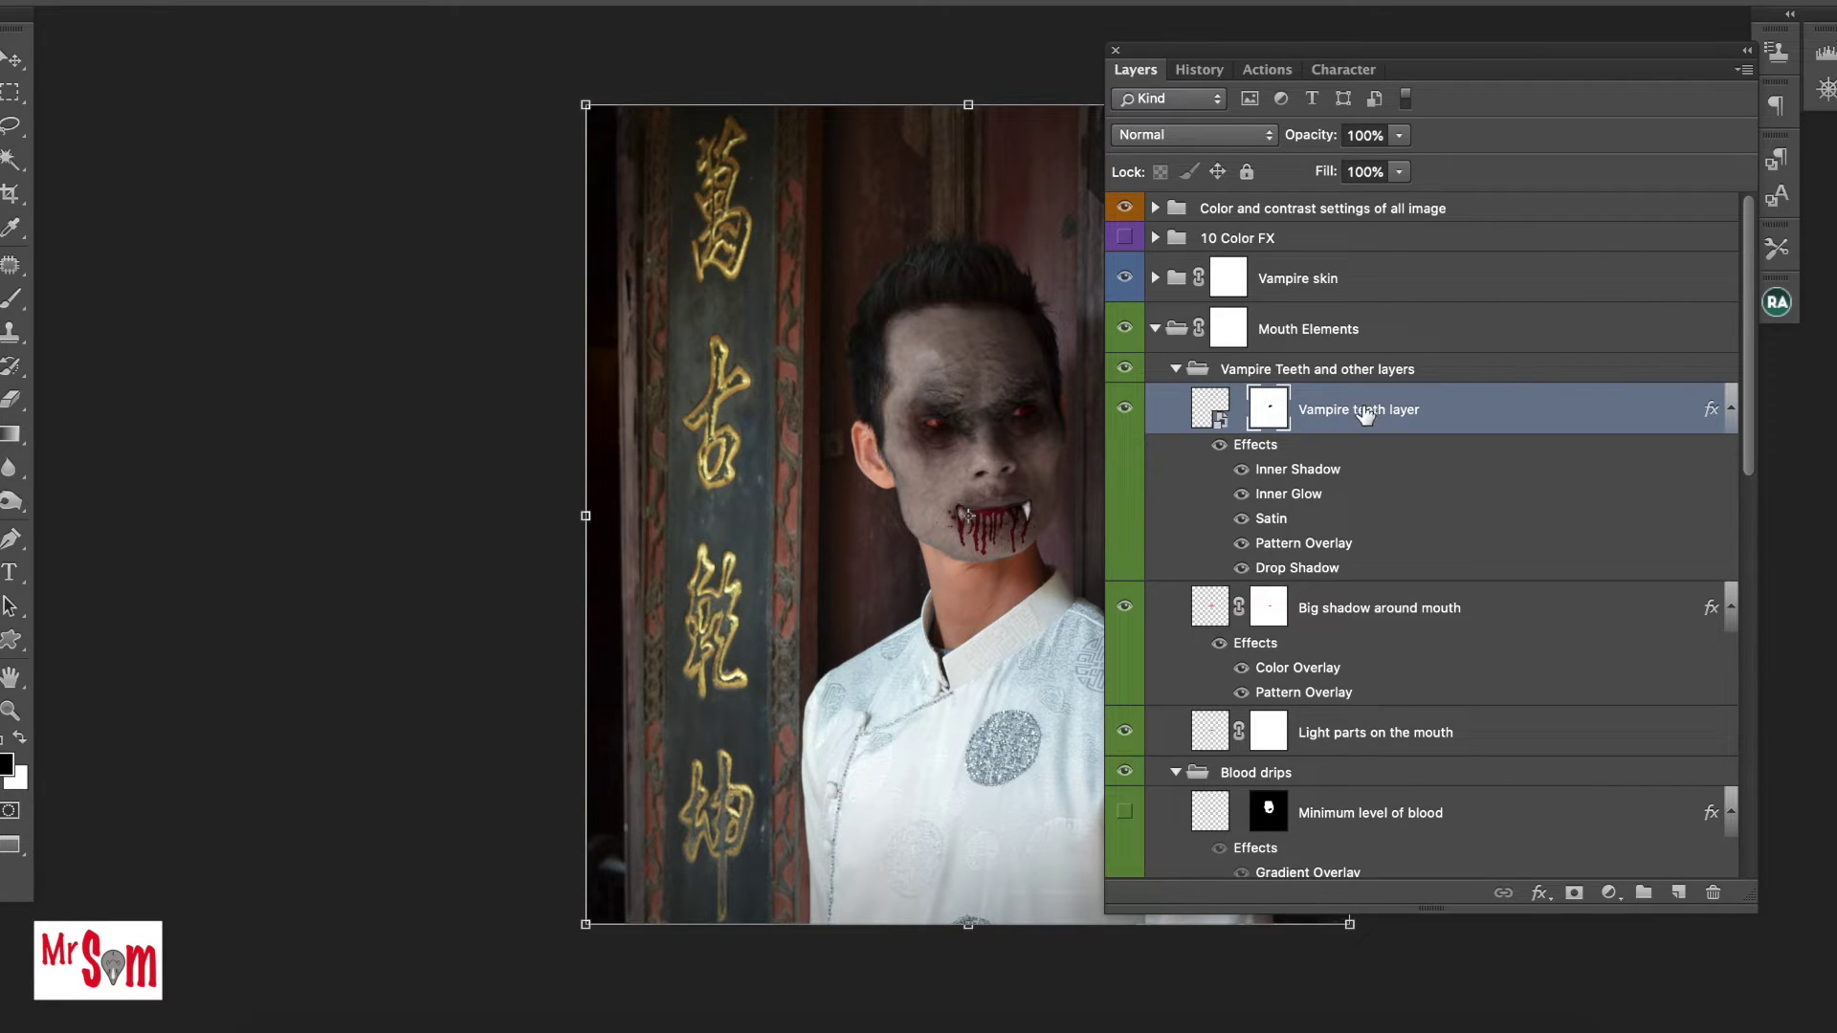
{"action": "key", "text": "e"}
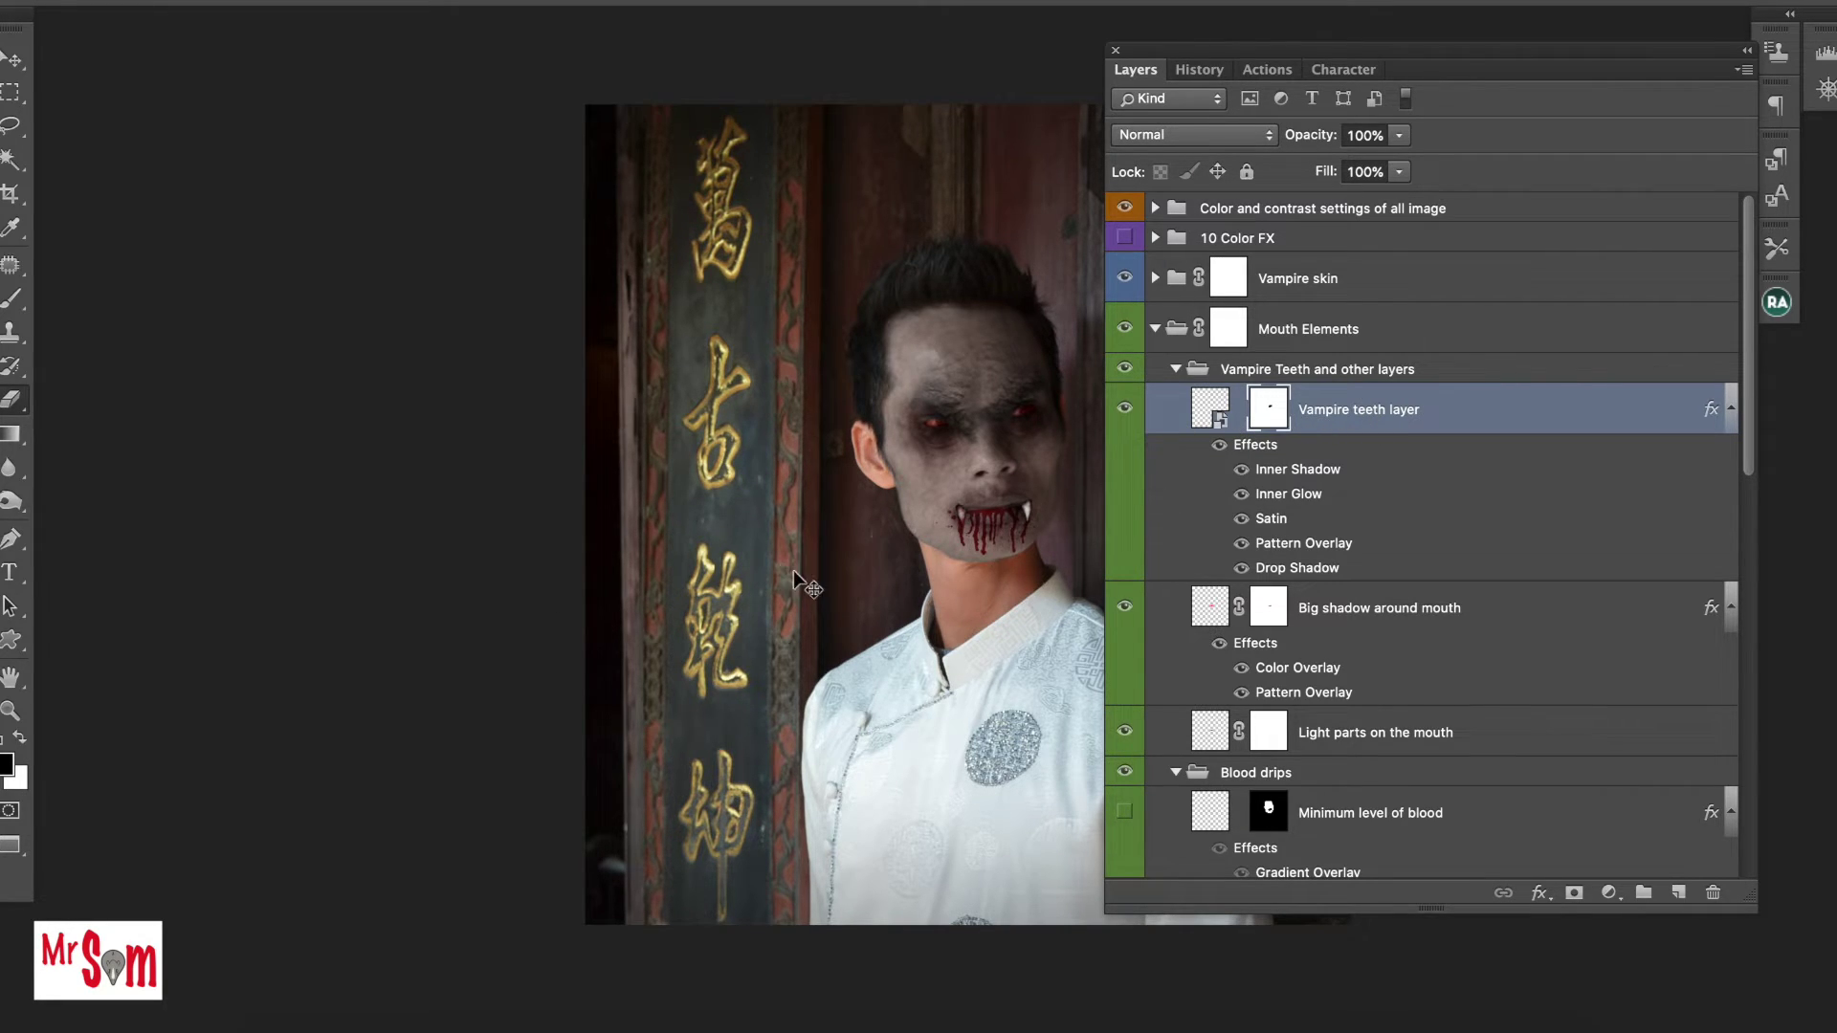
{"action": "key", "text": "v"}
{"action": "scroll", "coordinate": [936, 521], "scroll_direction": "right", "scroll_amount": 3}
{"action": "left_click", "coordinate": [1125, 410]}
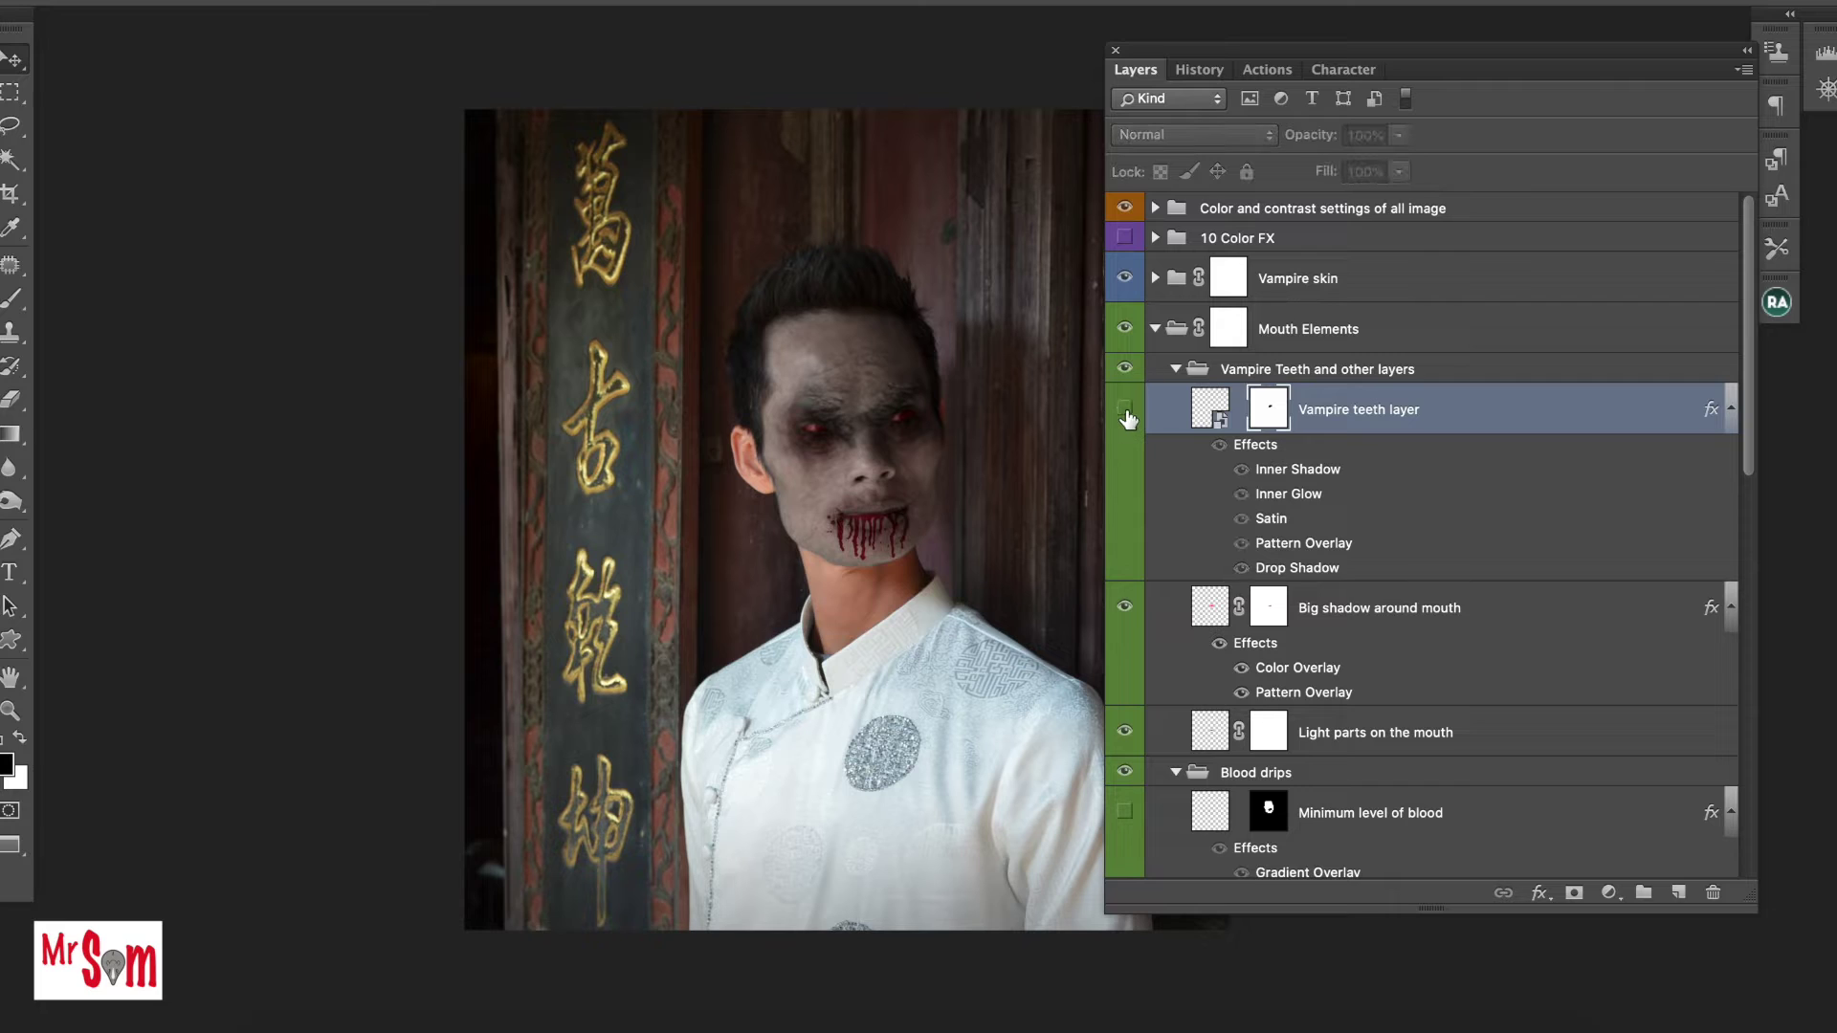
{"action": "left_click", "coordinate": [1125, 409]}
{"action": "left_click", "coordinate": [1358, 410]}
Rotate, nudge and shrink the fangs from the lower-left corner to fit the mouth.
{"action": "key", "text": "ctrl+t"}
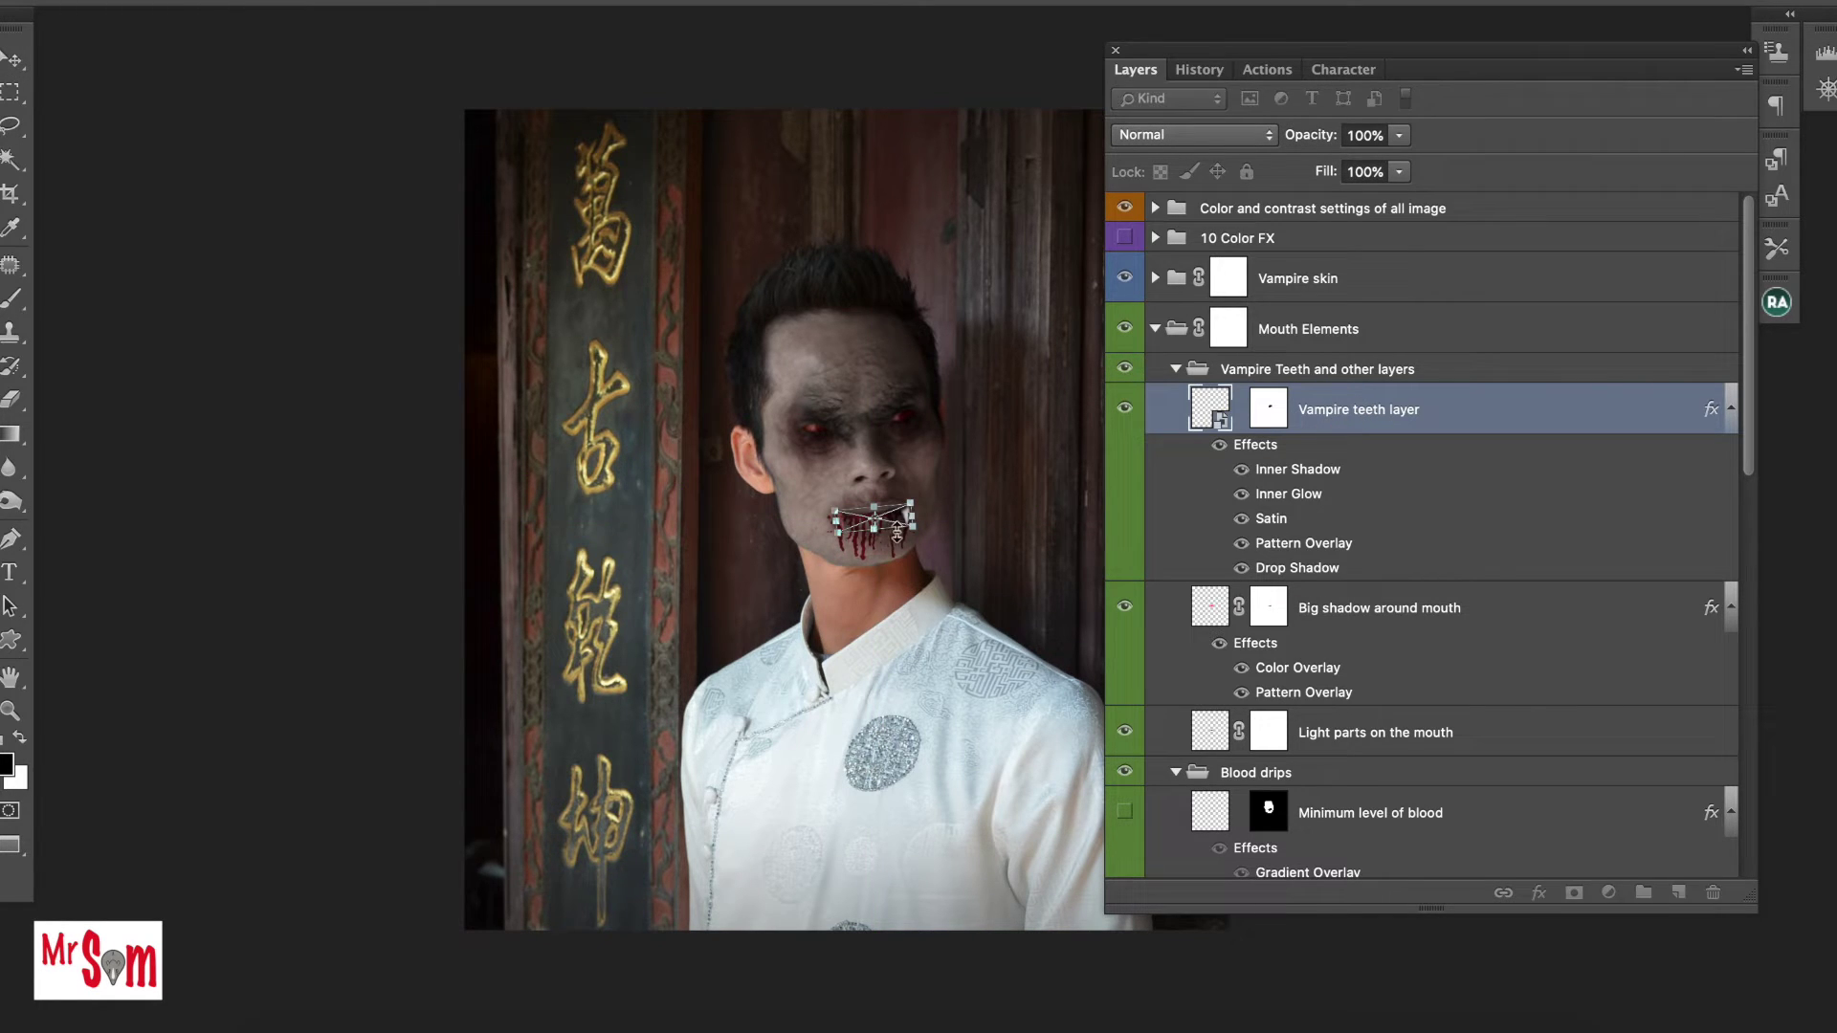
{"action": "scroll", "coordinate": [960, 553], "scroll_direction": "up", "scroll_amount": 2}
{"action": "scroll", "coordinate": [942, 552], "scroll_direction": "up", "scroll_amount": 3}
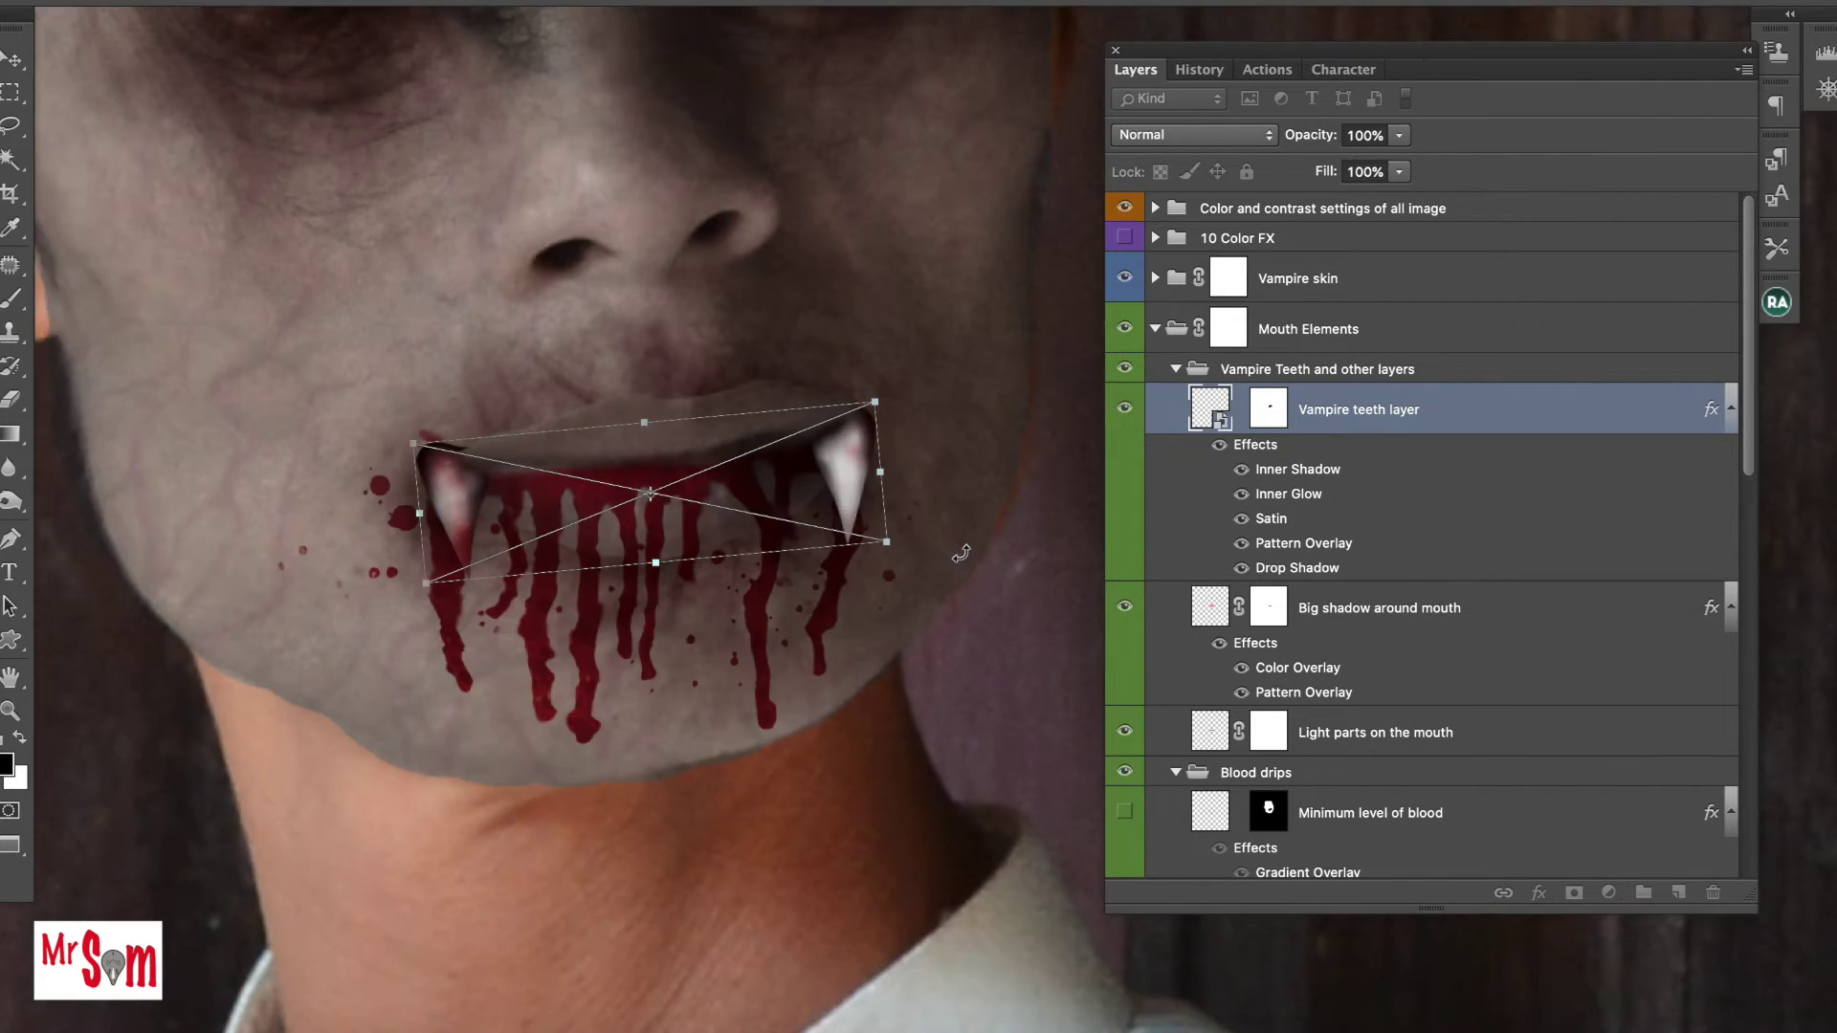
{"action": "scroll", "coordinate": [942, 552], "scroll_direction": "up", "scroll_amount": 2}
{"action": "left_click_drag", "start_coordinate": [959, 590], "coordinate": [957, 566]}
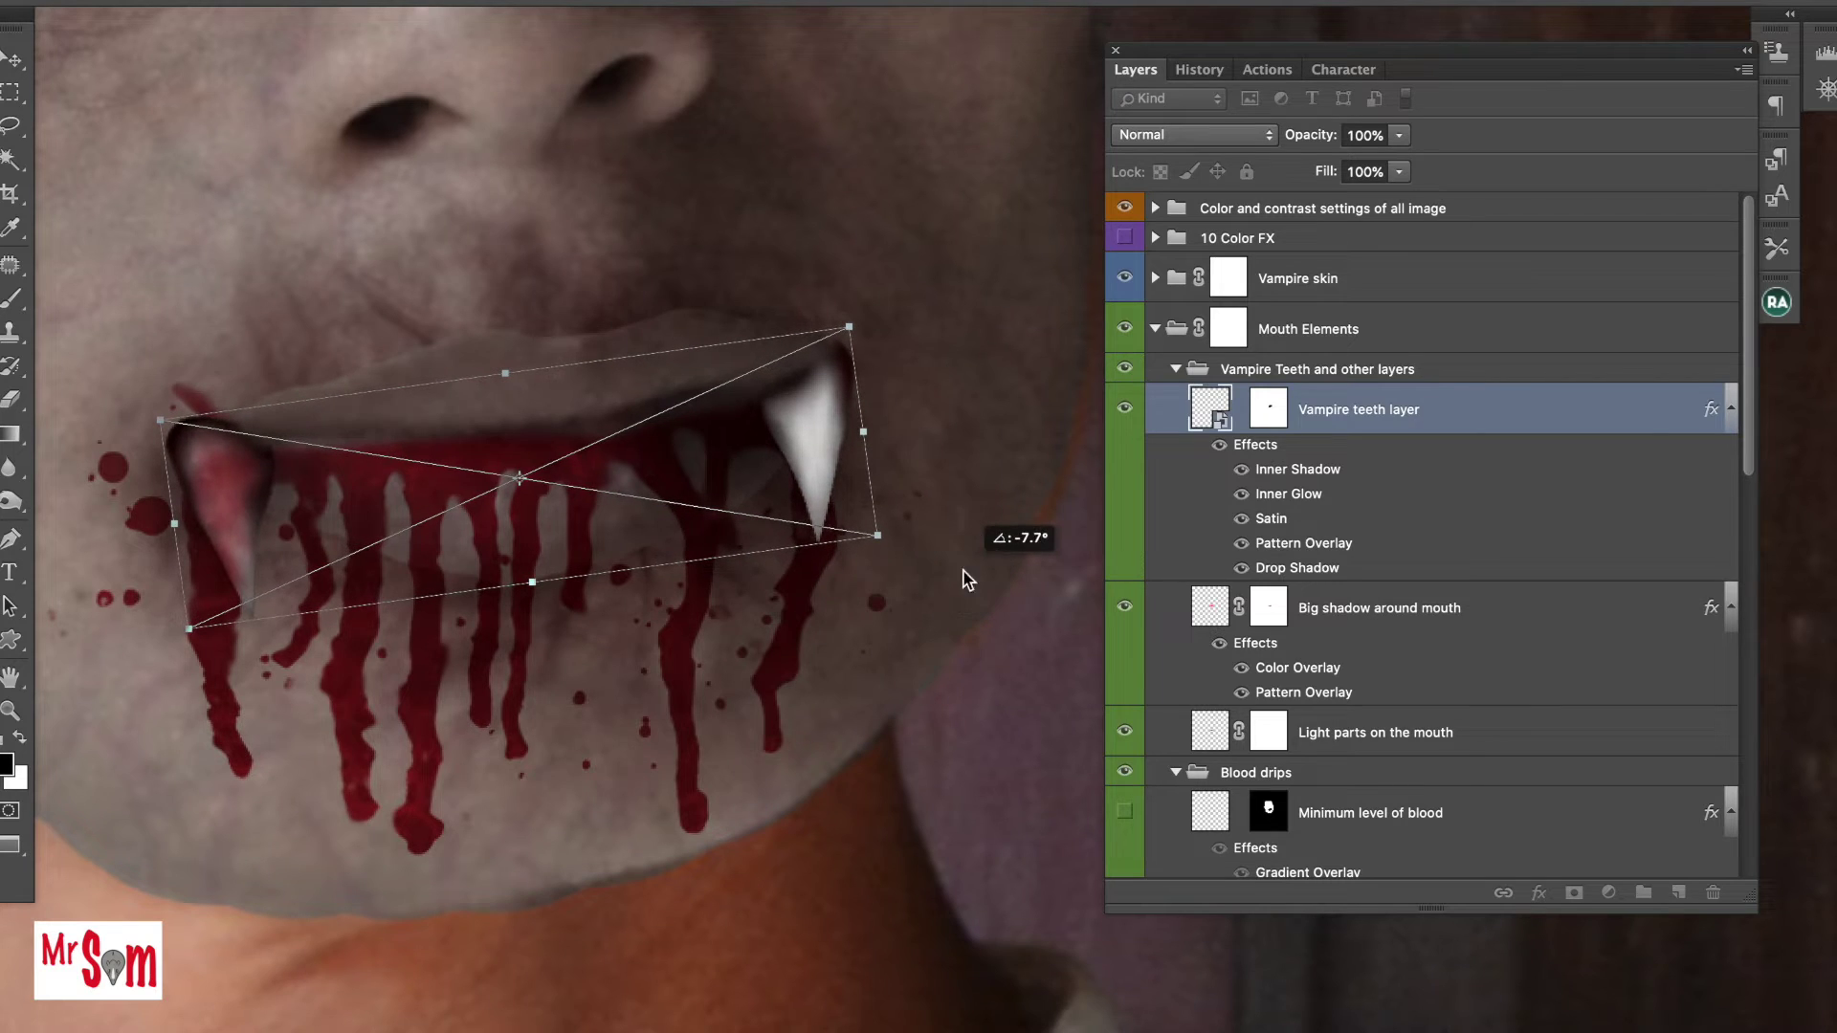
{"action": "left_click_drag", "start_coordinate": [538, 518], "coordinate": [547, 539]}
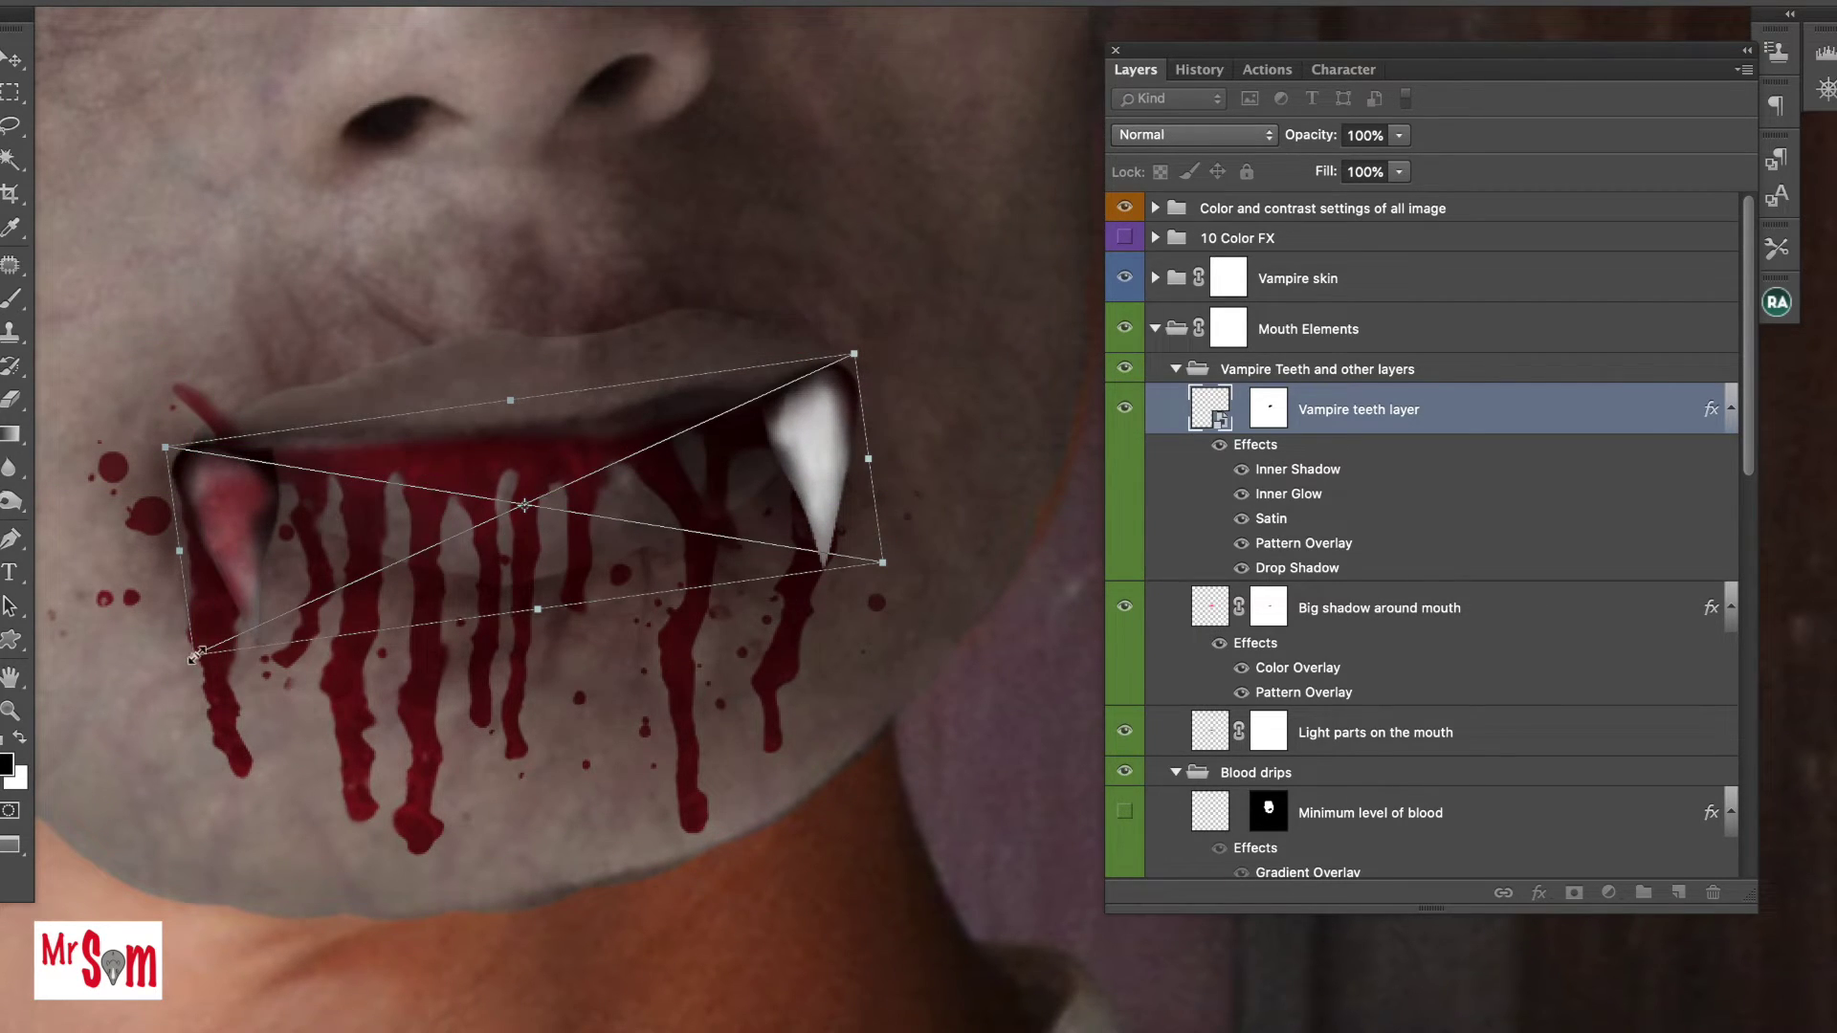
{"action": "left_click_drag", "start_coordinate": [194, 654], "coordinate": [205, 631]}
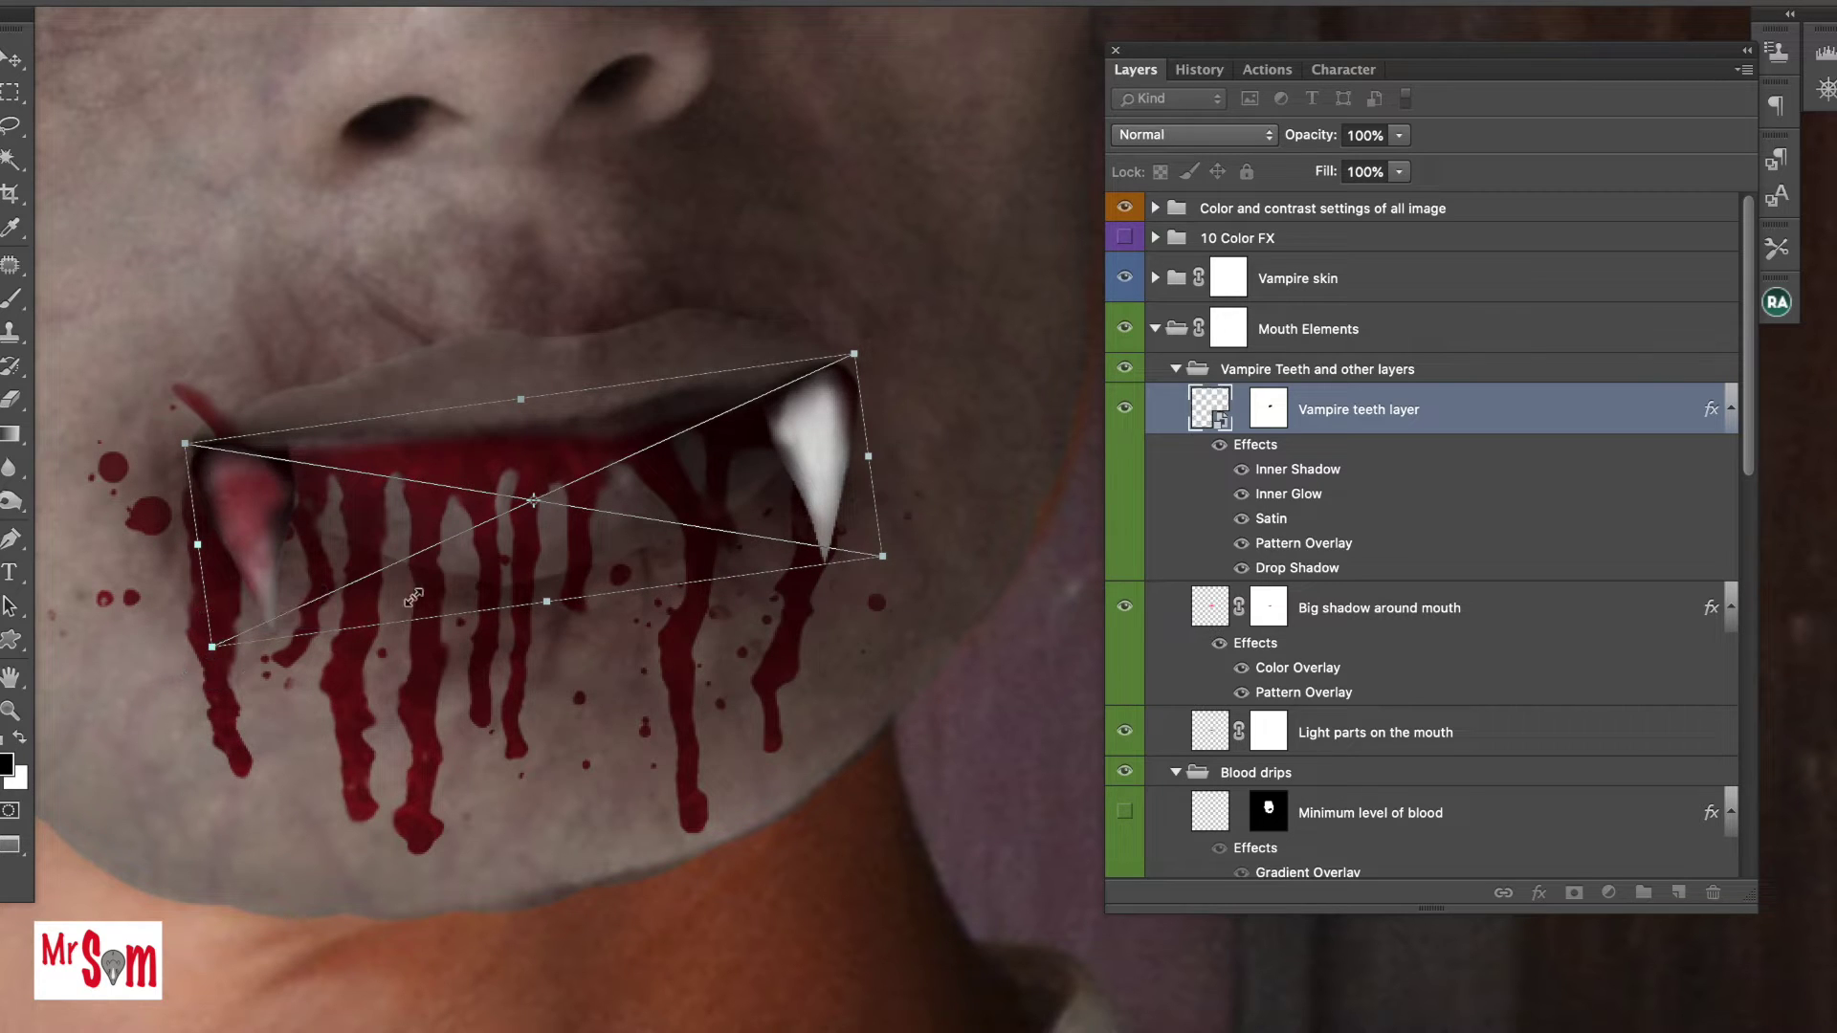
{"action": "key", "text": "Return"}
Zoom in to check the fangs at the mouth, then re-centre the whole photo.
{"action": "key", "text": "ctrl+0"}
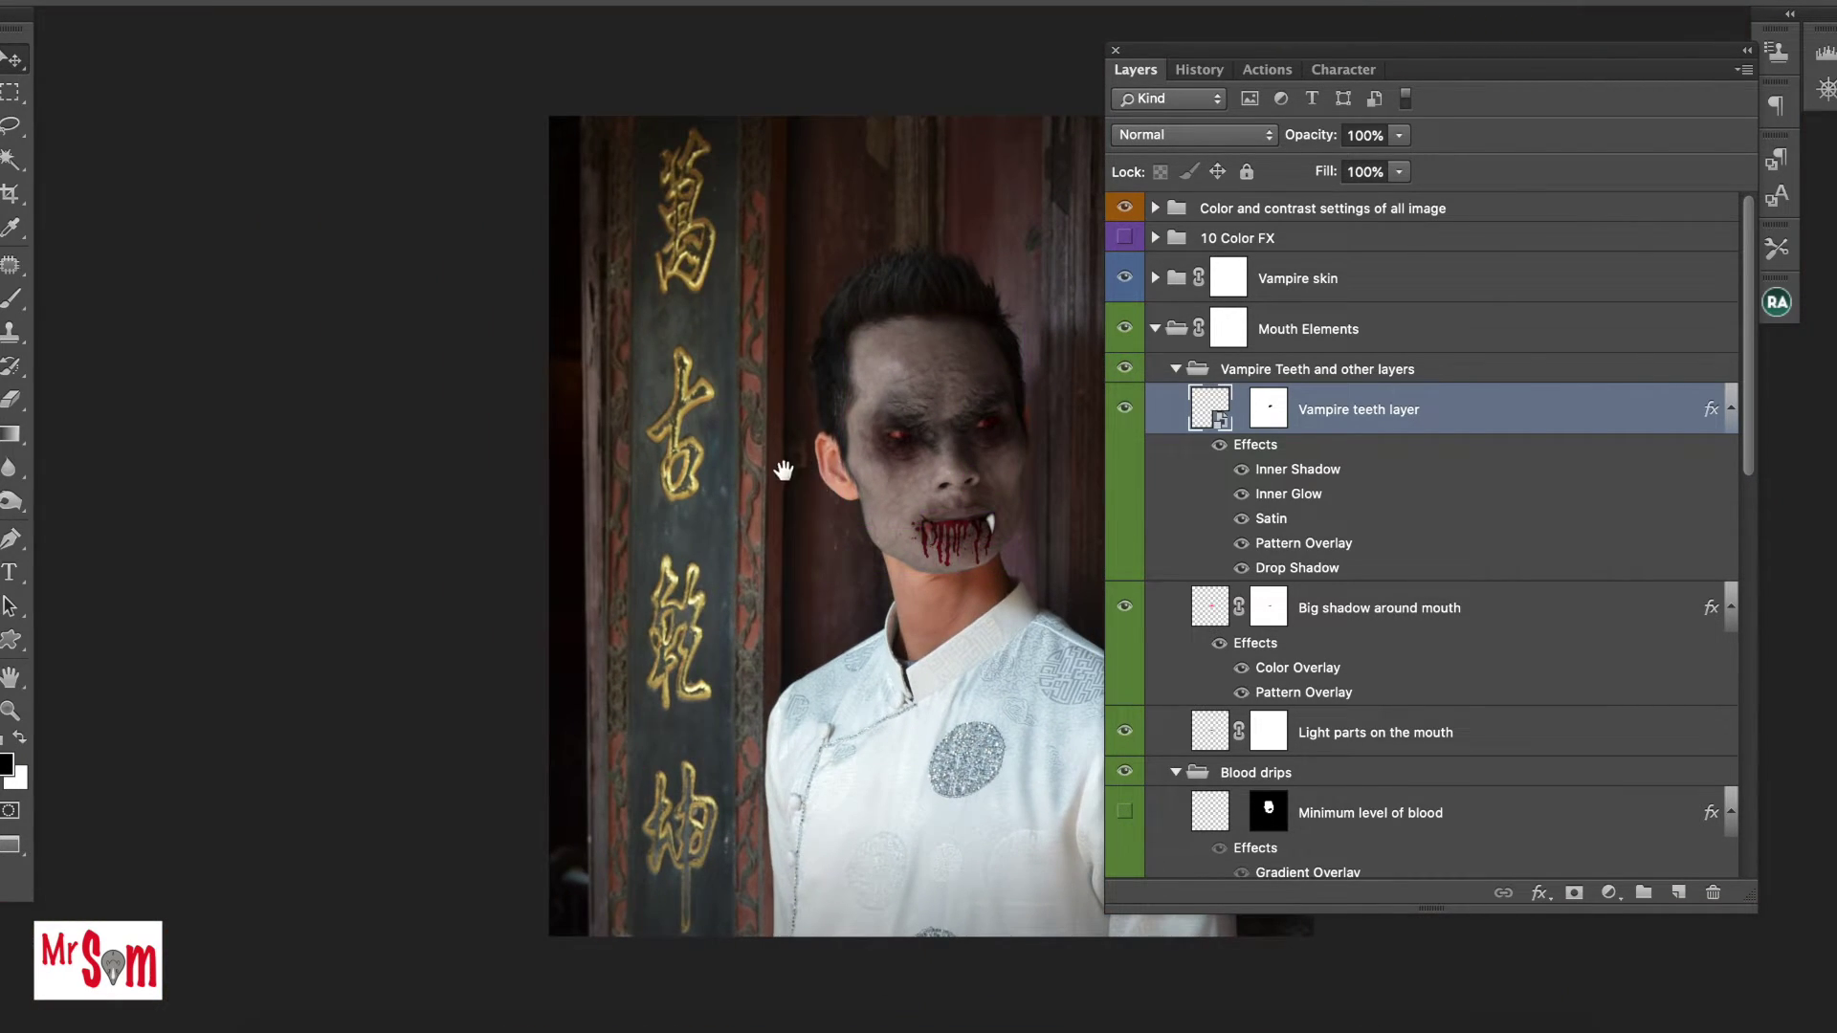
{"action": "left_click", "coordinate": [804, 512]}
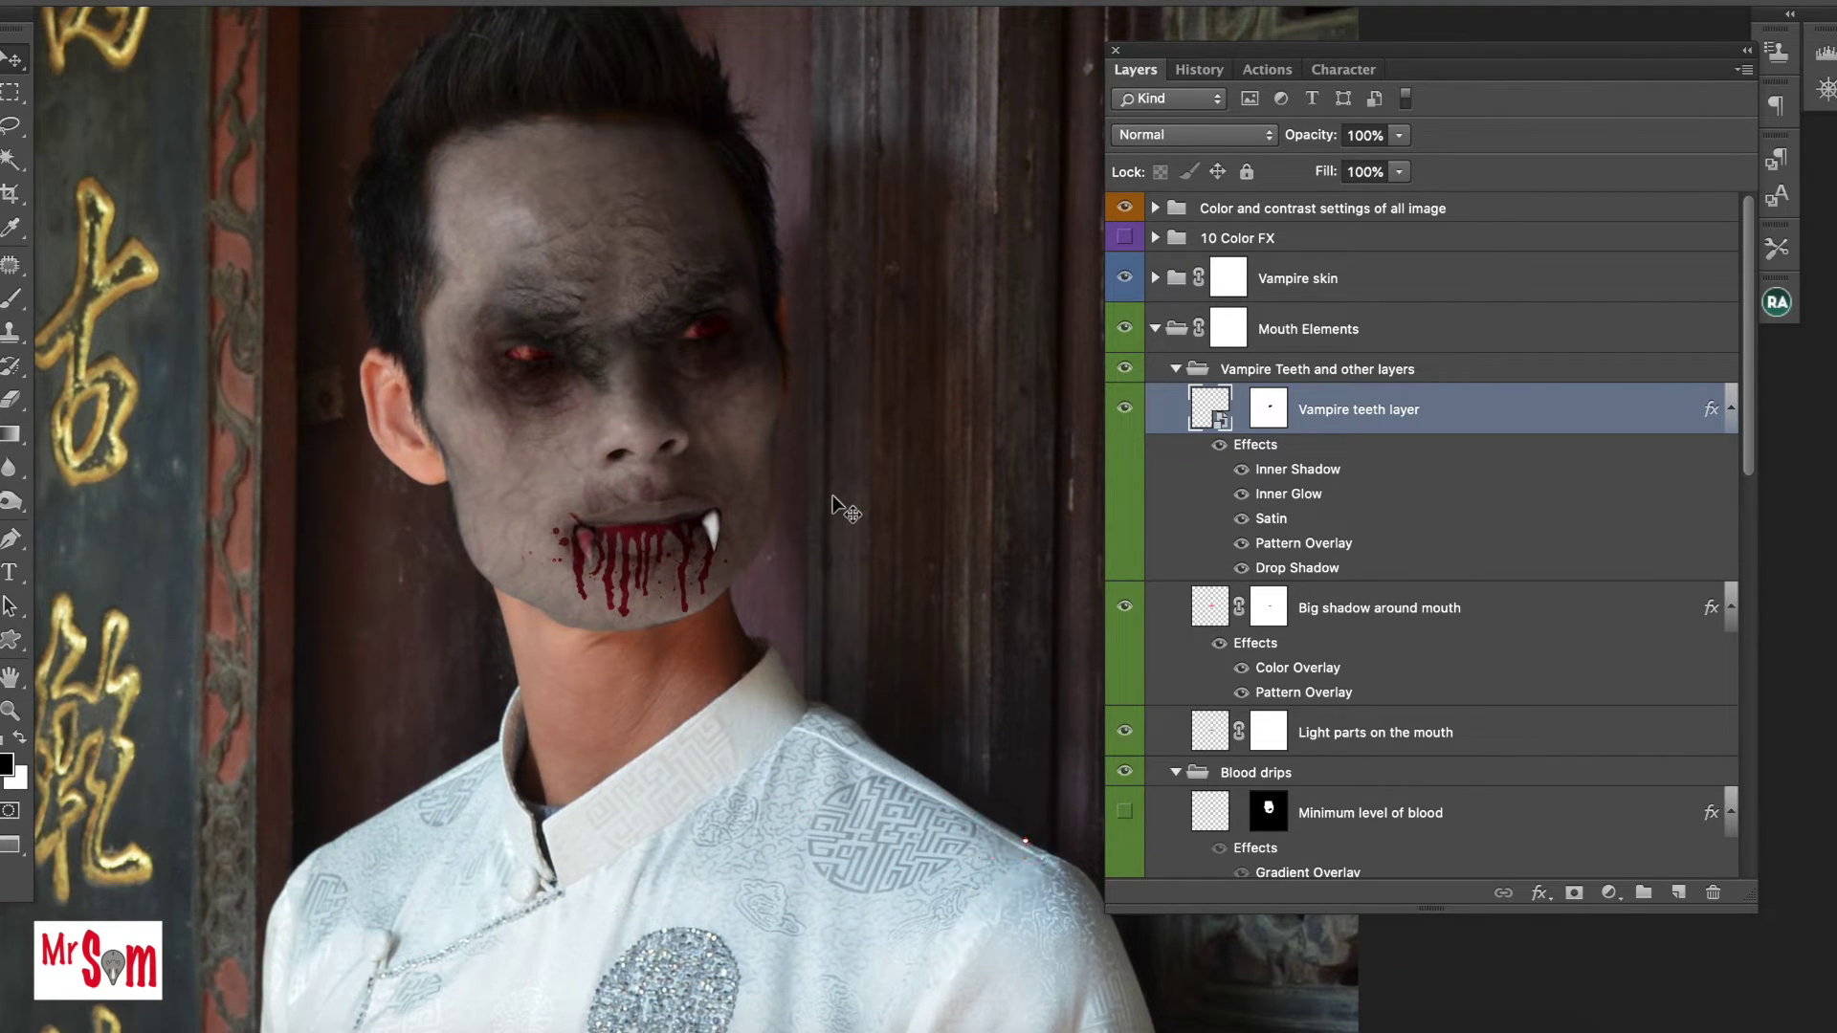
{"action": "key", "text": "ctrl+minus"}
{"action": "key", "text": "ctrl+minus"}
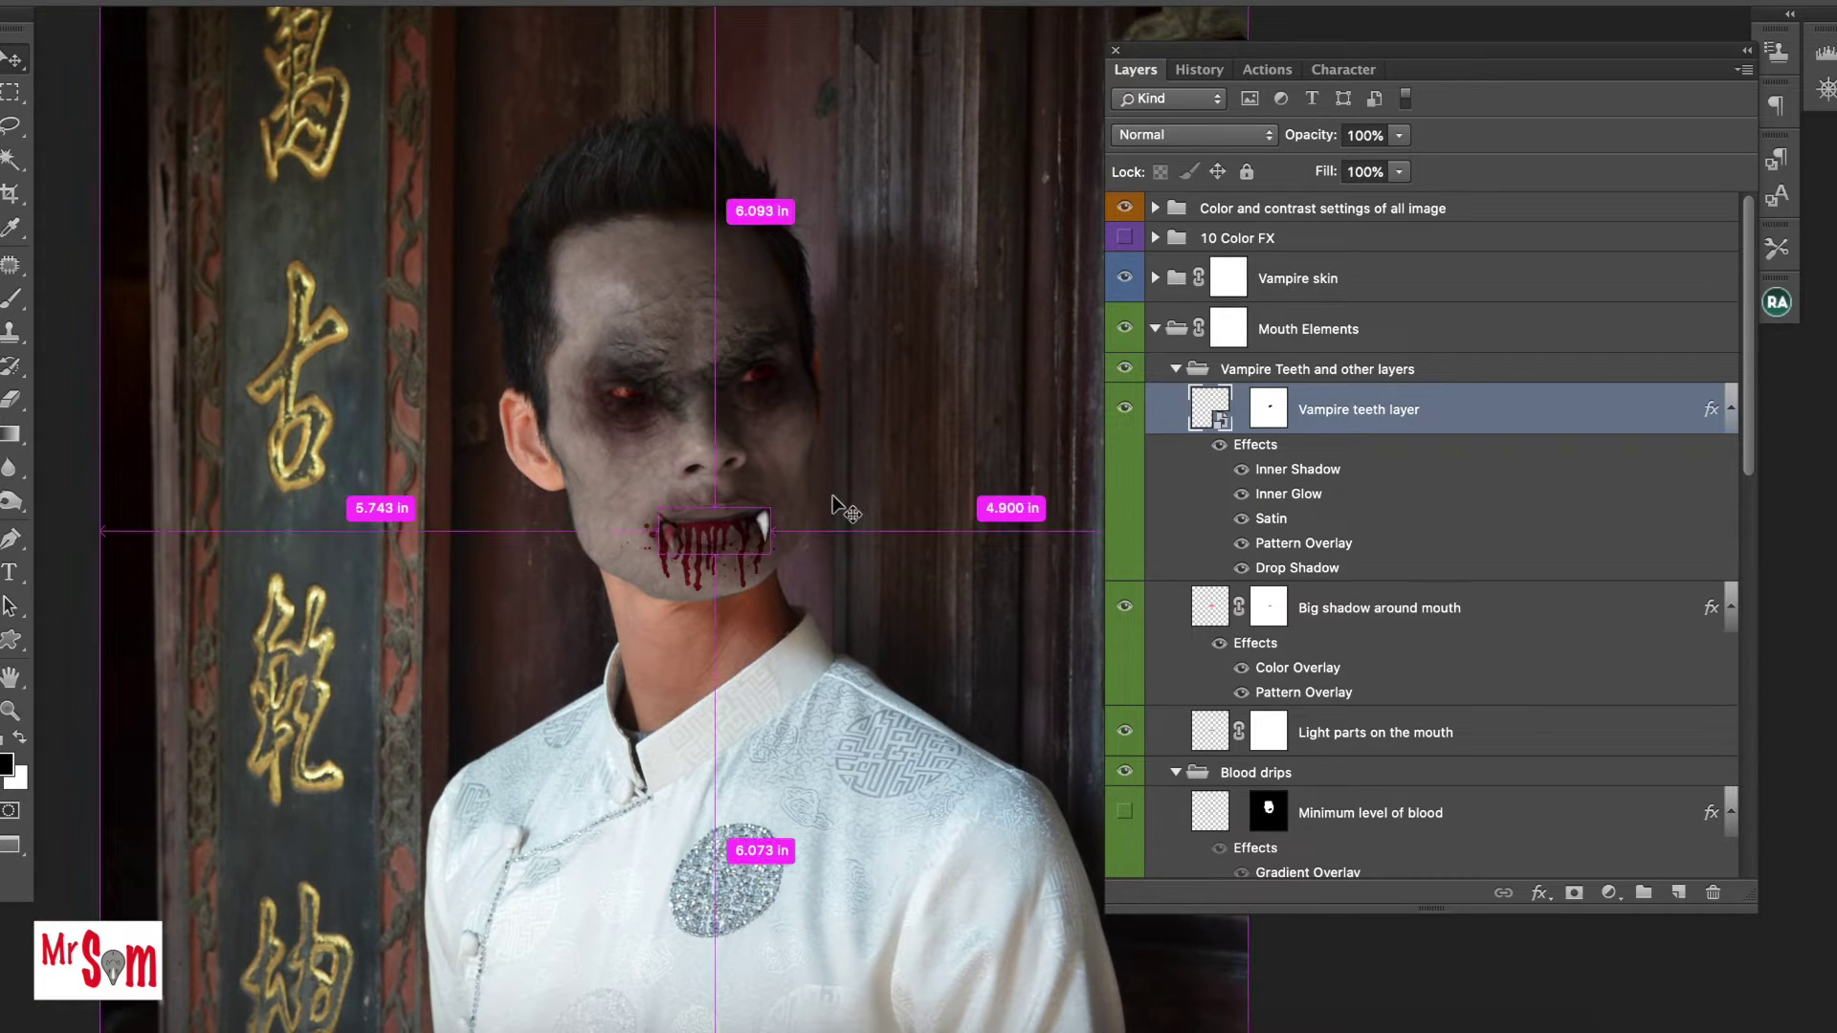
{"action": "key", "text": "ctrl+minus"}
{"action": "left_click_drag", "start_coordinate": [872, 517], "coordinate": [736, 501]}
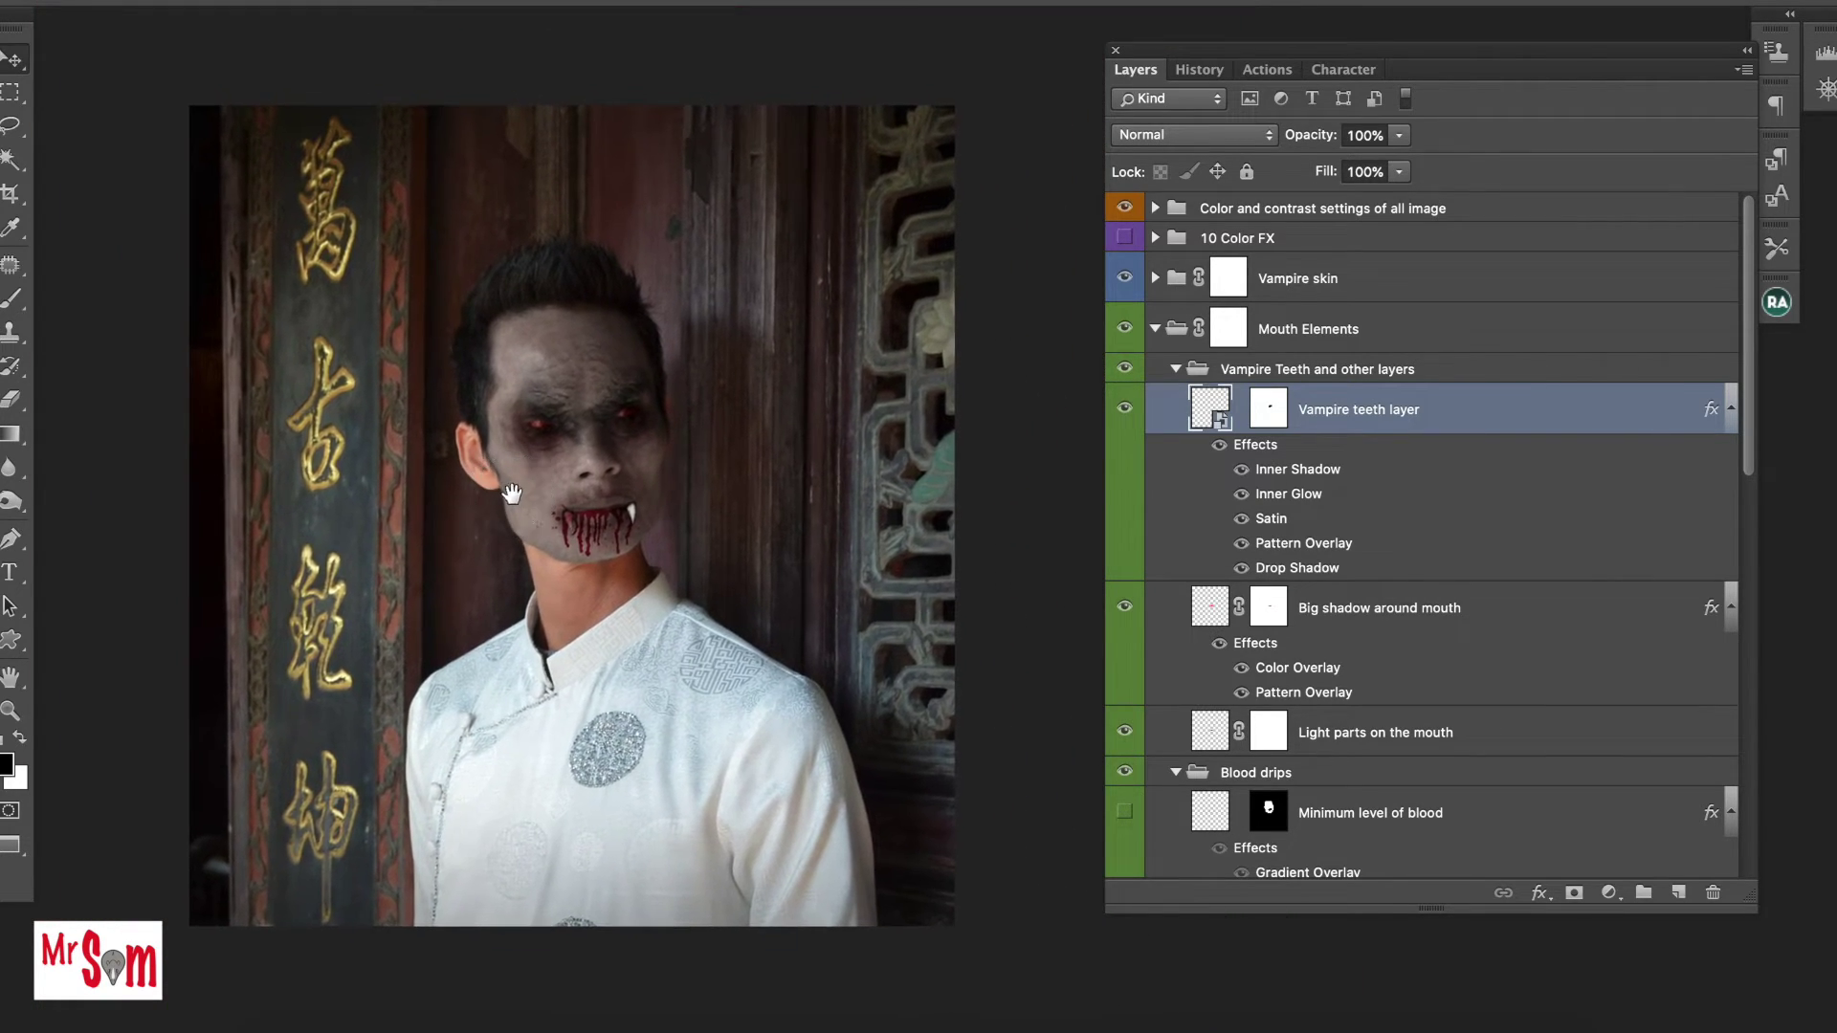
Hide the panels and fit the whole portrait on screen.
{"action": "key", "text": "Tab"}
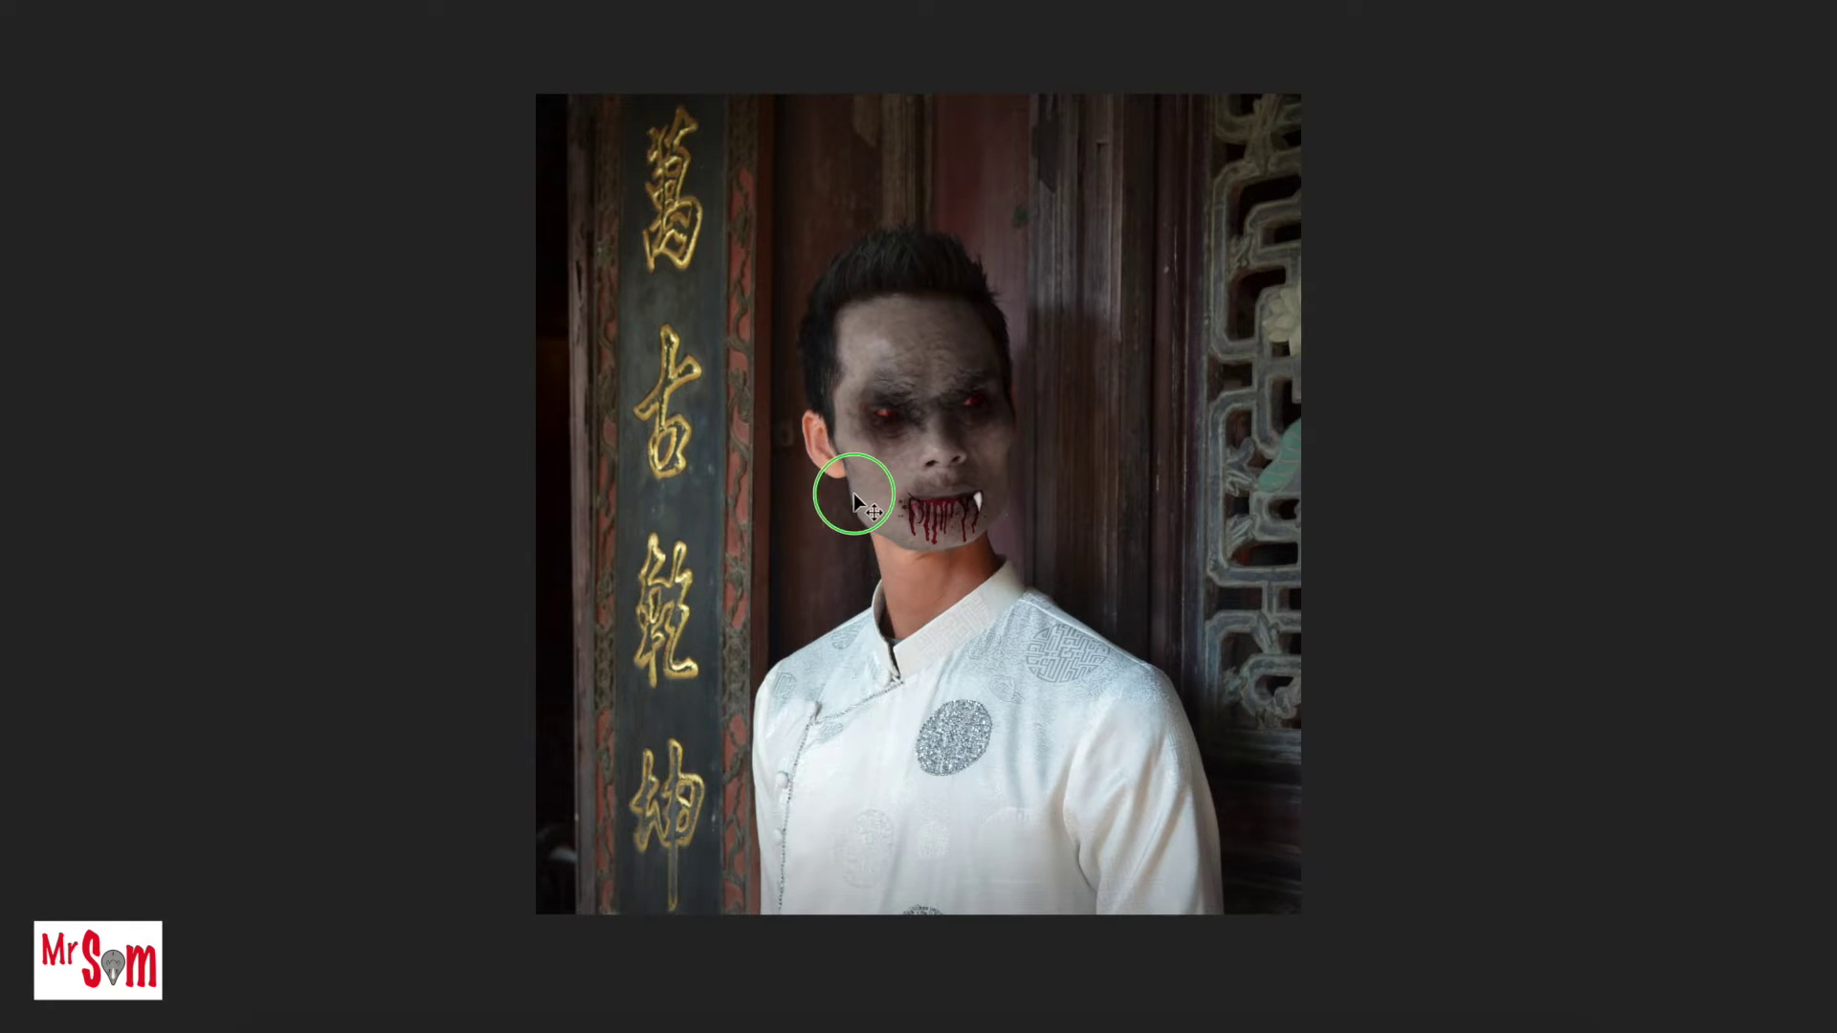
{"action": "left_click", "coordinate": [798, 501]}
{"action": "left_click", "coordinate": [890, 517]}
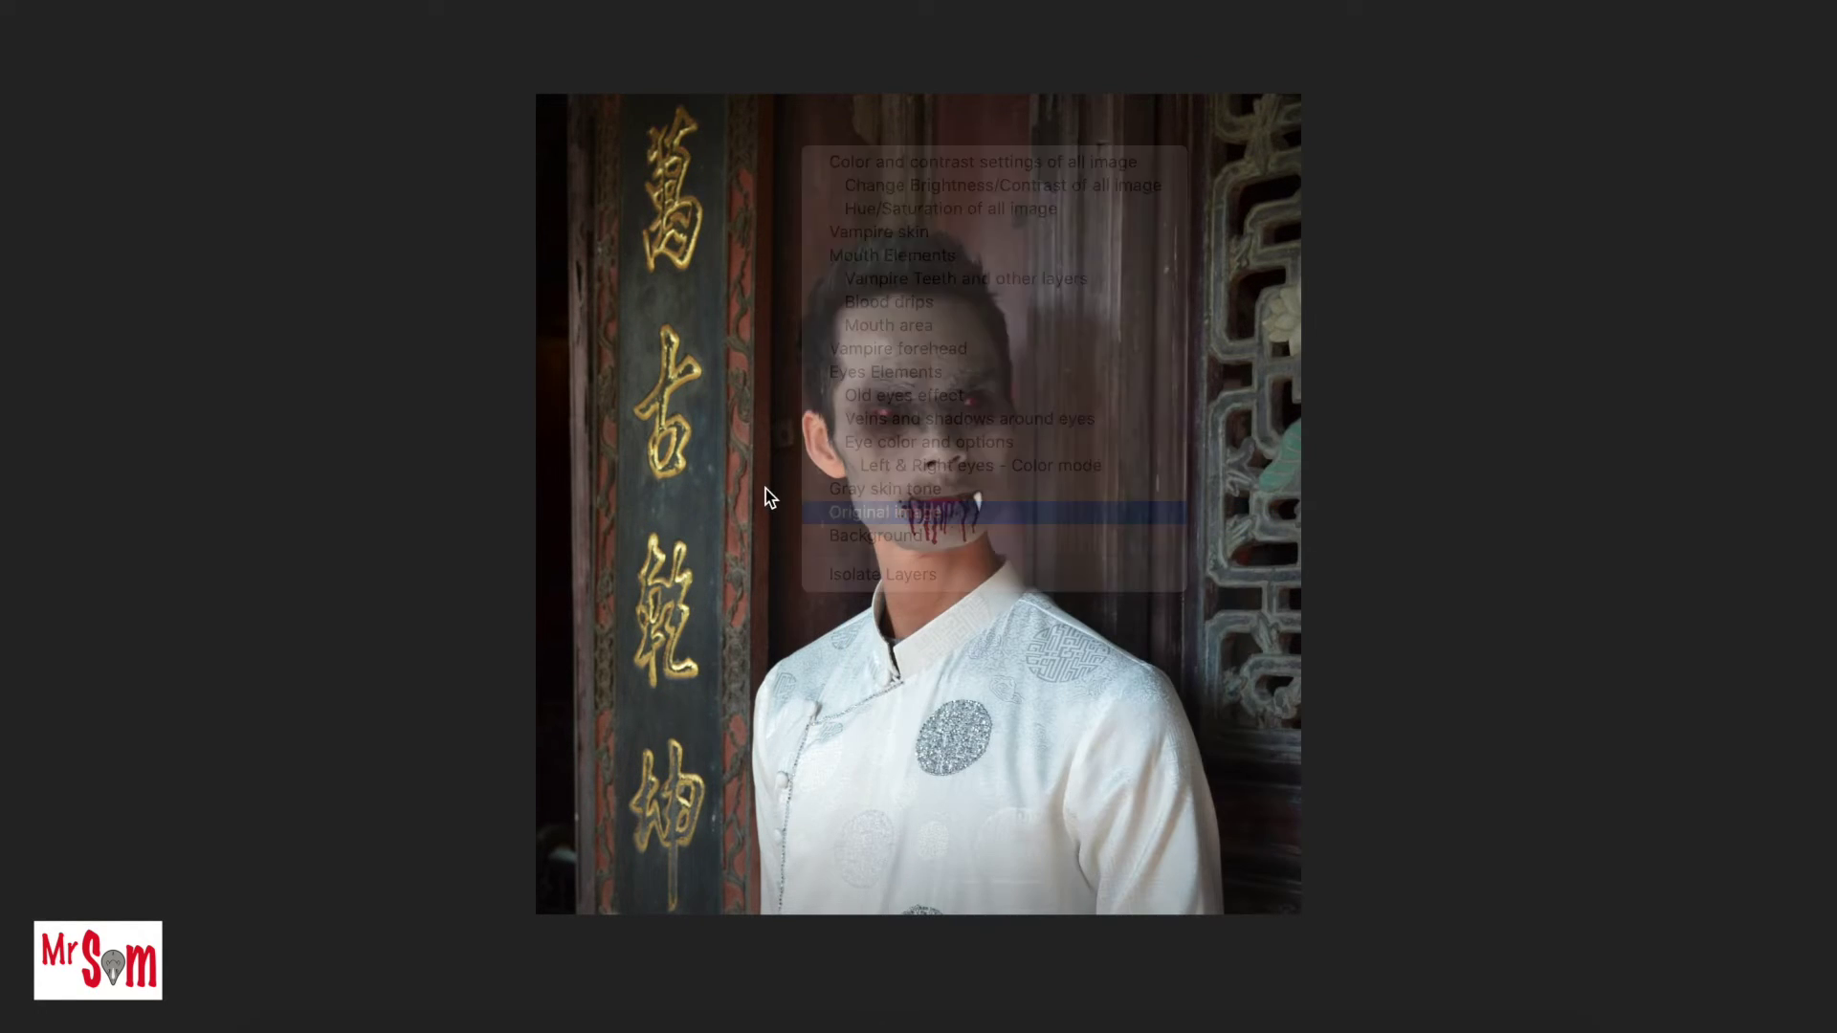
{"action": "right_click", "coordinate": [765, 492]}
{"action": "left_click", "coordinate": [775, 485]}
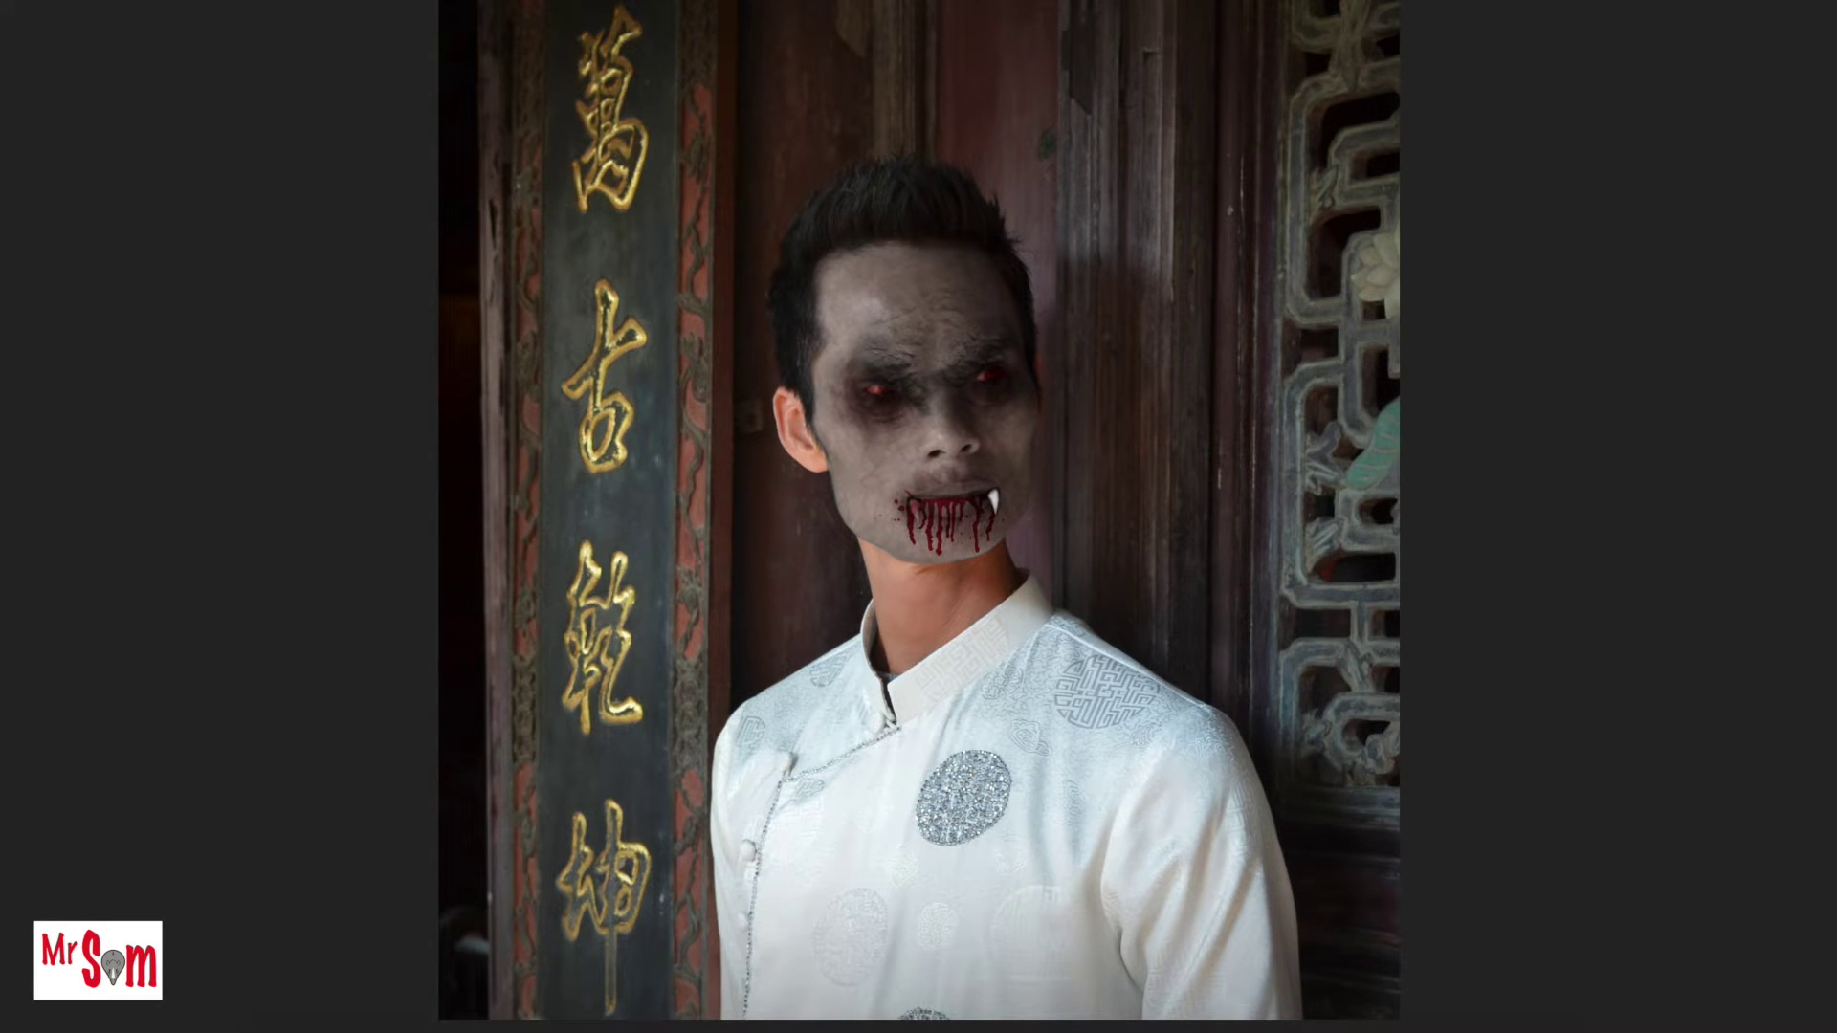
Flatten the image into one layer, discarding the hidden layers.
{"action": "right_click", "coordinate": [533, 20]}
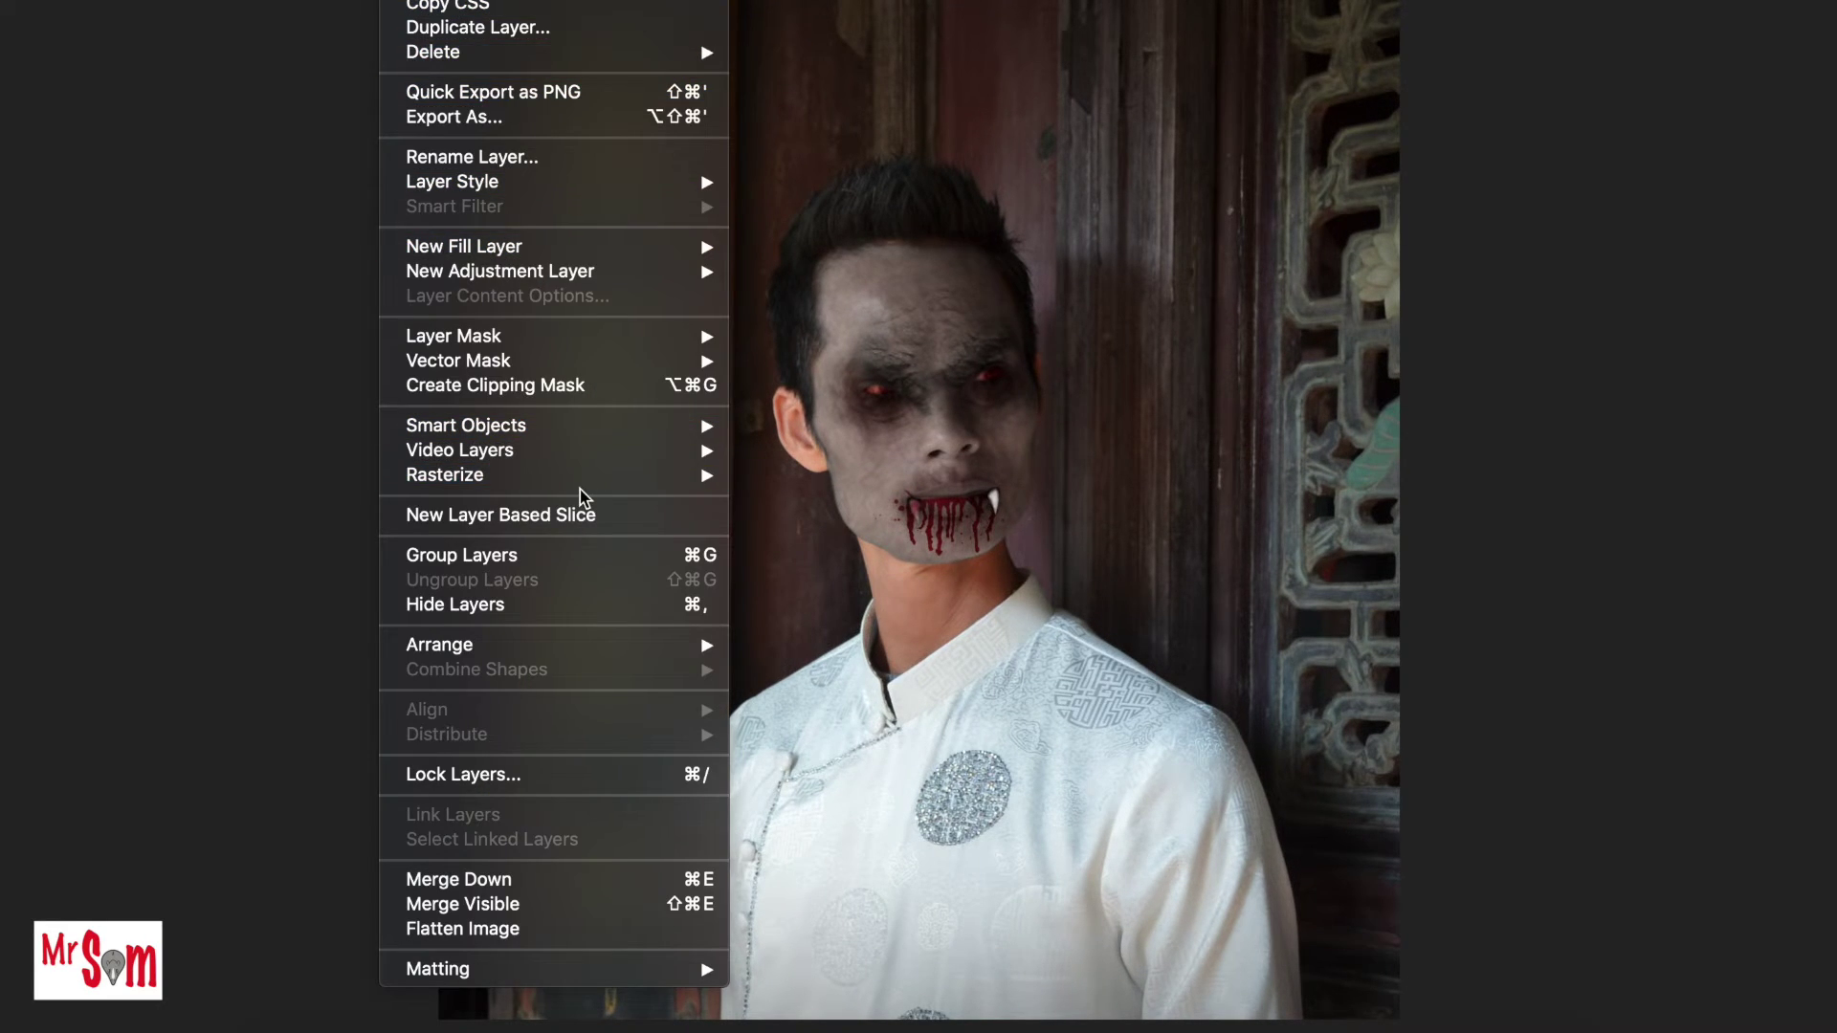
{"action": "left_click", "coordinate": [586, 929]}
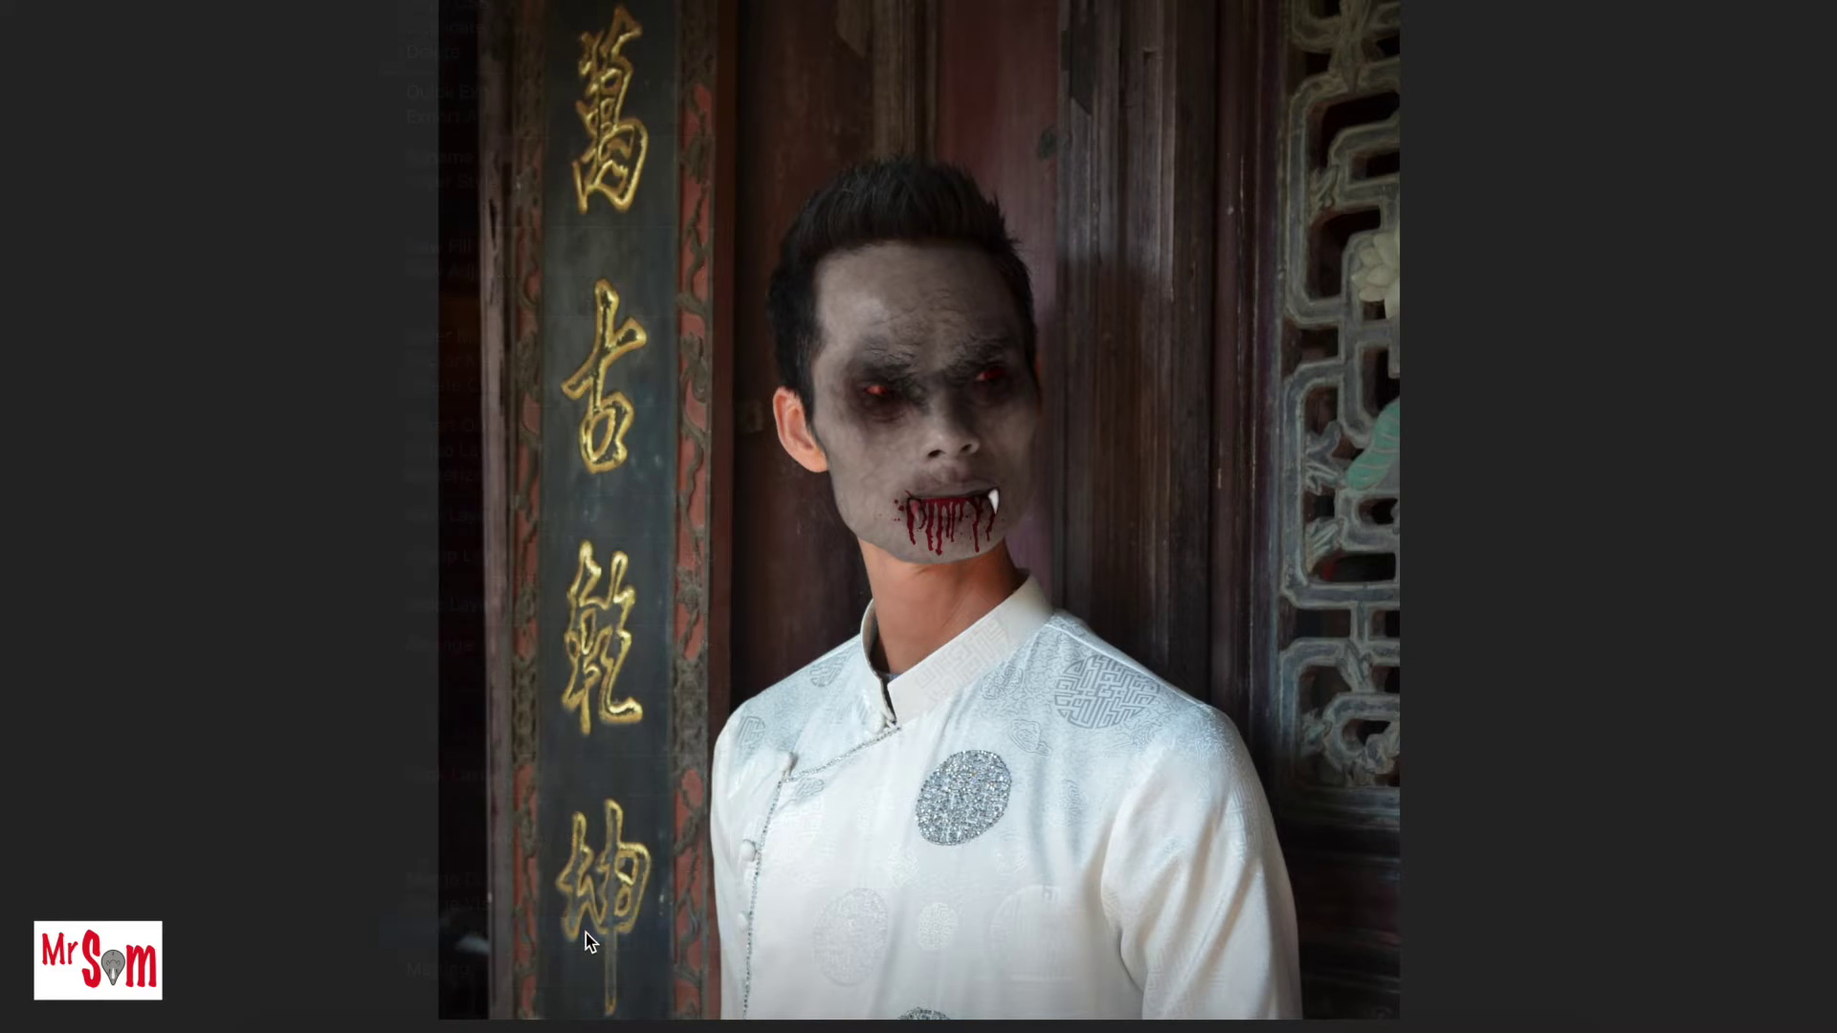
{"action": "left_click", "coordinate": [1125, 346]}
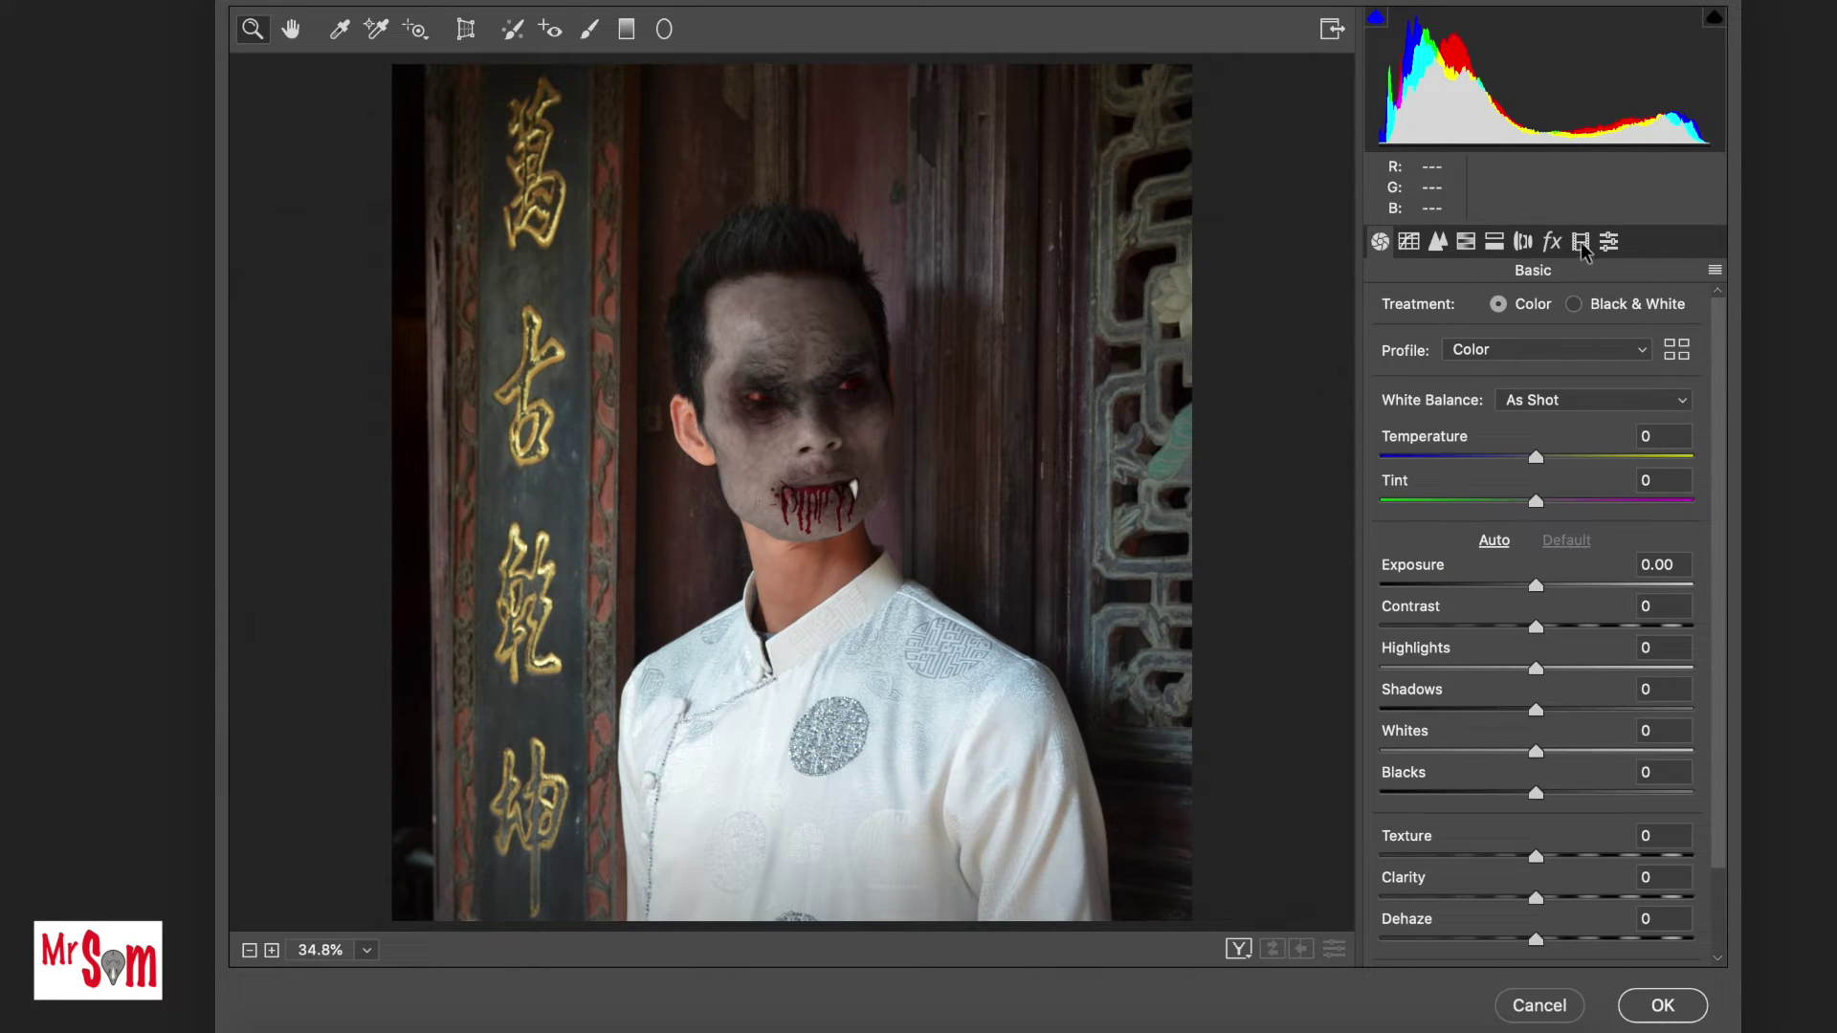
Apply the dark, cool a18 Camera Raw preset and view the graded photo full-screen.
{"action": "left_click", "coordinate": [1581, 241]}
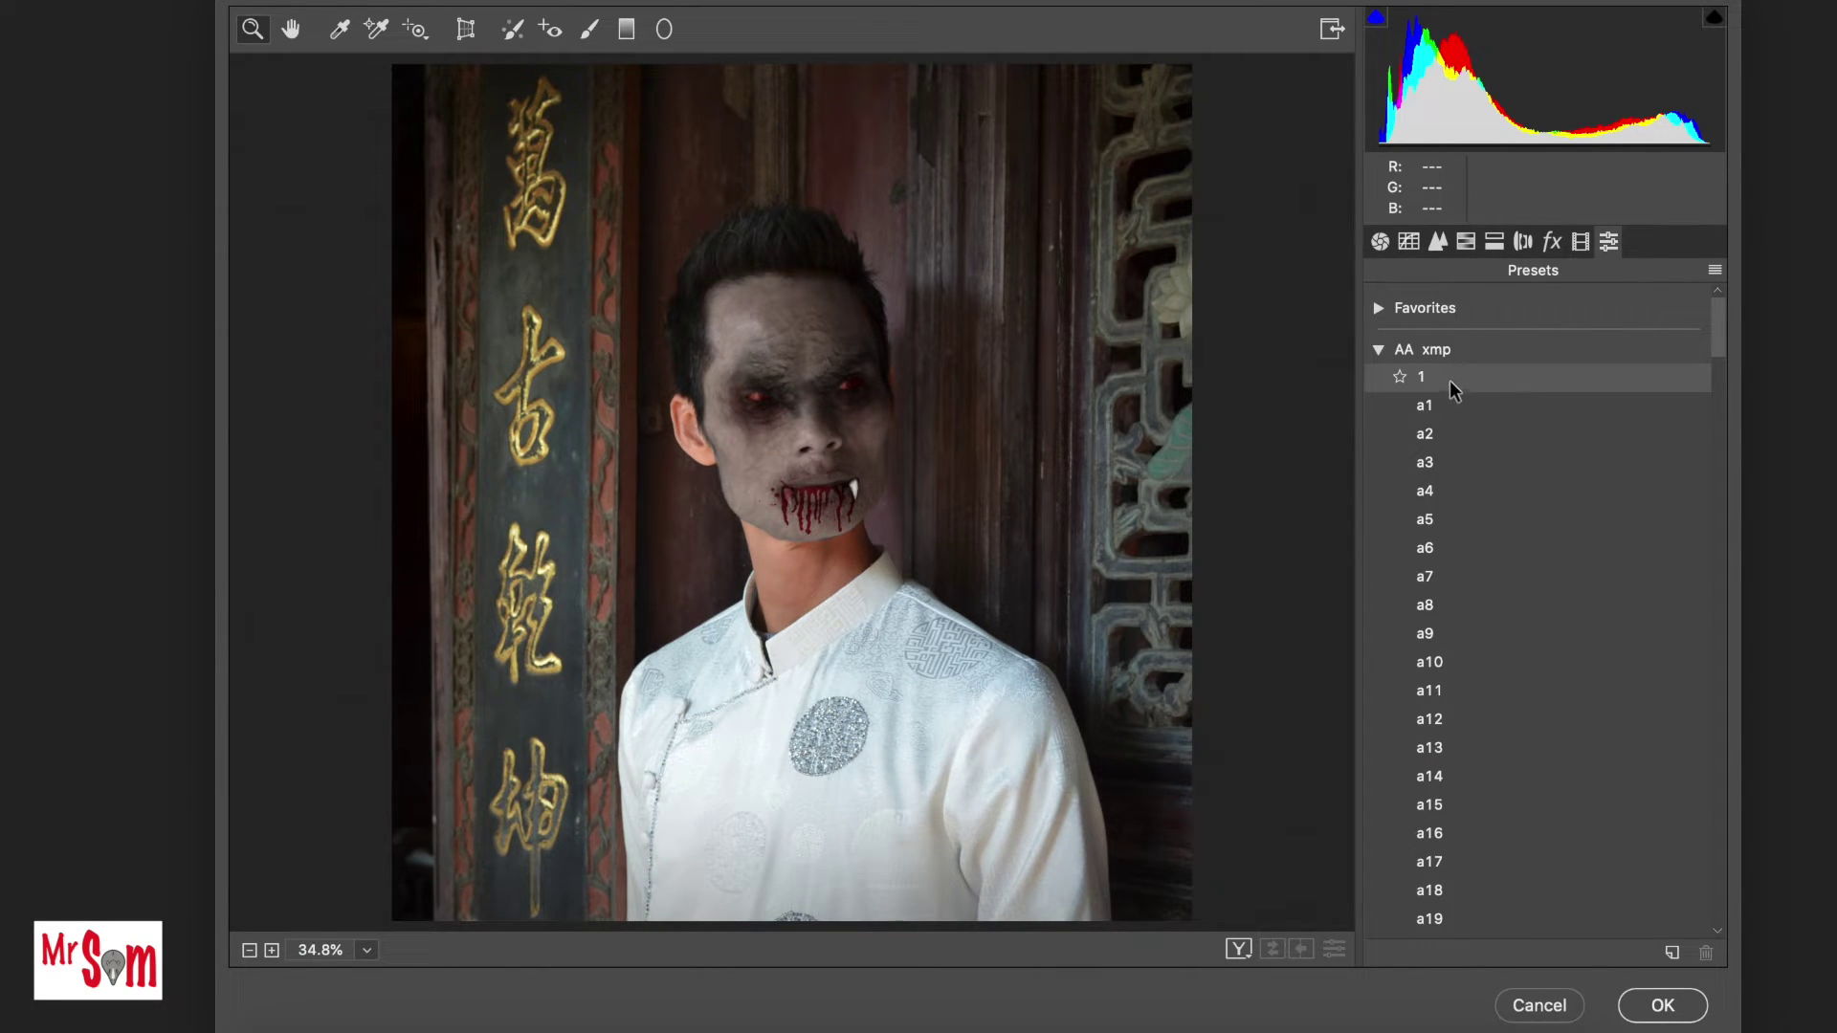
{"action": "left_click", "coordinate": [1452, 382]}
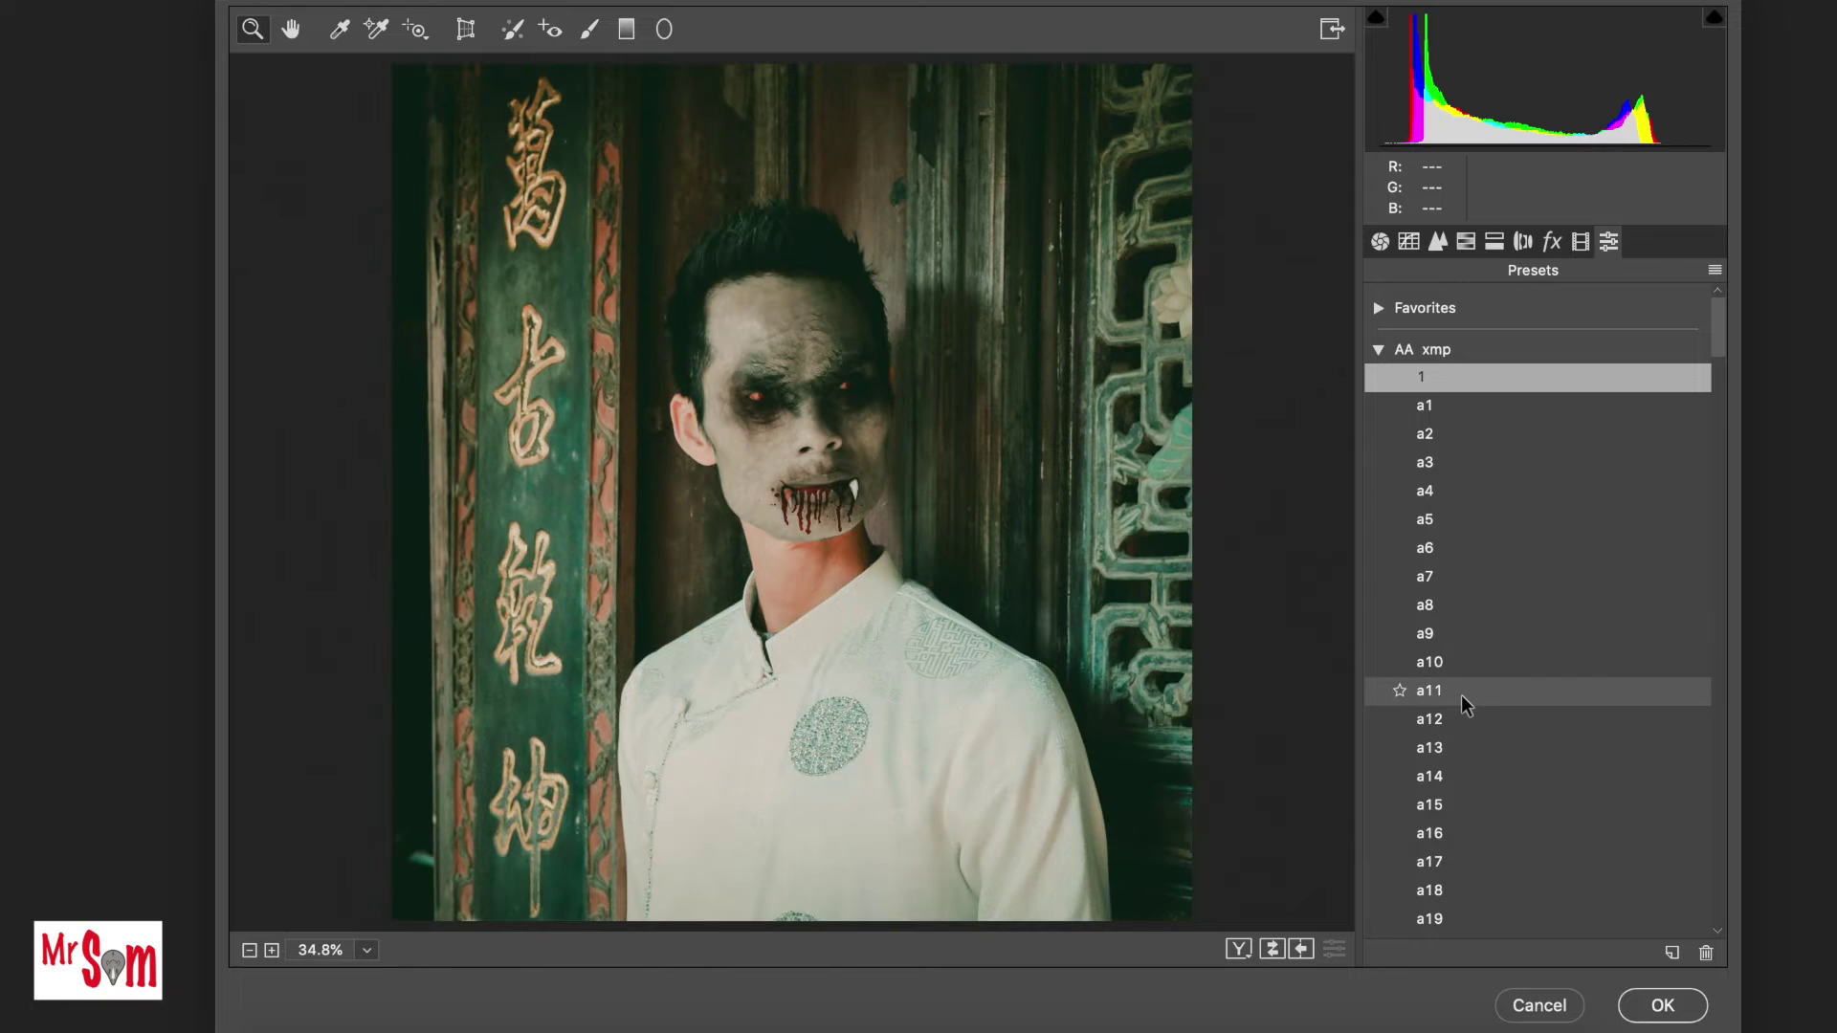
{"action": "scroll", "coordinate": [1473, 729], "scroll_direction": "down", "scroll_amount": 1}
{"action": "scroll", "coordinate": [1475, 722], "scroll_direction": "down", "scroll_amount": 2}
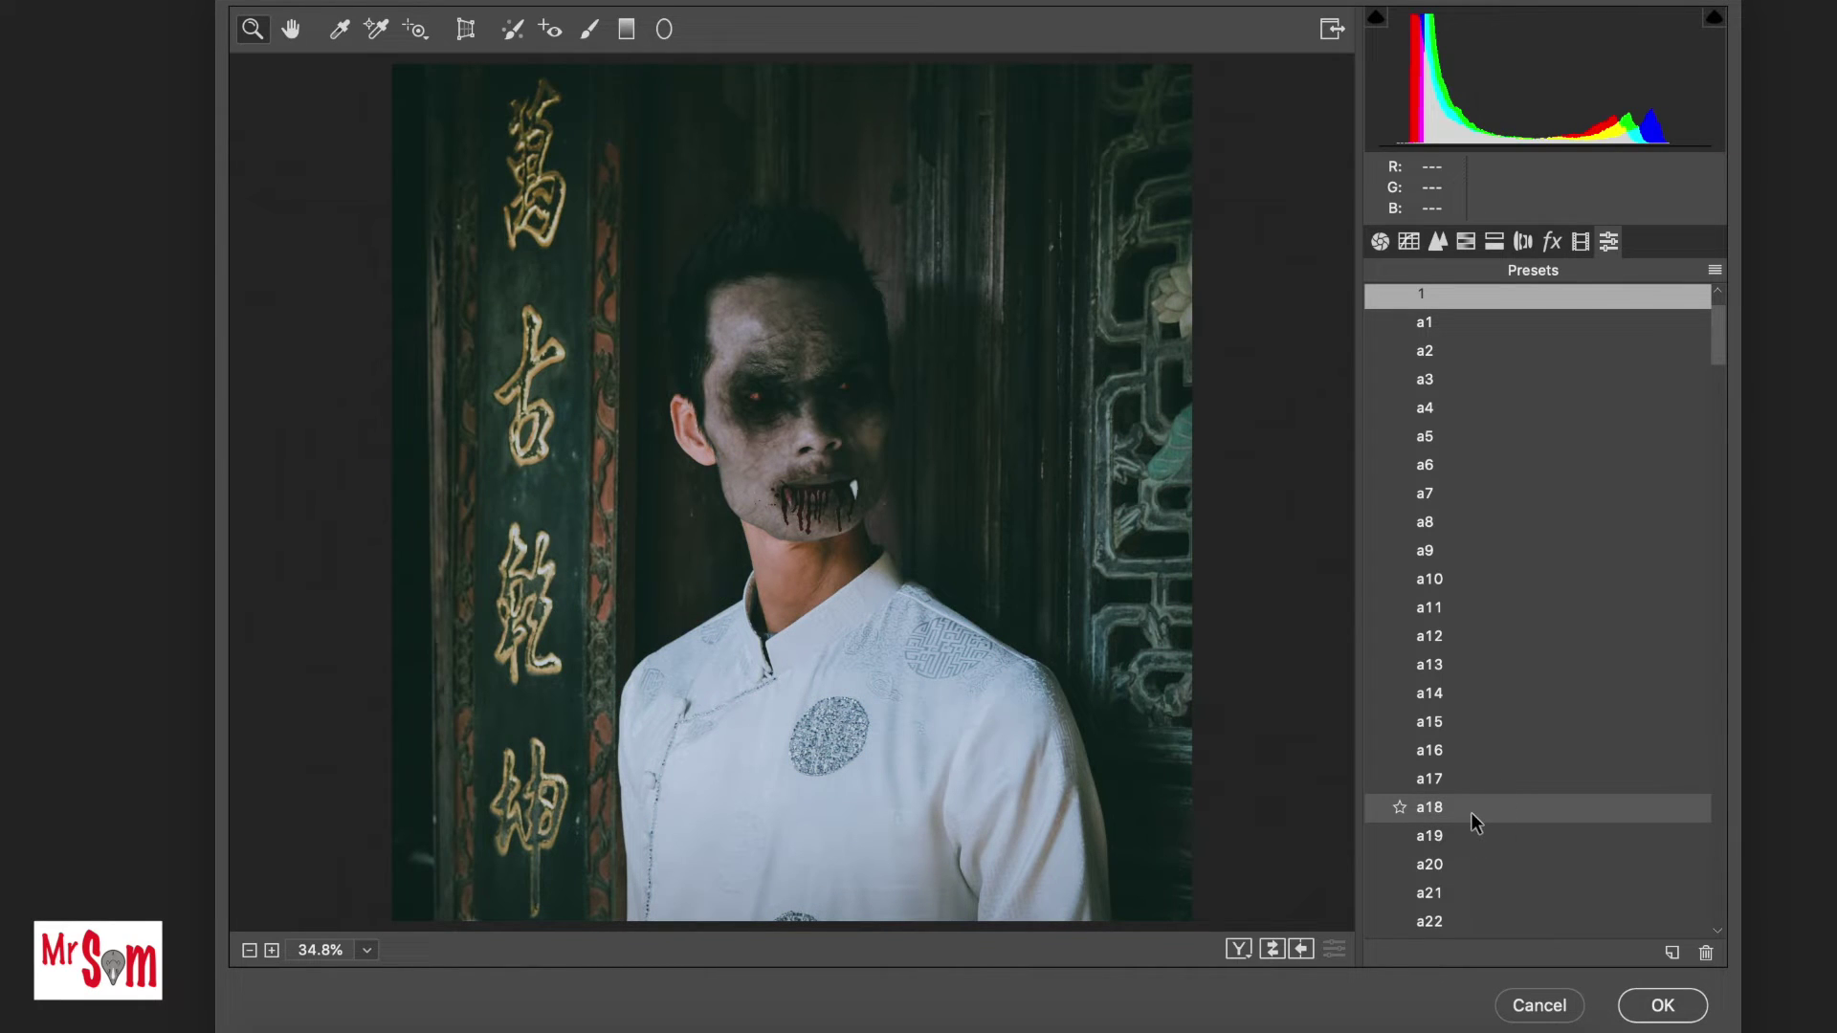
{"action": "left_click", "coordinate": [1472, 812]}
{"action": "left_click", "coordinate": [1663, 999]}
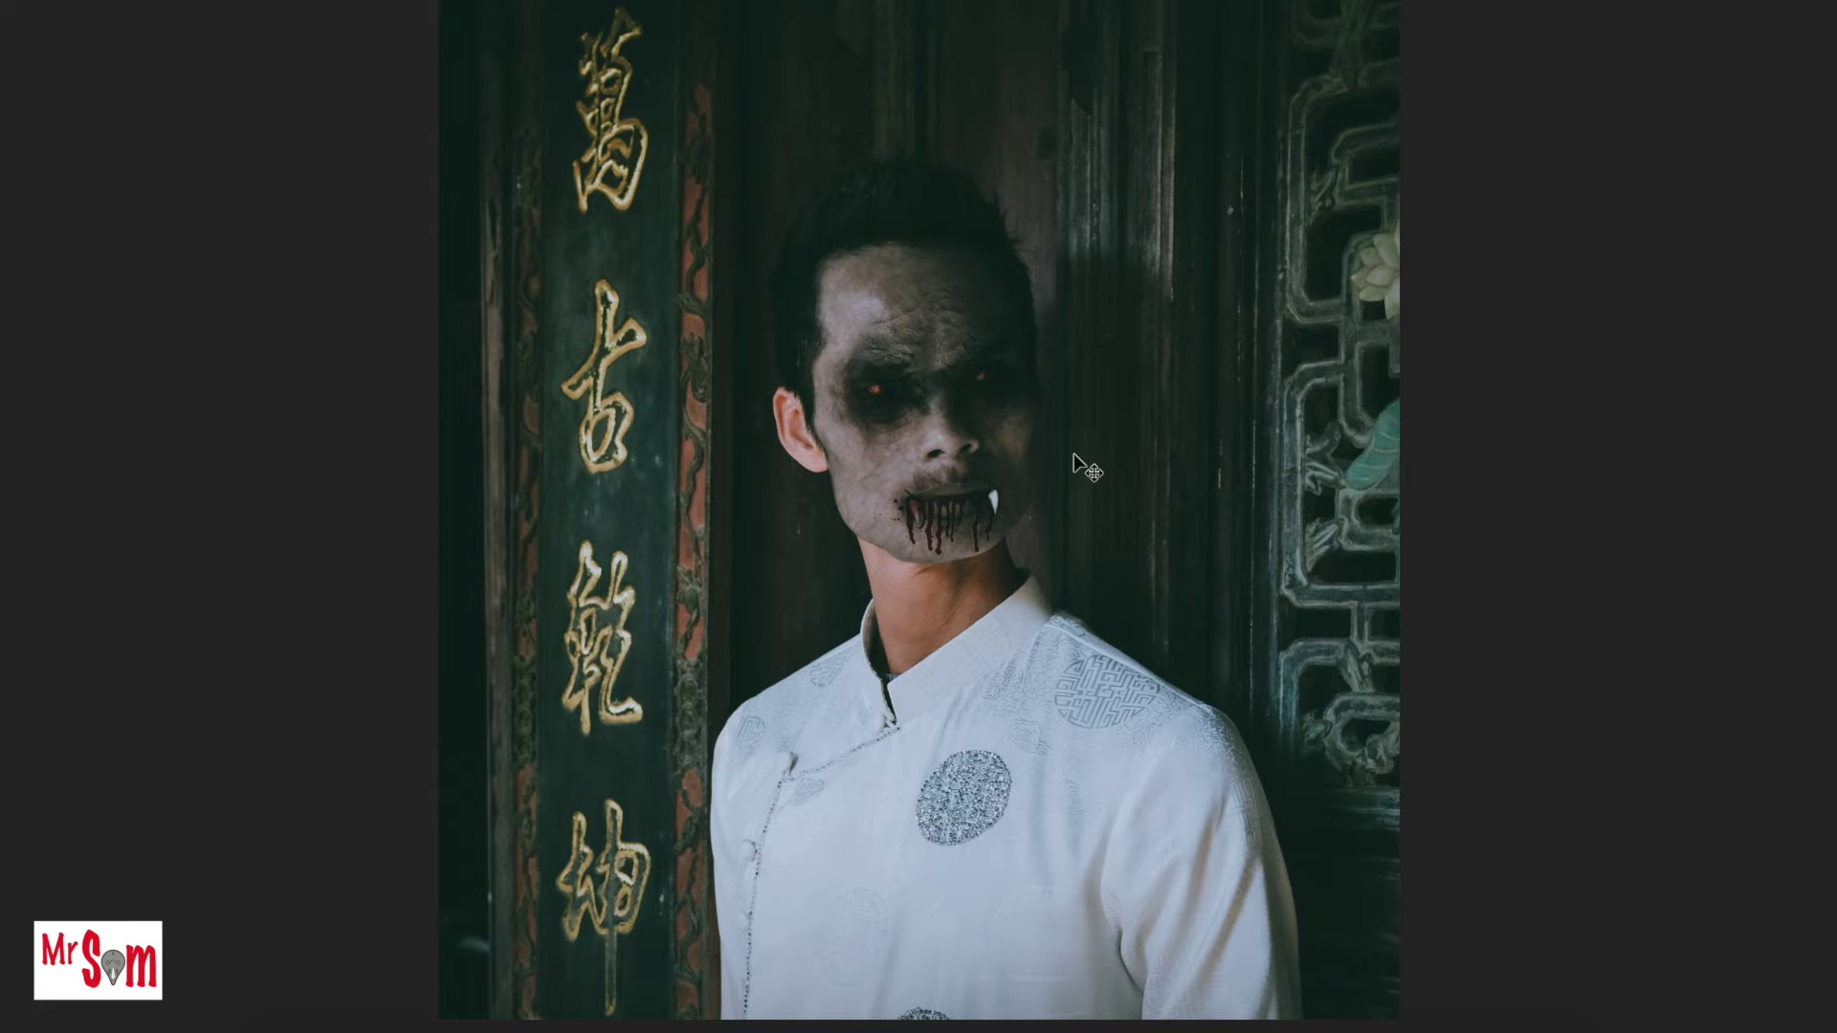
{"action": "key", "text": "f"}
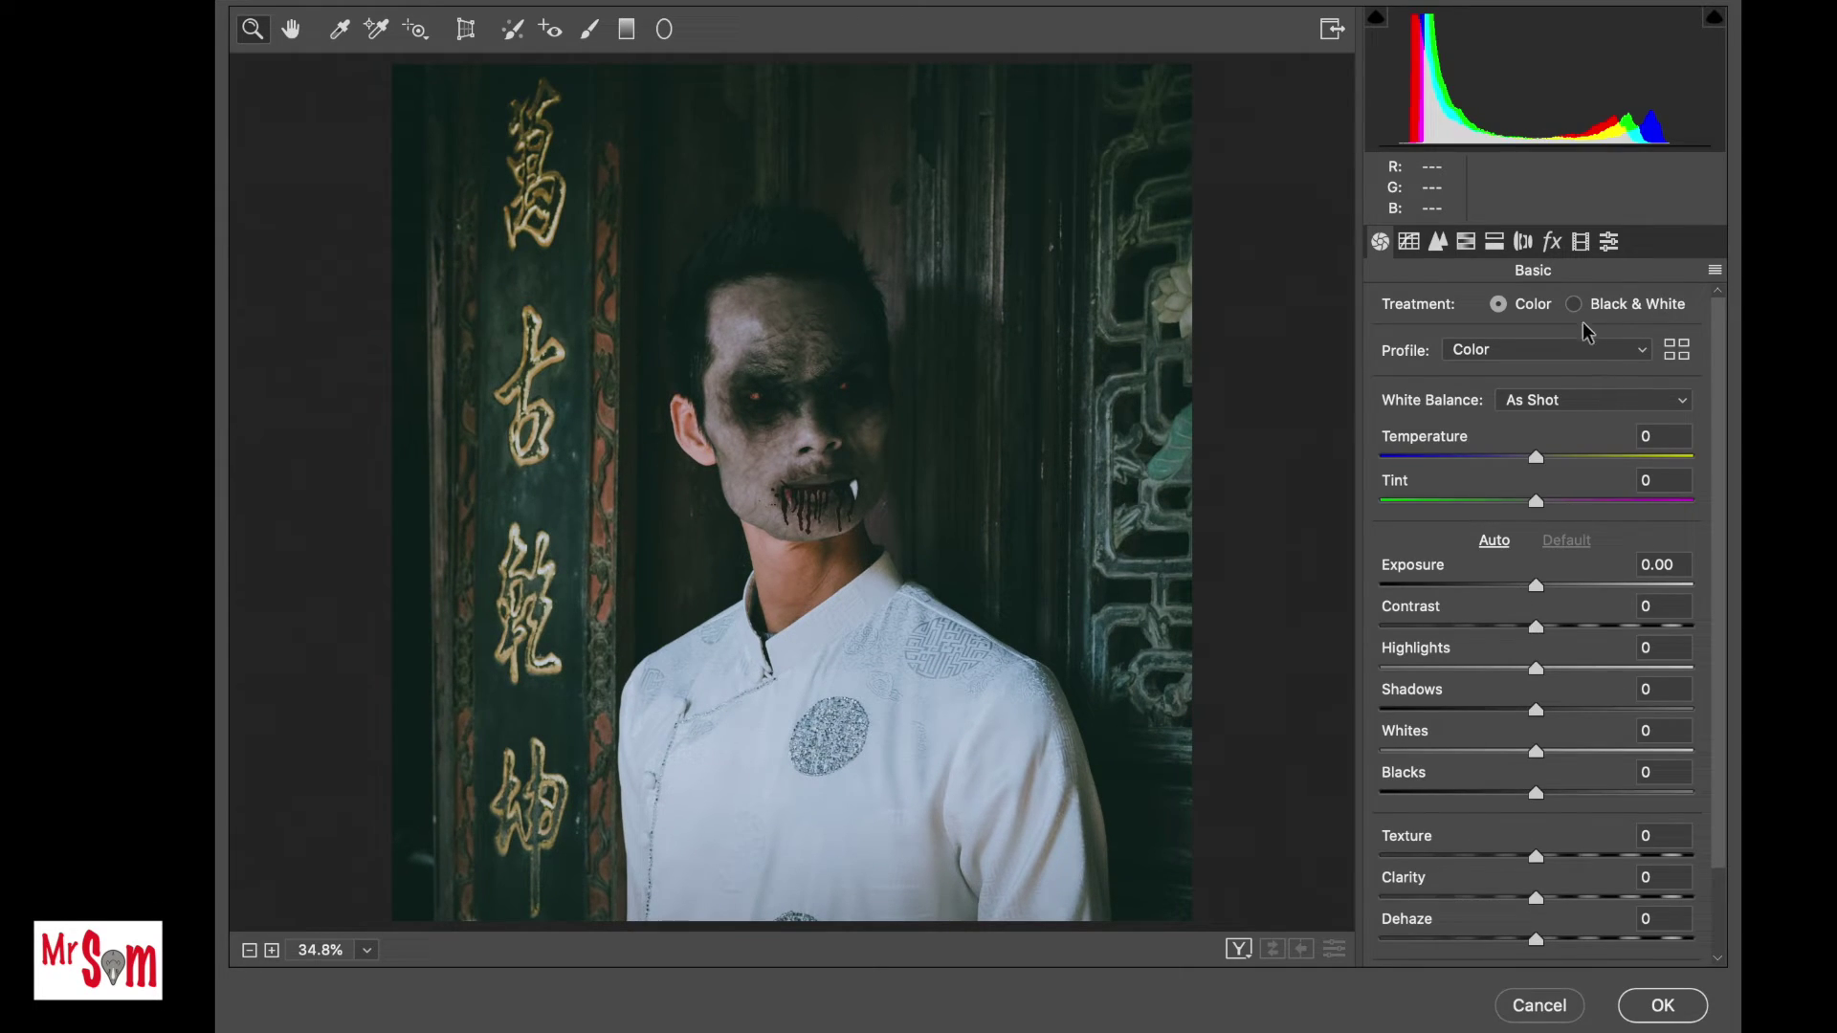
Browse the Camera Raw presets, trying the a25 preset's blue grade.
{"action": "left_click", "coordinate": [1609, 241]}
{"action": "scroll", "coordinate": [1483, 736], "scroll_direction": "down", "scroll_amount": 5}
{"action": "left_click", "coordinate": [1477, 737]}
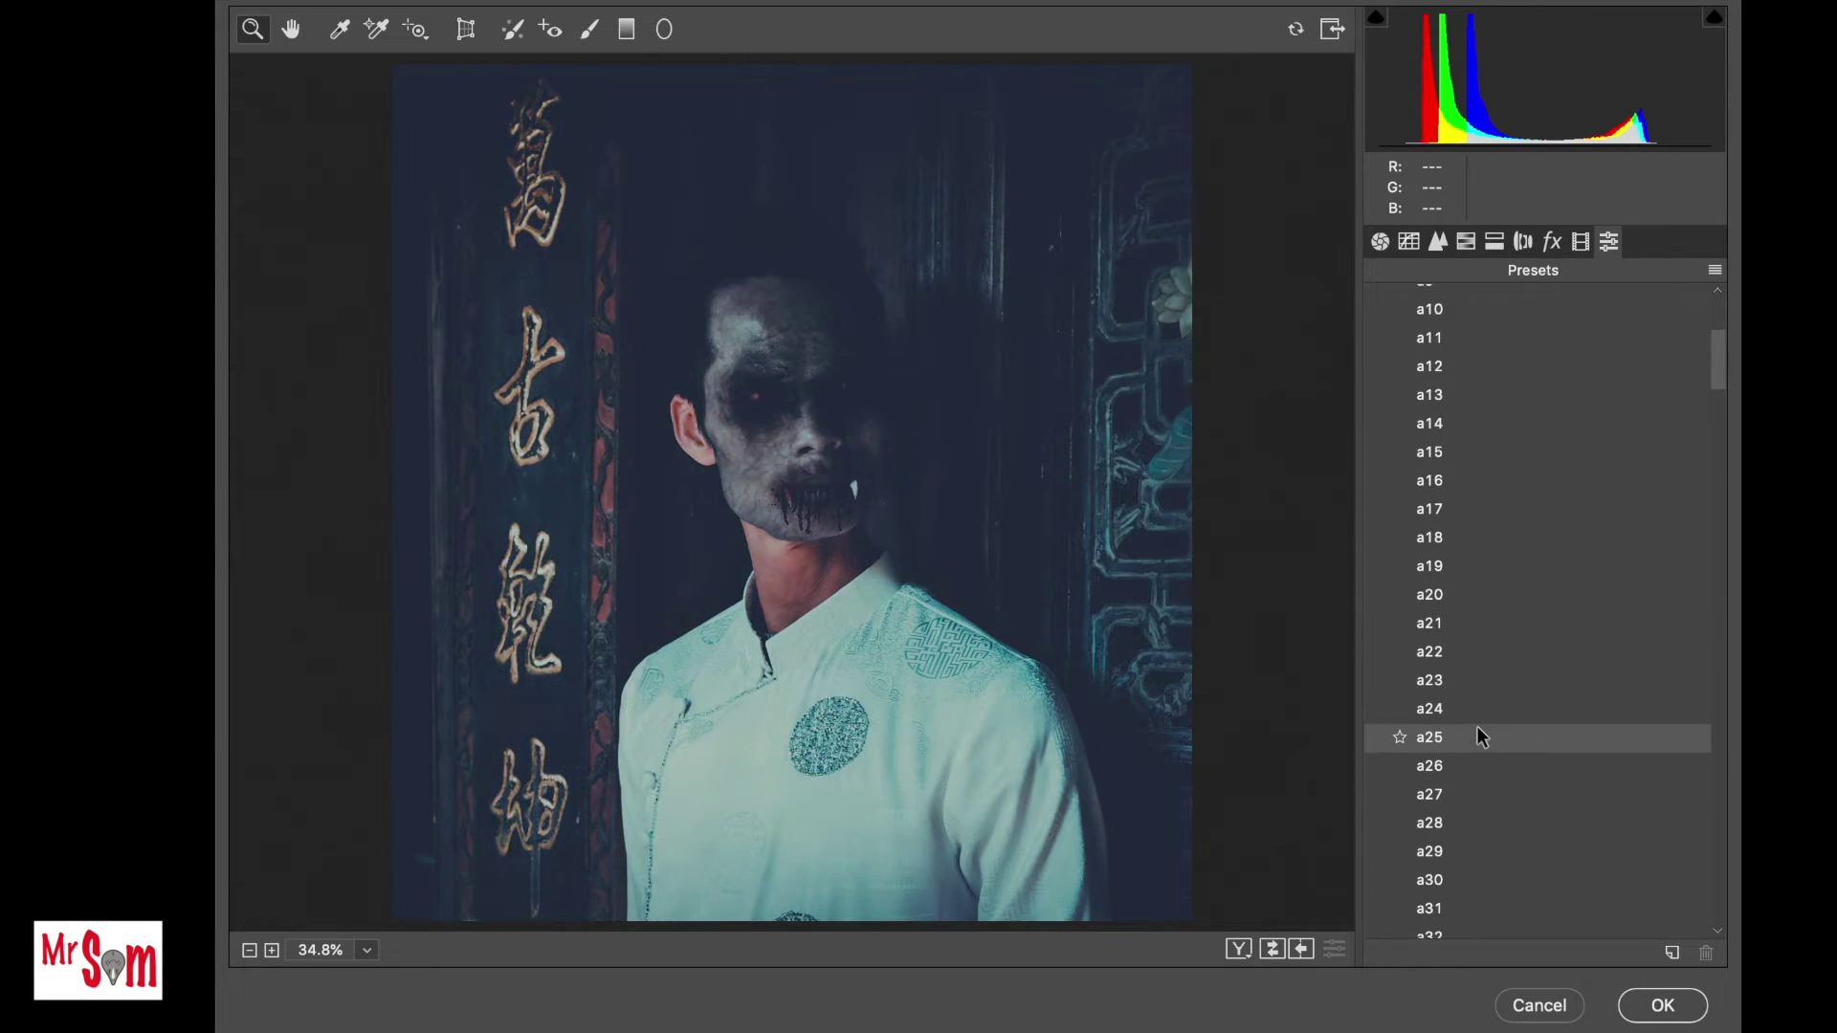
{"action": "scroll", "coordinate": [1477, 736], "scroll_direction": "down", "scroll_amount": 3}
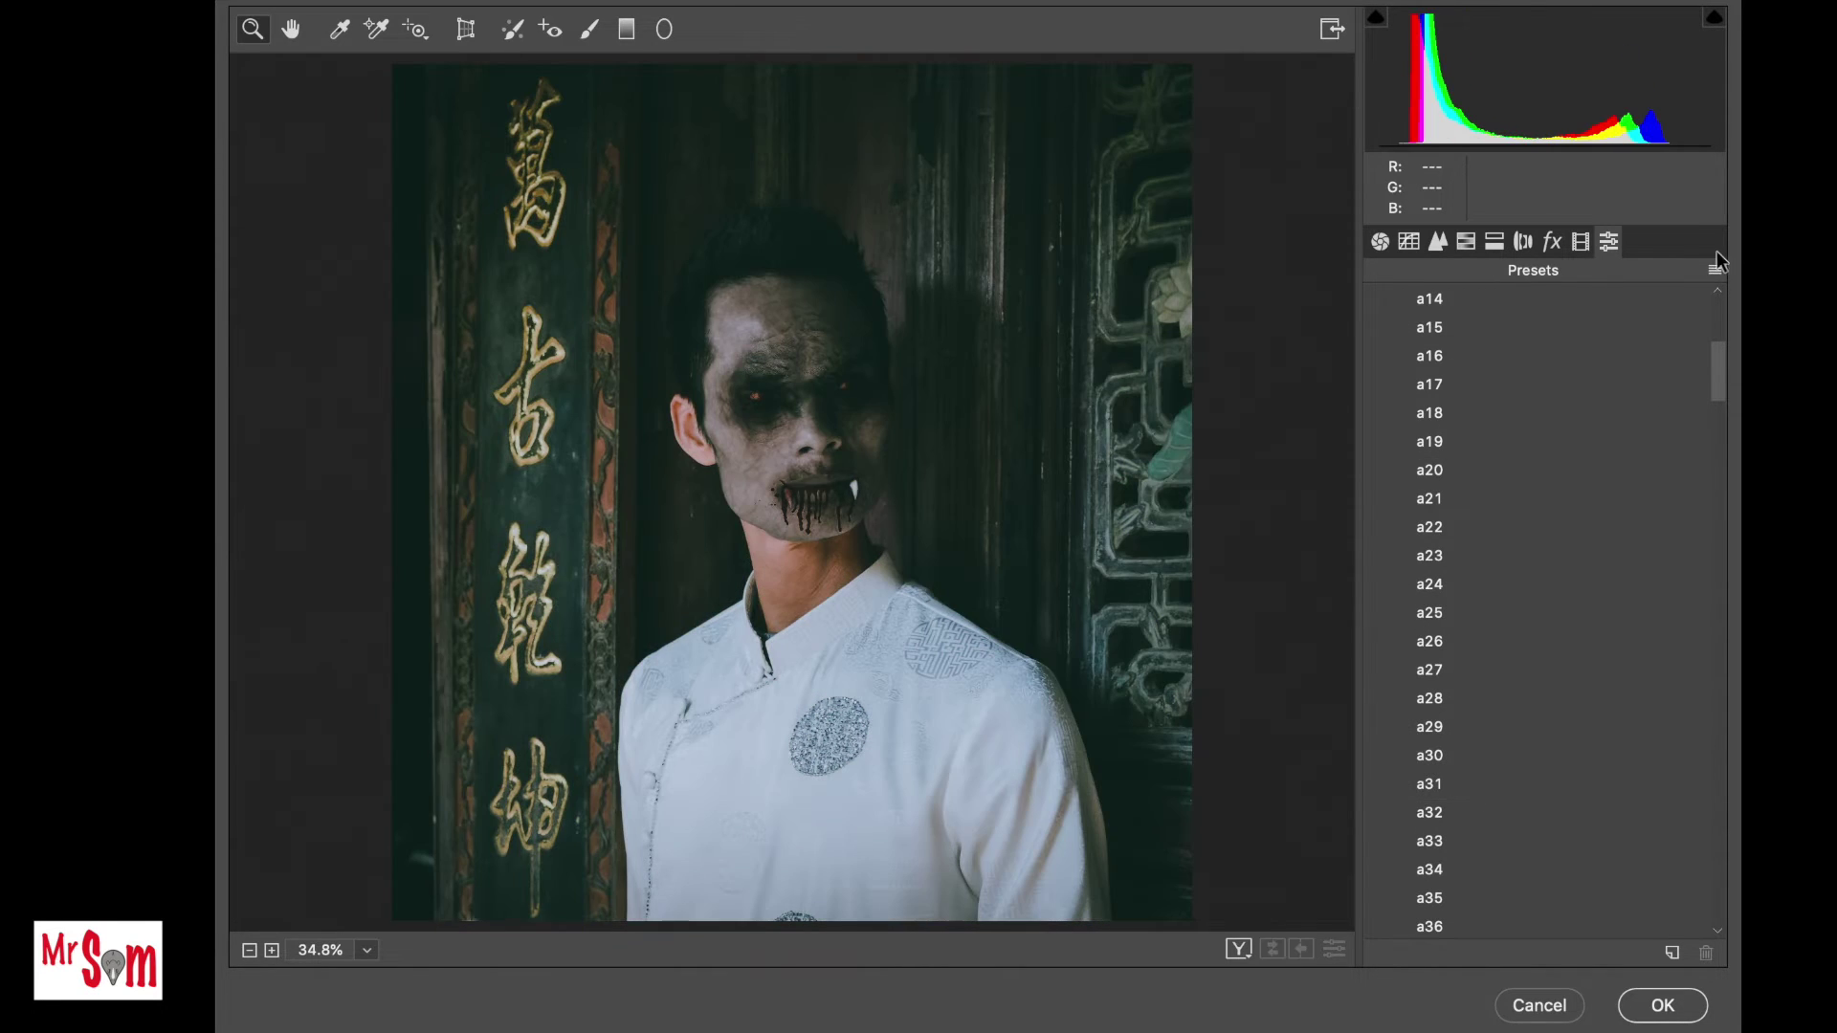
Reset adjustments to Camera Raw defaults, close the filter, and undo the grade.
{"action": "left_click", "coordinate": [1716, 272]}
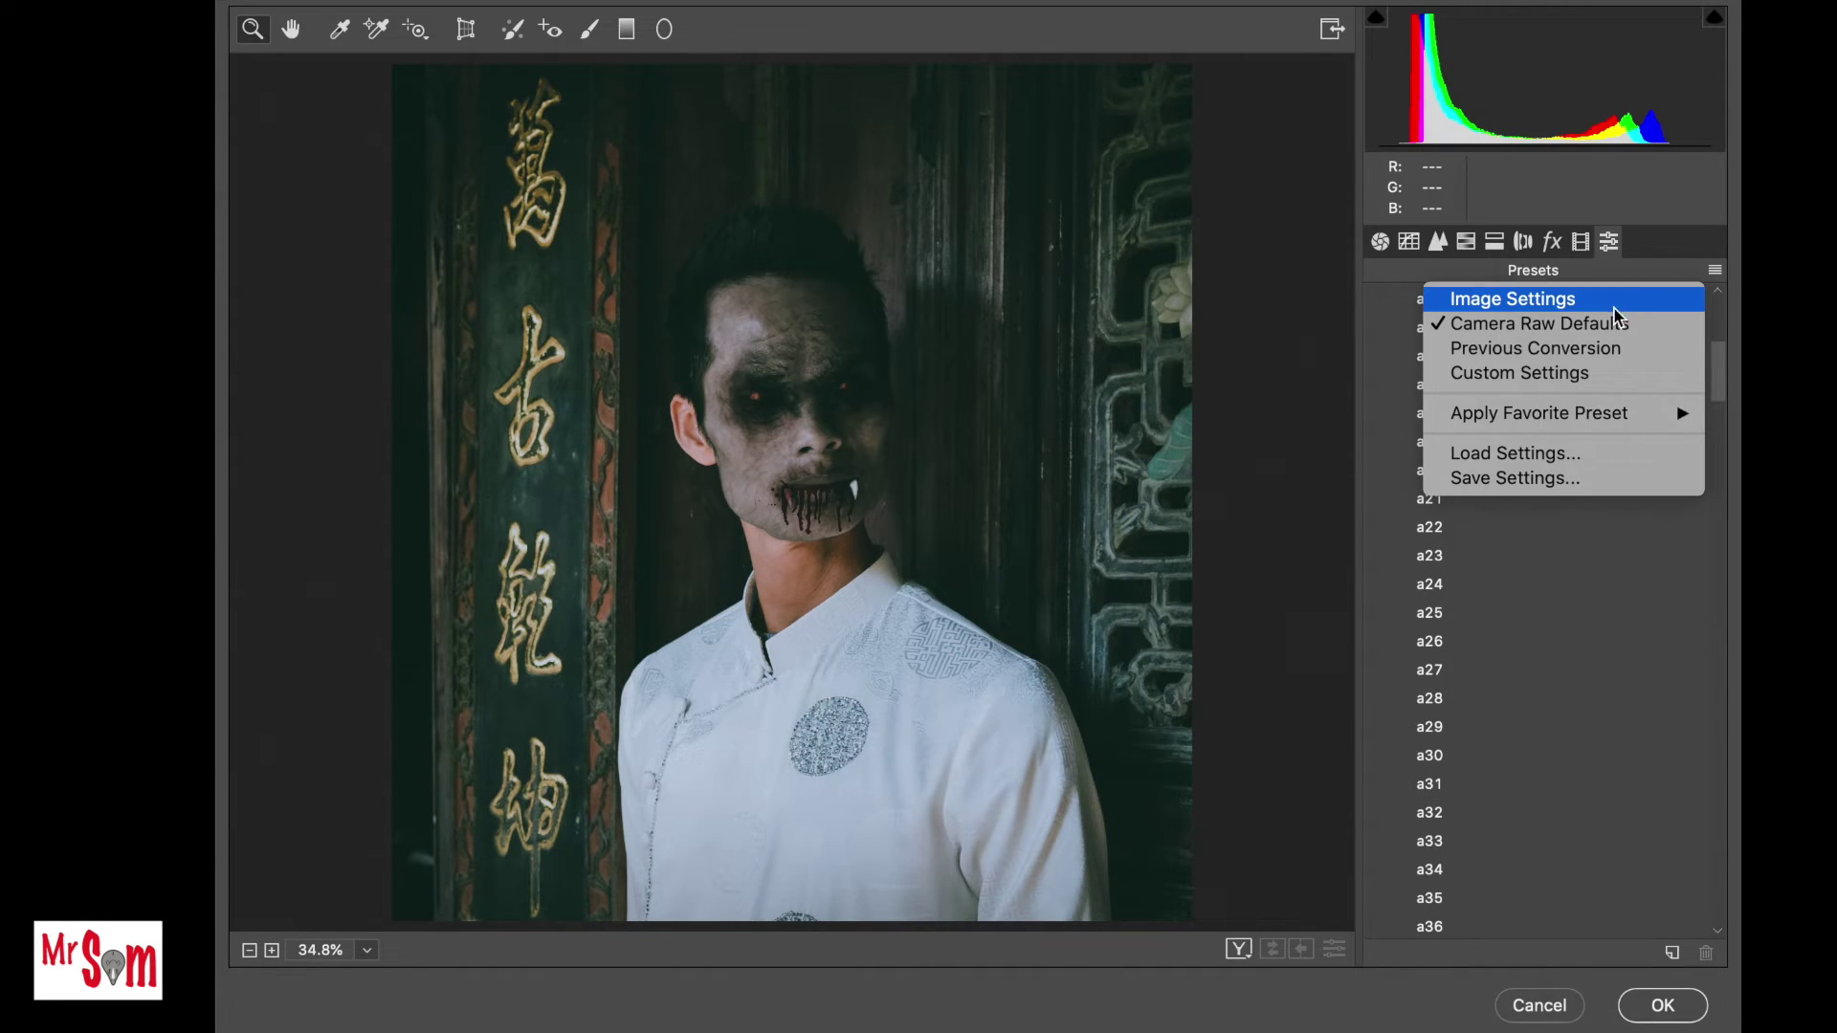
{"action": "left_click", "coordinate": [1617, 373]}
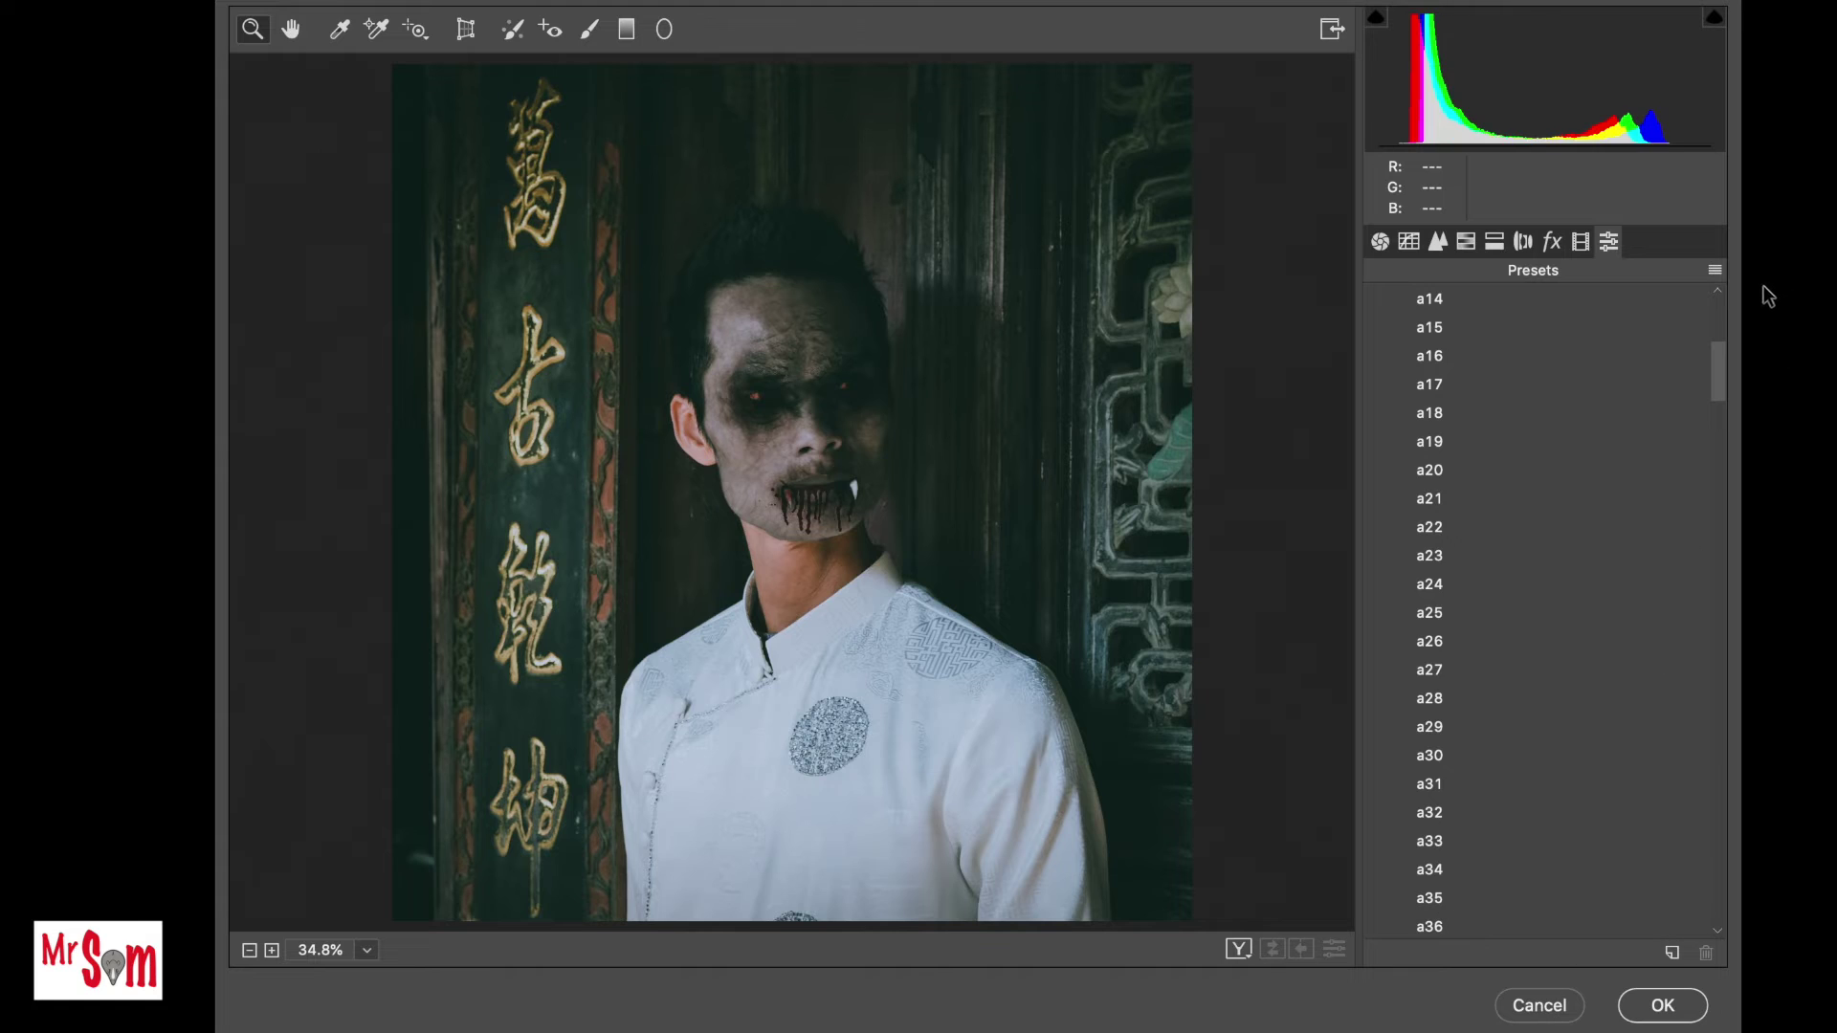
{"action": "left_click", "coordinate": [1714, 276]}
{"action": "left_click", "coordinate": [1623, 324]}
{"action": "left_click", "coordinate": [1535, 1002]}
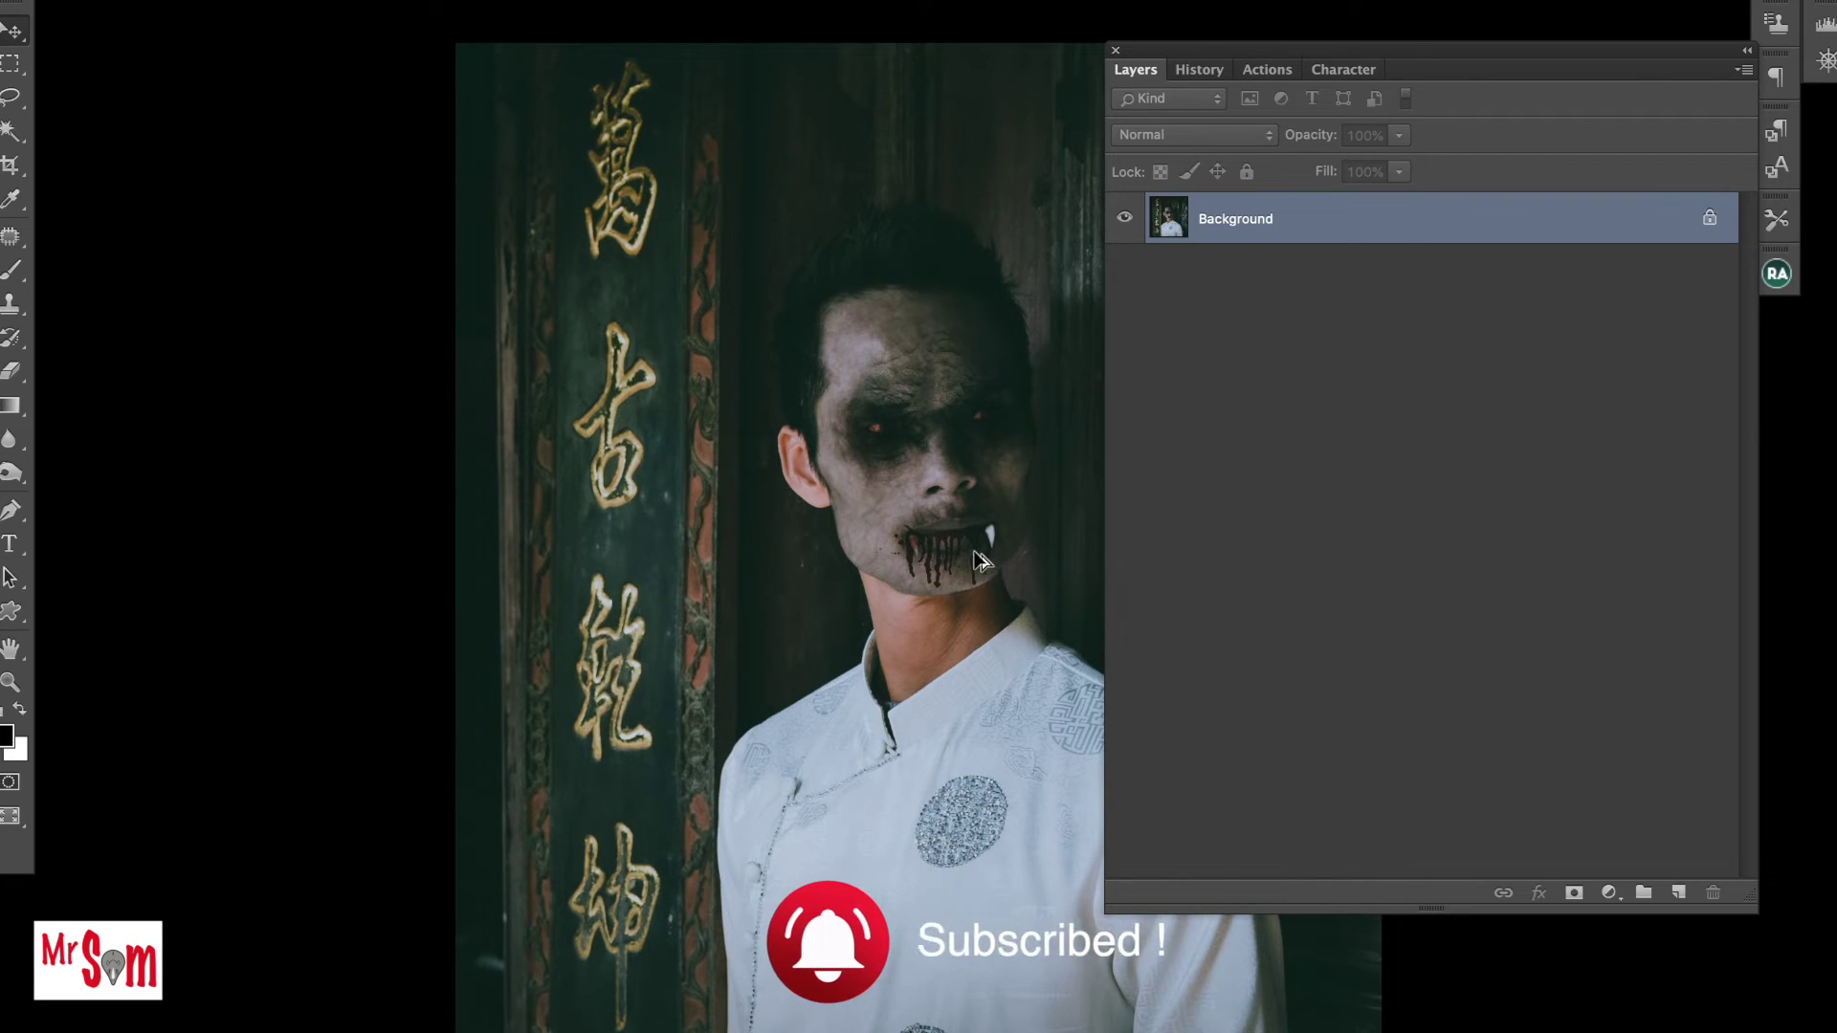
{"action": "key", "text": "ctrl+z"}
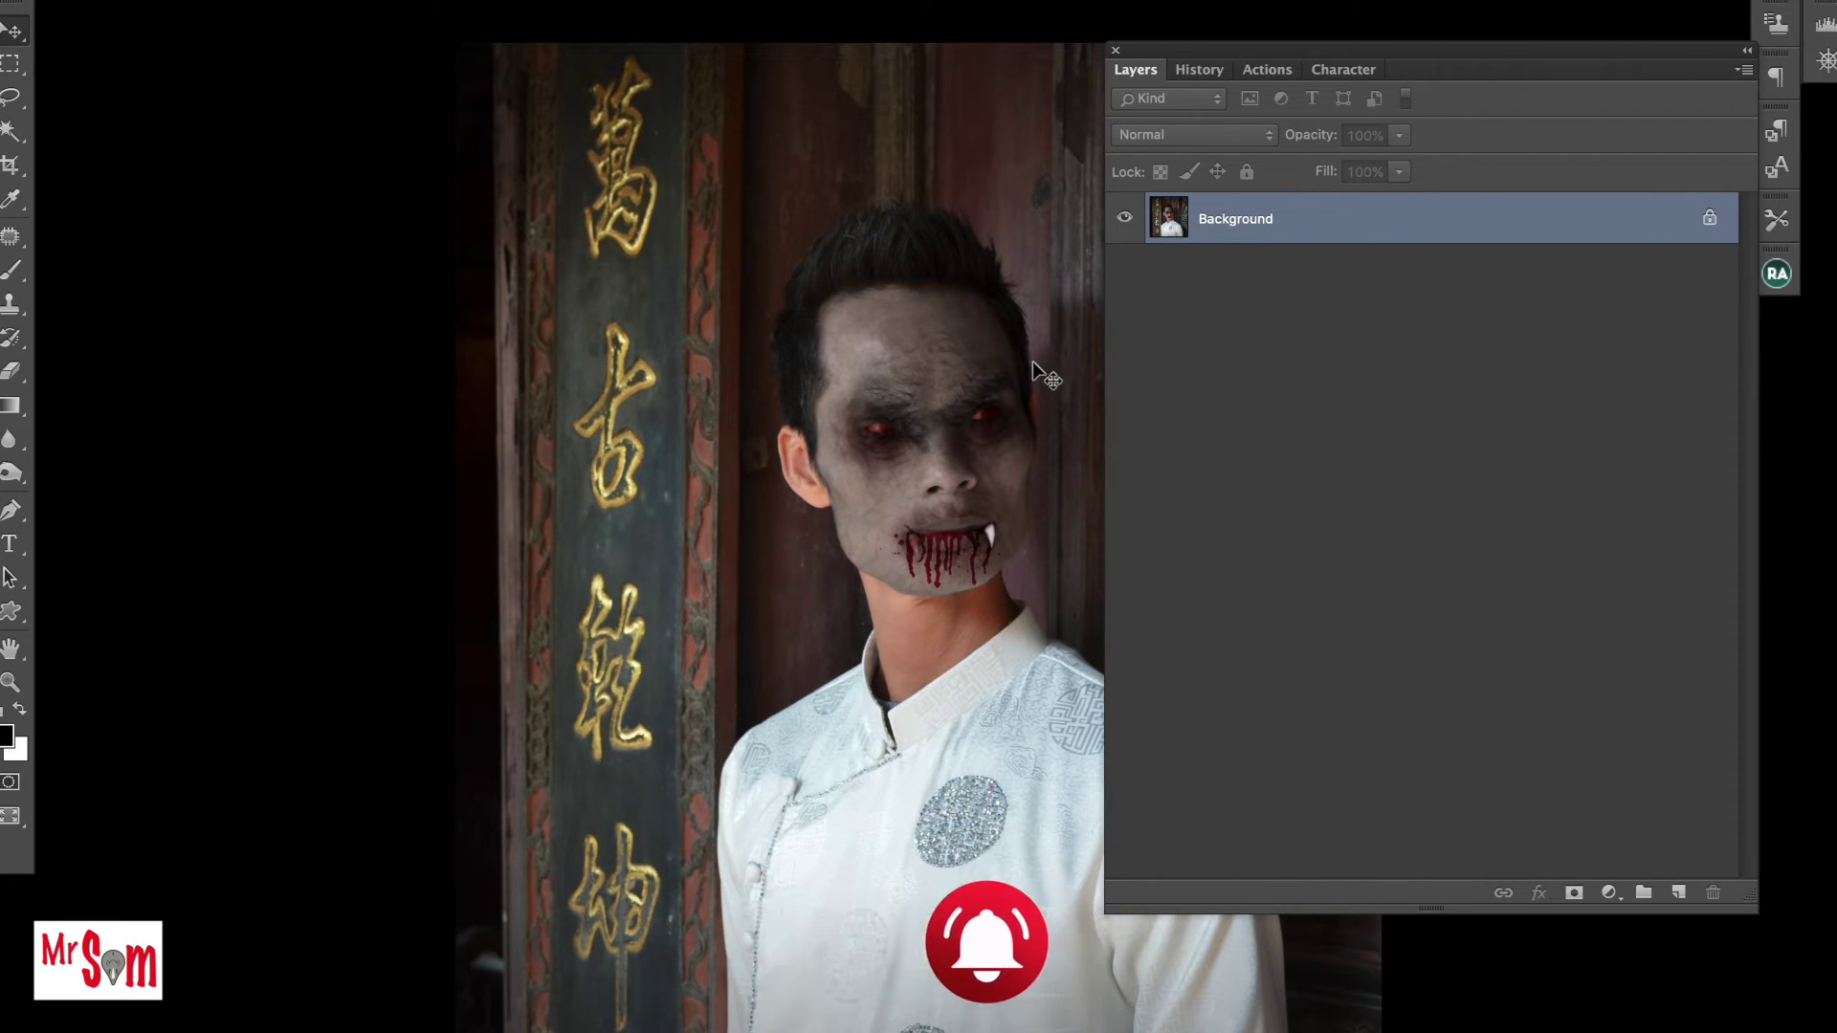
Reopen the Camera Raw Filter and scroll through its AA xmp preset list.
{"action": "key", "text": "ctrl+shift+a"}
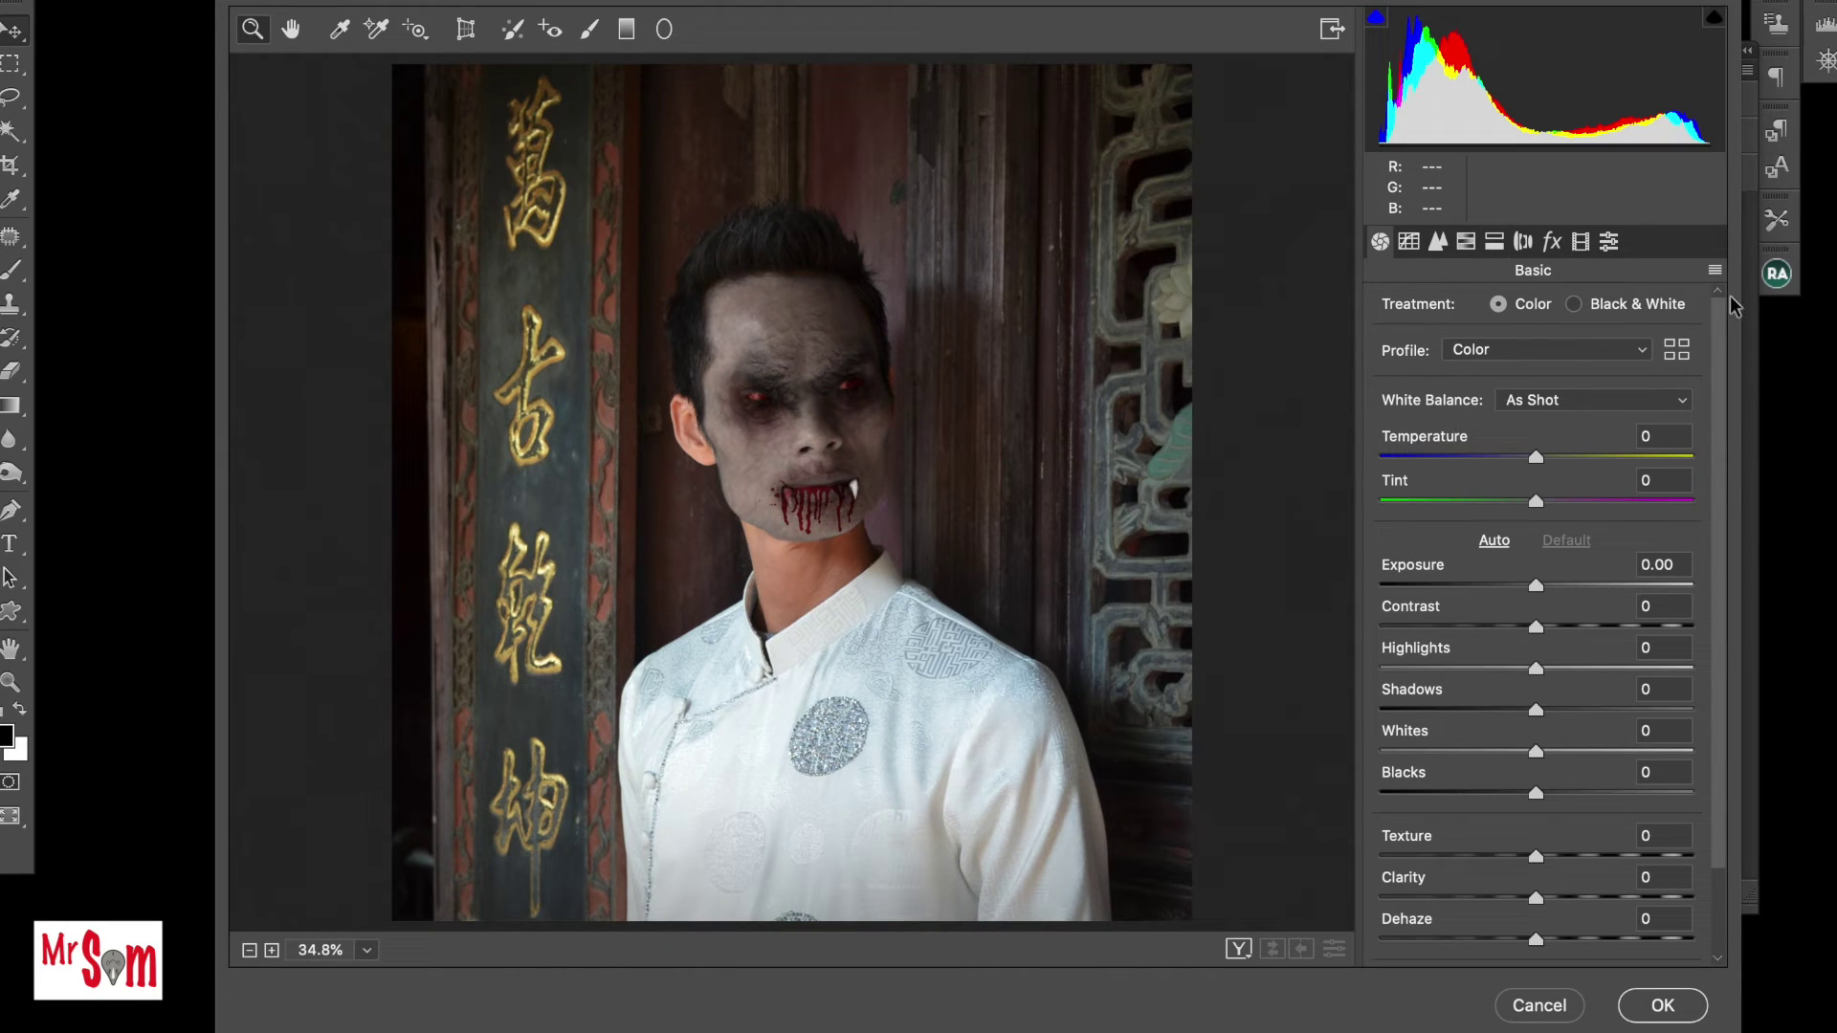
{"action": "left_click", "coordinate": [1608, 241]}
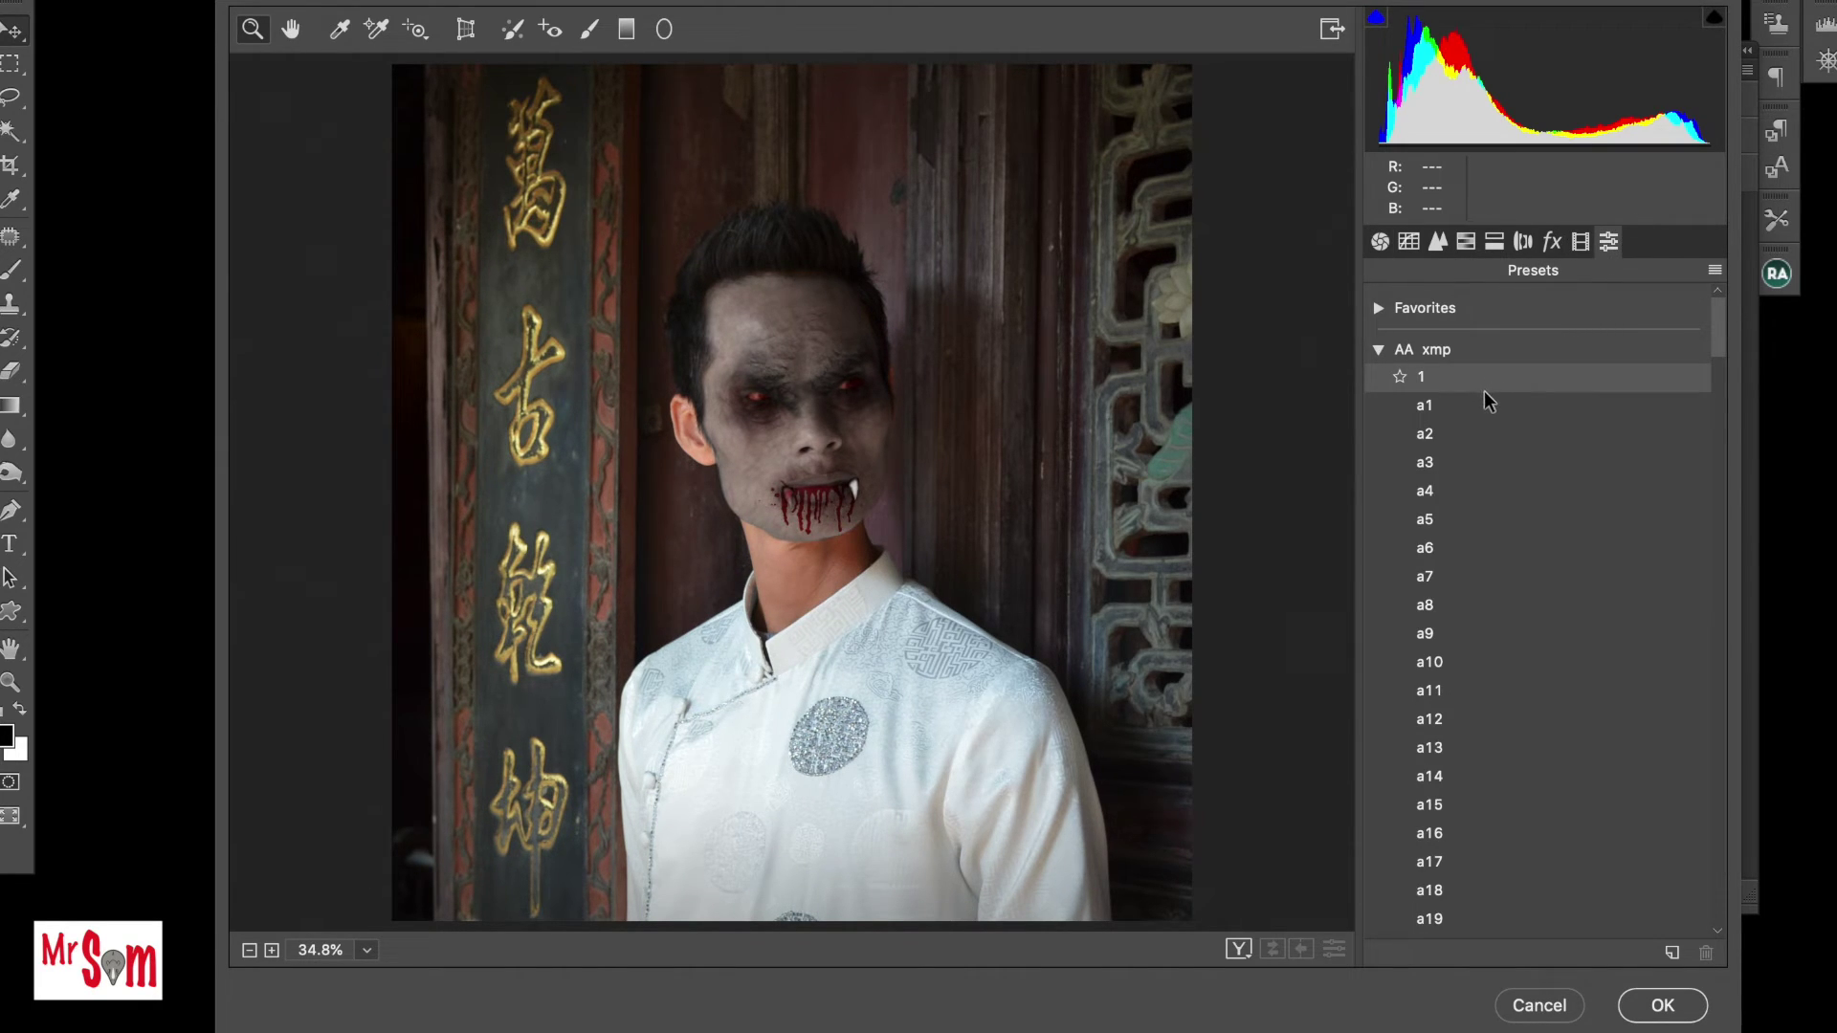
{"action": "left_click_drag", "start_coordinate": [1718, 325], "coordinate": [1698, 450]}
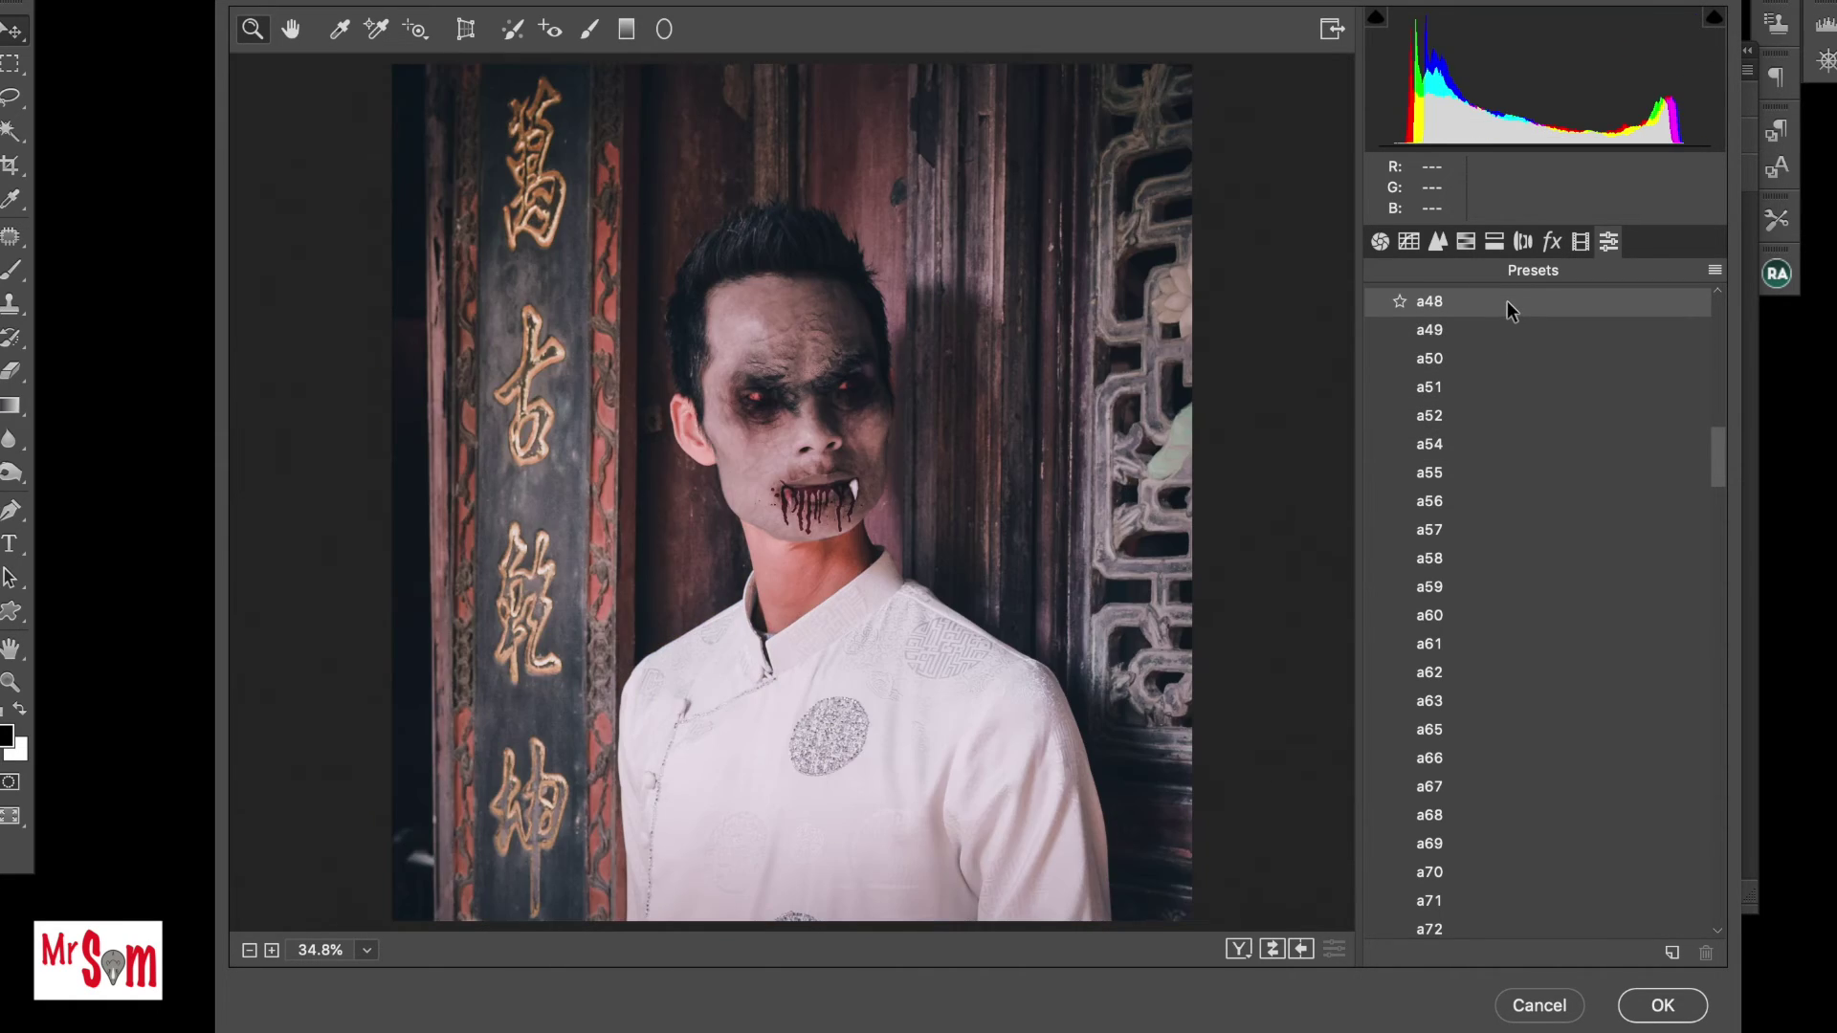
{"action": "scroll", "coordinate": [1525, 365], "scroll_direction": "up", "scroll_amount": 5}
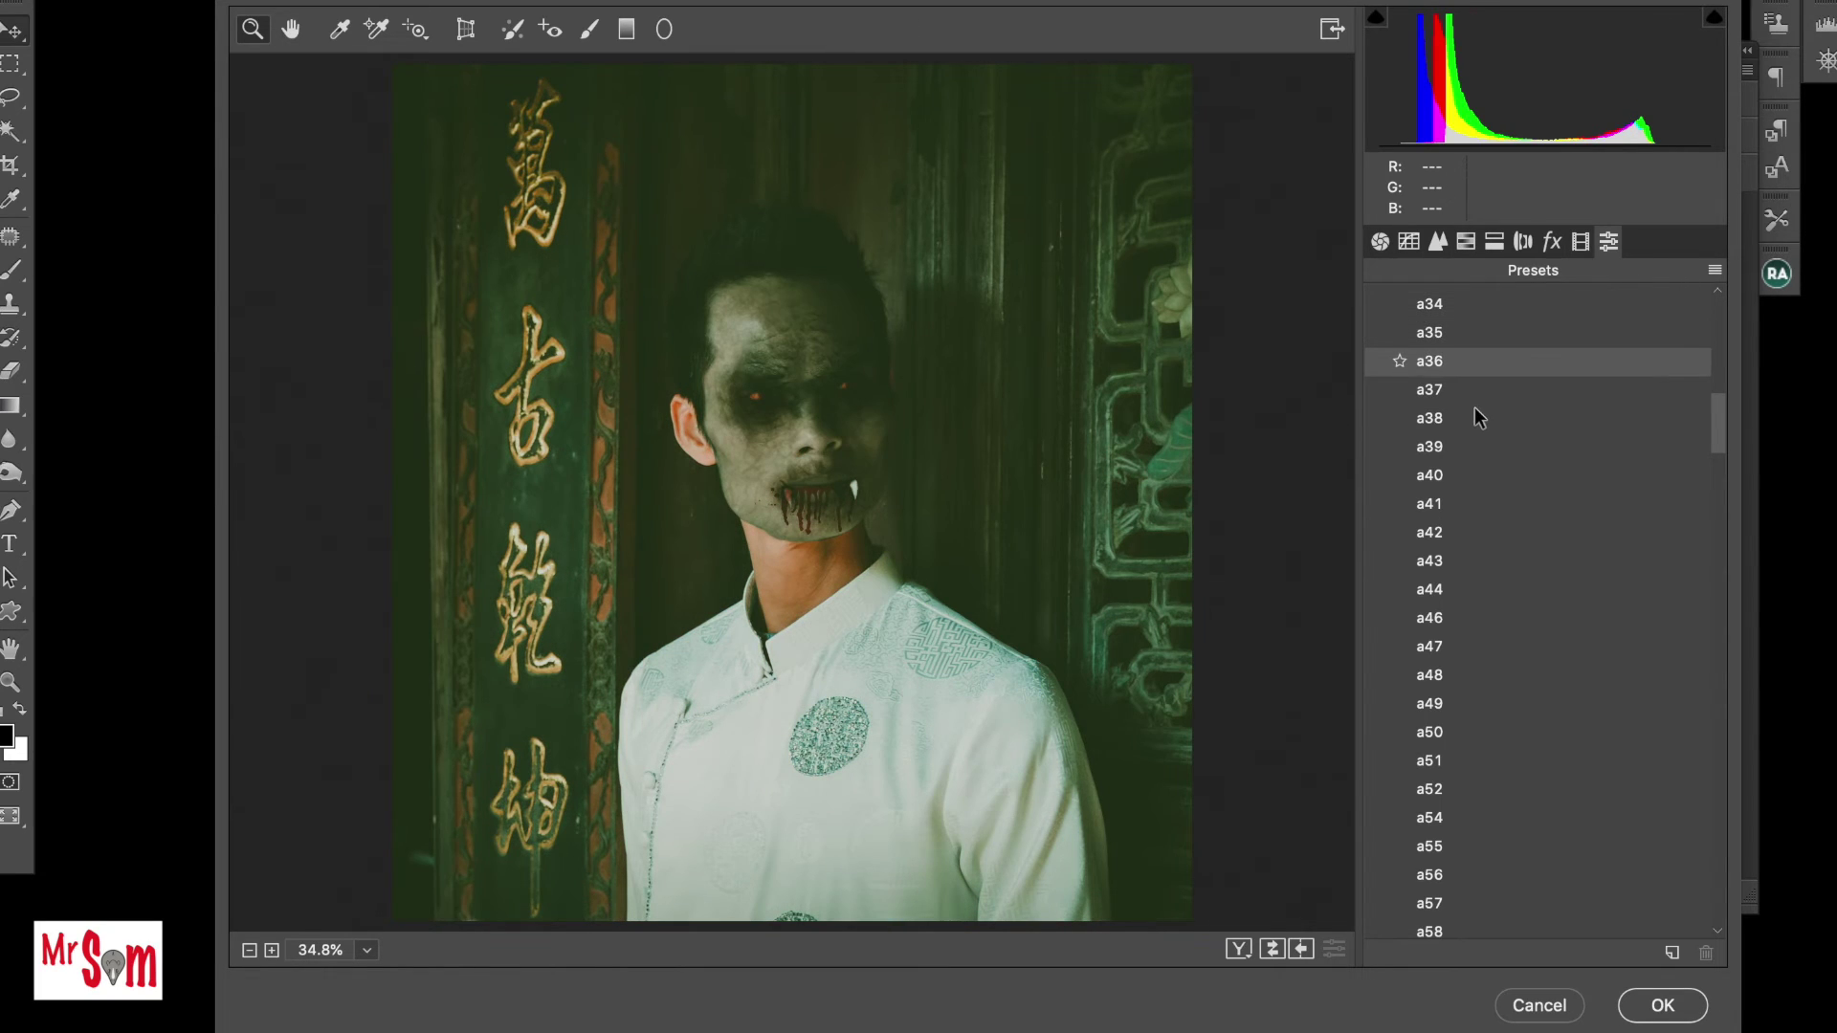
{"action": "scroll", "coordinate": [1473, 405], "scroll_direction": "up", "scroll_amount": 3}
{"action": "scroll", "coordinate": [1472, 417], "scroll_direction": "up", "scroll_amount": 4}
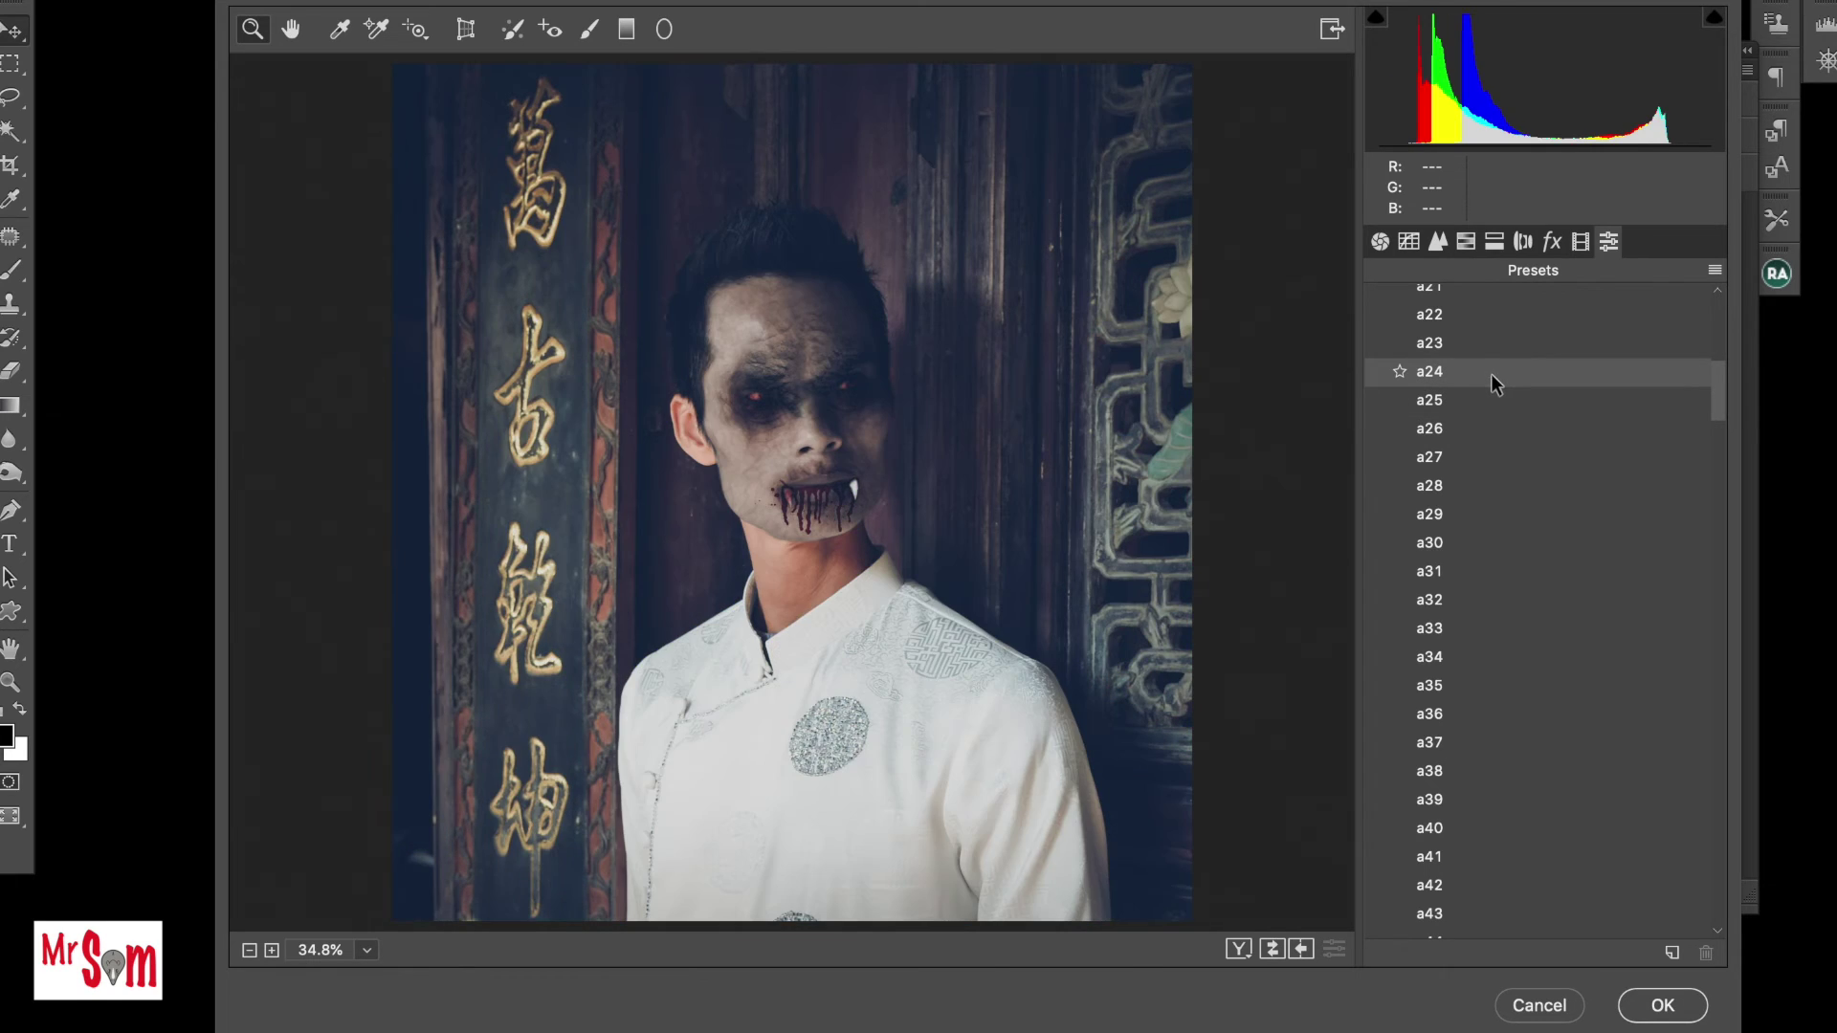
{"action": "scroll", "coordinate": [1486, 348], "scroll_direction": "up", "scroll_amount": 3}
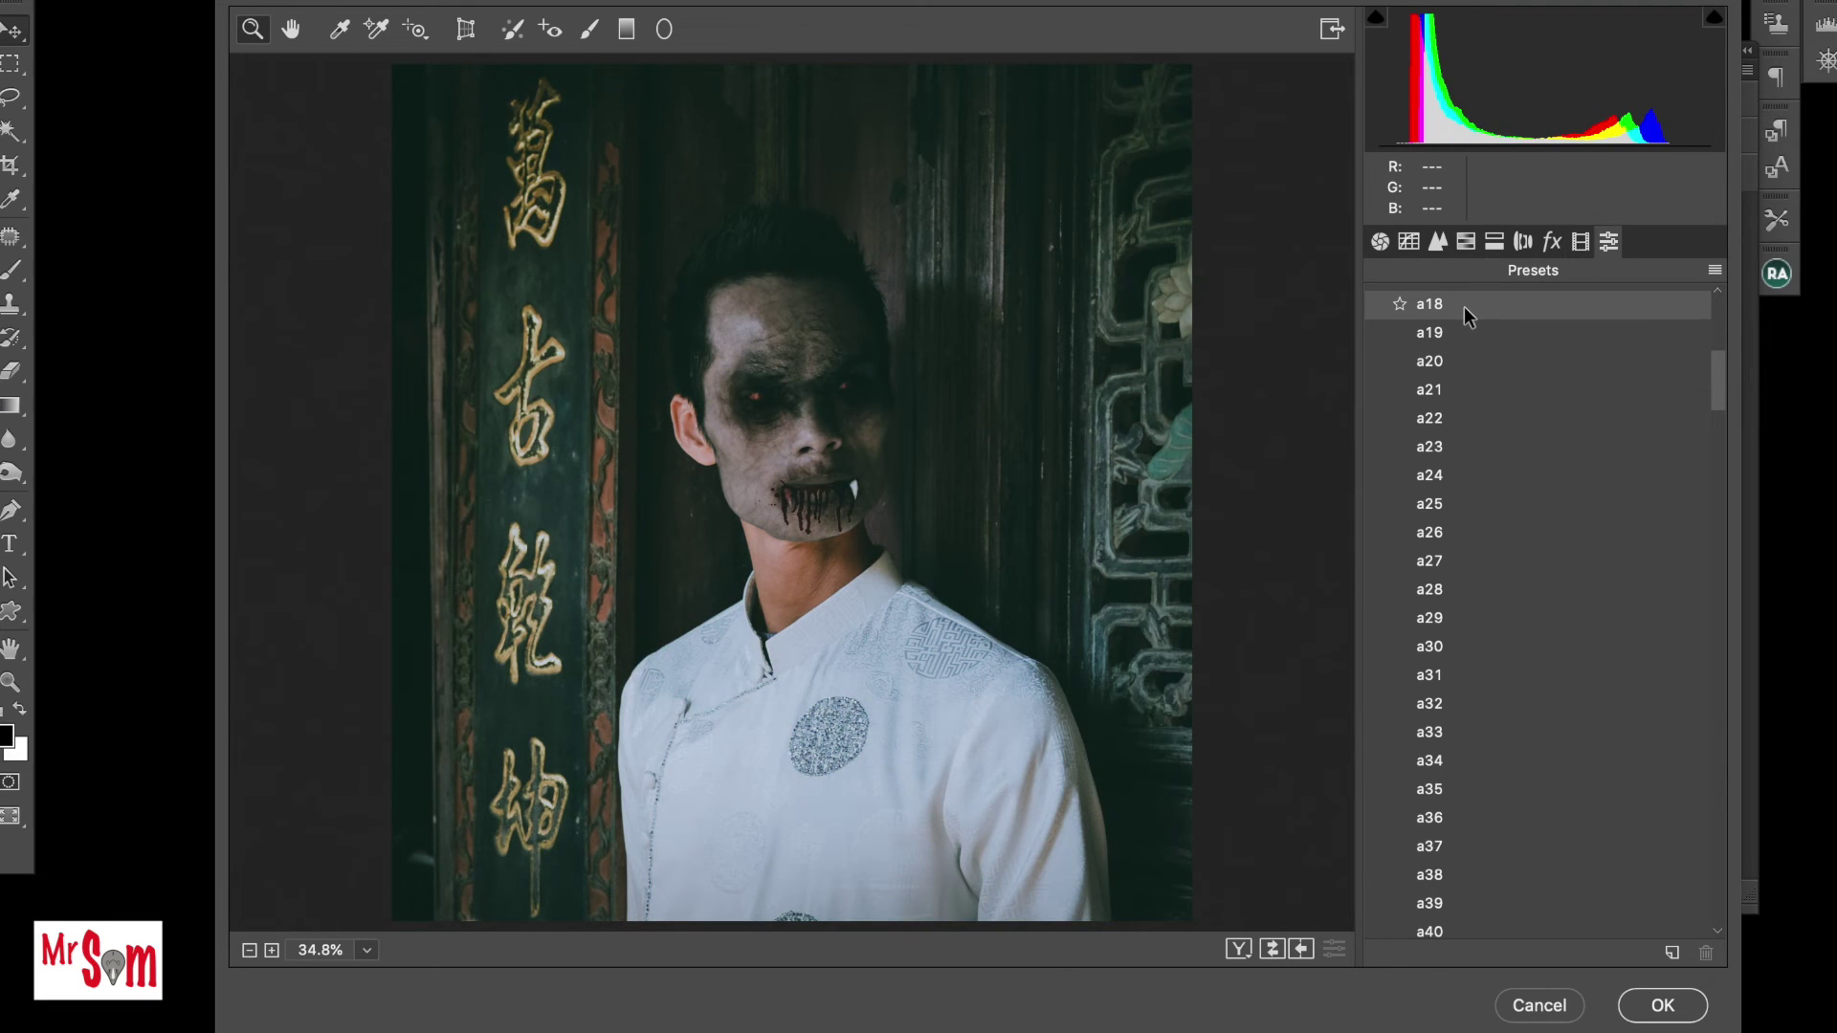
Apply preset a18, then set Shadows +60, Clarity +94 and Dehaze -2.
{"action": "left_click", "coordinate": [1465, 311]}
{"action": "left_click", "coordinate": [1382, 243]}
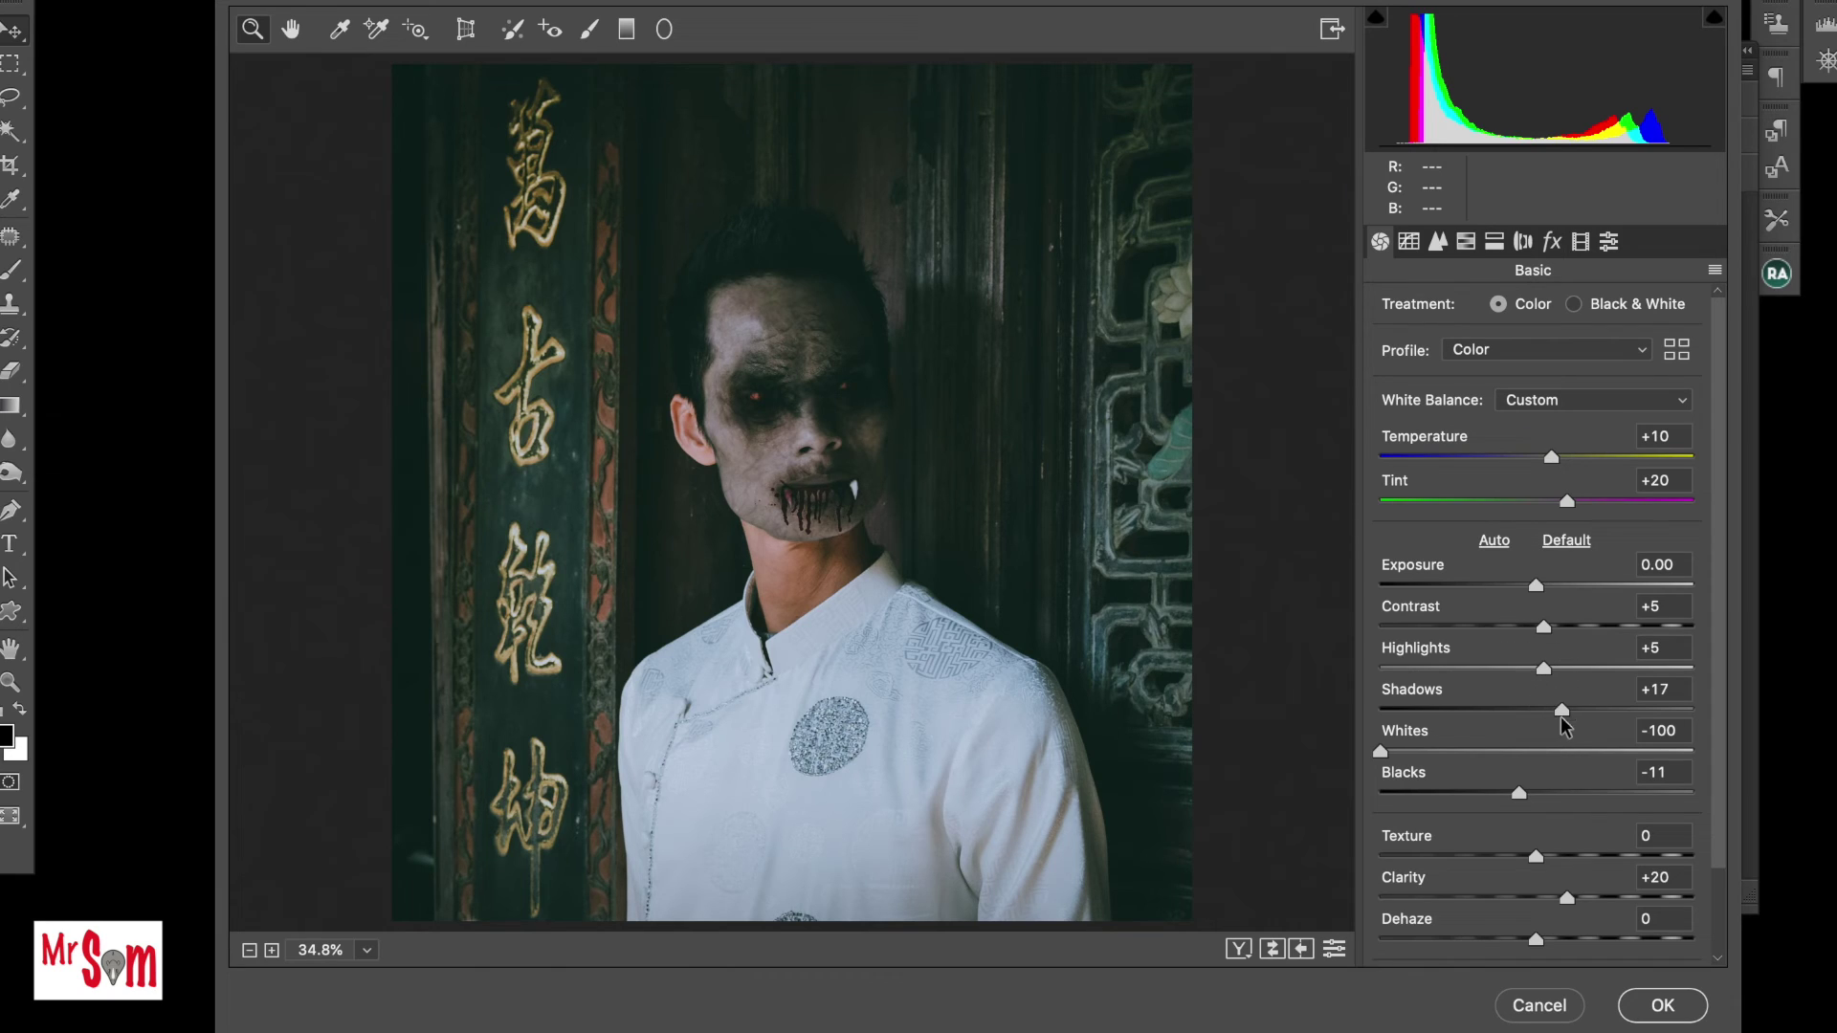
{"action": "left_click_drag", "start_coordinate": [1563, 710], "coordinate": [1630, 708]}
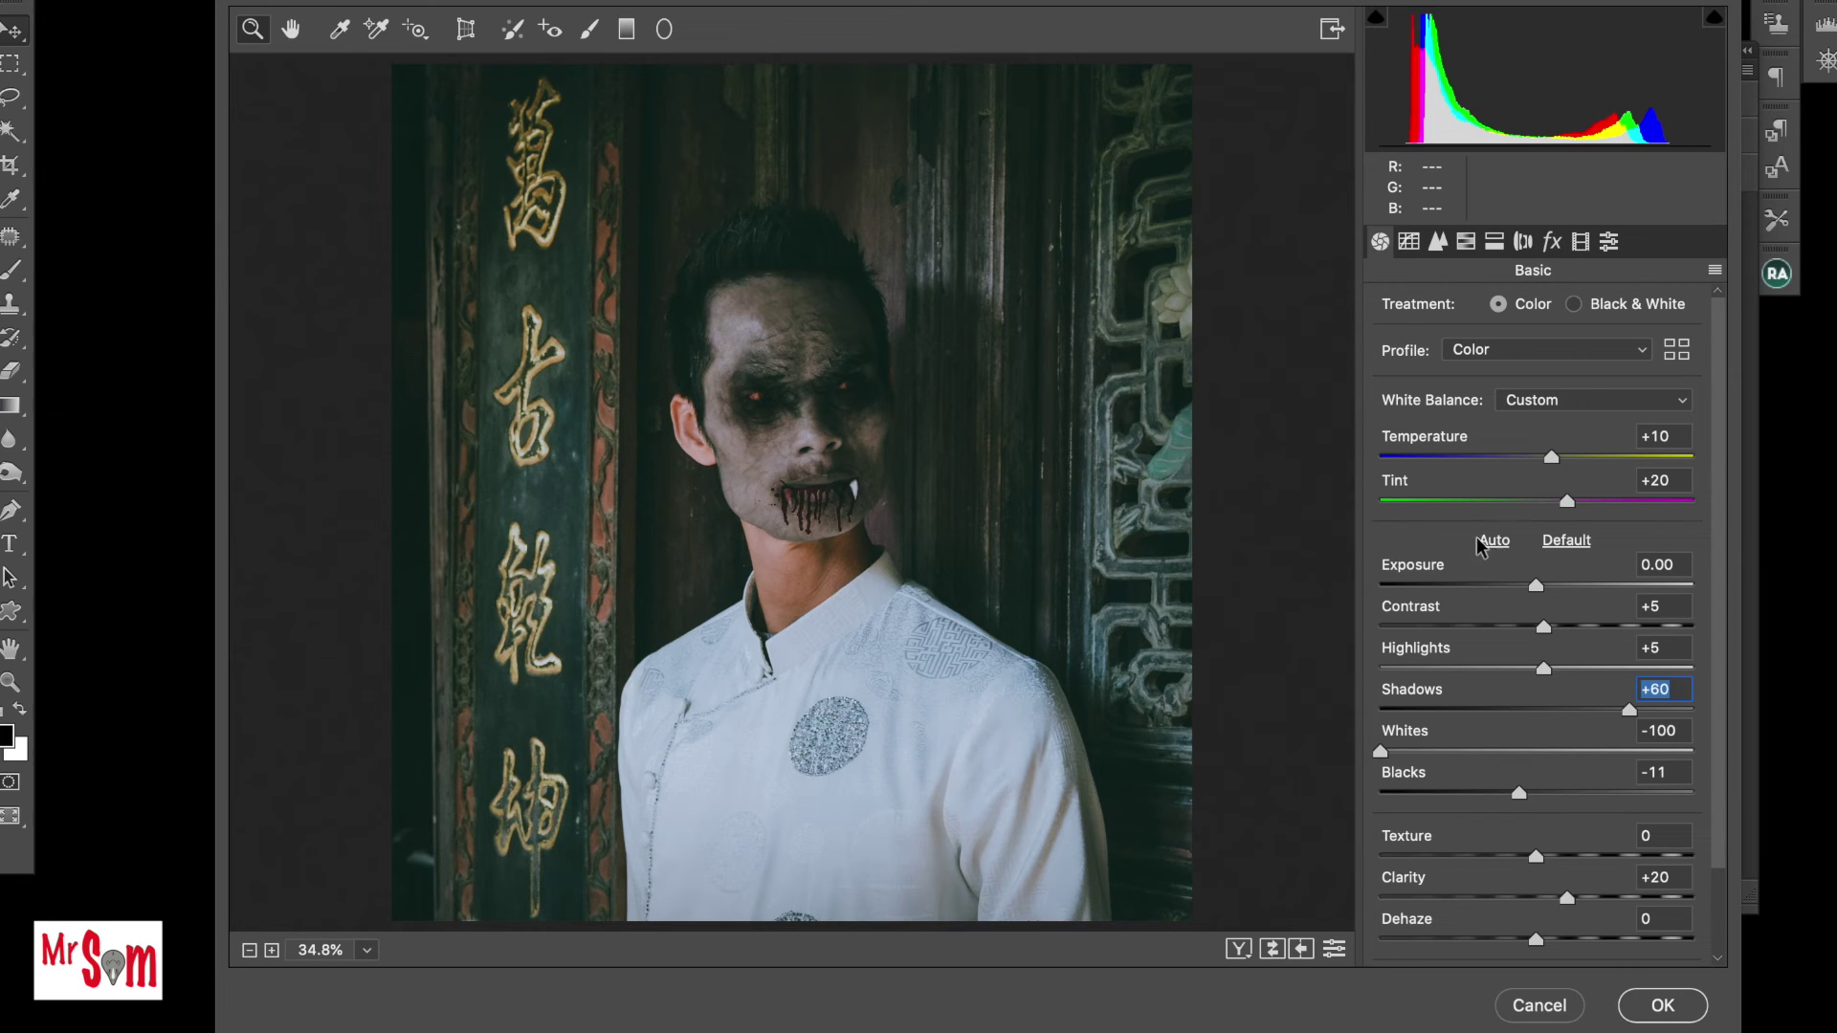
{"action": "scroll", "coordinate": [1489, 608], "scroll_direction": "down", "scroll_amount": 2}
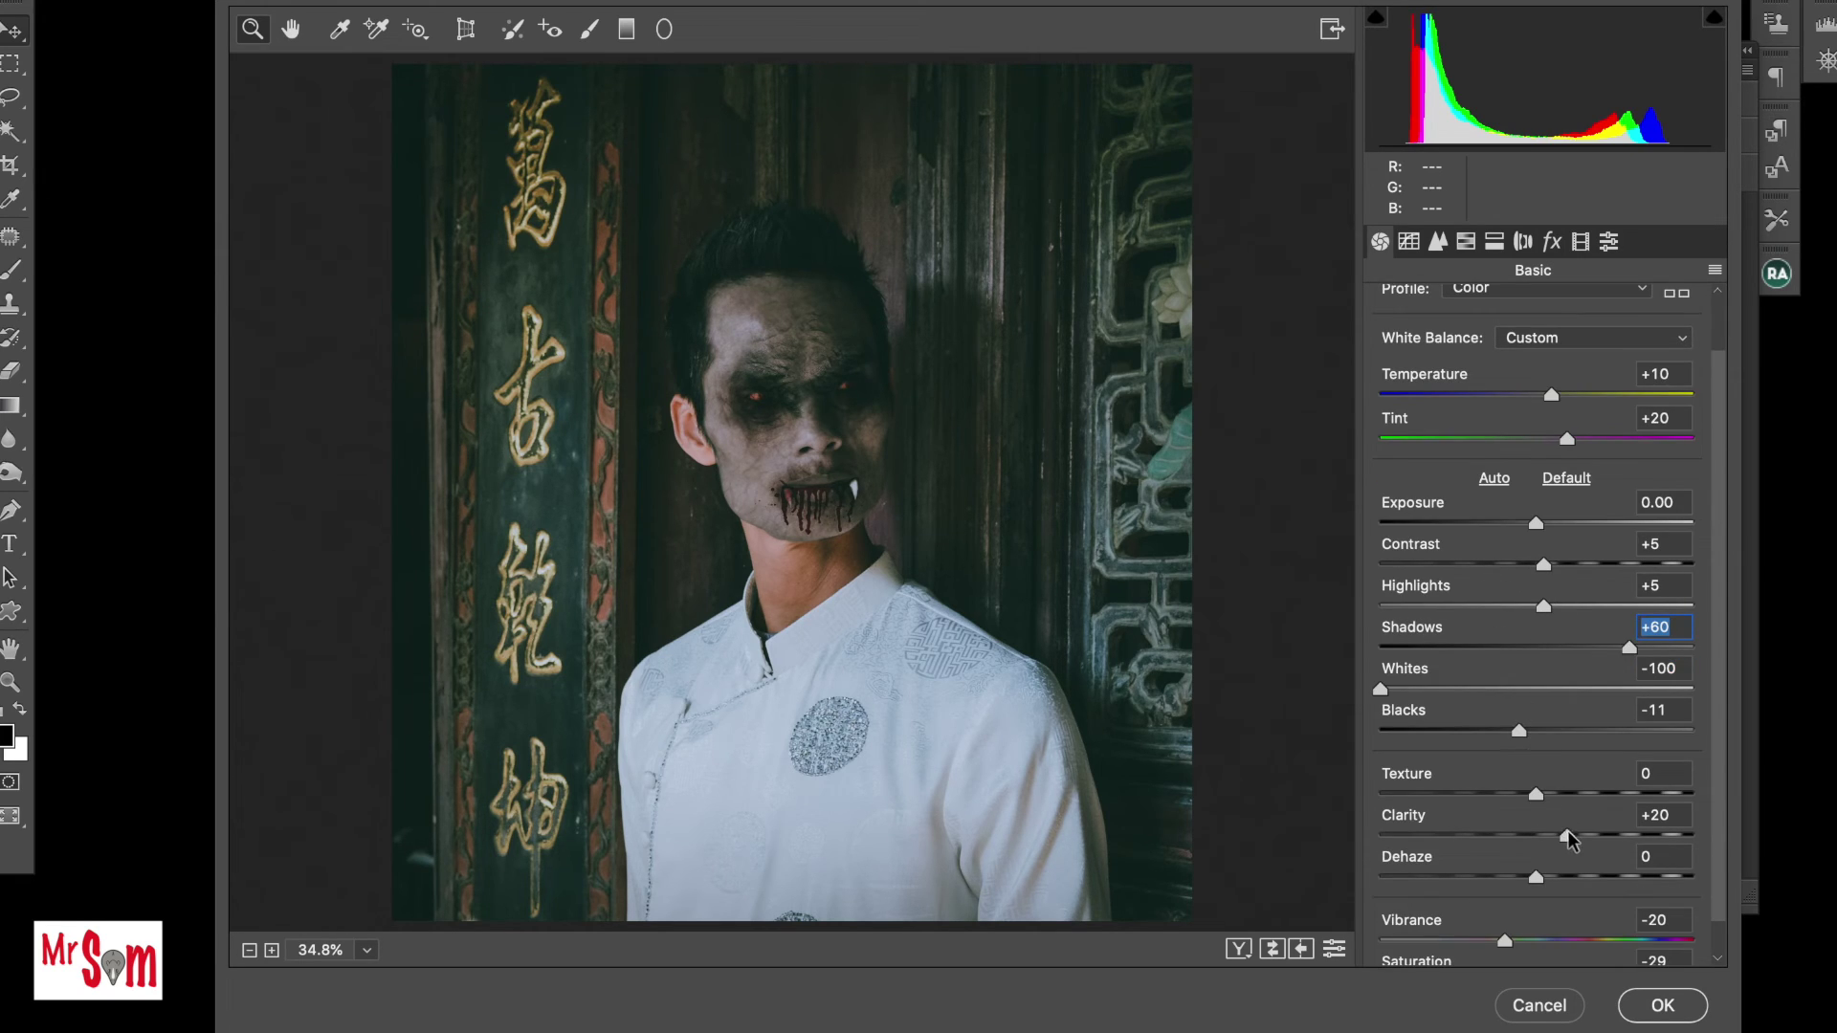
{"action": "mouse_move", "coordinate": [1567, 835]}
{"action": "left_mouse_down"}
{"action": "mouse_move", "coordinate": [1670, 835]}
{"action": "mouse_move", "coordinate": [1690, 855]}
{"action": "left_mouse_up"}
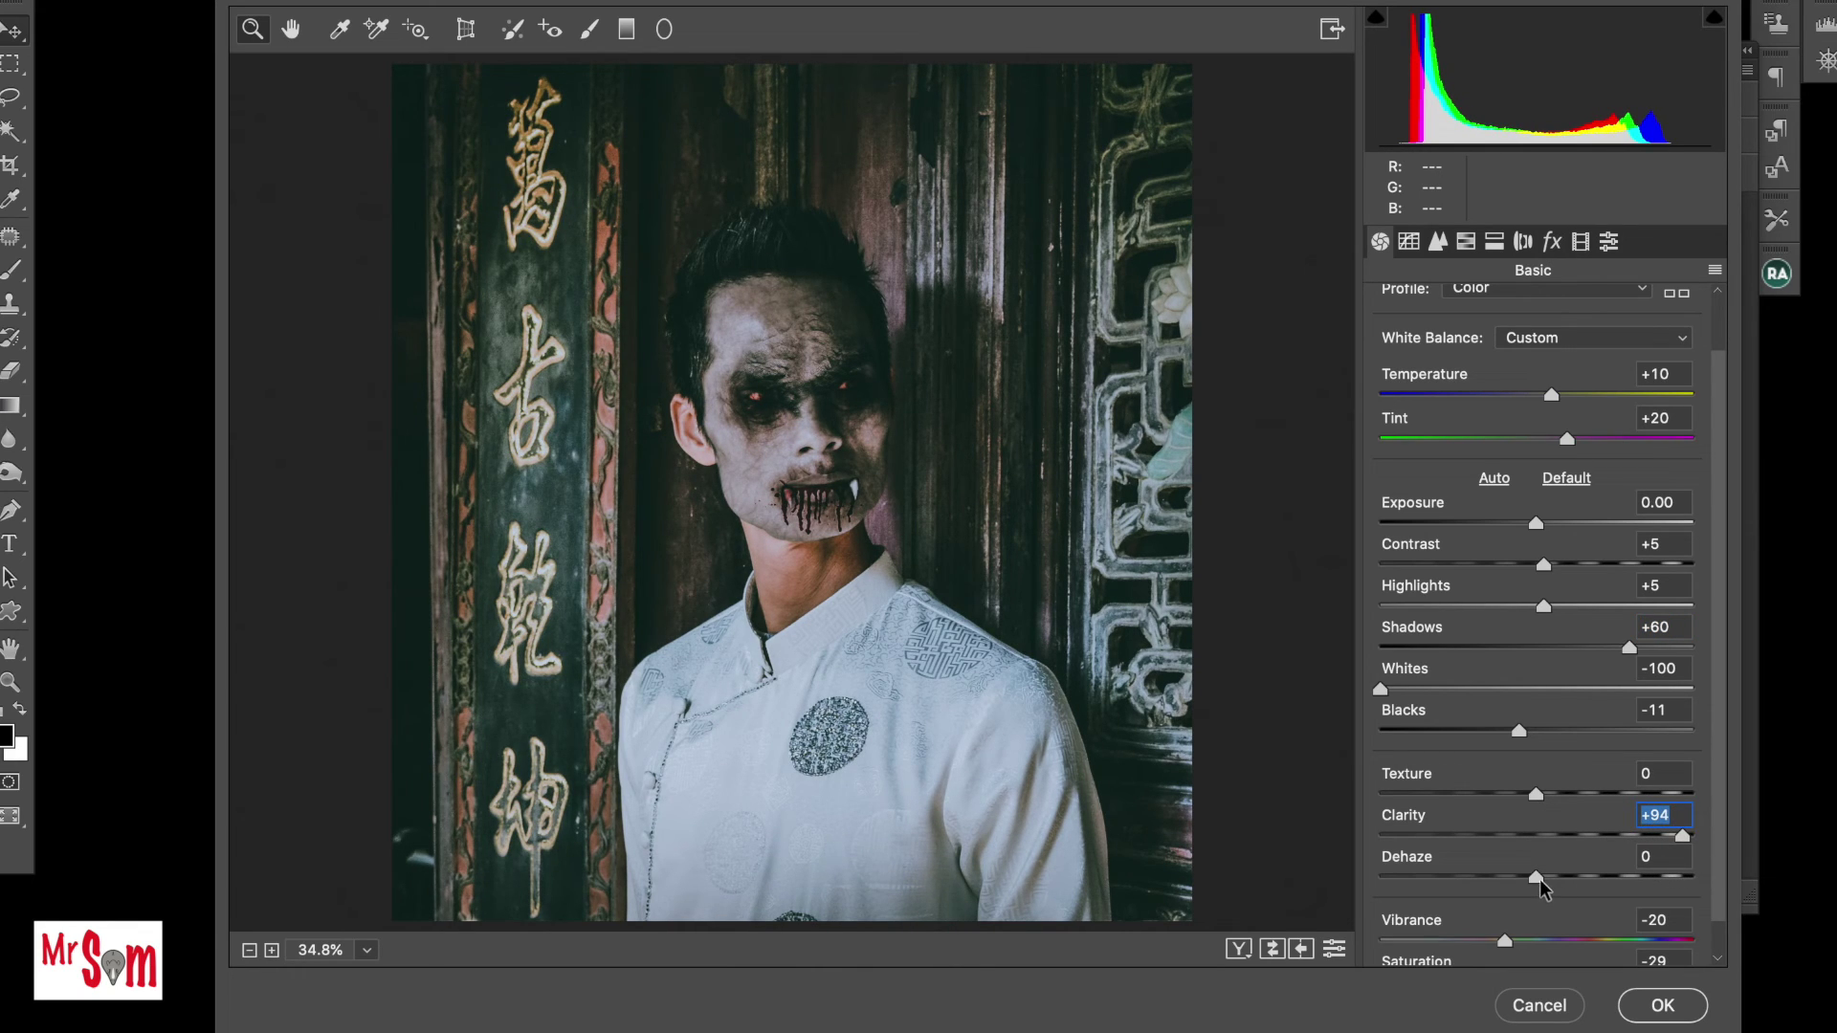
{"action": "mouse_move", "coordinate": [1537, 878]}
{"action": "left_mouse_down"}
{"action": "mouse_move", "coordinate": [1502, 880]}
{"action": "mouse_move", "coordinate": [1567, 875]}
{"action": "mouse_move", "coordinate": [1543, 875]}
{"action": "left_mouse_up"}
{"action": "left_click_drag", "start_coordinate": [1543, 877], "coordinate": [1534, 882]}
Darken the tone curve Darks to -9, set Tint +12, and commit the grade.
{"action": "left_click", "coordinate": [1409, 241]}
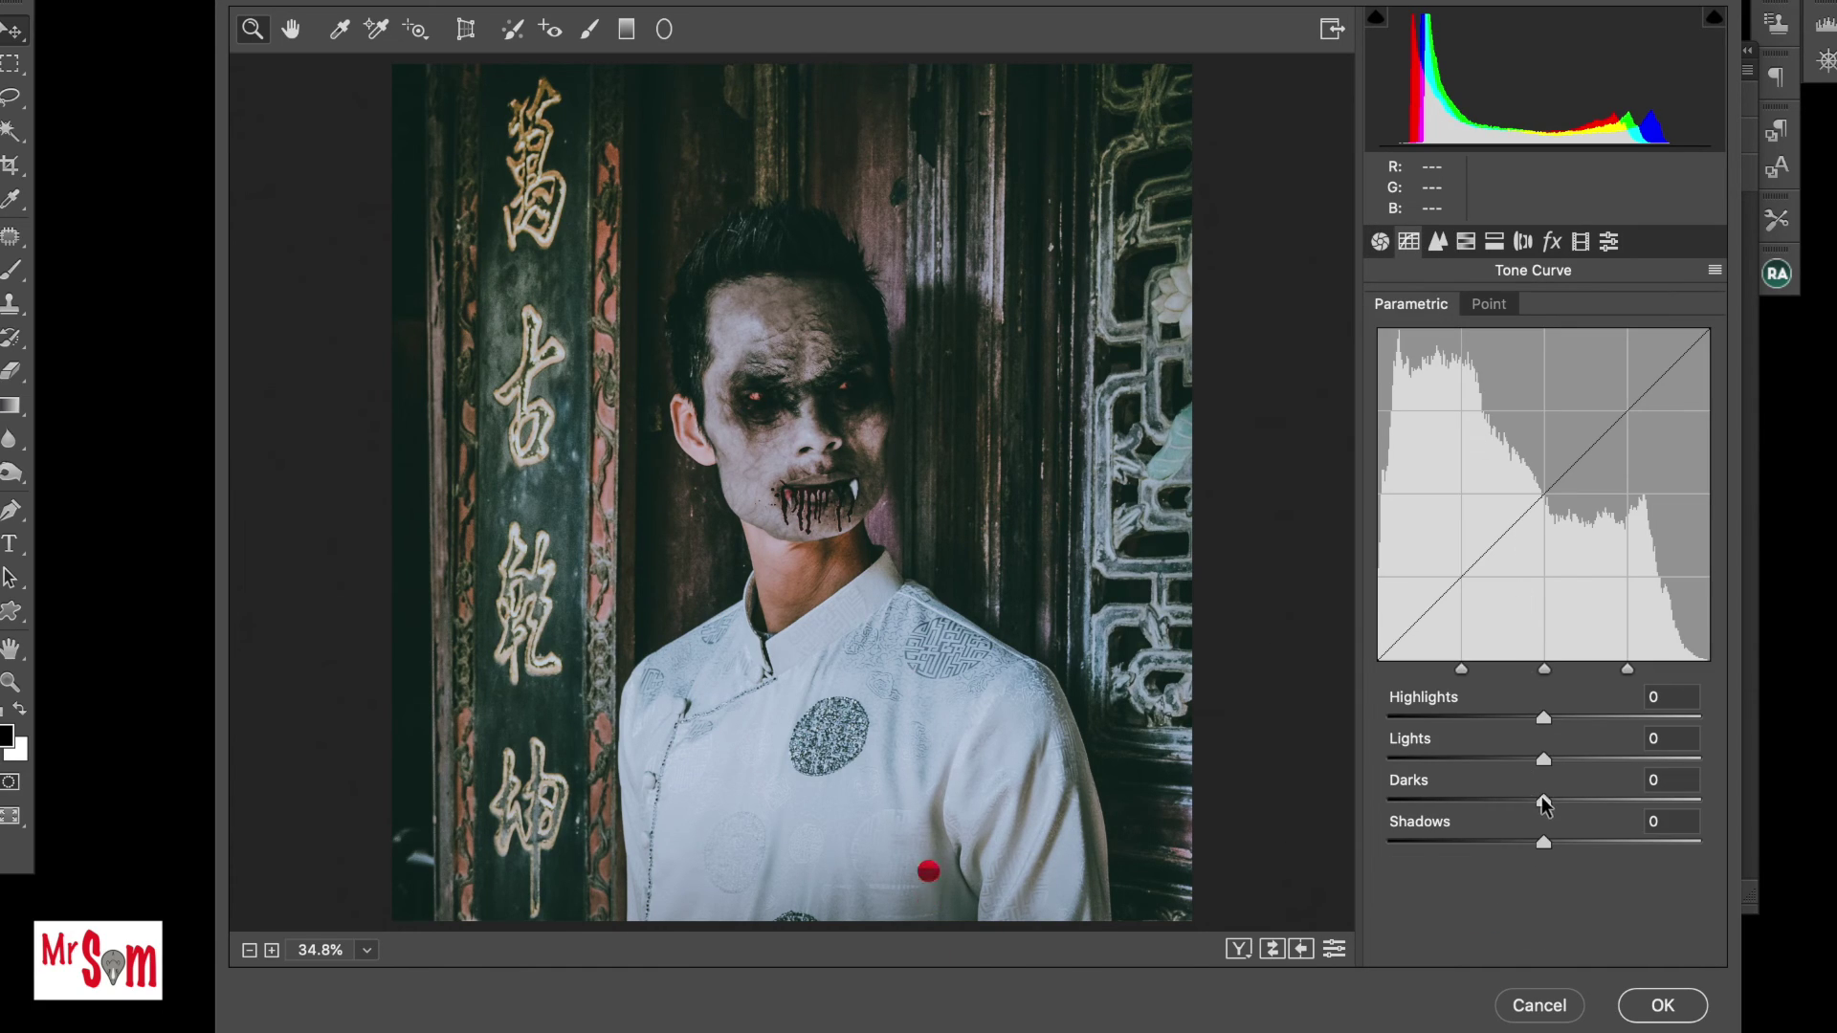
{"action": "mouse_move", "coordinate": [1542, 799]}
{"action": "left_mouse_down"}
{"action": "mouse_move", "coordinate": [1615, 846]}
{"action": "mouse_move", "coordinate": [1466, 825]}
{"action": "mouse_move", "coordinate": [1570, 842]}
{"action": "left_mouse_up"}
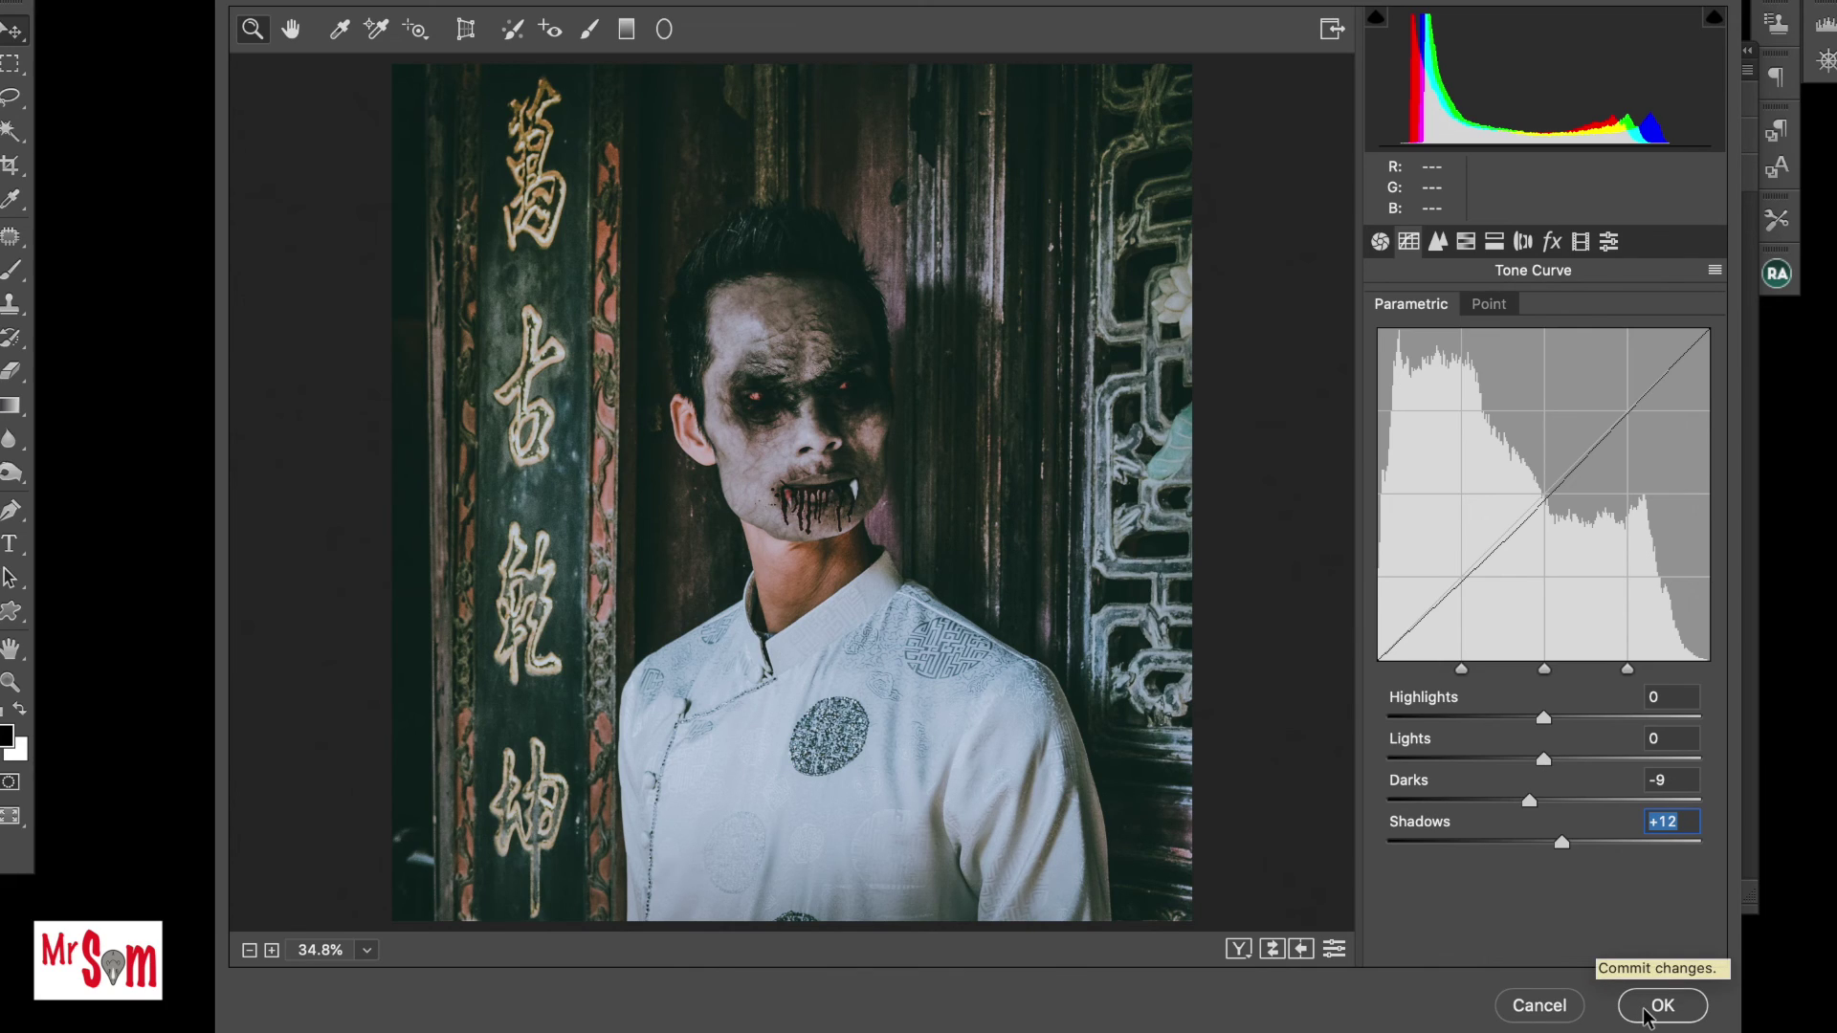
{"action": "left_click", "coordinate": [1382, 243]}
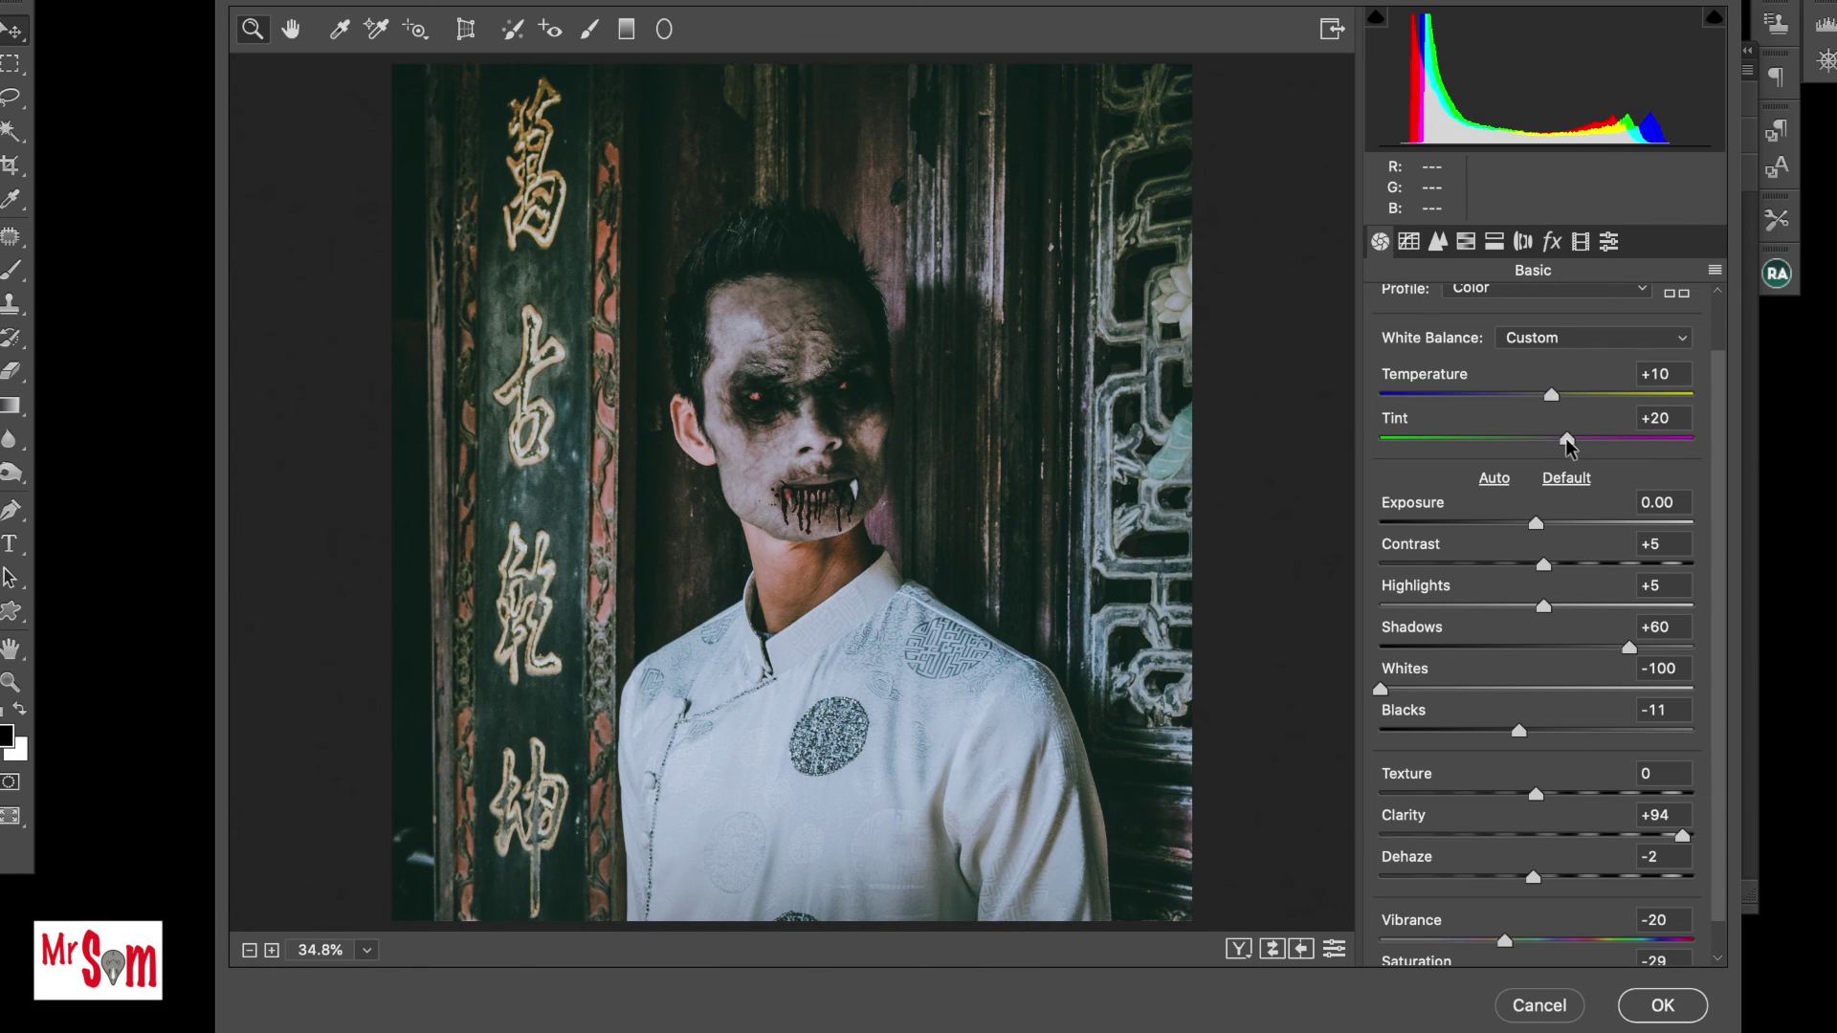
{"action": "mouse_move", "coordinate": [1567, 440]}
{"action": "left_mouse_down"}
{"action": "mouse_move", "coordinate": [1636, 445]}
{"action": "mouse_move", "coordinate": [1515, 436]}
{"action": "mouse_move", "coordinate": [1551, 436]}
{"action": "left_mouse_up"}
{"action": "left_click", "coordinate": [1665, 1006]}
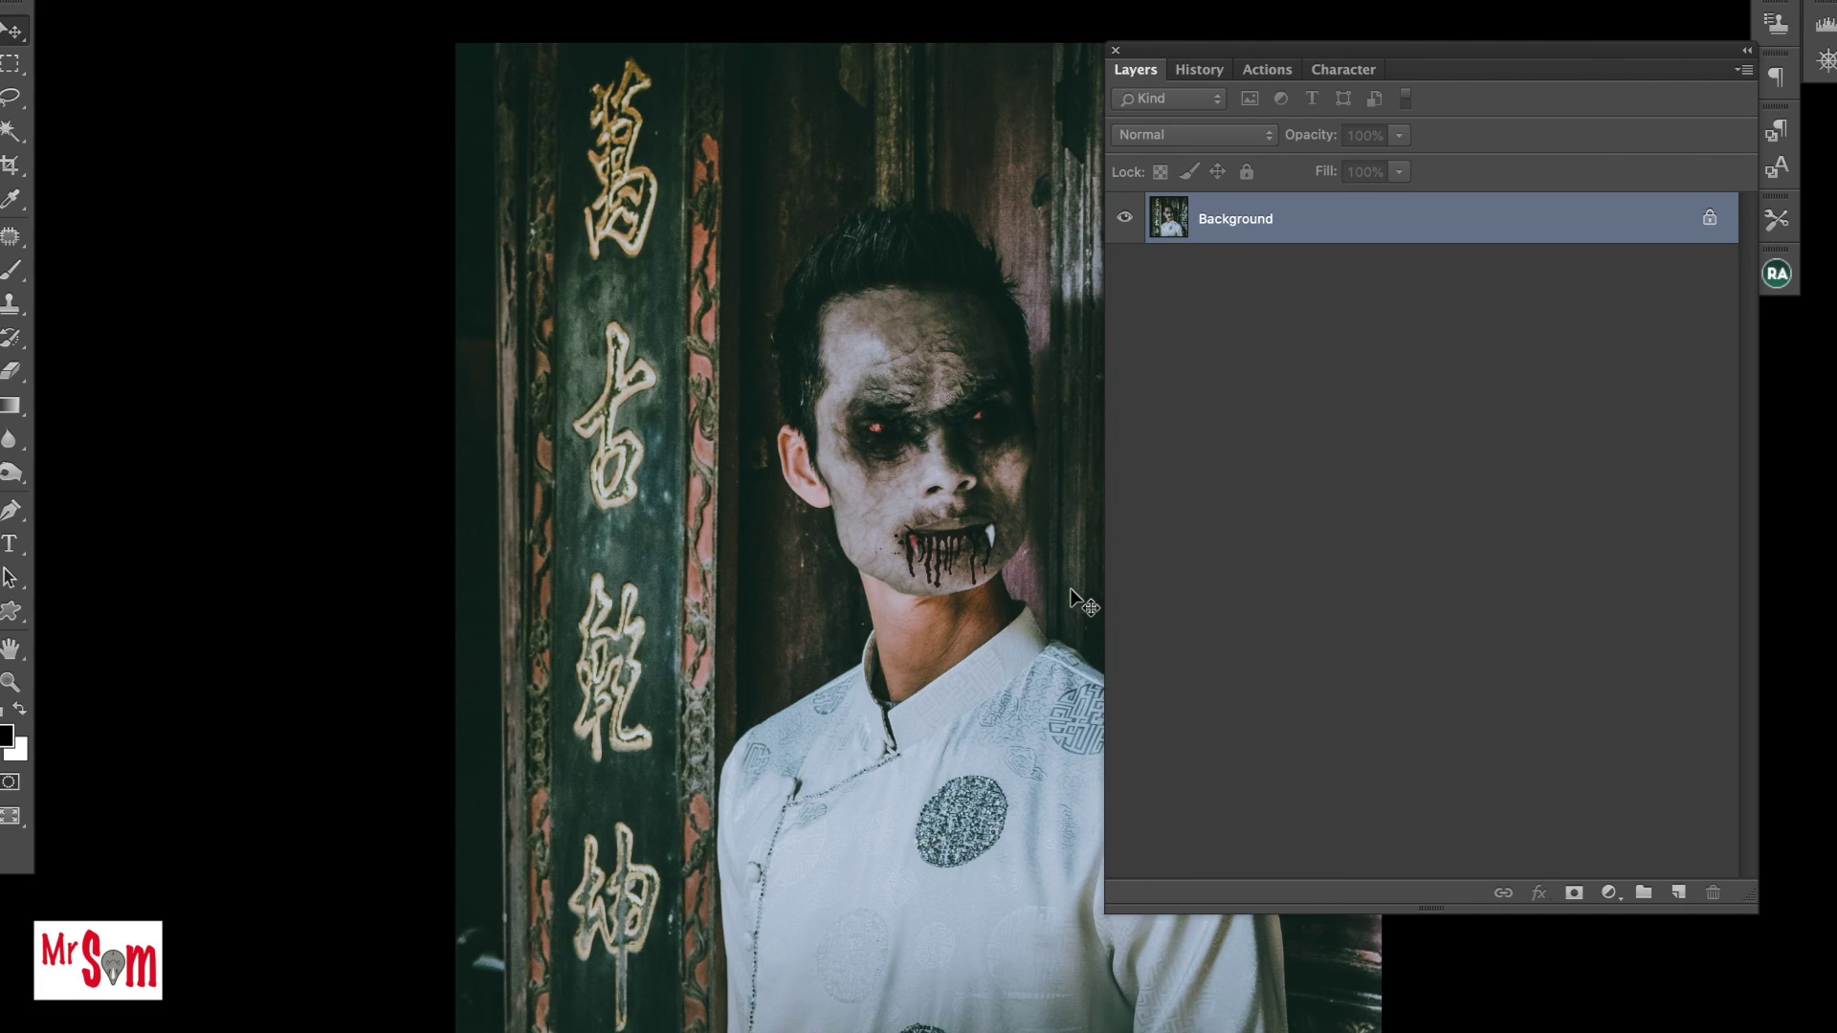